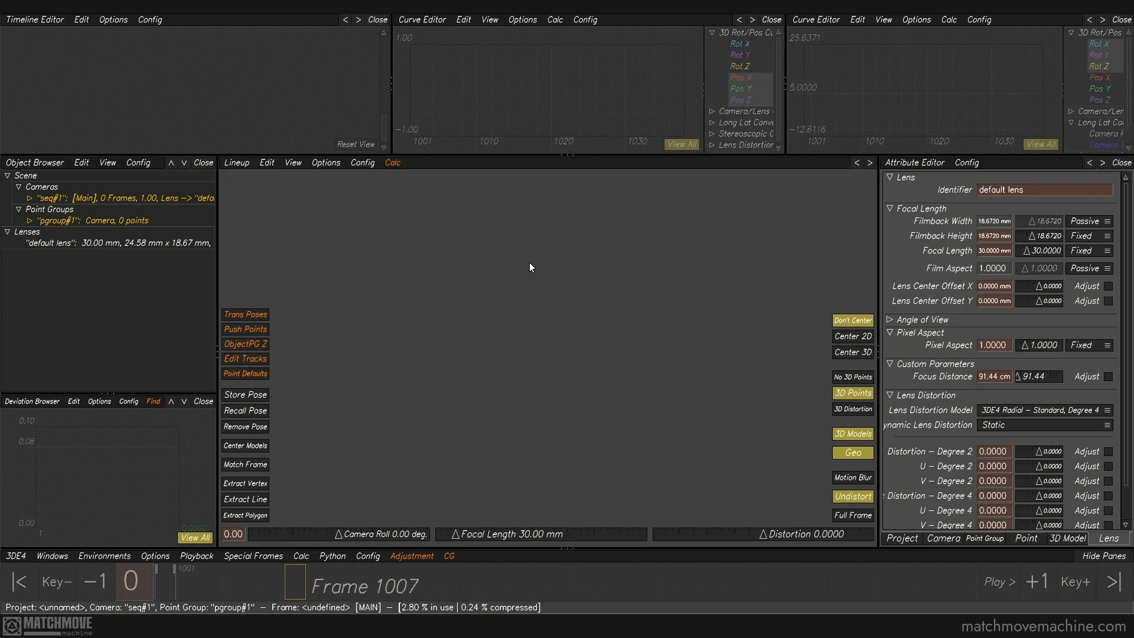
Load the DPX sequence starting with A109C006_150224_R2X0.533490.dpx as the live action footage of the camera seq#1
click(161, 198)
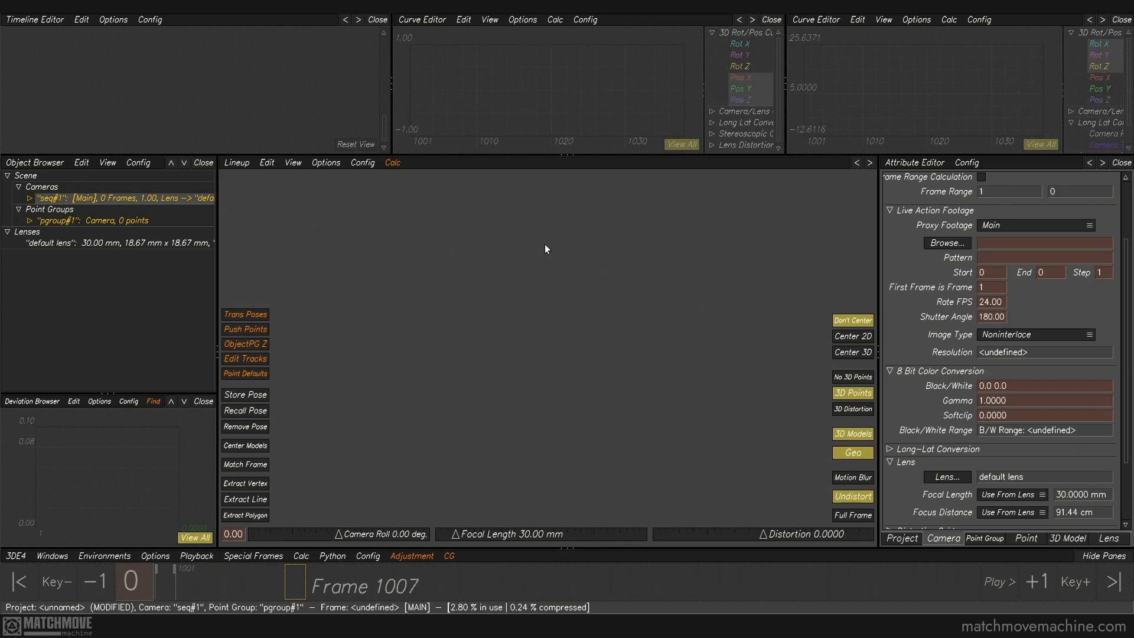
click(941, 245)
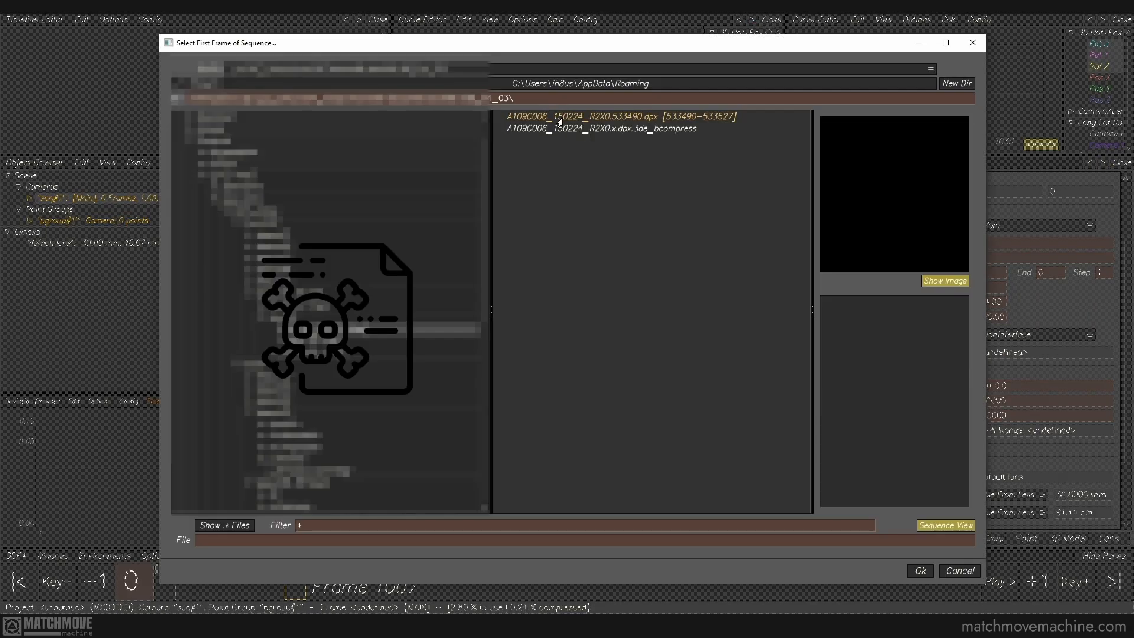
click(560, 121)
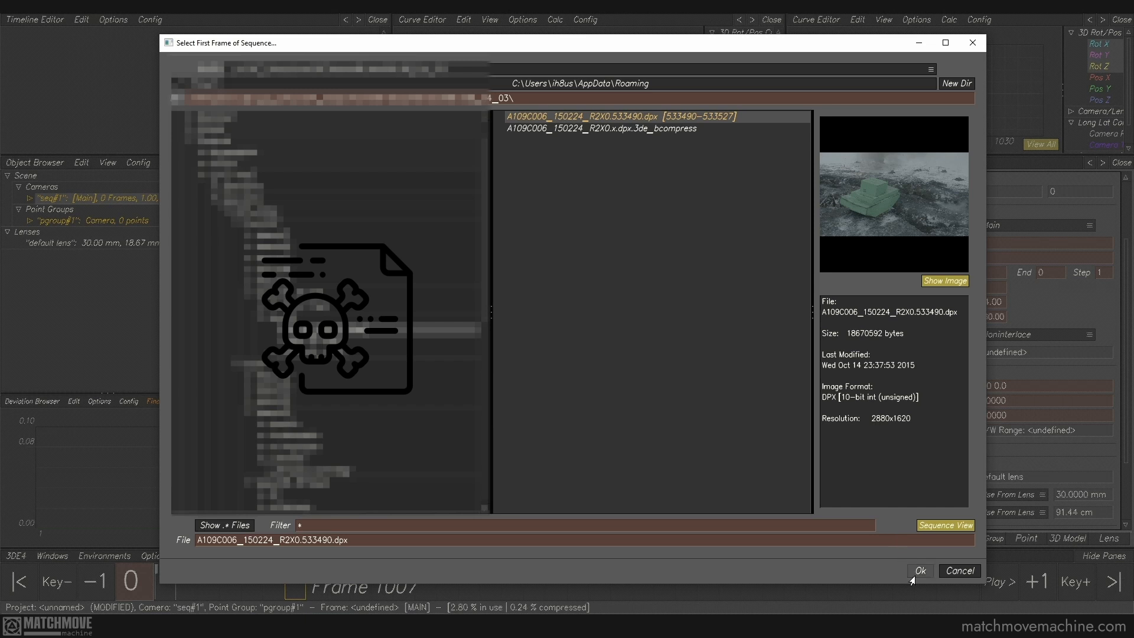
click(919, 571)
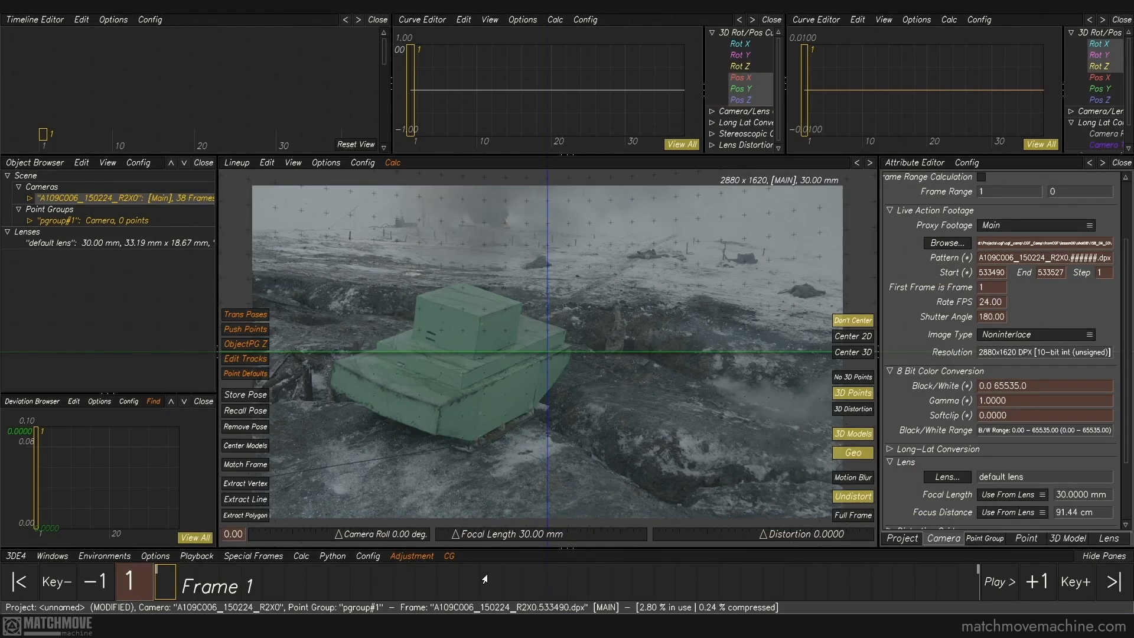
click(197, 556)
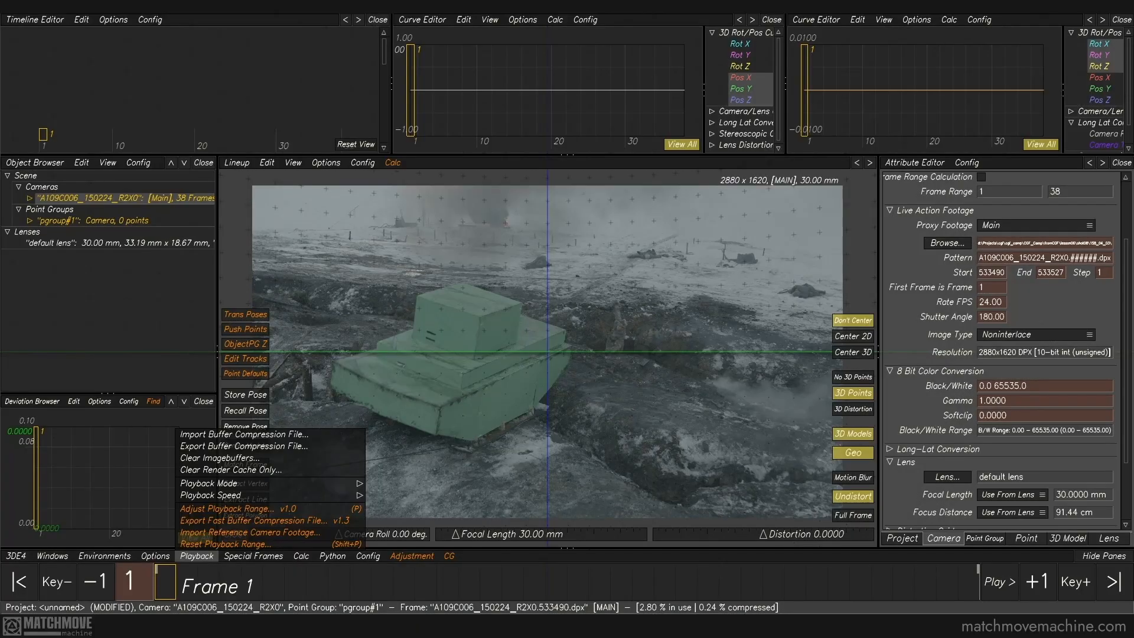
click(164, 591)
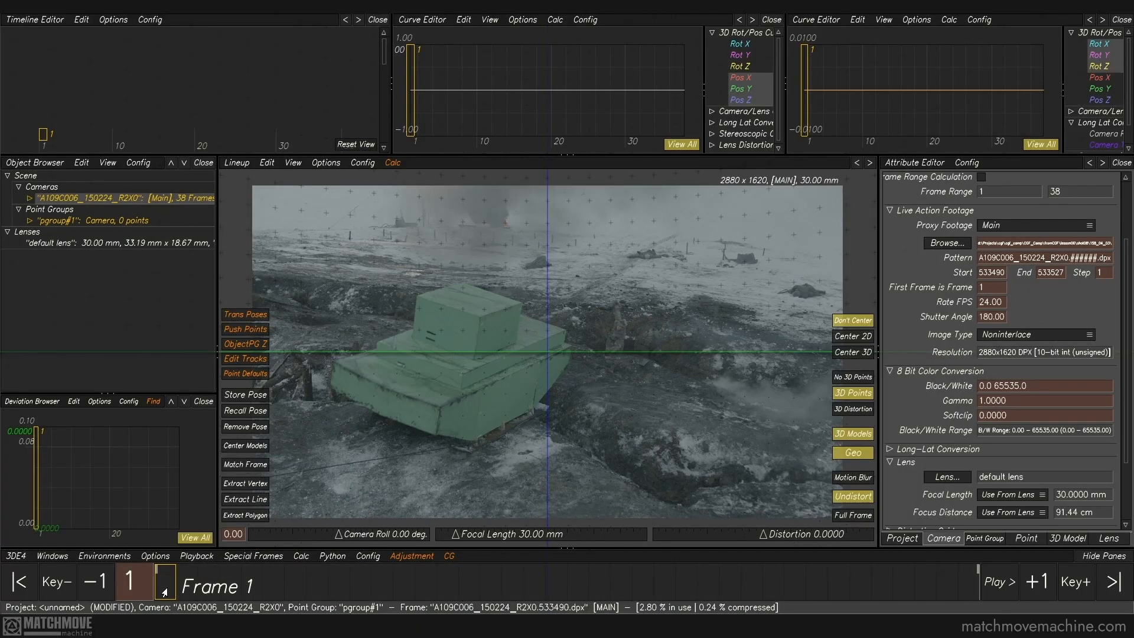
Set the default lens's filmback height to 13.37 mm and its focal length to 35 mm
click(1100, 538)
drag(978, 236, 1016, 236)
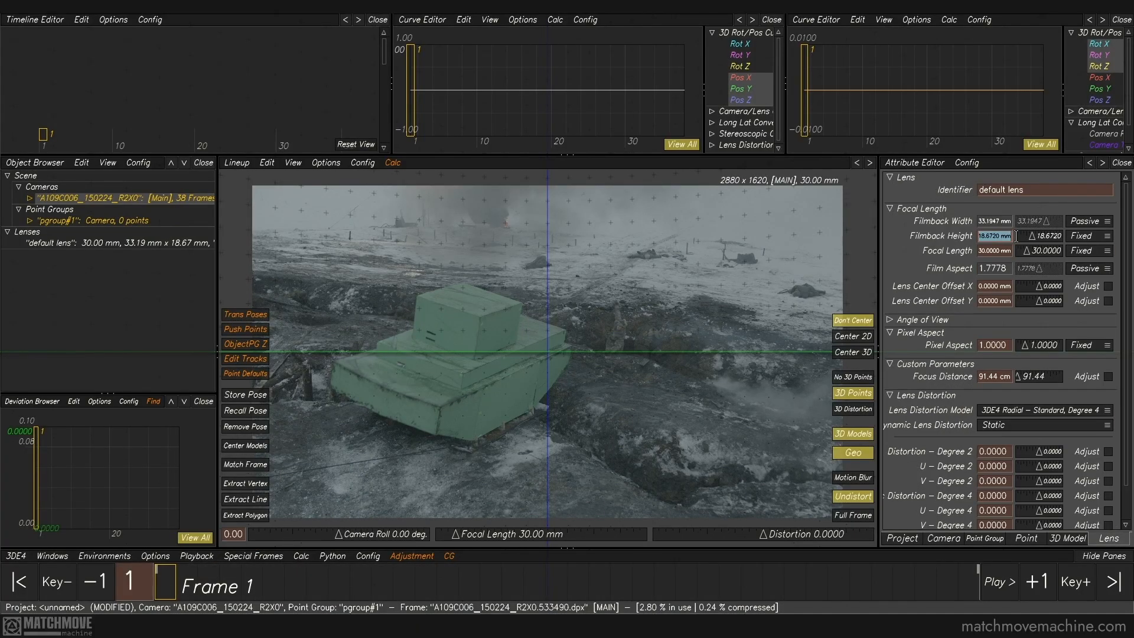
text(13.37)
key(Return)
drag(979, 248, 1044, 242)
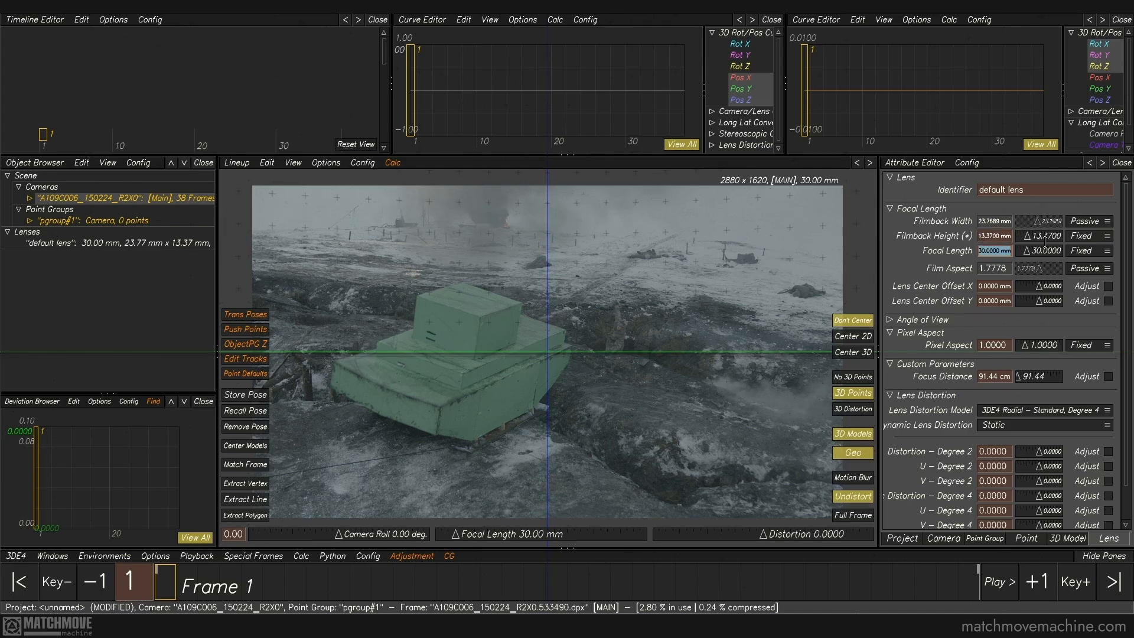
text(35)
key(Return)
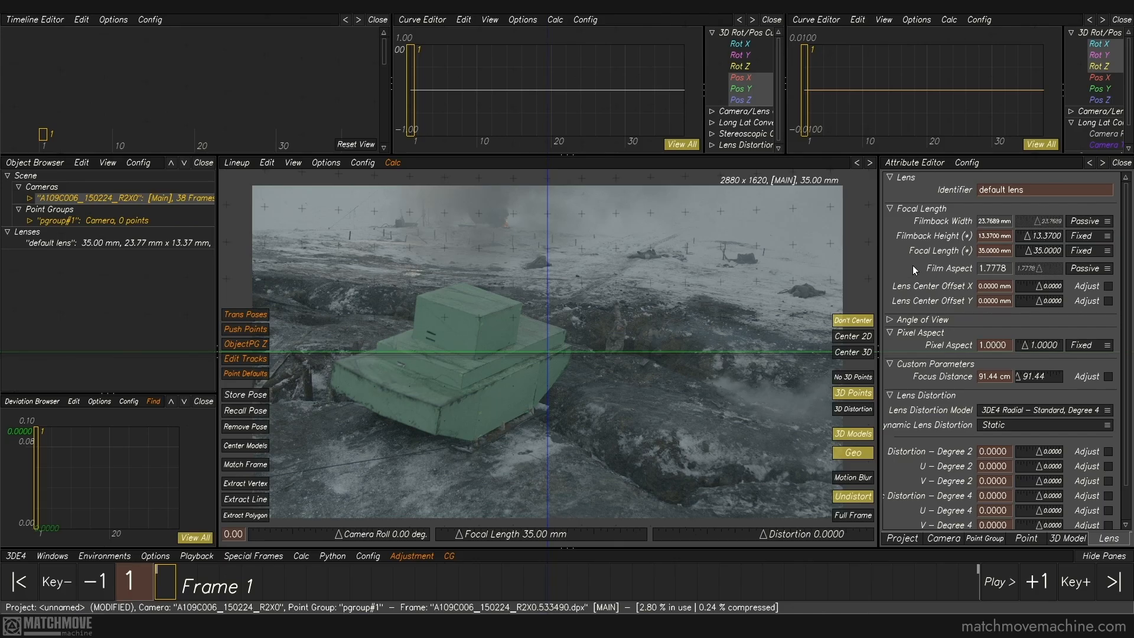
Play back the loaded sequence to review the movement of the camera and the tank
key(space)
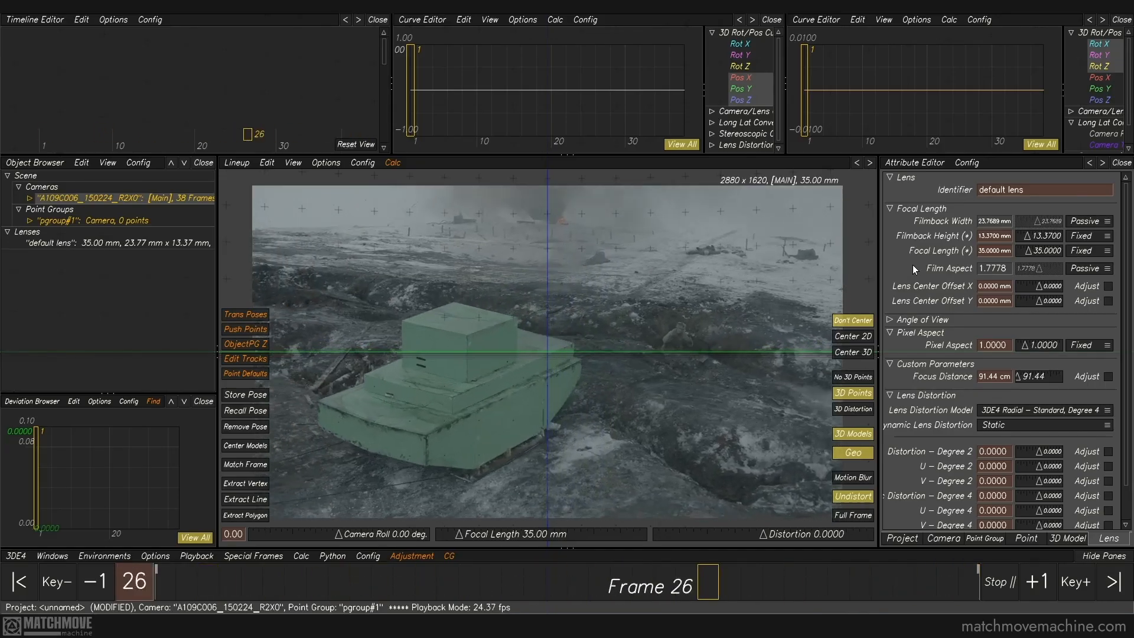
key(space)
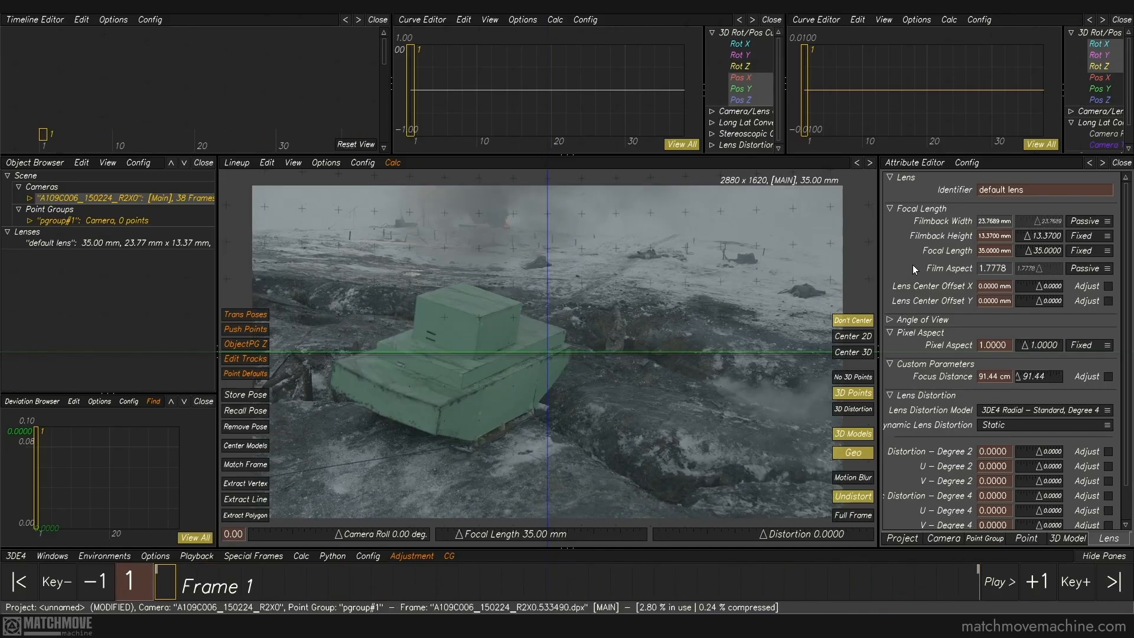
Rename the camera point group pgroup#1 as "cam"
click(114, 221)
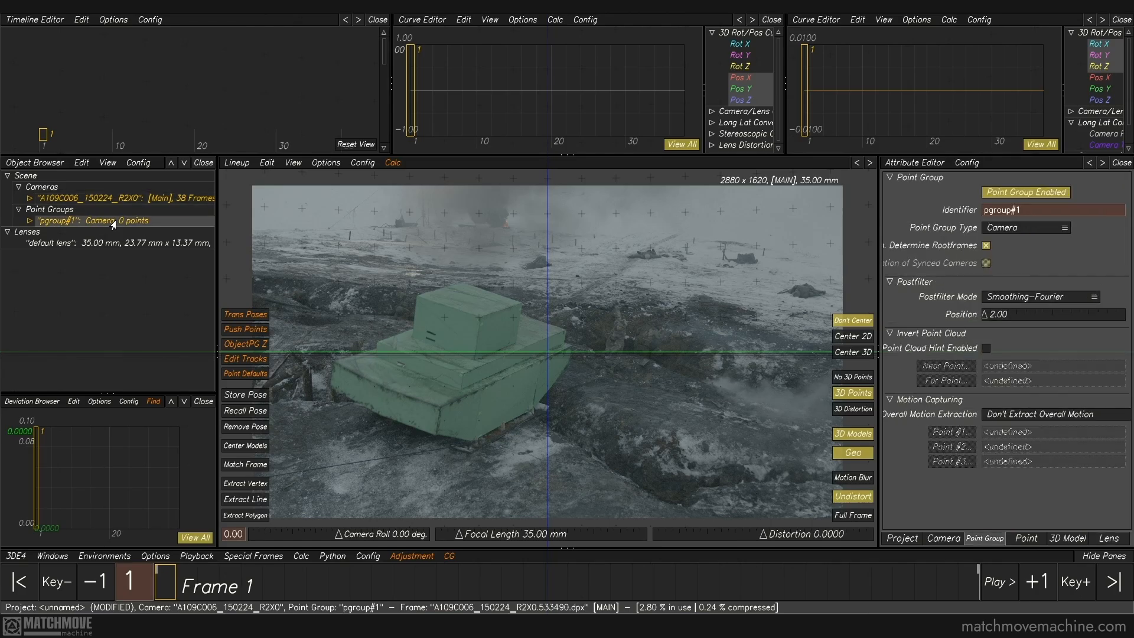
click(1073, 214)
text(co)
text(m)
key(Return)
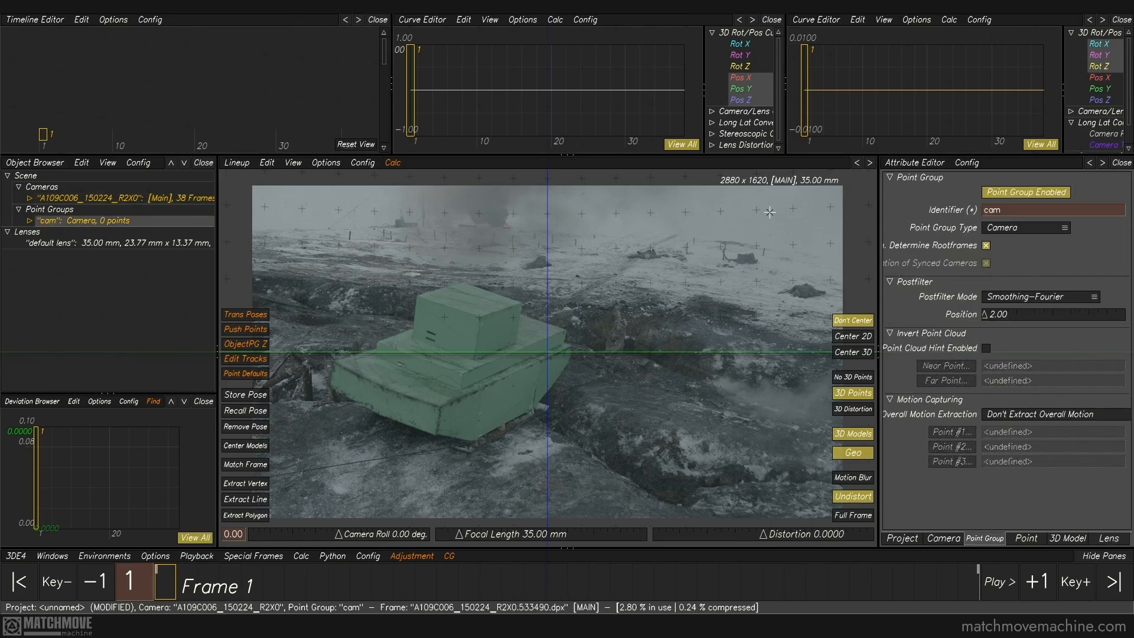
In manual tracking, place a point on the dark spot in the snow patch in front of the tank and track it forward
key(F1)
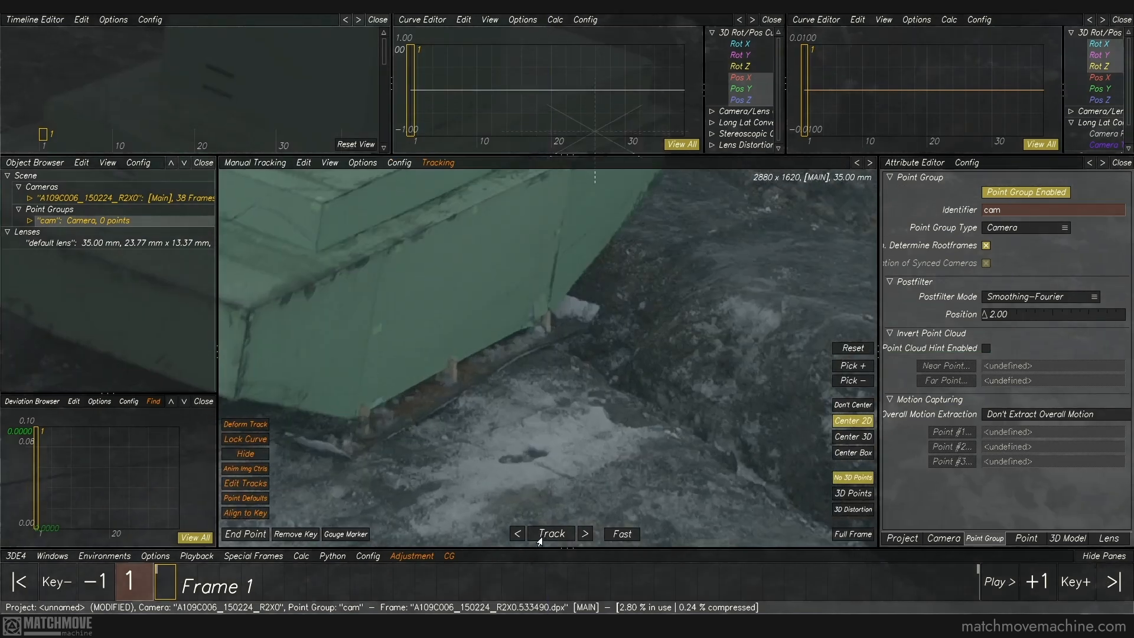
ctrl+click(535, 452)
key(t)
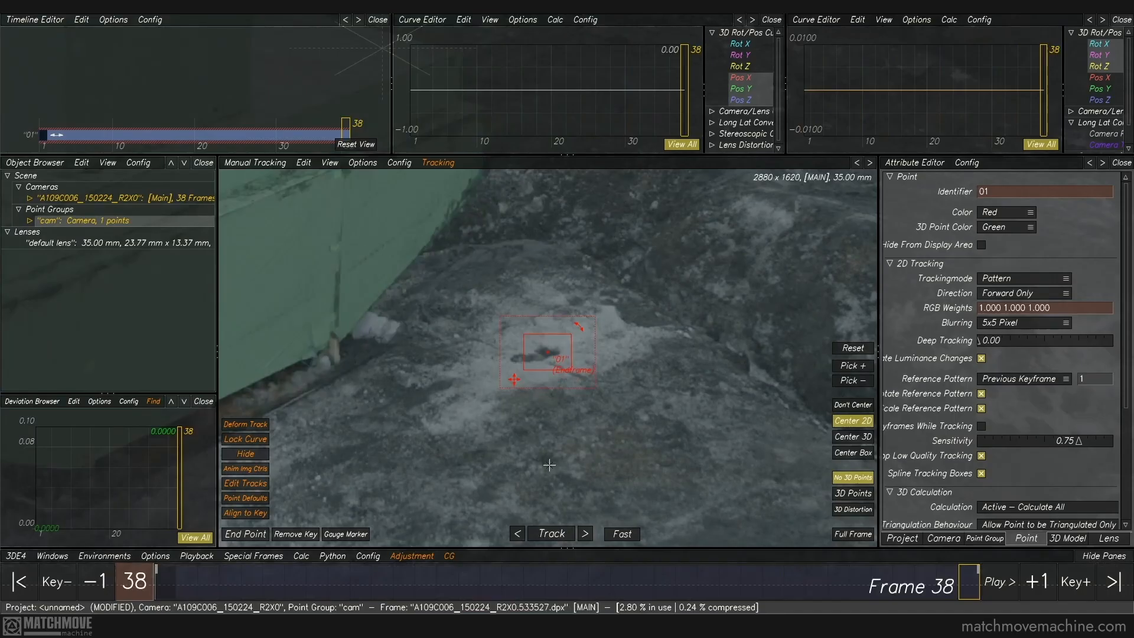
Add and track further points on the background, including the distant snowfield and the wooden plank beside the tank
ctrl+right_drag(559, 473, 523, 355)
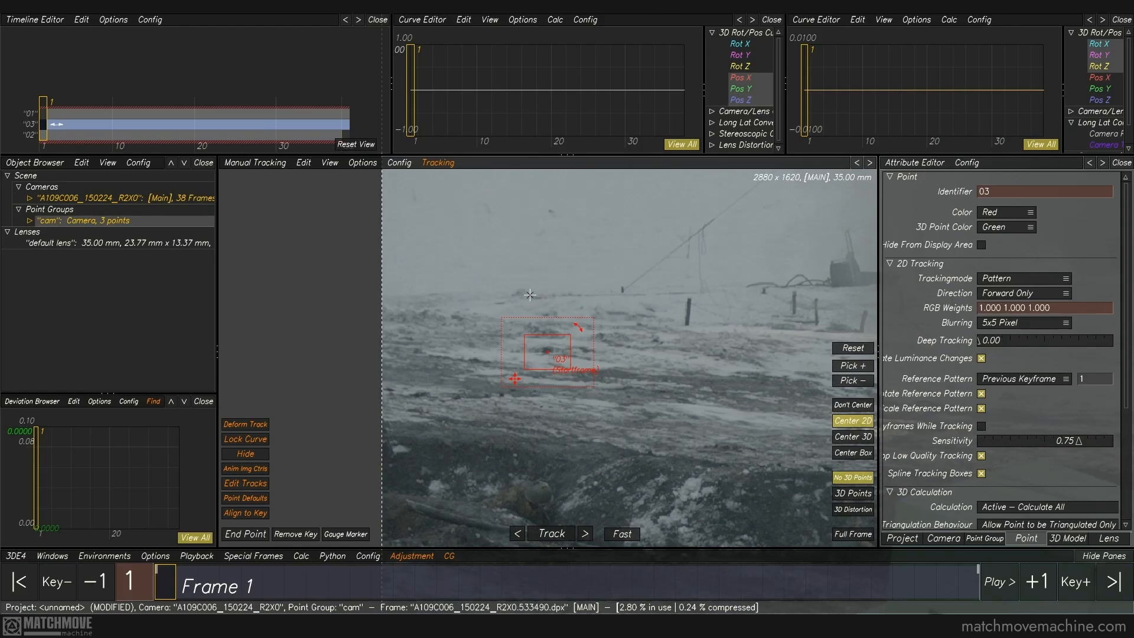
key(t)
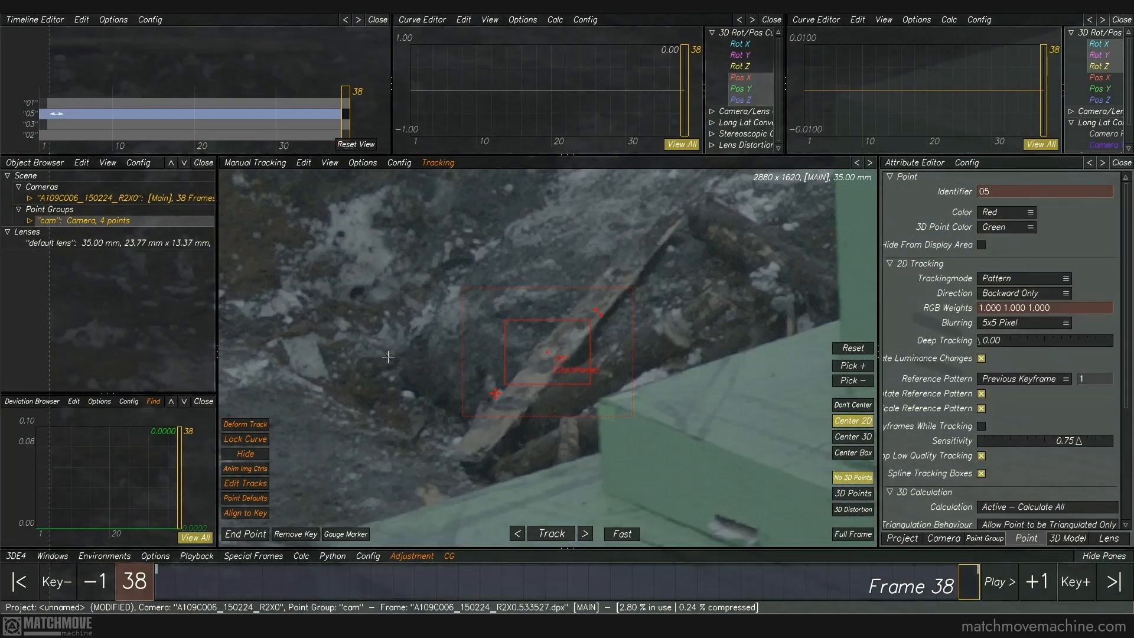
key(t)
Place a tracking point on the small bright stone on the ground to the right of the trench and track it forward to frame 38
key(f)
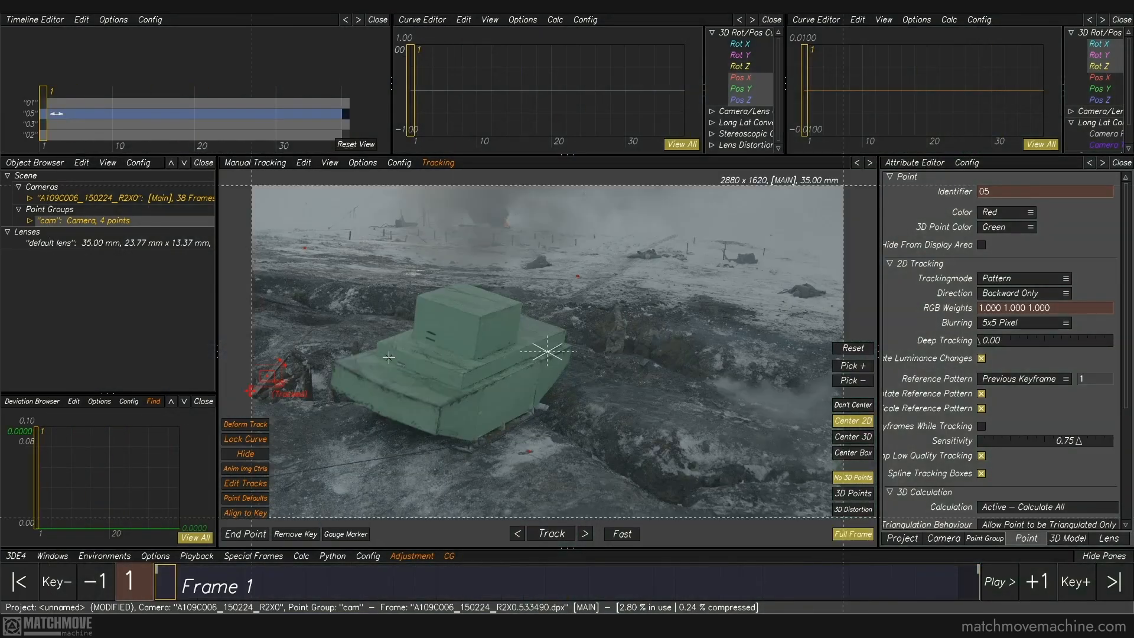
click(749, 424)
key(f)
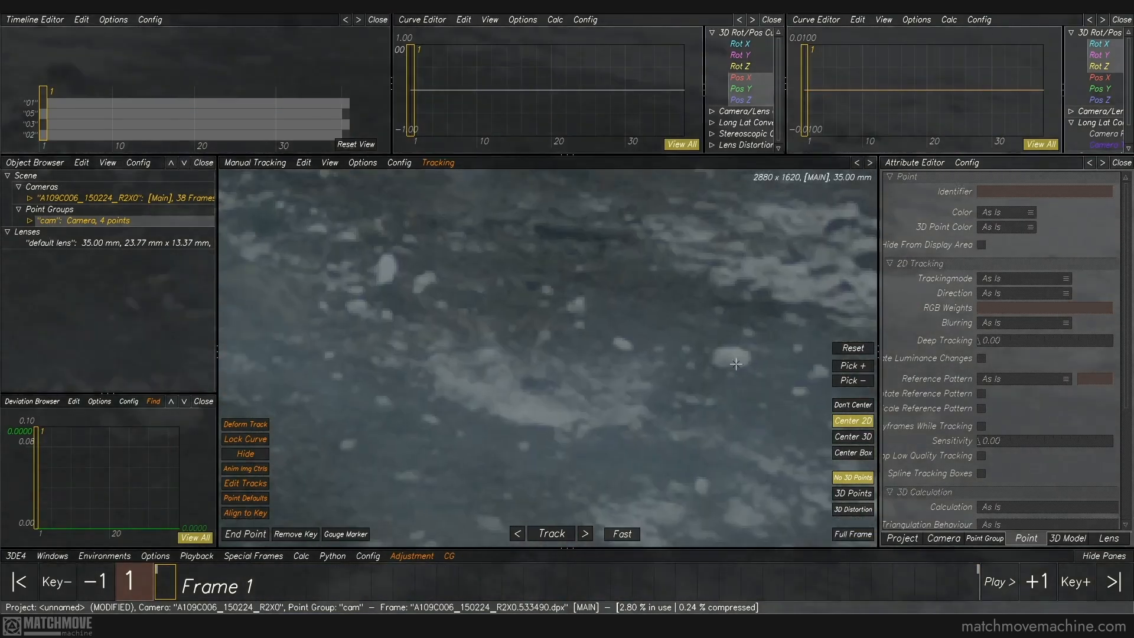
ctrl+click(732, 363)
key(t)
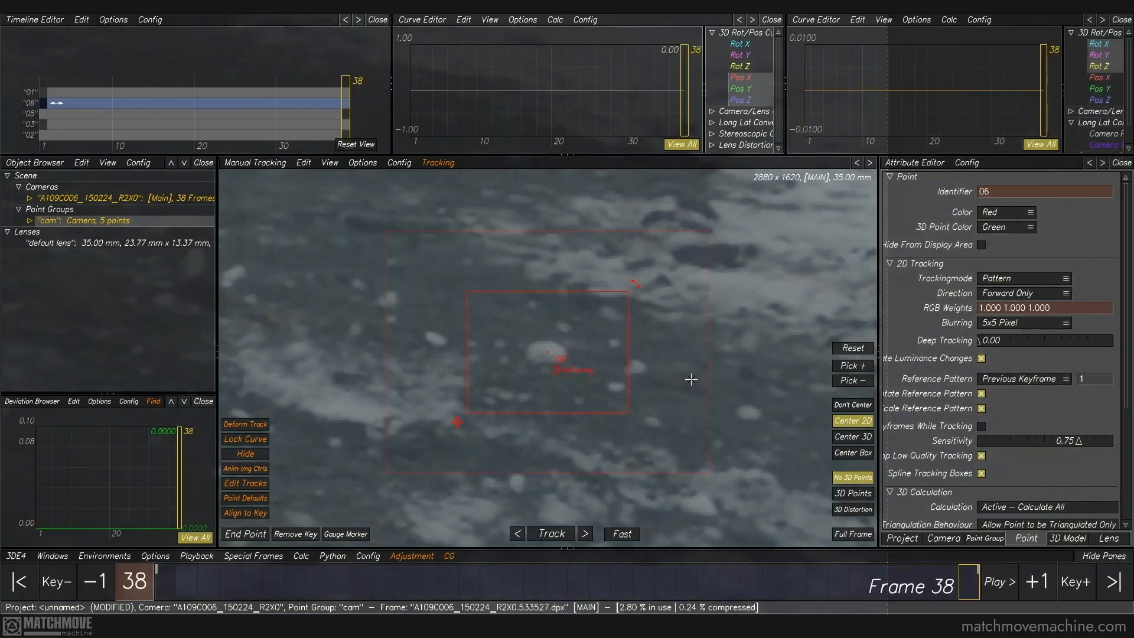
Place a point on the bright patch at the trench edge in frame 38, track it backward to frame 1 and deselect it
key(f)
click(675, 424)
key(f)
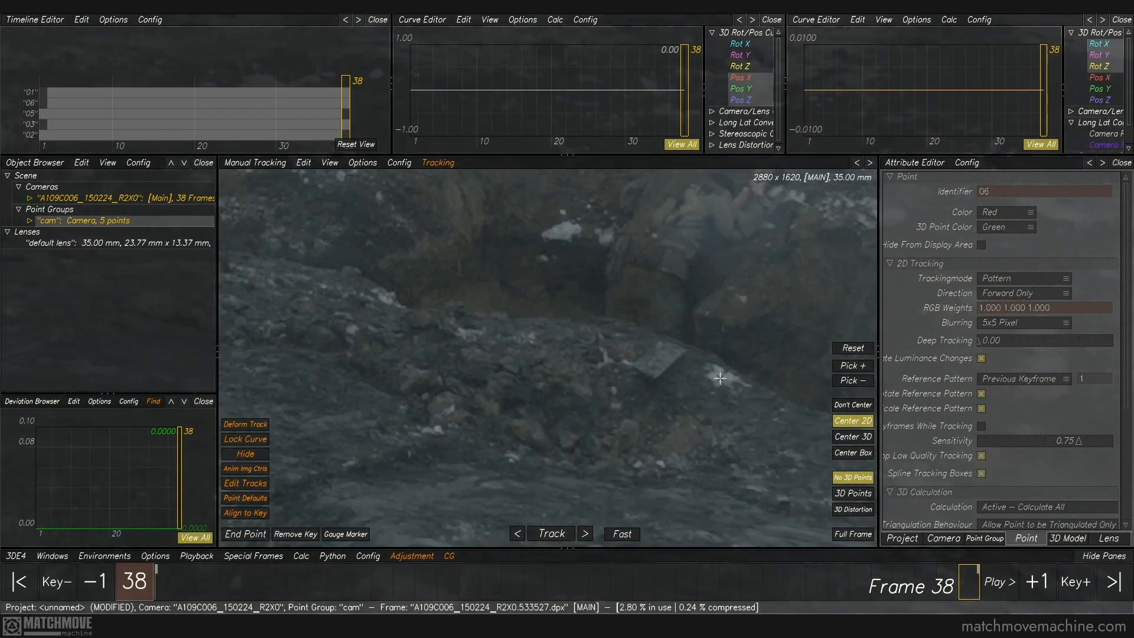
ctrl+click(720, 378)
key(t)
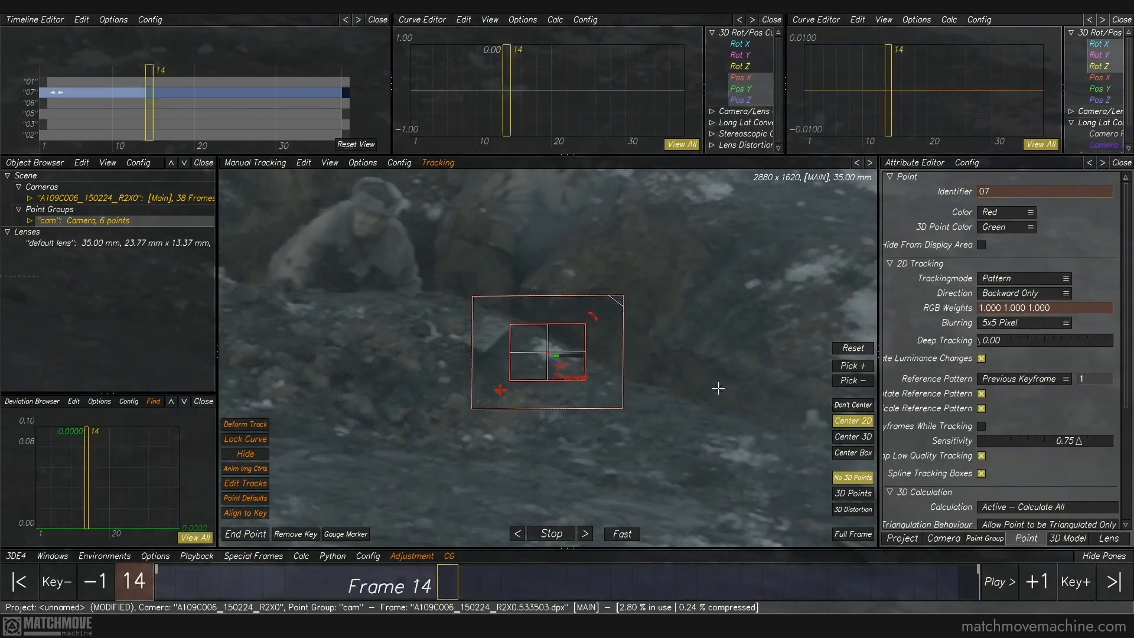
key(f)
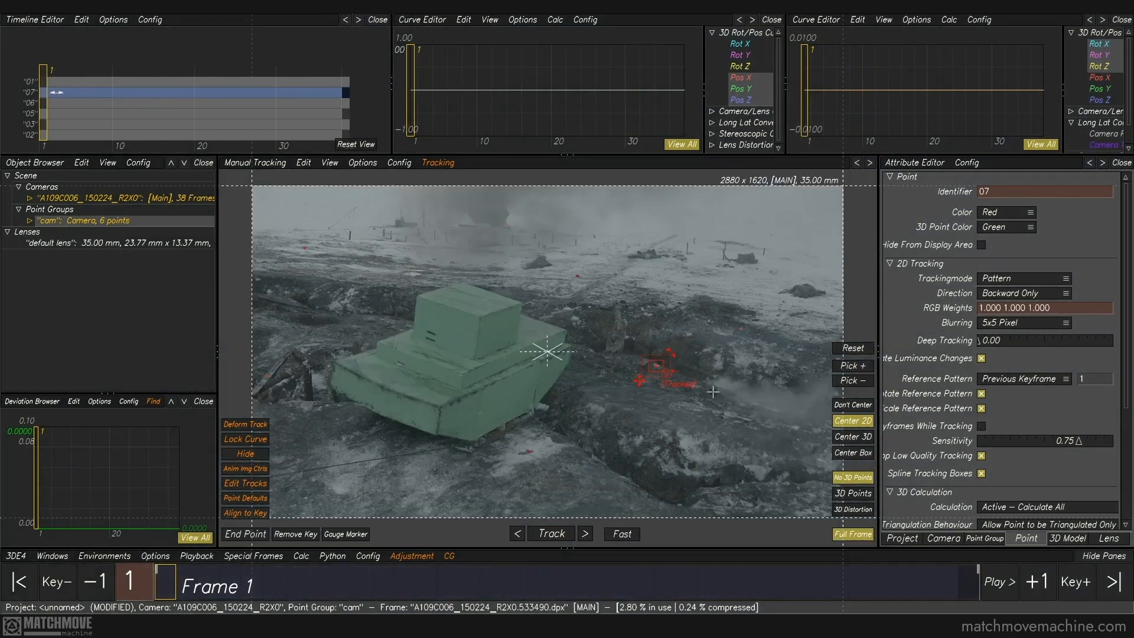
click(645, 451)
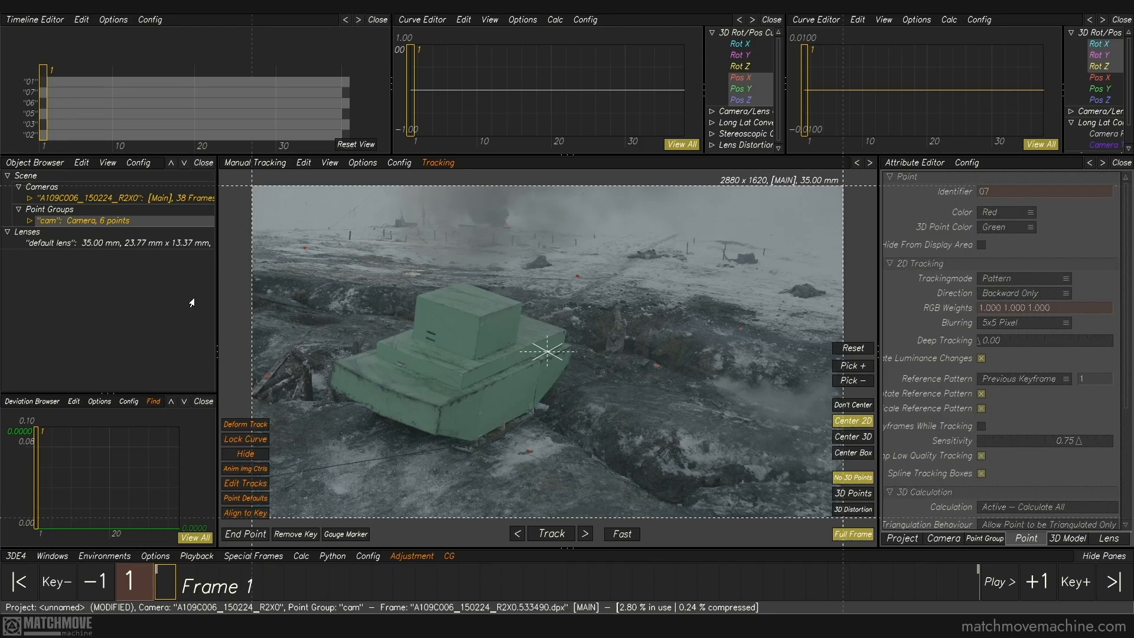
Add a new object point group and name it "tank"
right_click(59, 220)
mouse_move(96, 237)
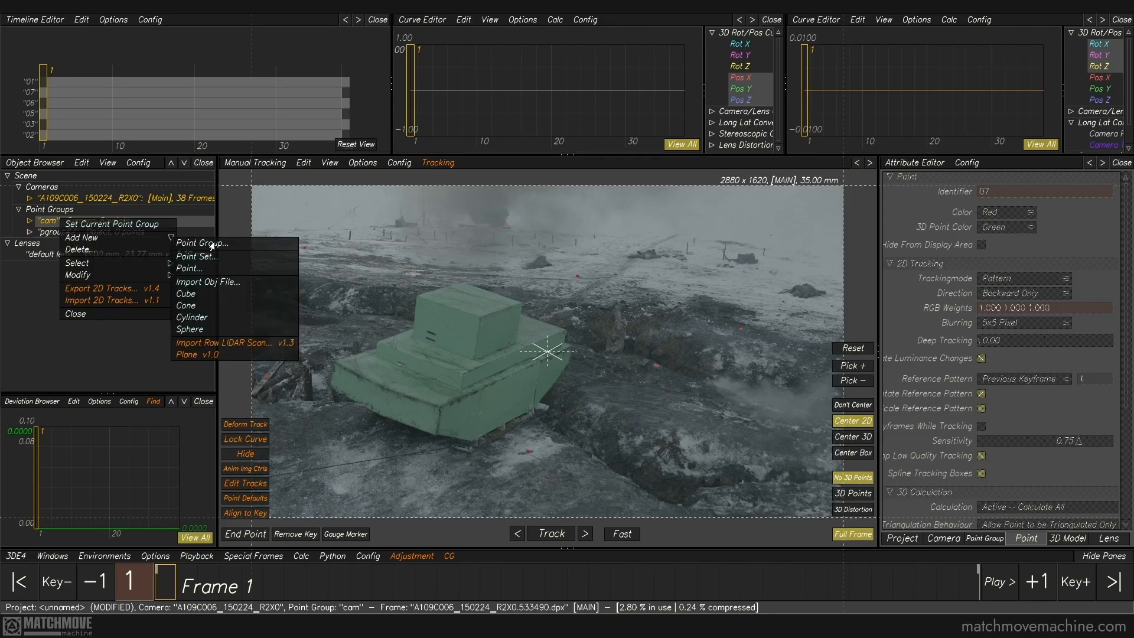
click(214, 244)
click(1004, 210)
text(tank)
key(Return)
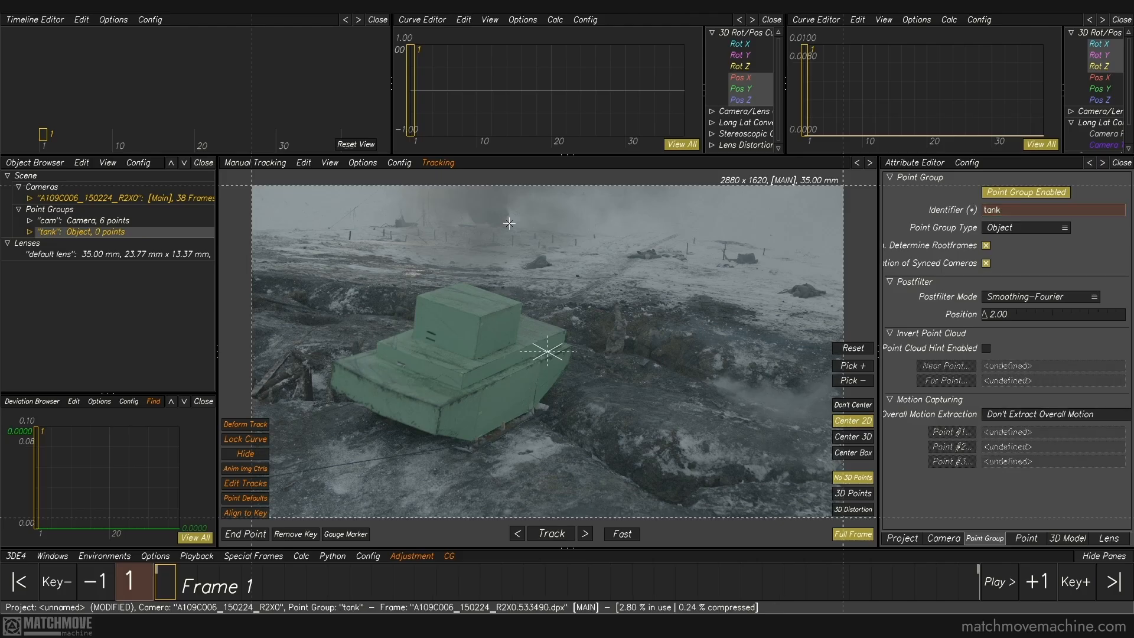
Close the Deviation Browser and add a second Object Browser as a horizontal pane below the first one
click(203, 401)
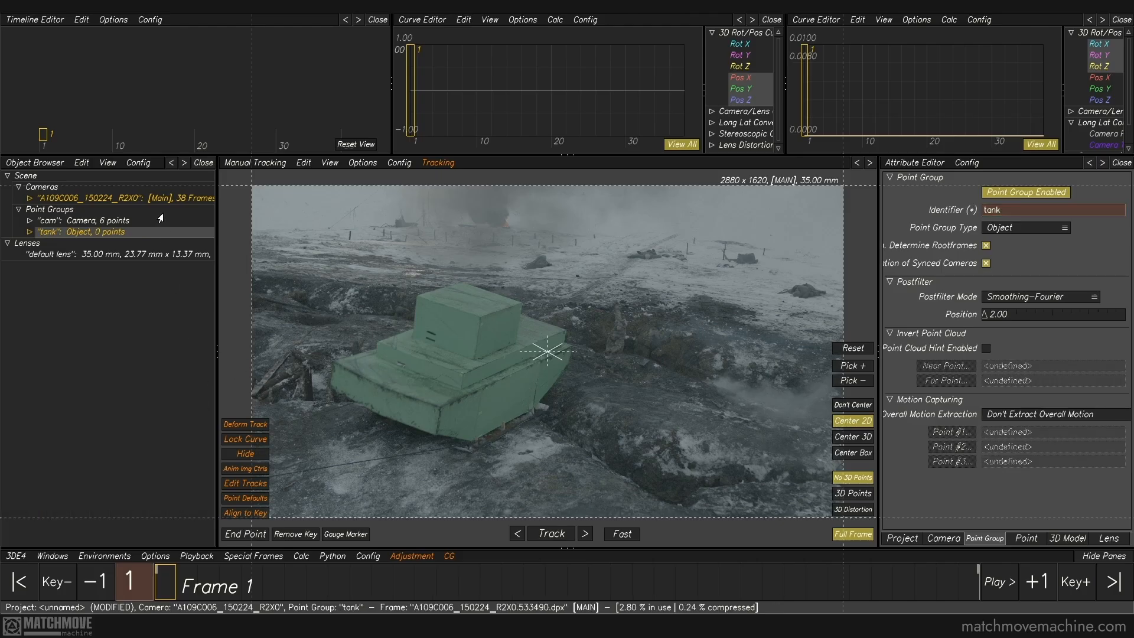
click(135, 166)
mouse_move(141, 217)
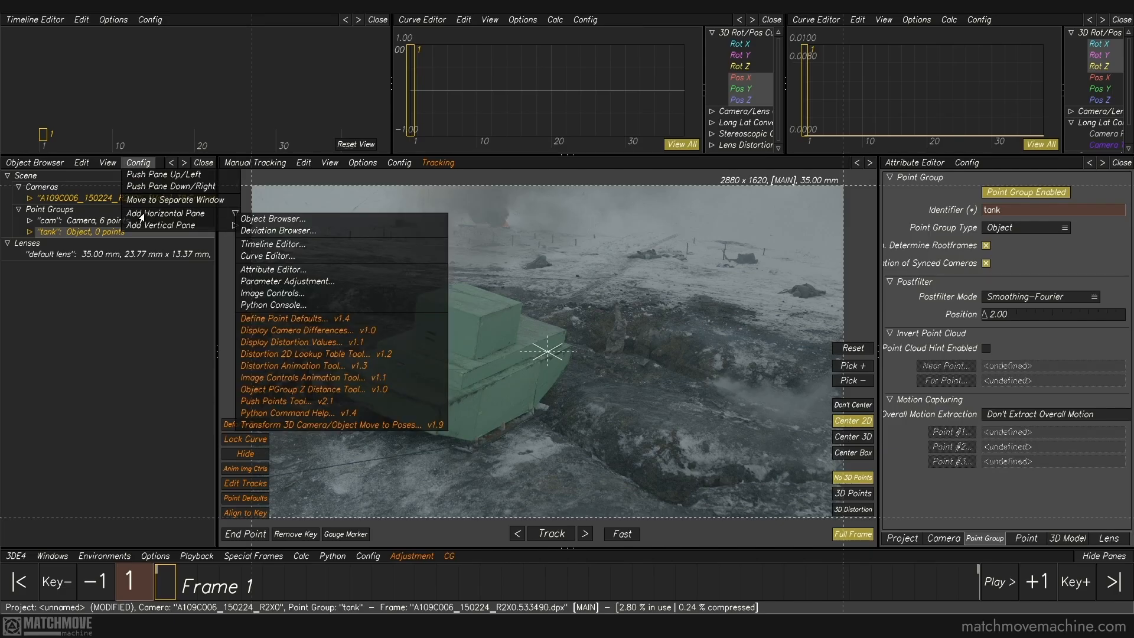
click(273, 220)
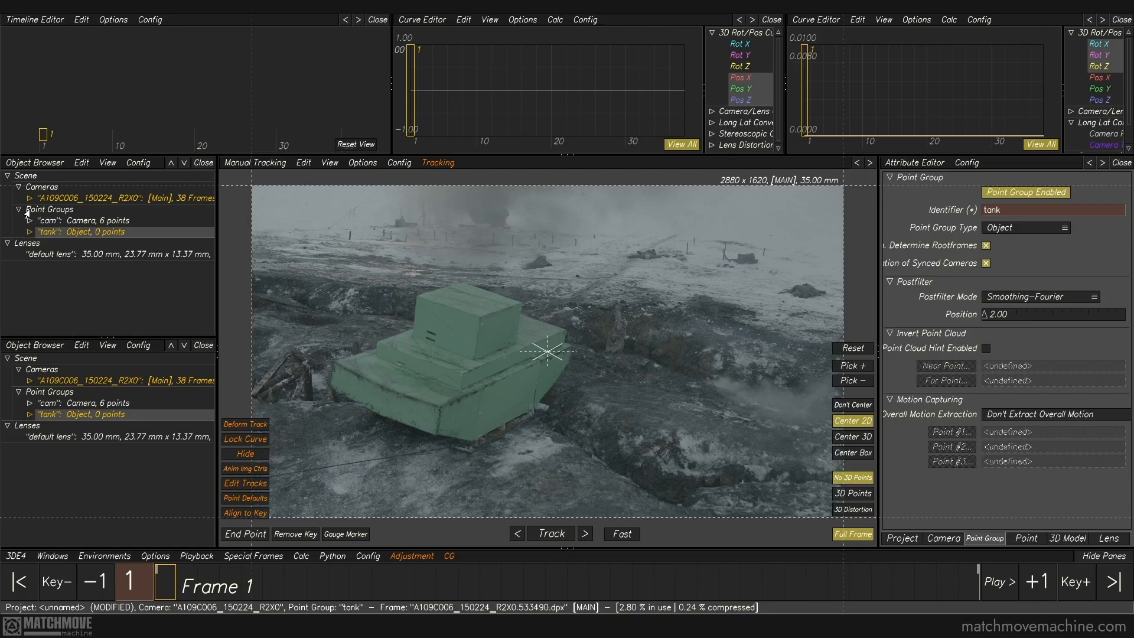
Expand the cam point group to view its list of points and collapse it again
click(30, 221)
click(37, 233)
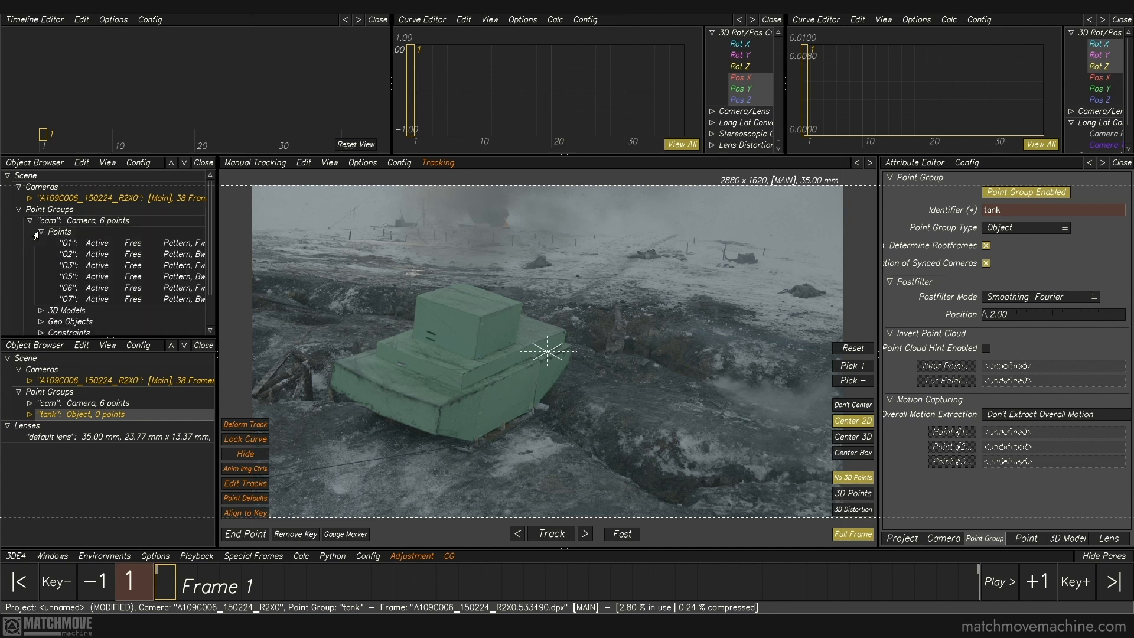
click(27, 221)
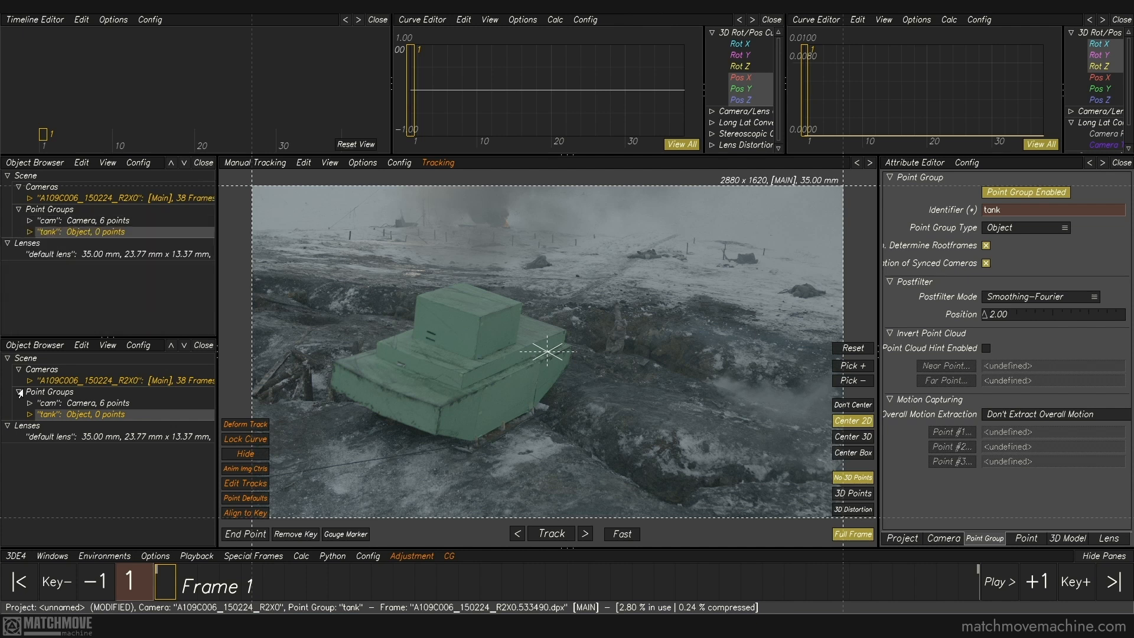
Make the lower Object Browser show only the points of the current point group, and check it by switching to cam and back to tank
click(35, 345)
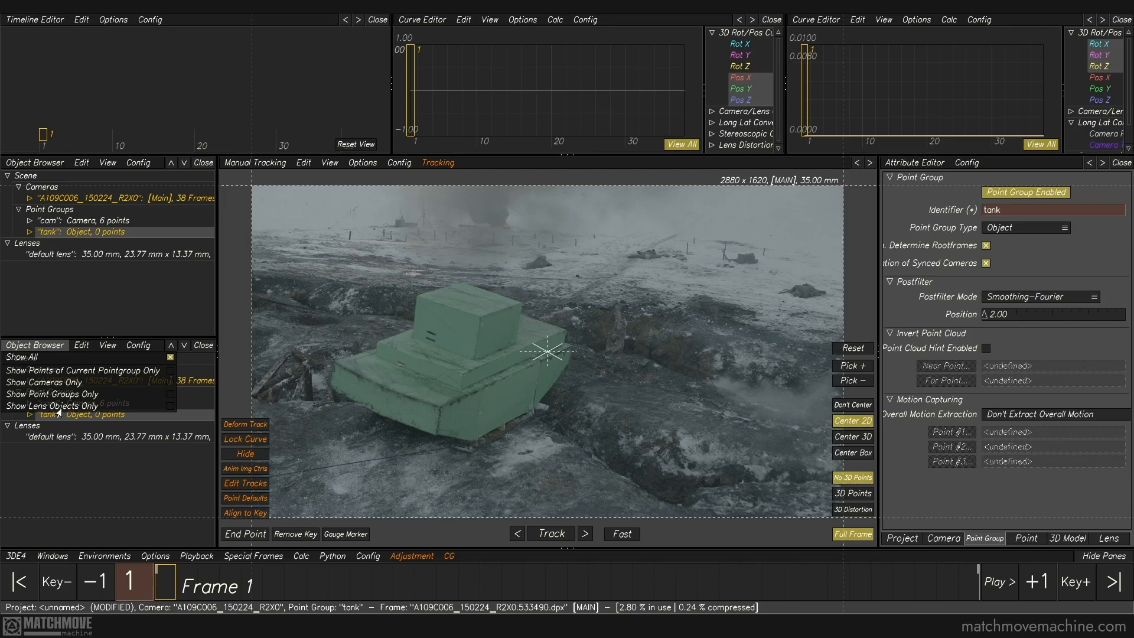
click(77, 371)
click(52, 448)
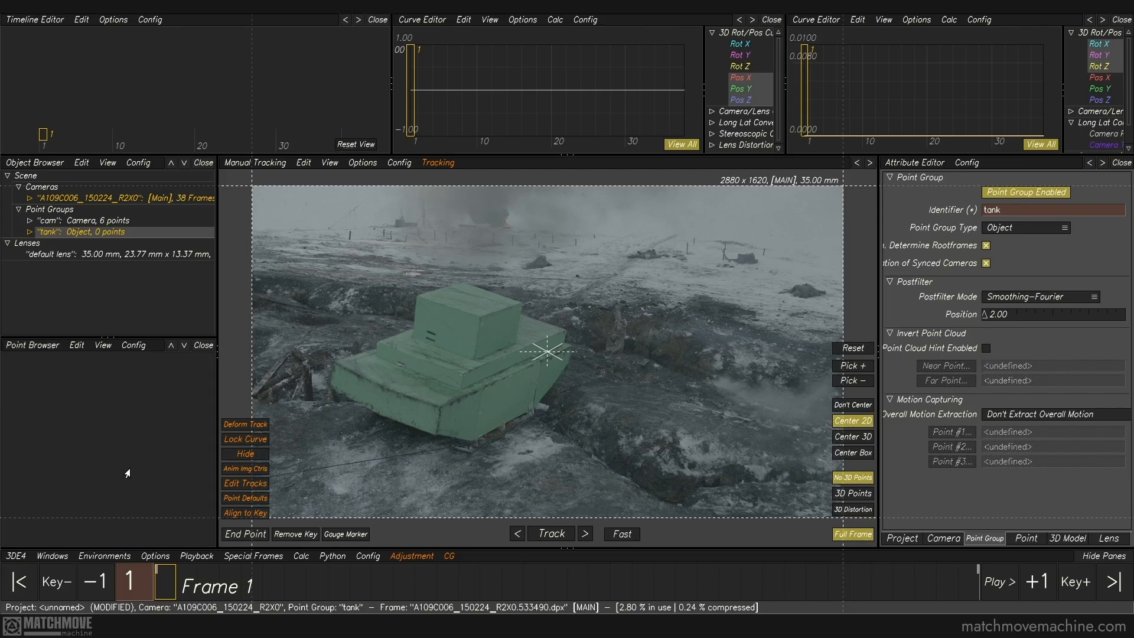
click(83, 222)
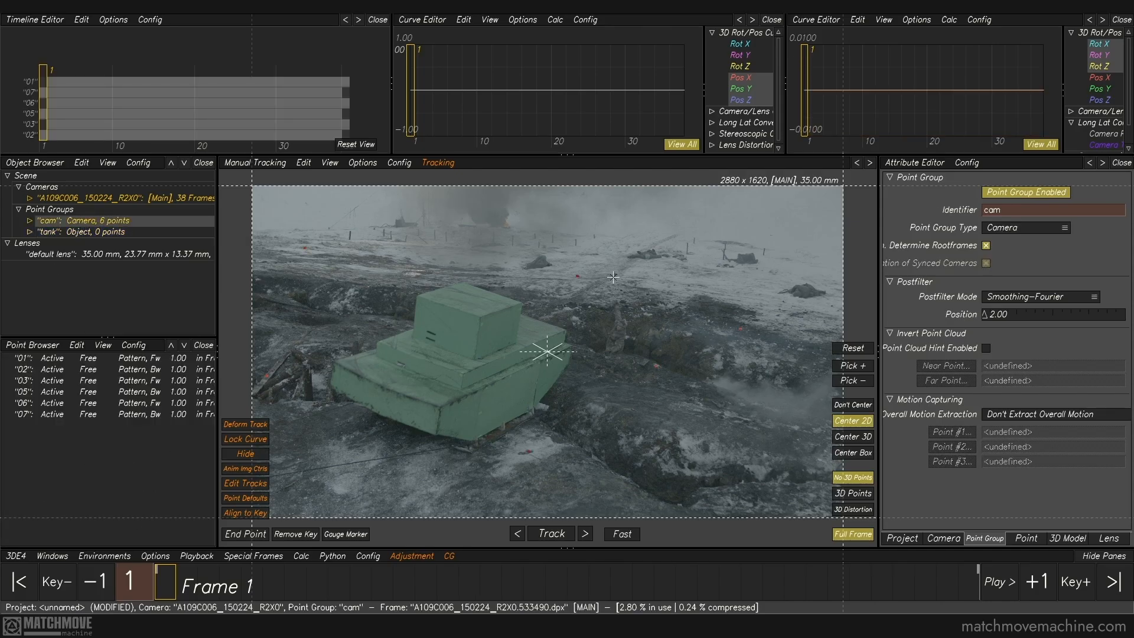
click(57, 232)
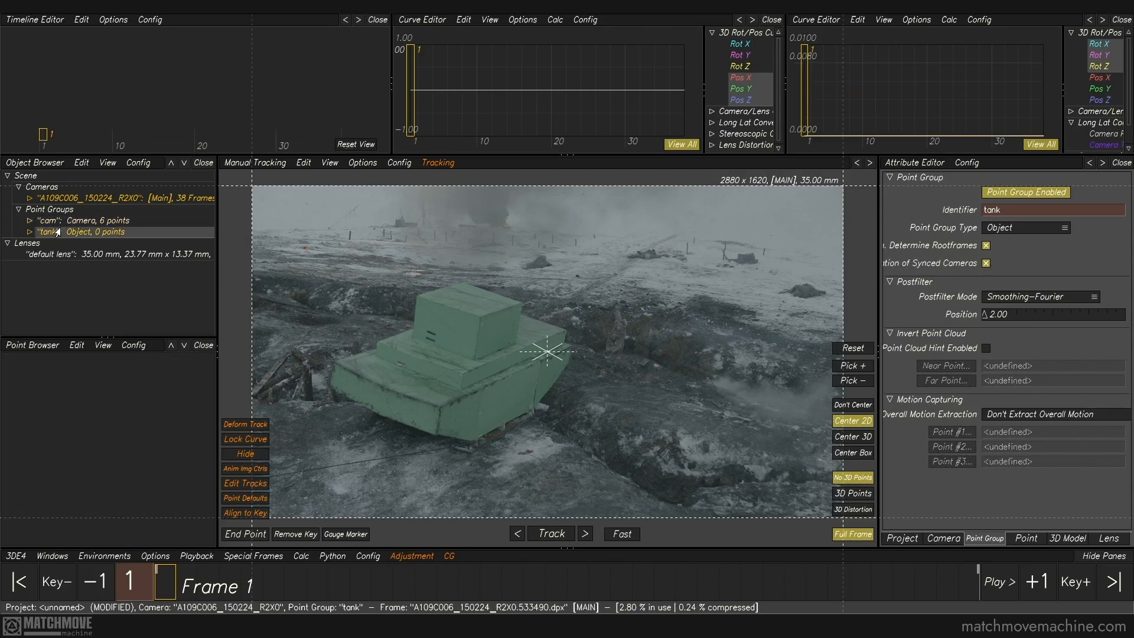
At frame 38, add a tracking point on the front corner of the tank's upper hull ledge and track it backward to frame 1
drag(183, 588, 1097, 593)
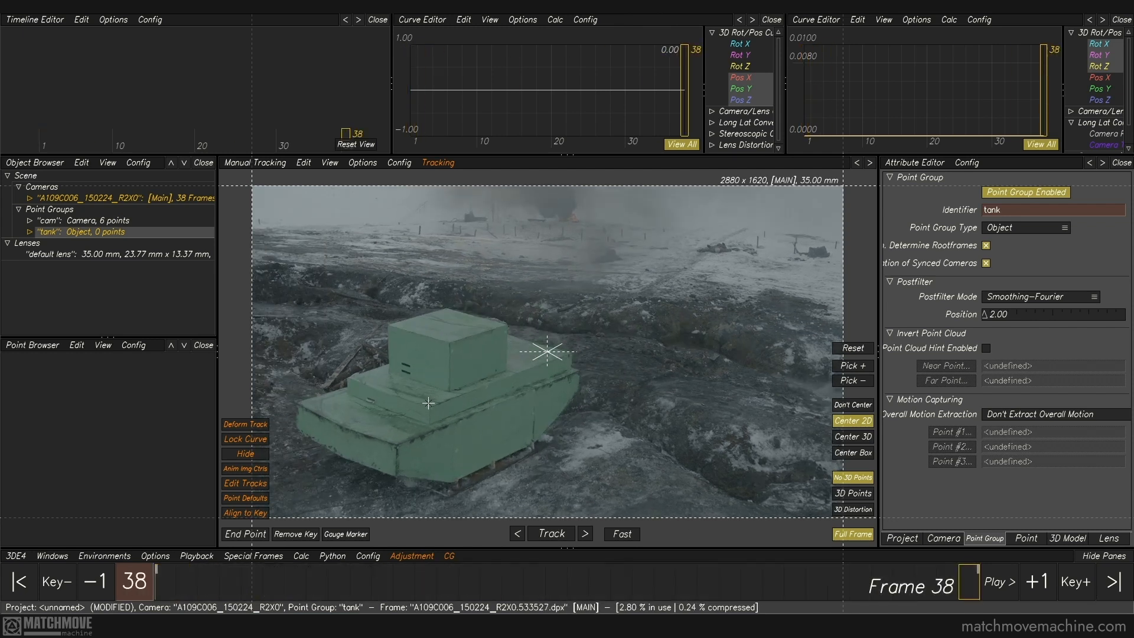
scroll(428, 403, up, 5)
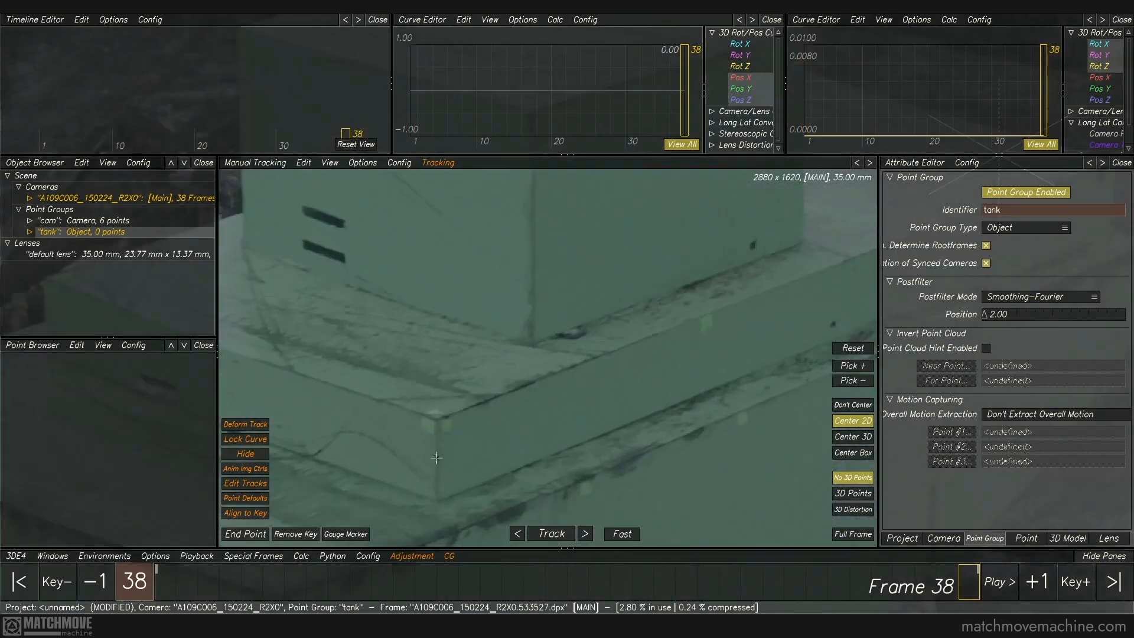
ctrl+click(437, 418)
key(t)
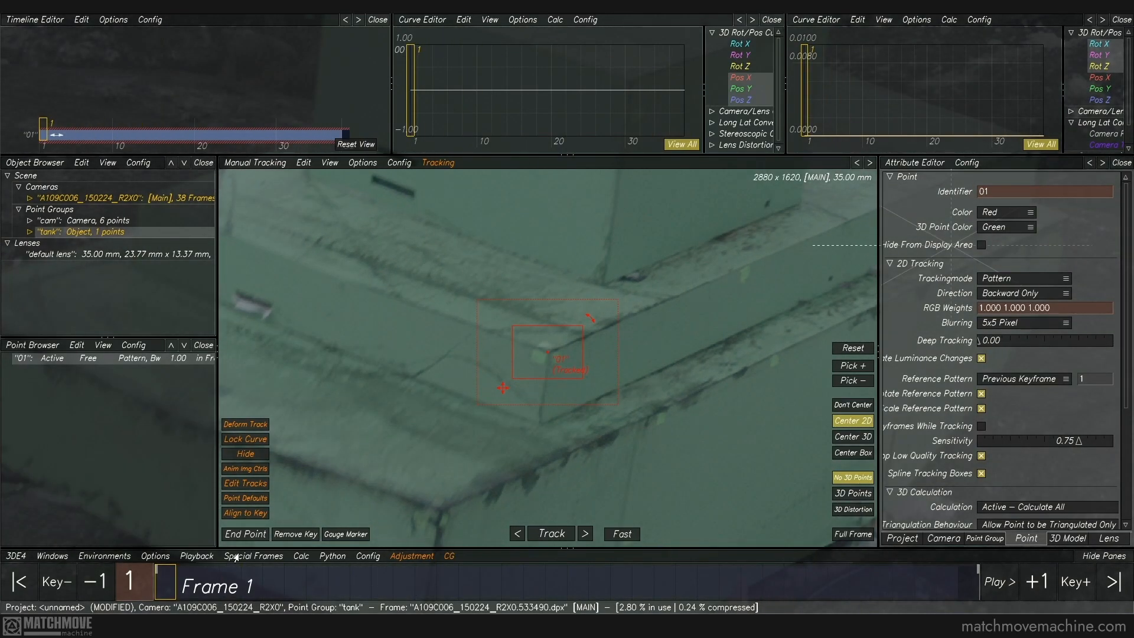
At frame 9, add a point on the tank's lower front hull corner and track it forward, then backward from frame 9
drag(170, 576, 329, 587)
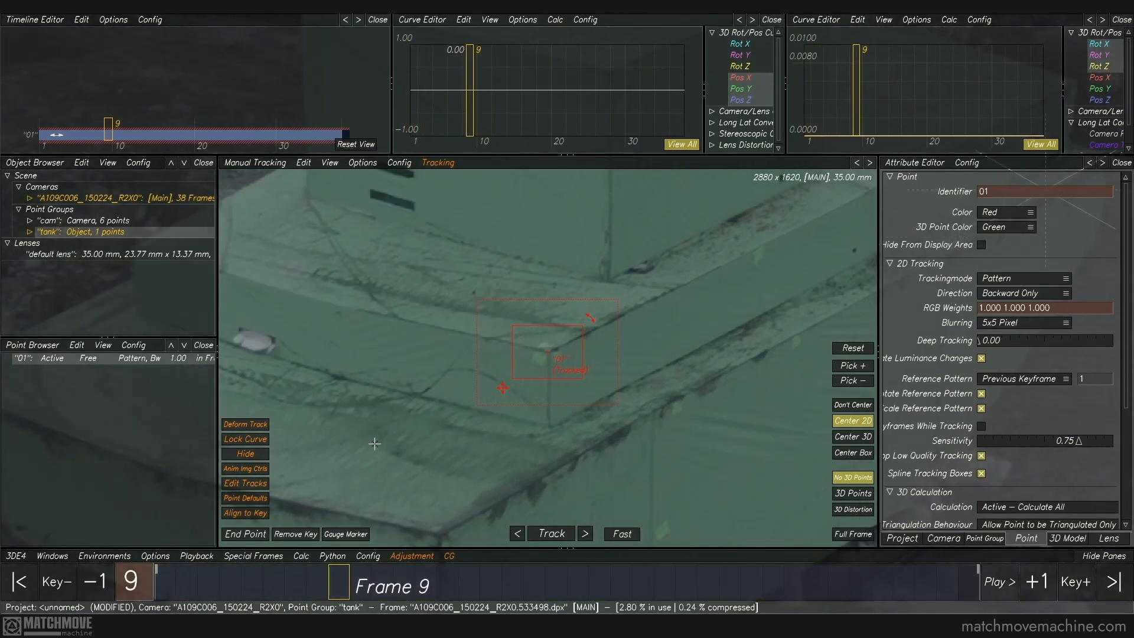
scroll(375, 443, down, 5)
scroll(443, 433, up, 5)
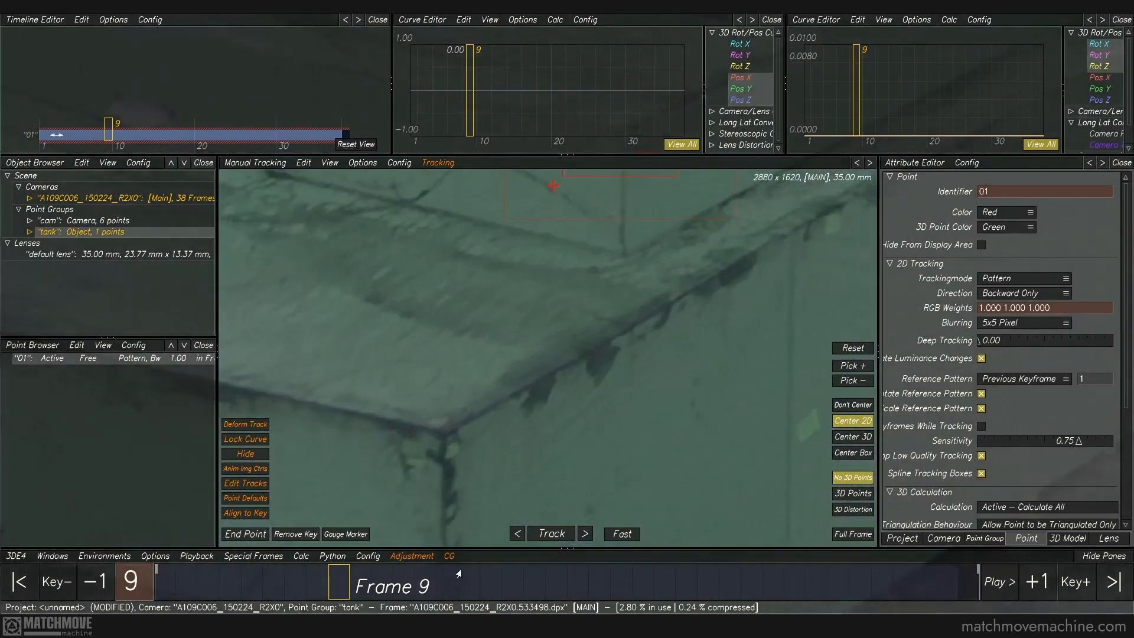
ctrl+click(443, 433)
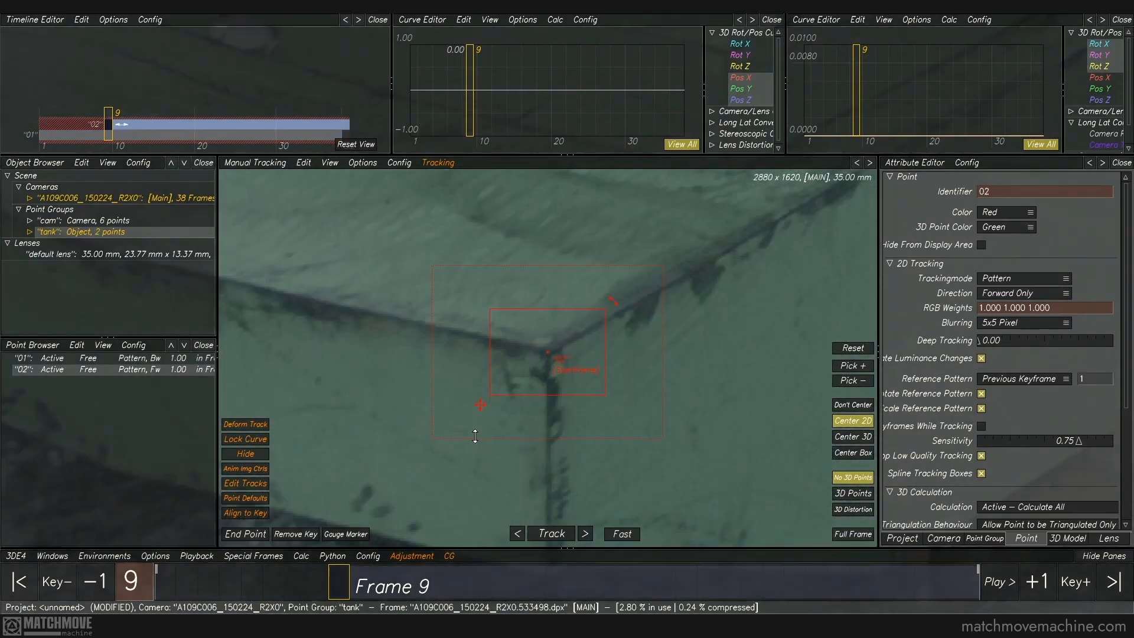
key(t)
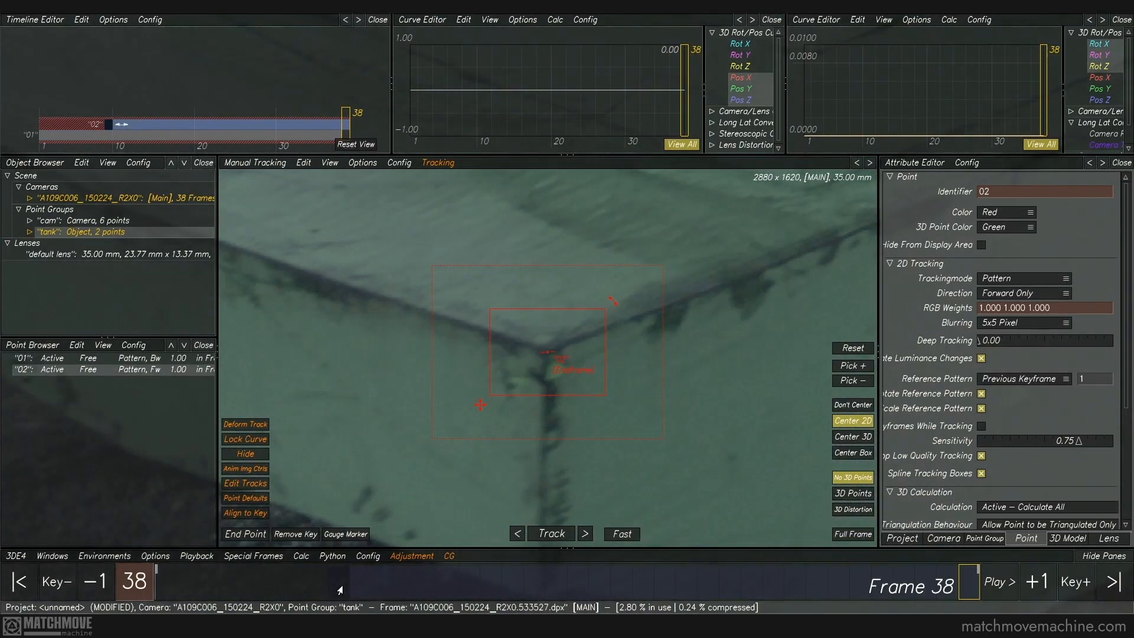
click(339, 589)
click(1007, 293)
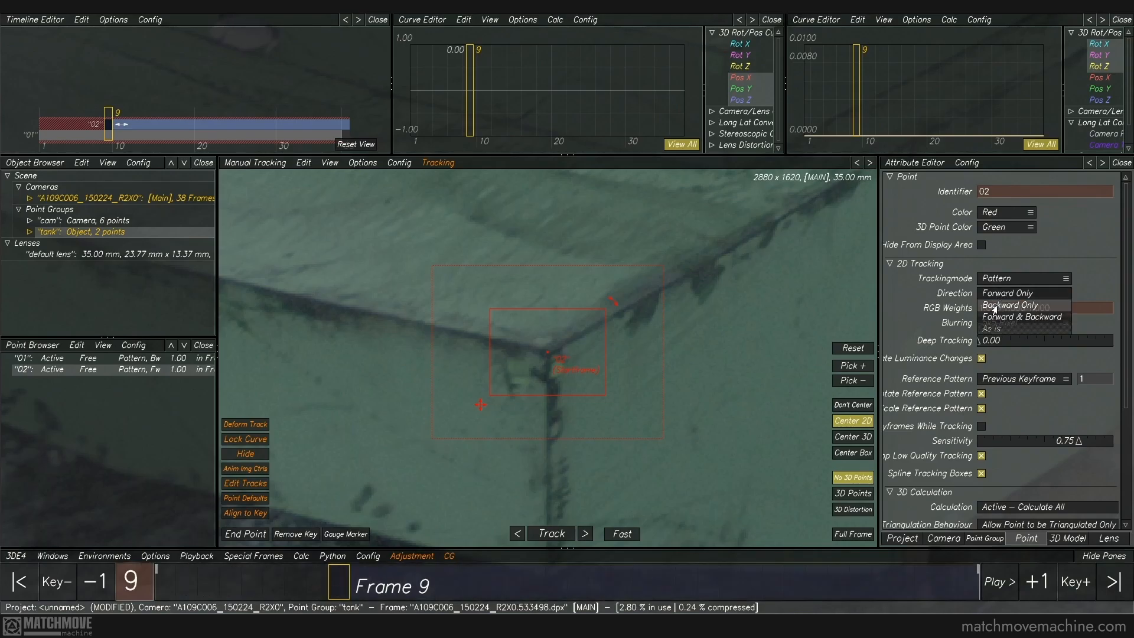
click(998, 304)
key(t)
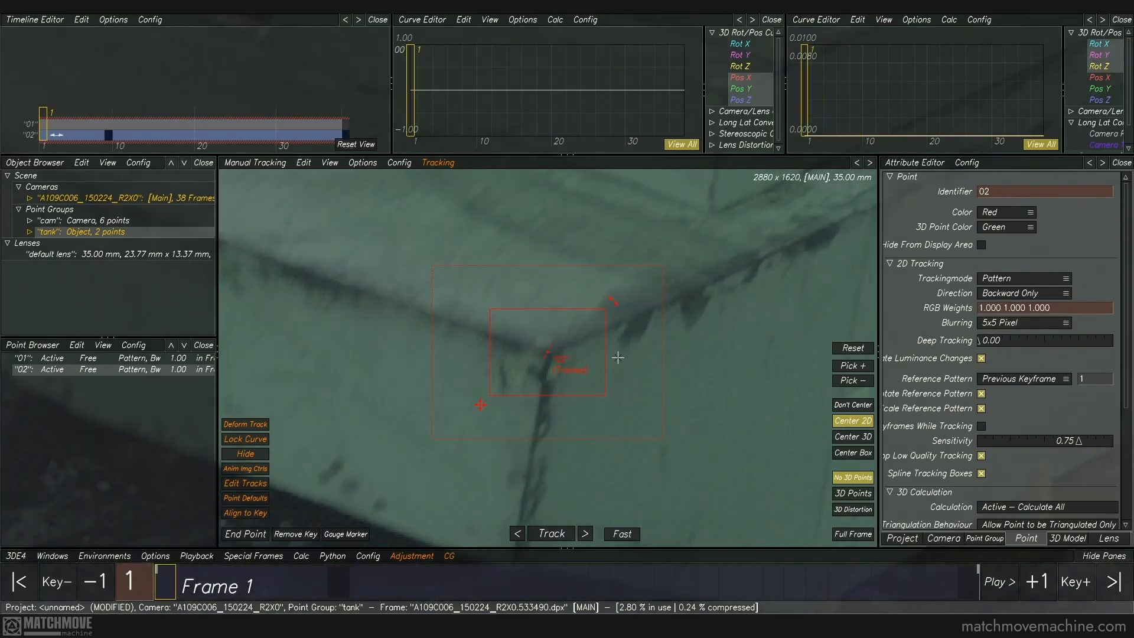
At frame 1, add a third point on the edge along the tank's side hull and track it forward to frame 38
key(f)
key(f)
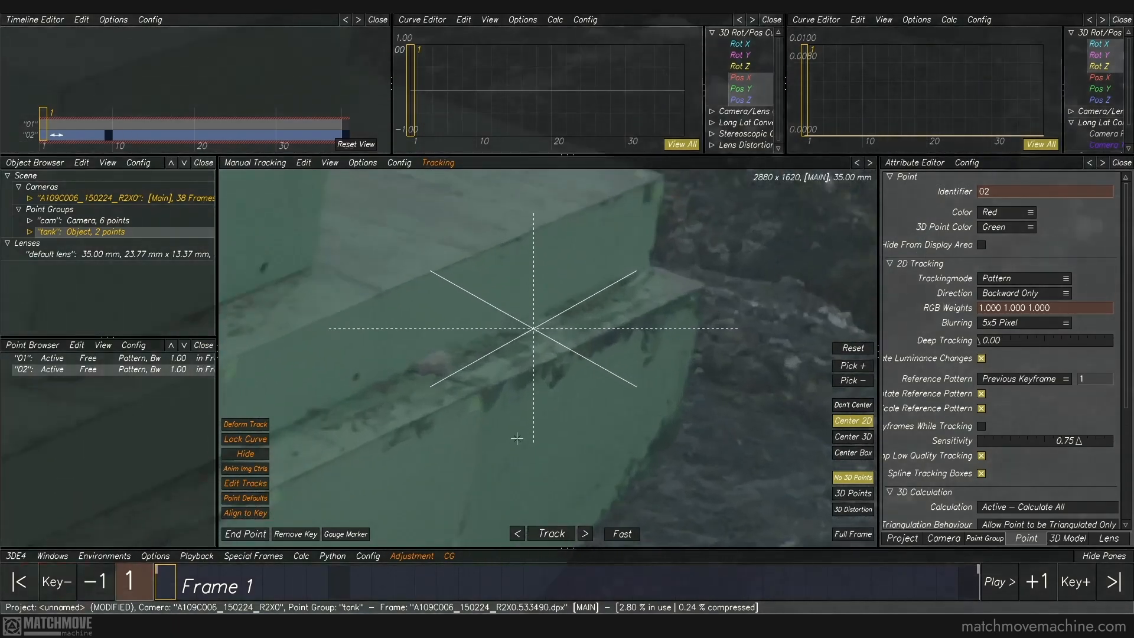
ctrl+click(548, 352)
key(t)
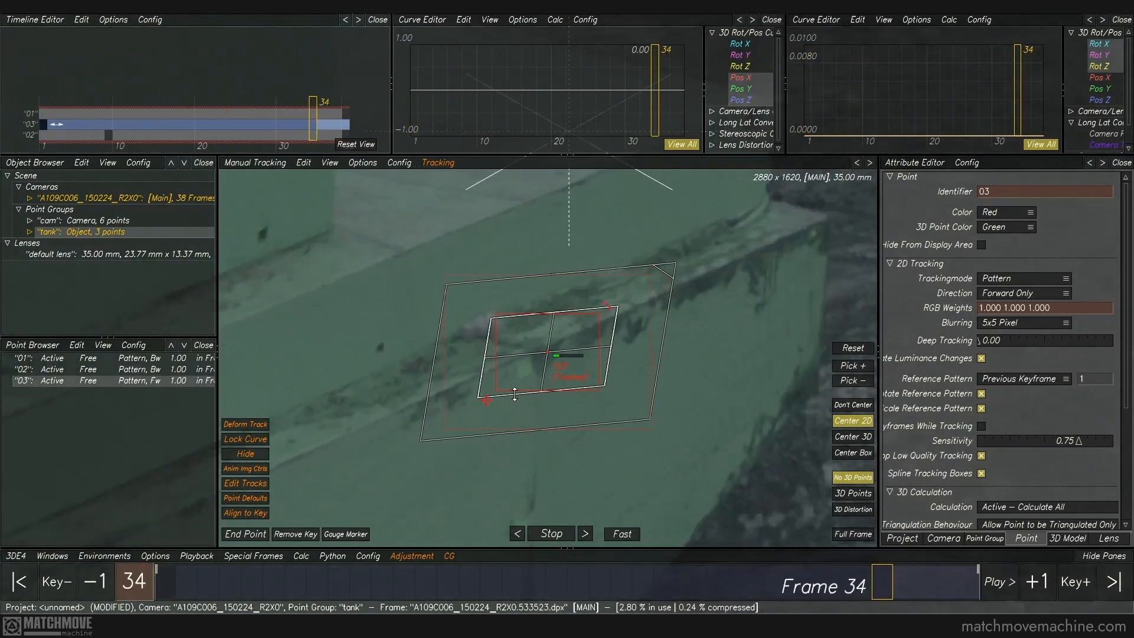
key(f)
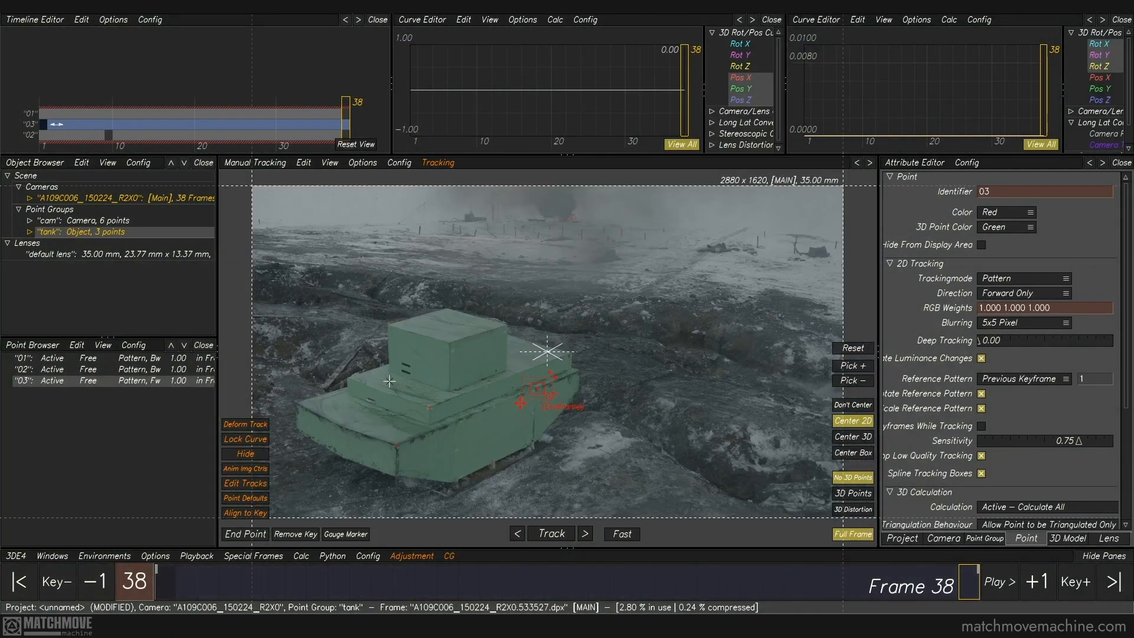
At frame 38, add a point near the hull's far front corner, track it backward, and align it to its key at frame 1
key(f)
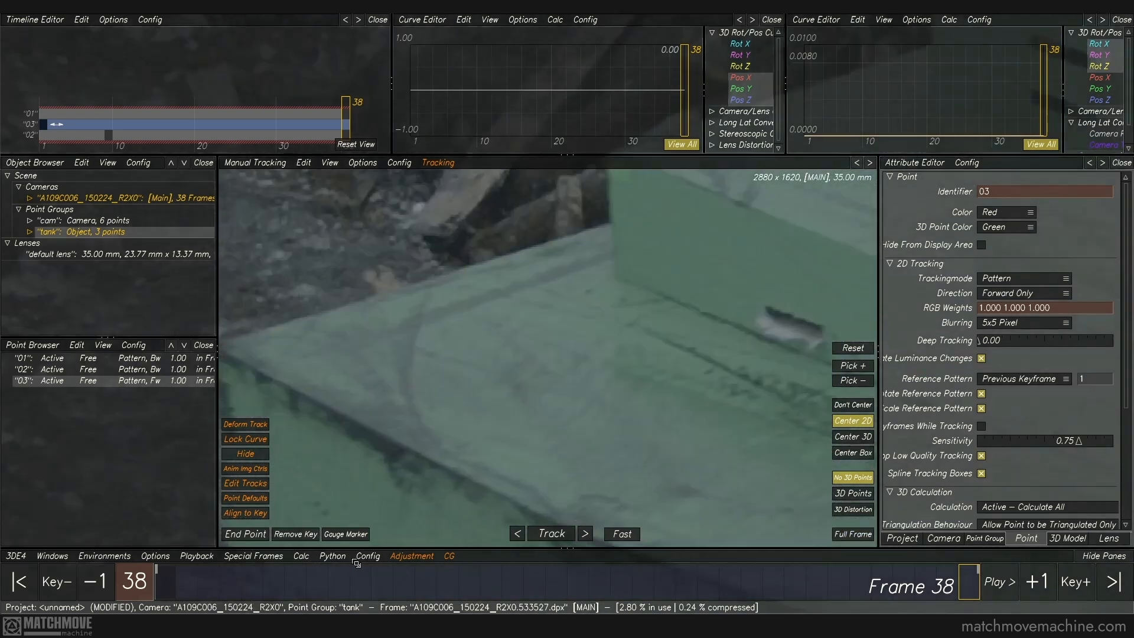
scroll(557, 331, up, 3)
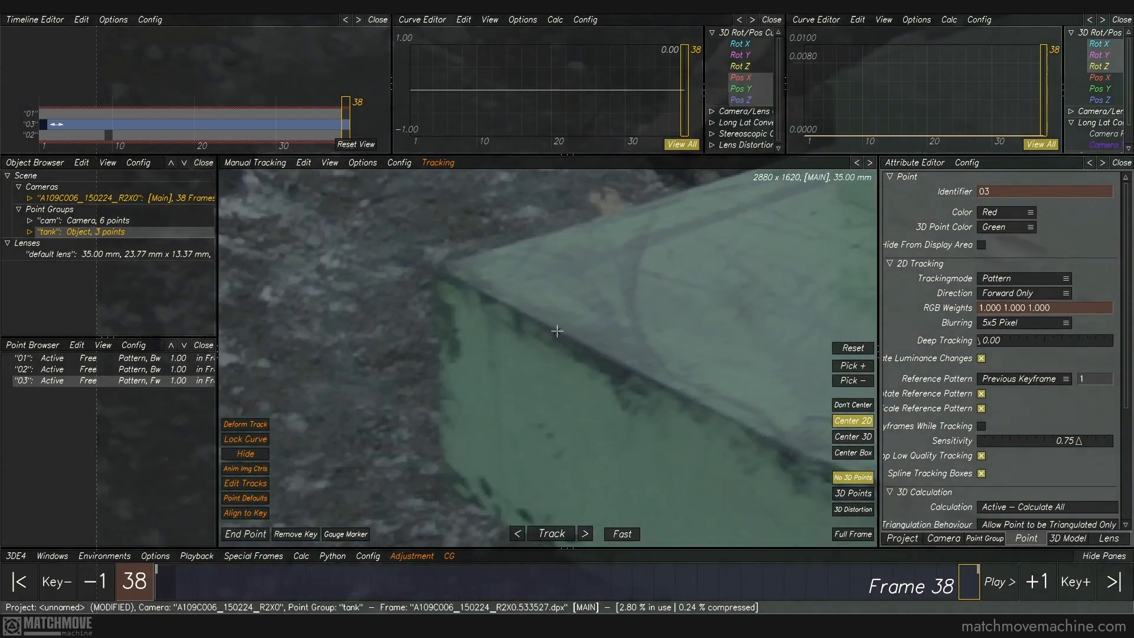
ctrl+click(517, 315)
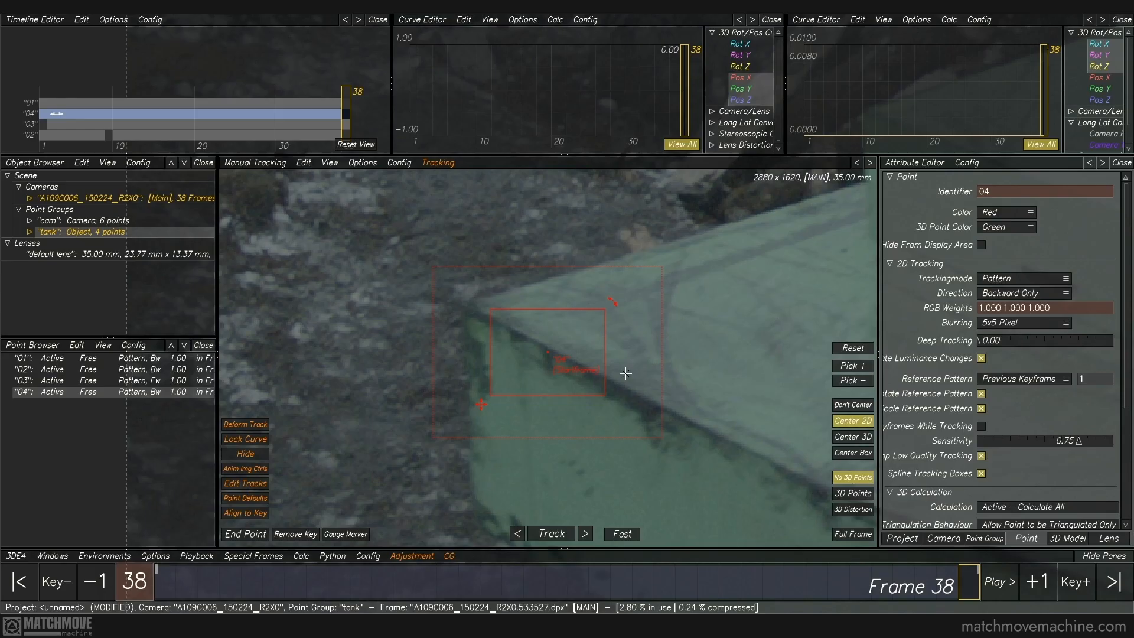
key(t)
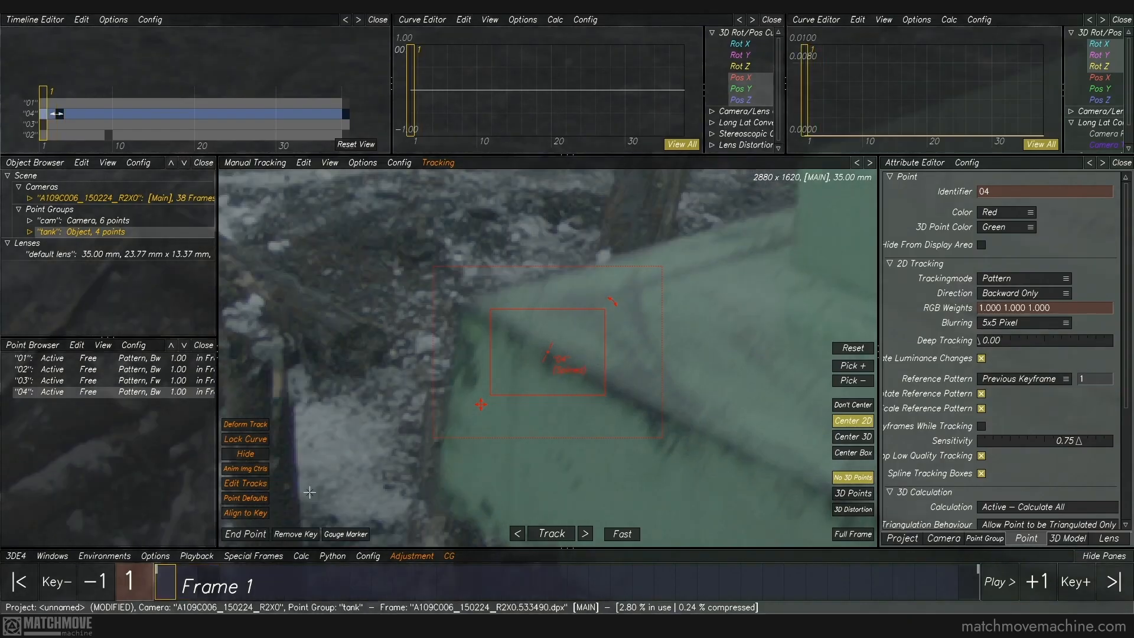
click(258, 514)
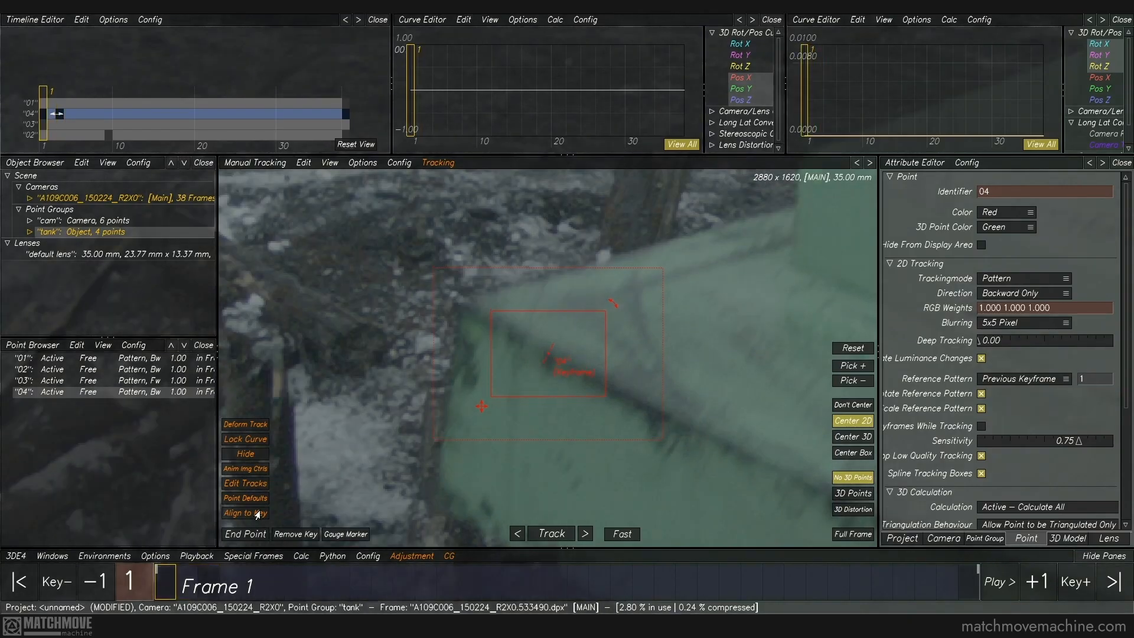
key(Right)
key(Left)
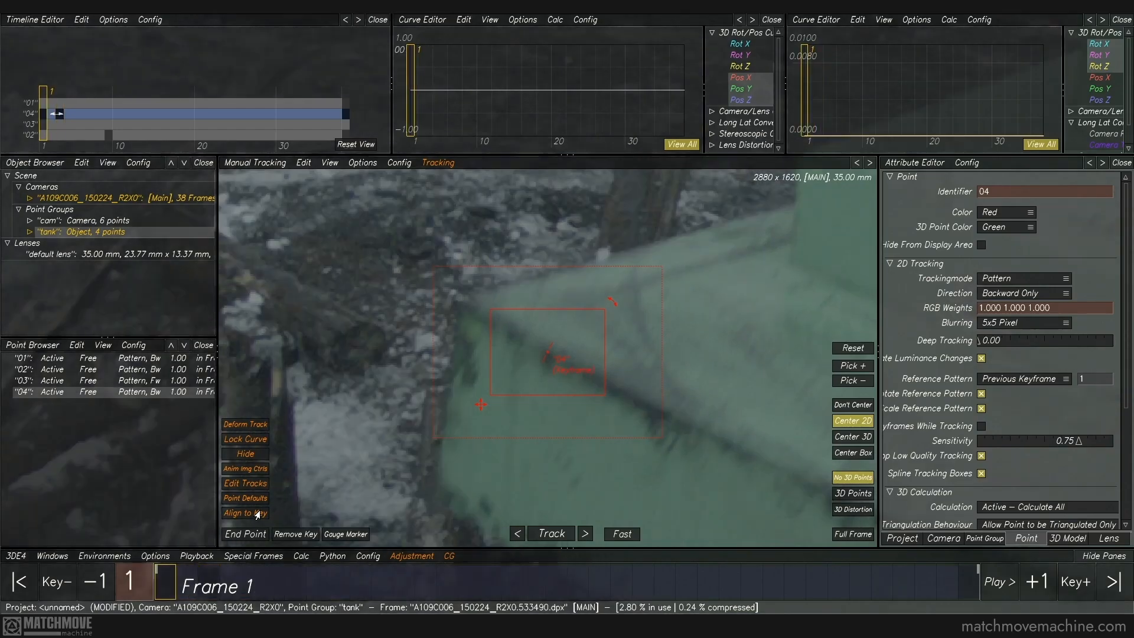
key(f)
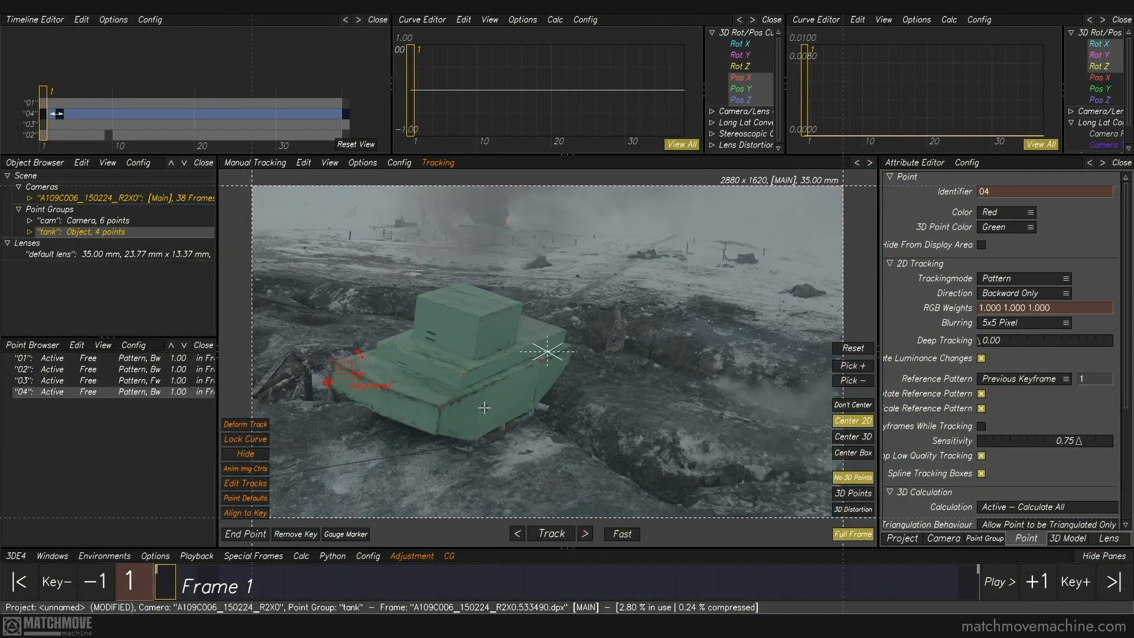
Deselect the points, try to calculate all point groups, read the message for the tank group, and discard the result
click(485, 408)
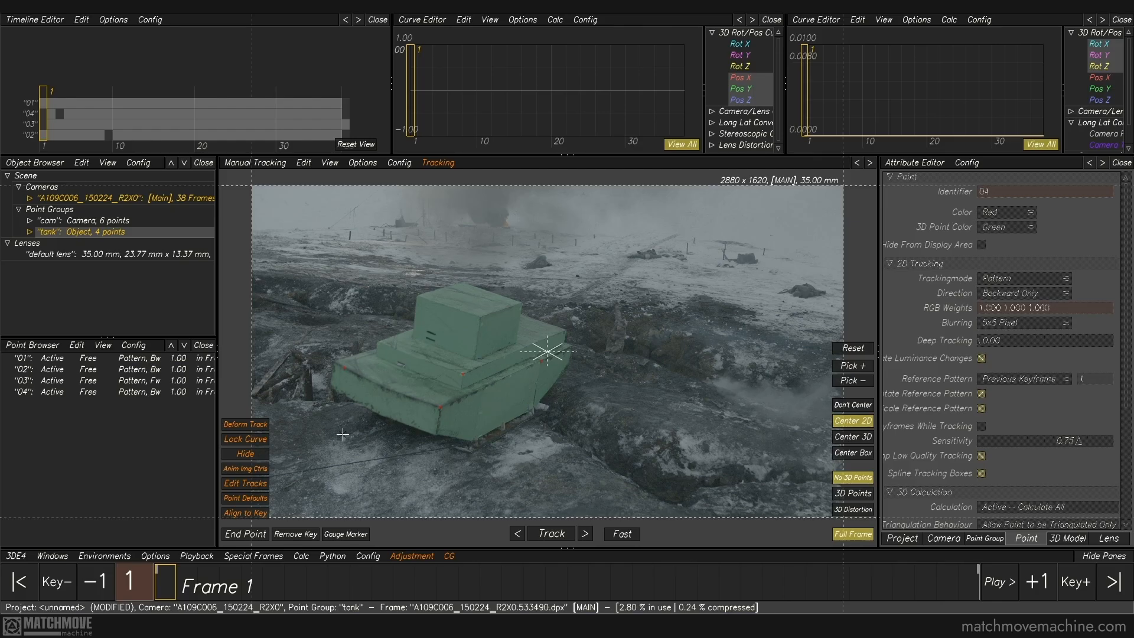
click(299, 556)
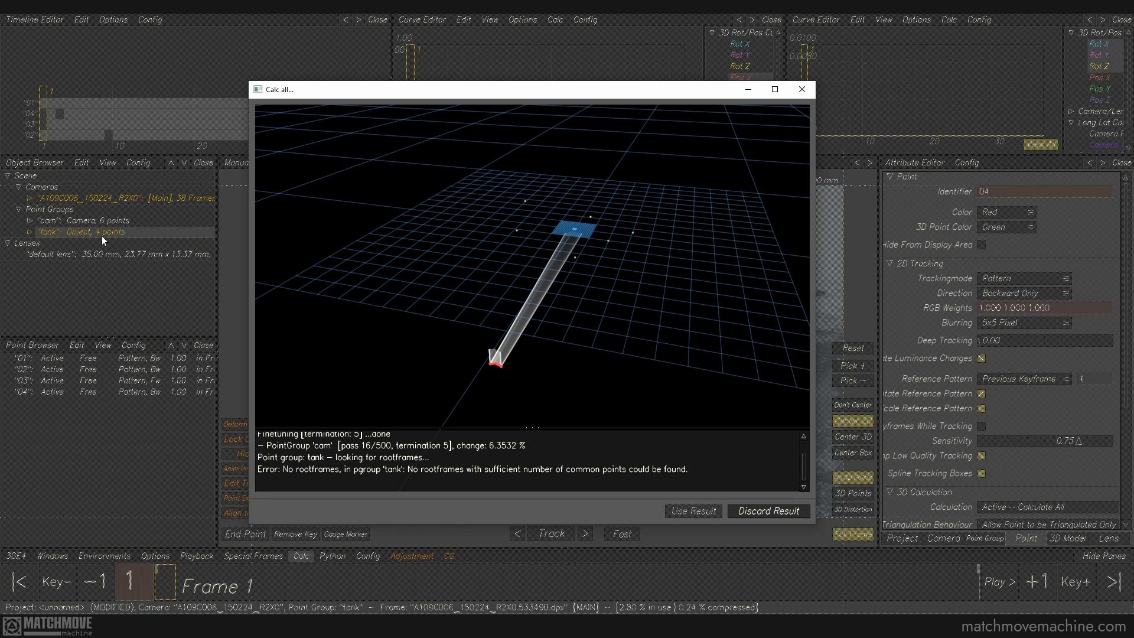
drag(259, 470, 652, 471)
click(280, 479)
click(771, 511)
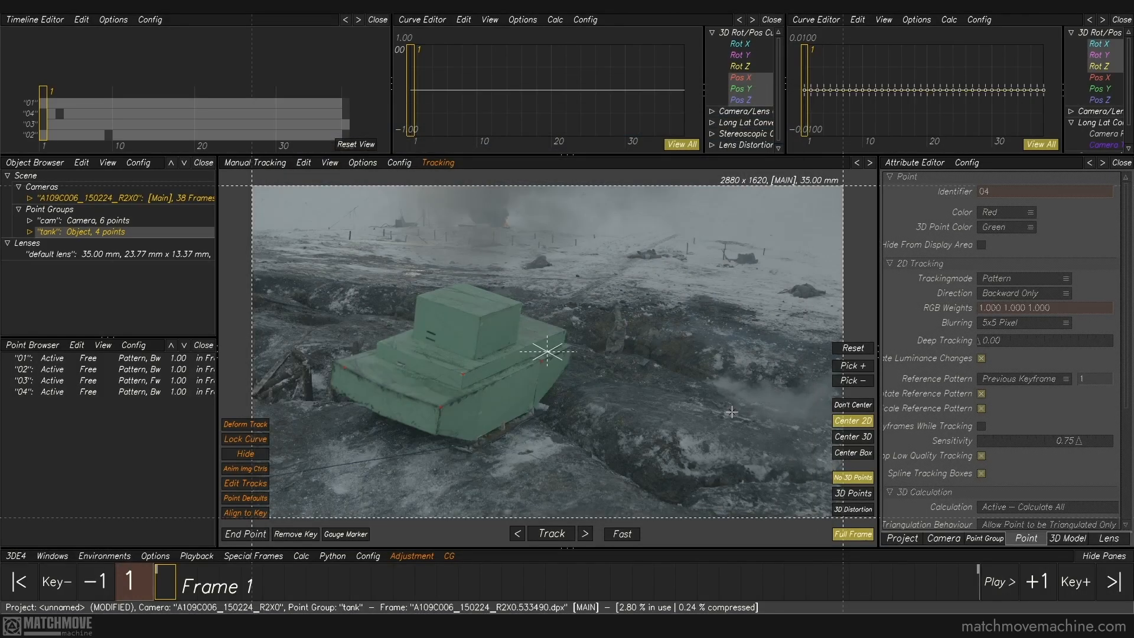
Import Tank_Big_x100.obj as a new 3D model in the tank point group
click(28, 233)
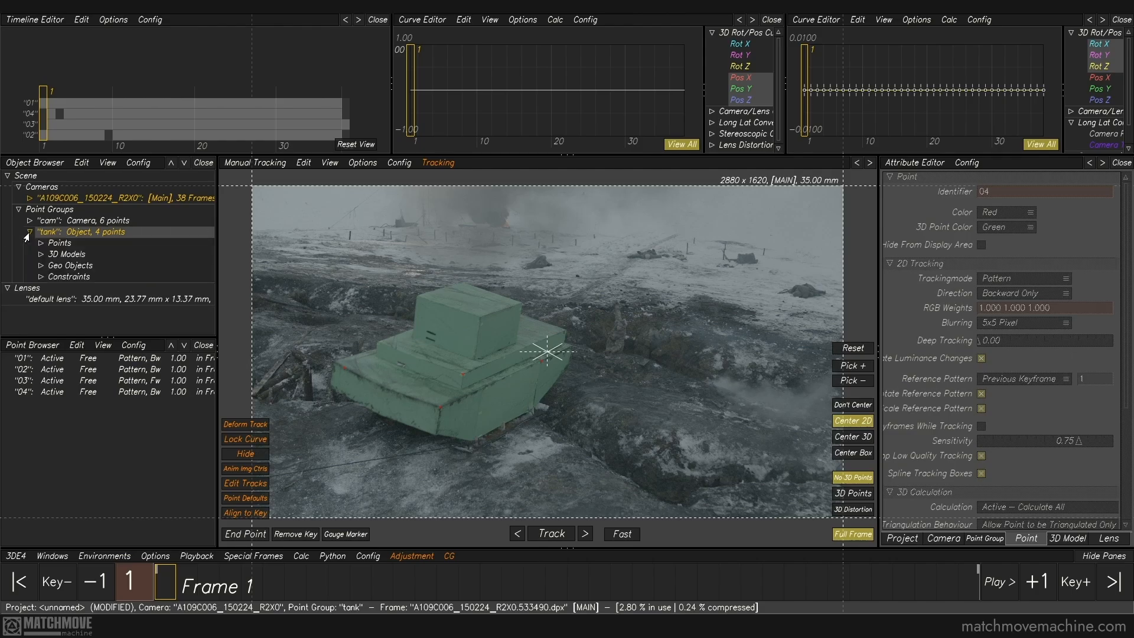
right_click(62, 254)
mouse_move(79, 262)
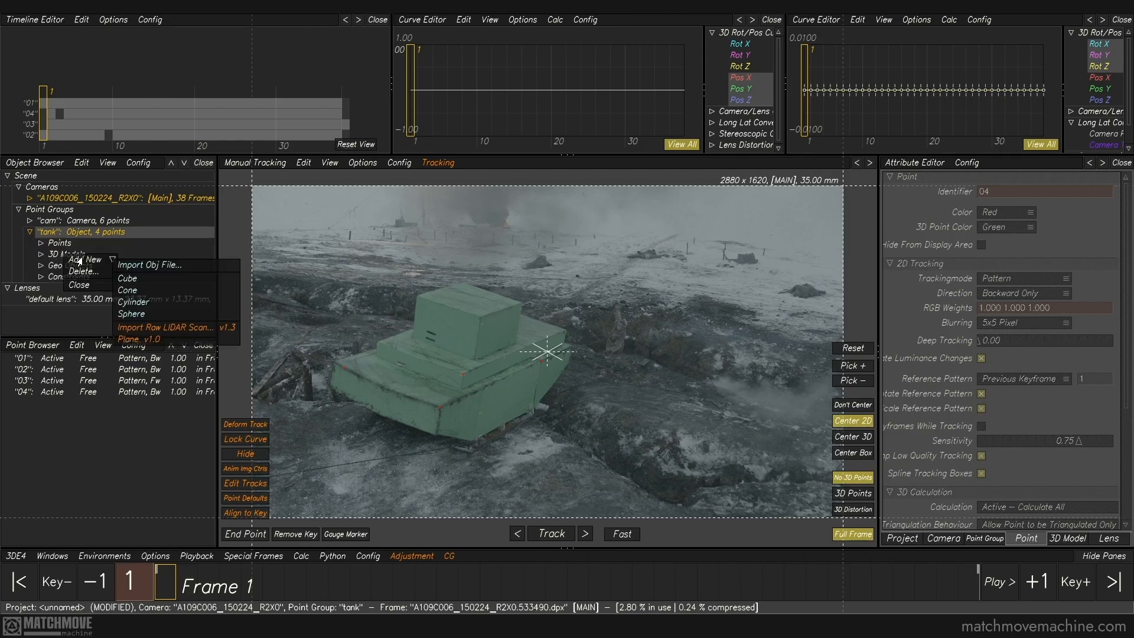
click(225, 266)
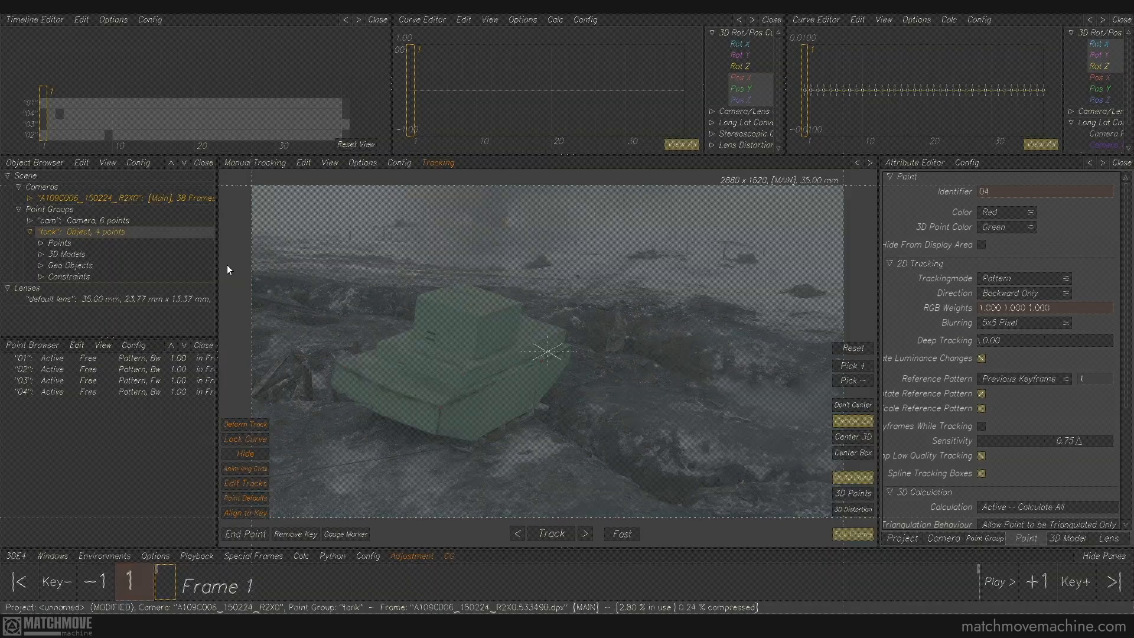
click(548, 153)
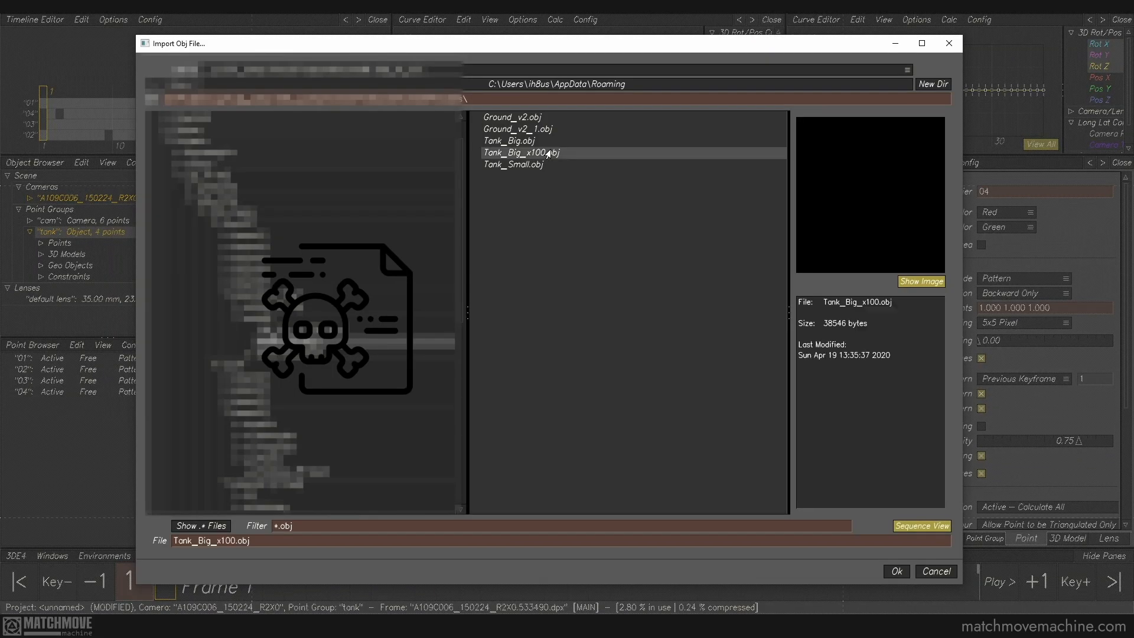
click(888, 572)
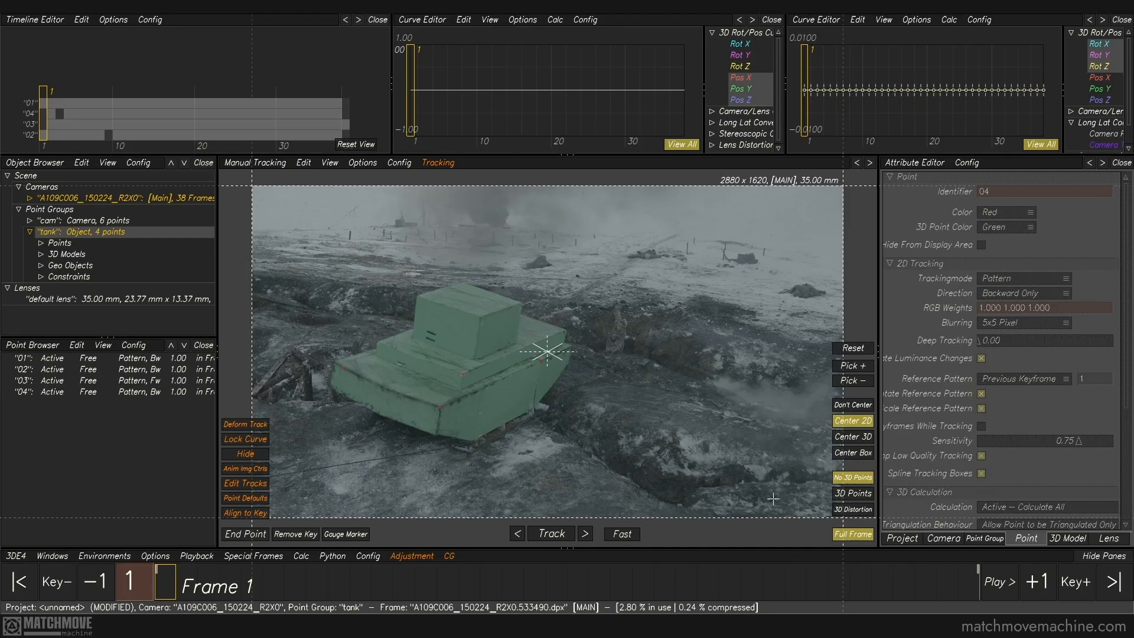
Switch to the Lineup view and roughly align the tank model with the filmed tank at frame 1
key(F6)
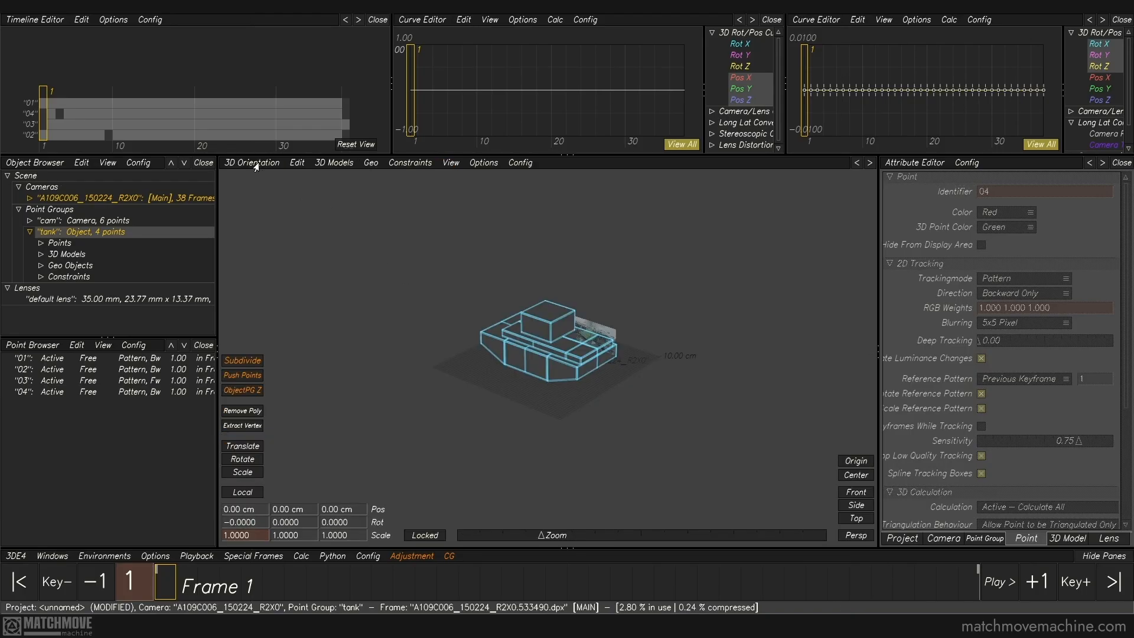
click(258, 163)
click(251, 223)
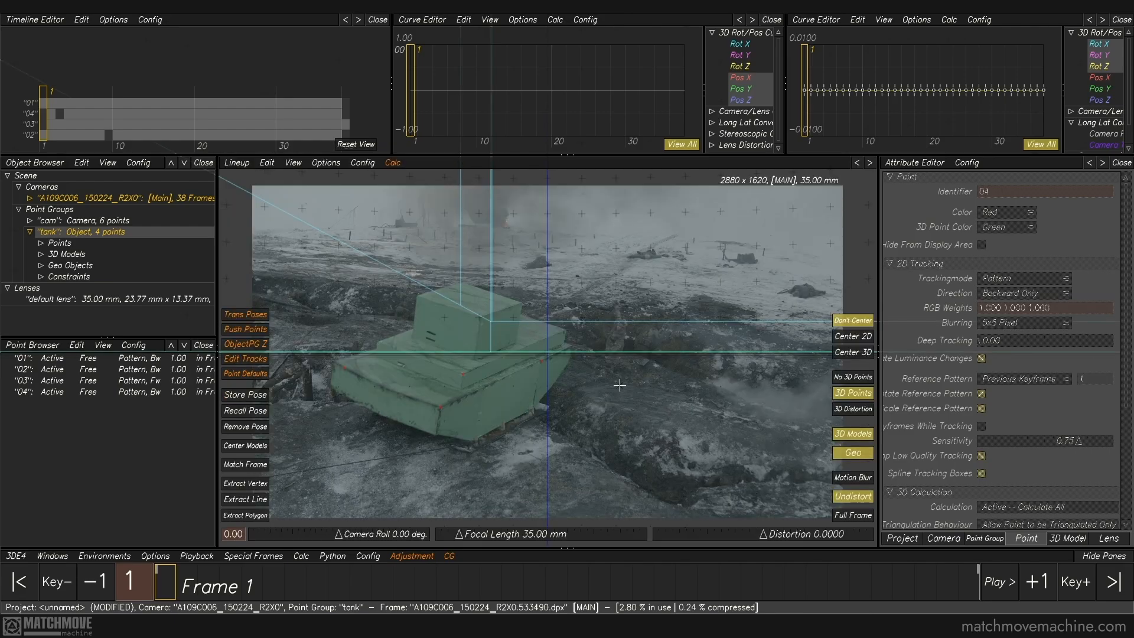
alt+right_drag(602, 437, 566, 296)
alt+right_drag(566, 395, 567, 313)
mouse_move(567, 313)
alt+mouse_down()
mouse_move(736, 383)
mouse_move(533, 376)
mouse_move(659, 421)
alt+mouse_up()
alt+middle_drag(687, 441, 557, 394)
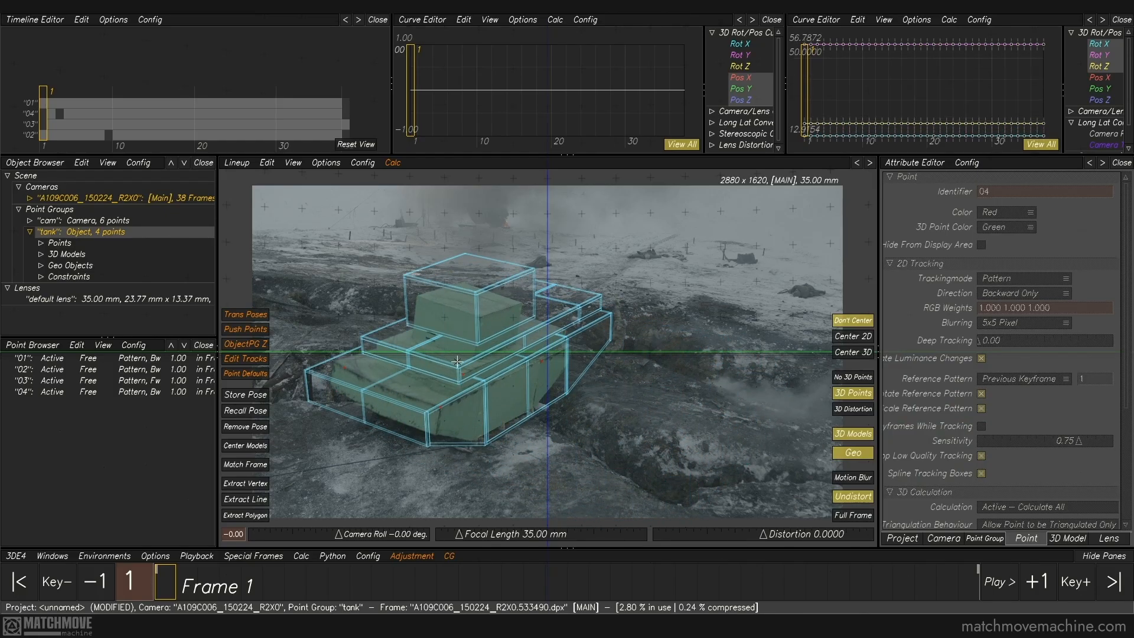
alt+drag(472, 378, 477, 392)
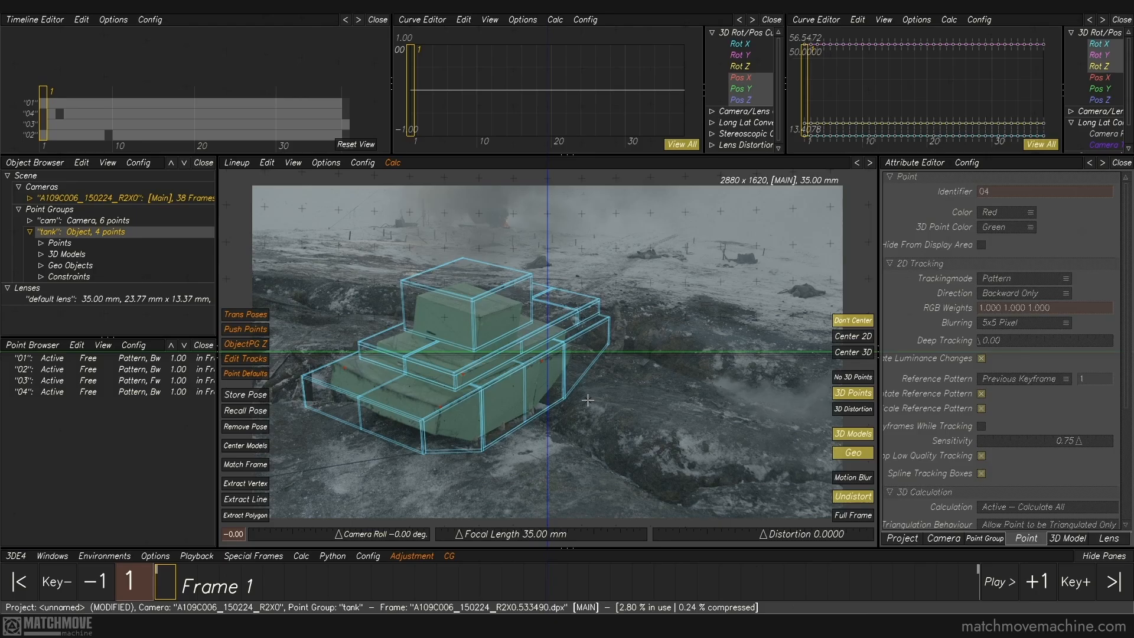
Select point 01 and compare its position with the matching model corner in the 3D Orientation and Lineup views
click(457, 361)
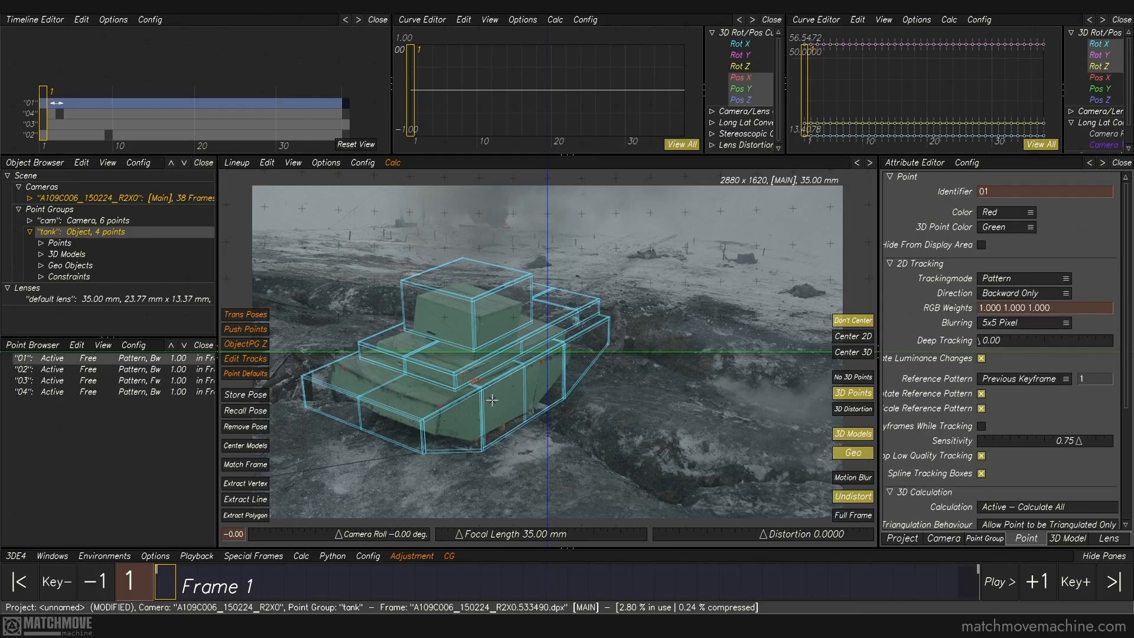
key(F3)
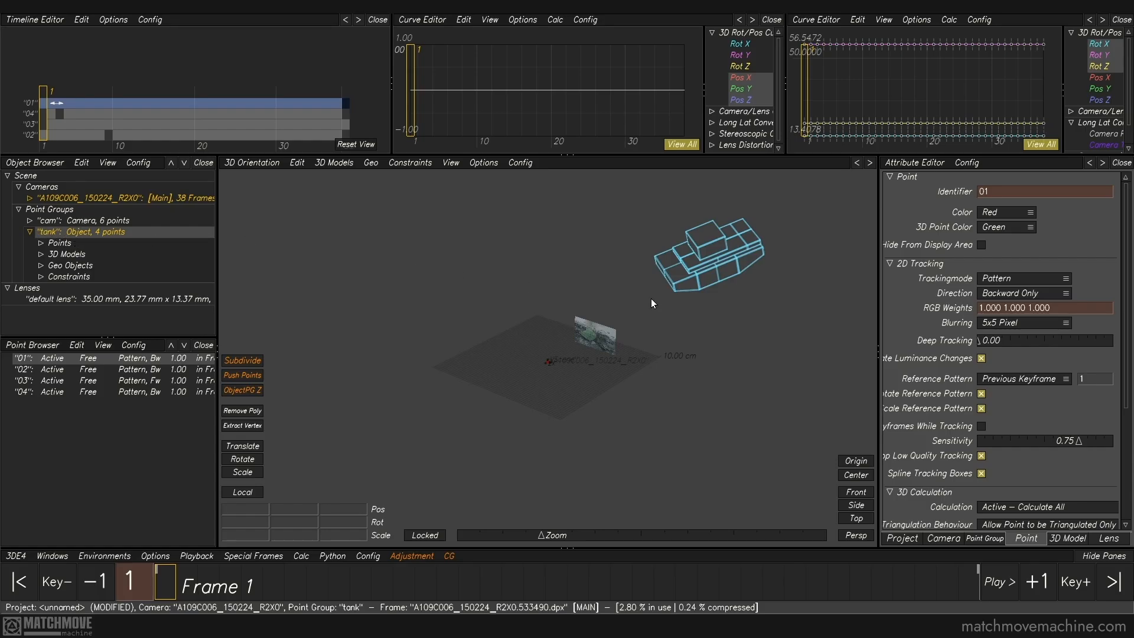
key(F3)
scroll(516, 374, up, 5)
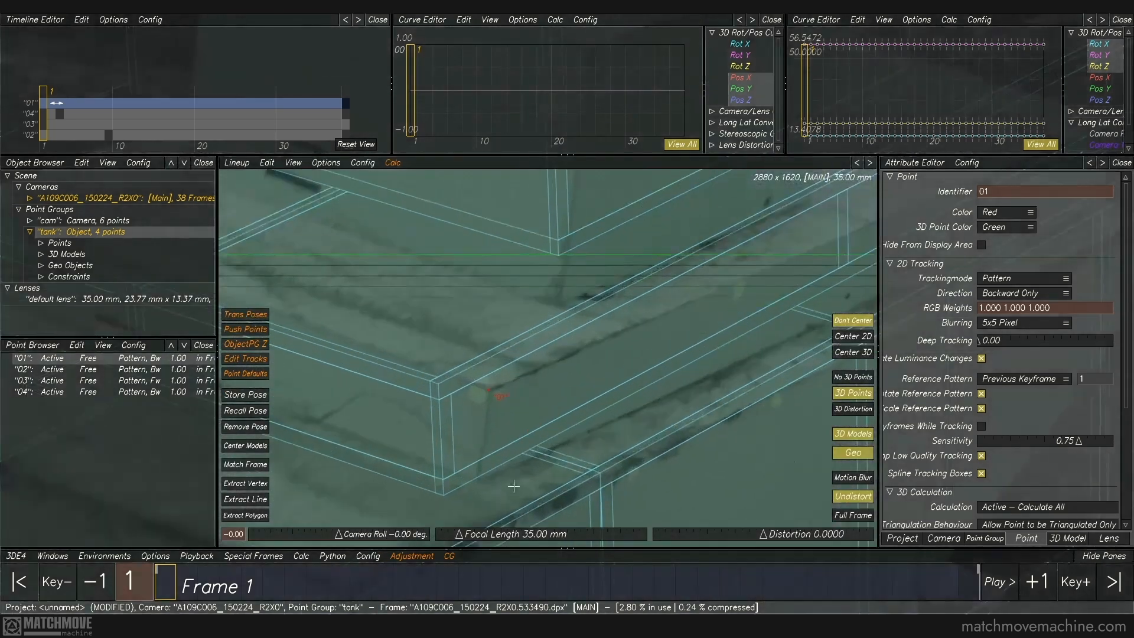
scroll(515, 430, down, 5)
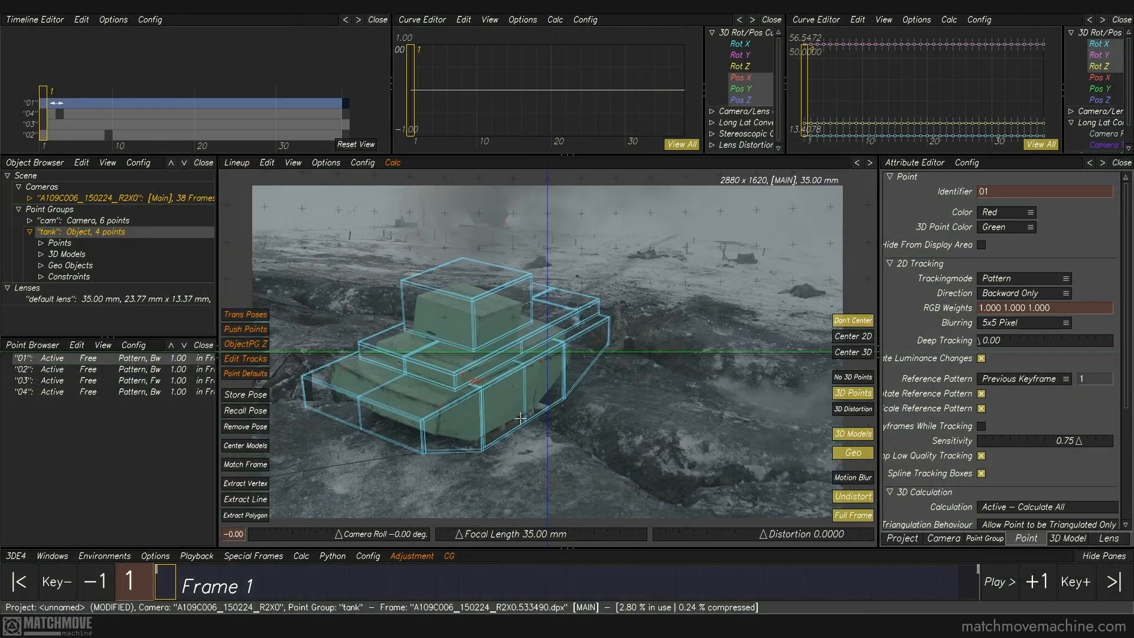
In the 3D Orientation view, extract the tank model's front upper-deck corner vertex as the survey position of point 01
key(F3)
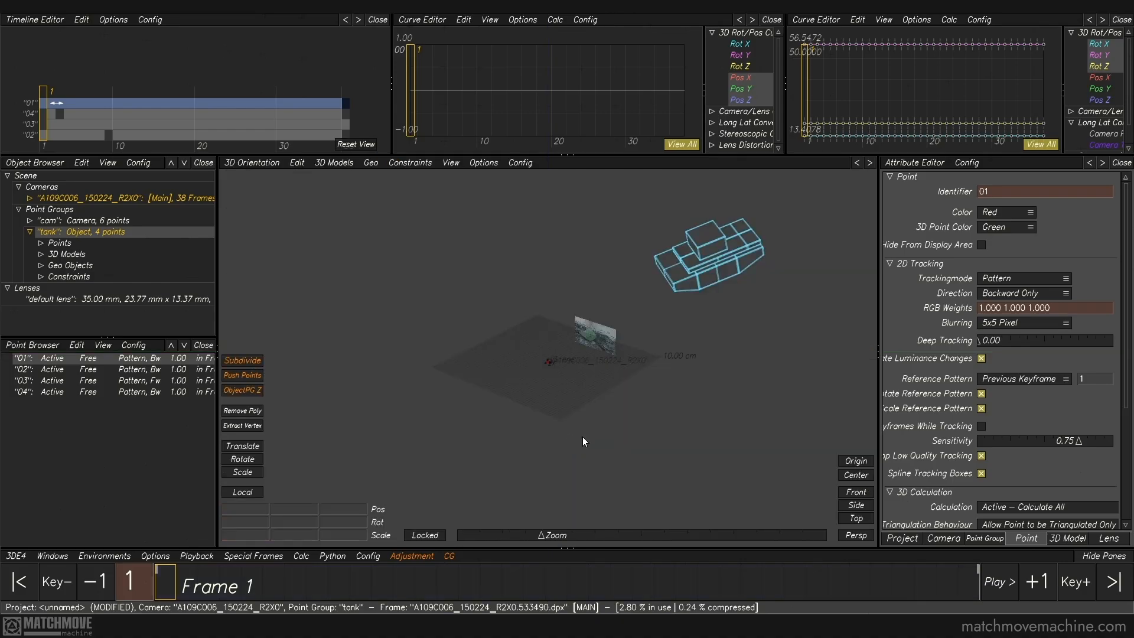
middle_drag(717, 242, 767, 352)
middle_drag(768, 293, 490, 466)
mouse_move(608, 314)
middle_down()
mouse_move(640, 404)
mouse_move(621, 329)
middle_up()
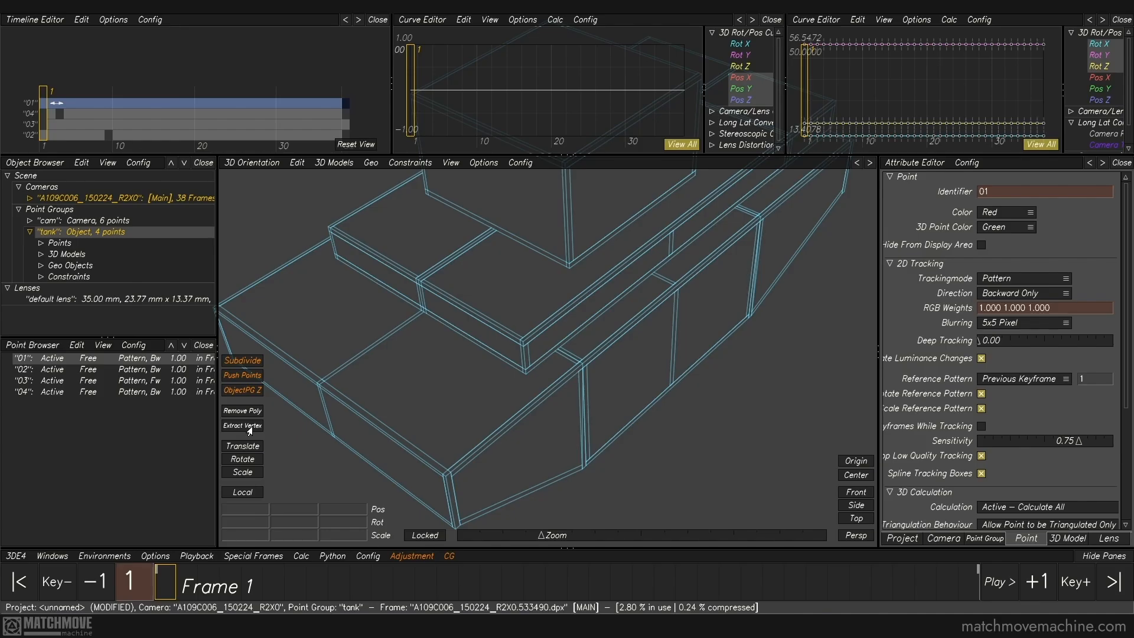
click(249, 429)
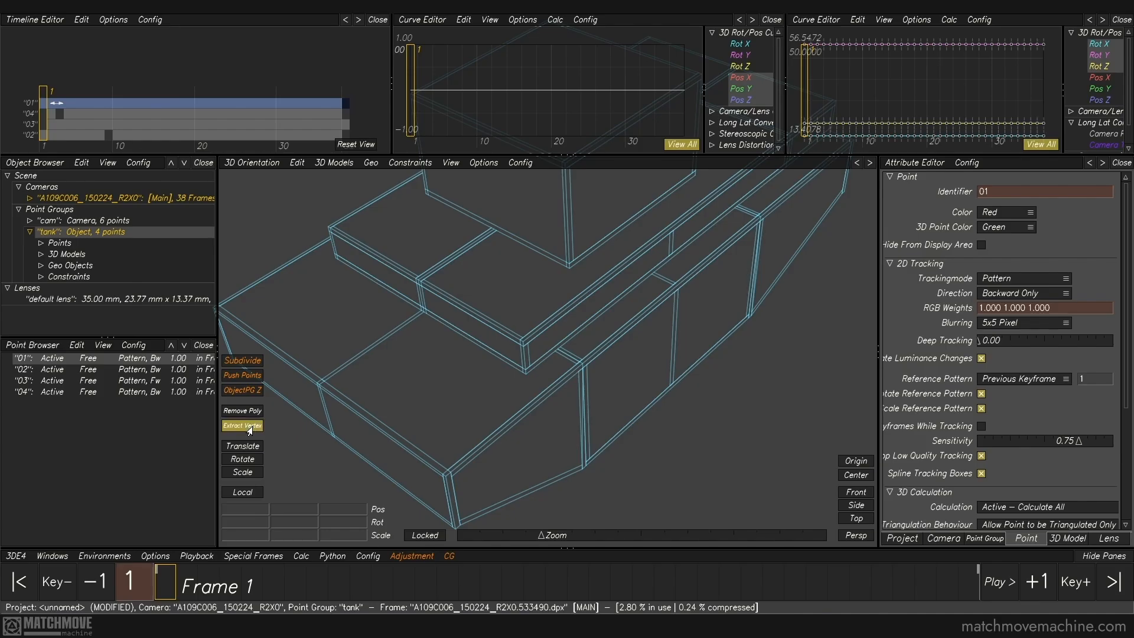
click(523, 341)
scroll(927, 385, down, 3)
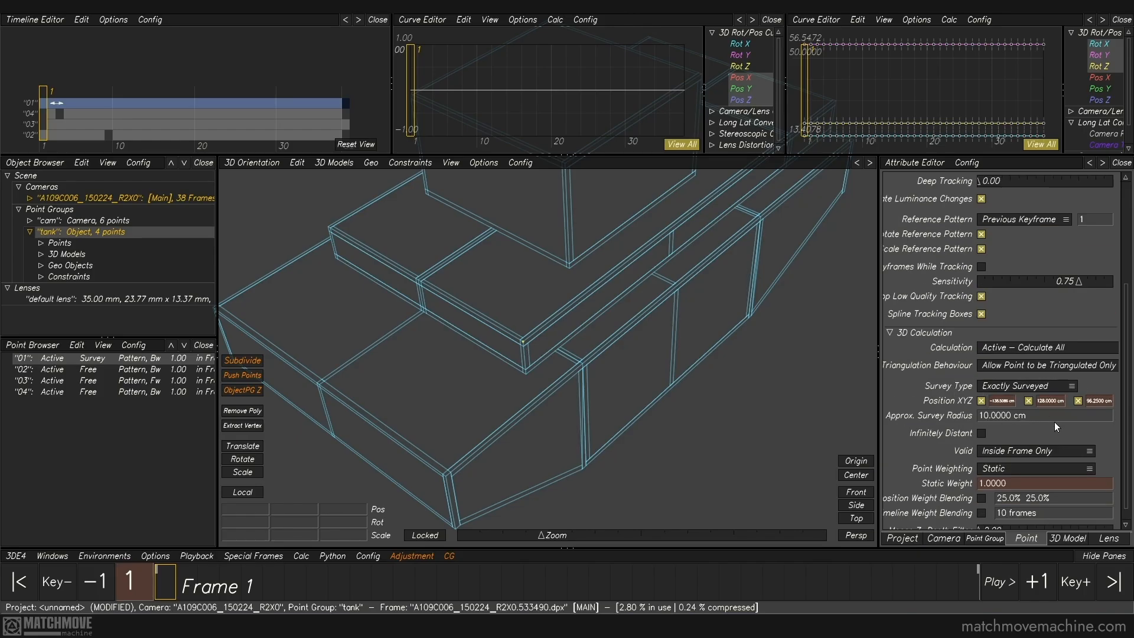
In the Lineup view, realign the tank model with the filmed tank at frame 1, setting the camera roll to 9.97 degrees
key(F2)
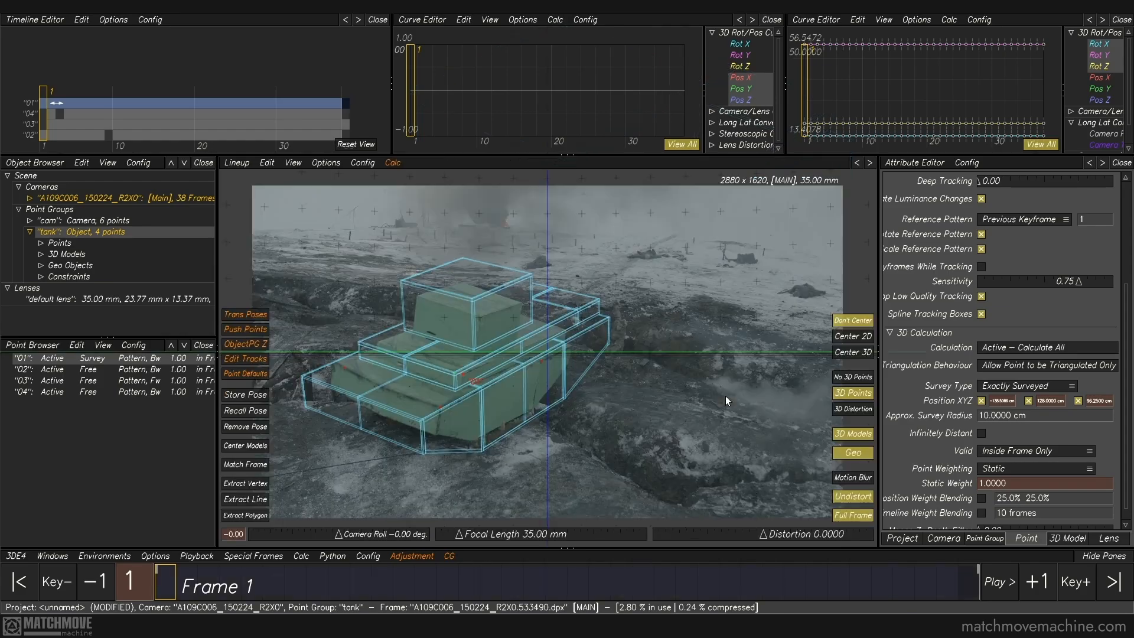
click(523, 432)
drag(539, 437, 402, 338)
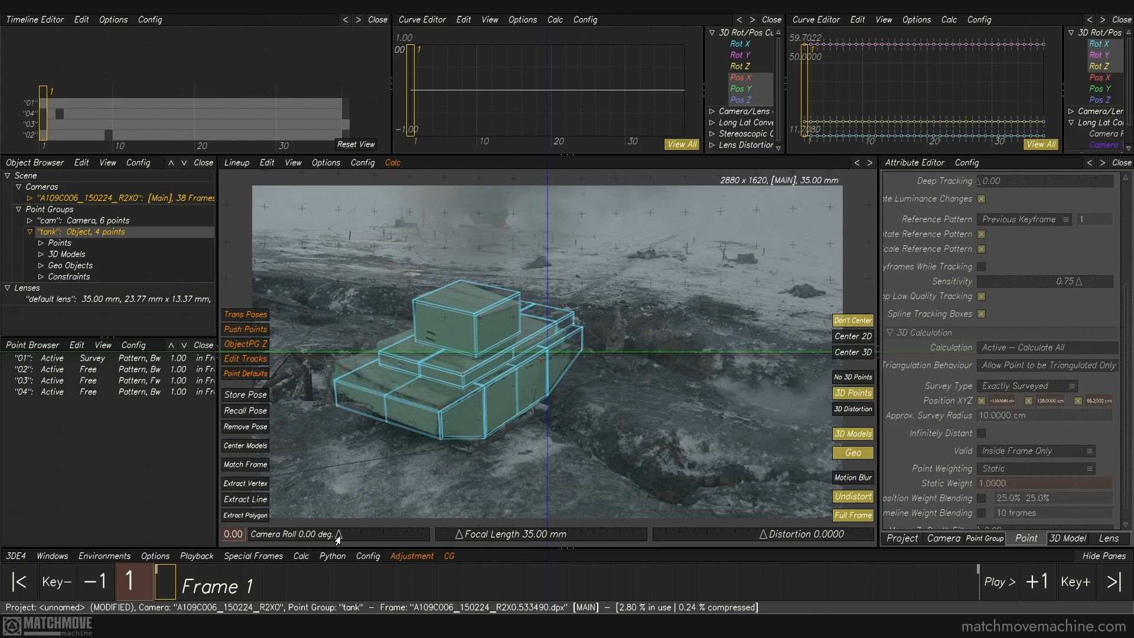
drag(335, 538, 341, 538)
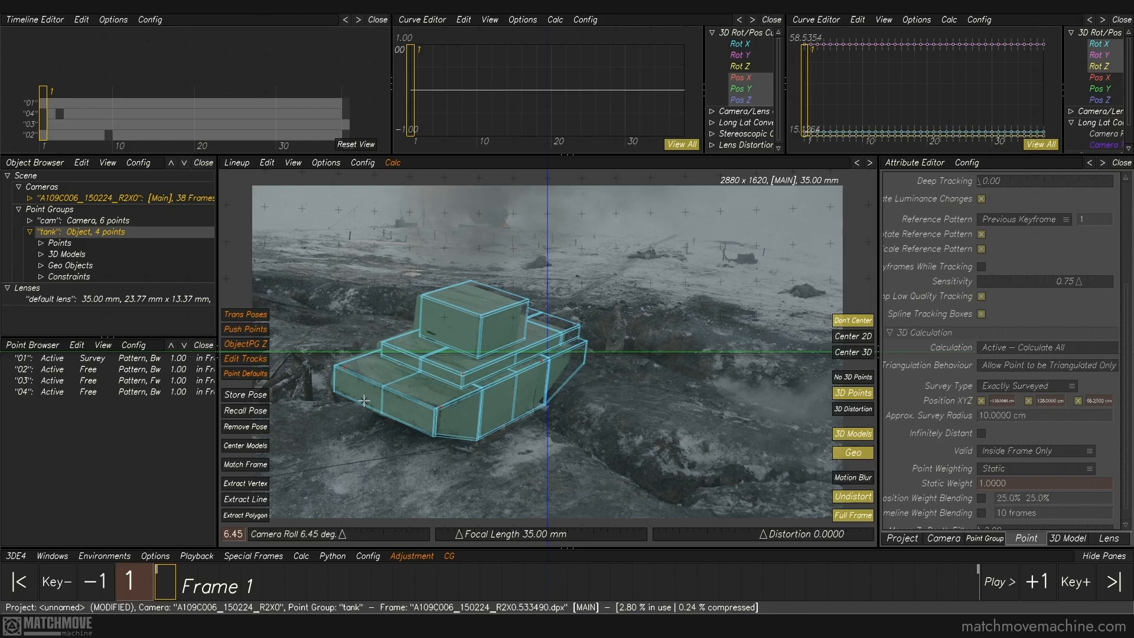
alt+drag(420, 403, 441, 388)
drag(333, 540, 346, 535)
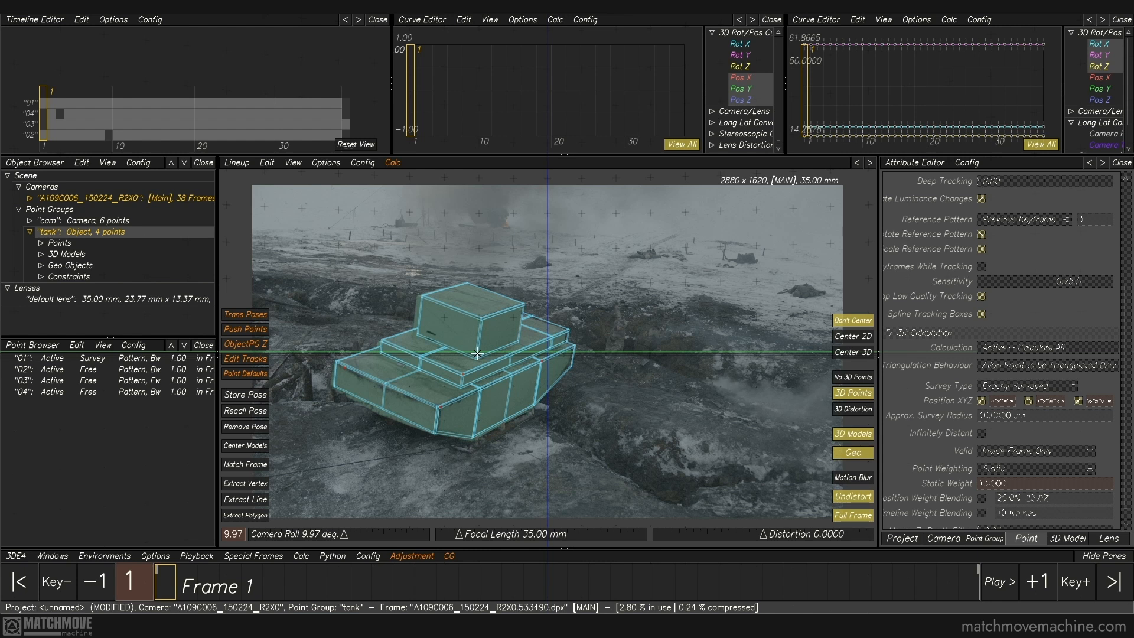
Extract the turret's rear top corner vertex as a lineup-only point and place it on the filmed turret's matching corner
scroll(547, 353, up, 3)
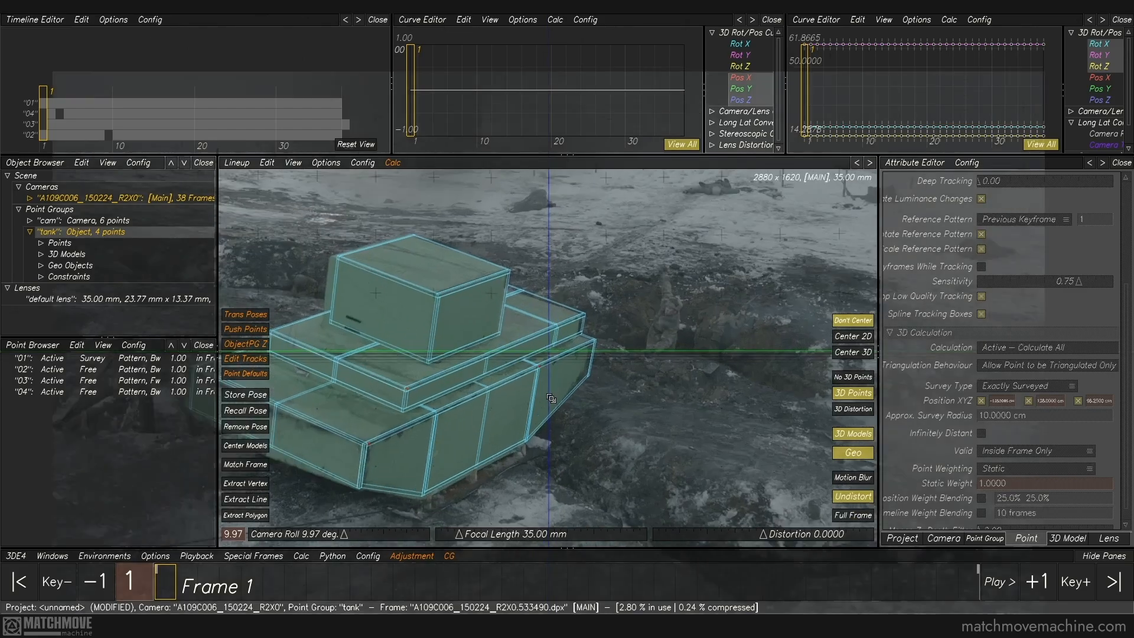
scroll(551, 399, up, 3)
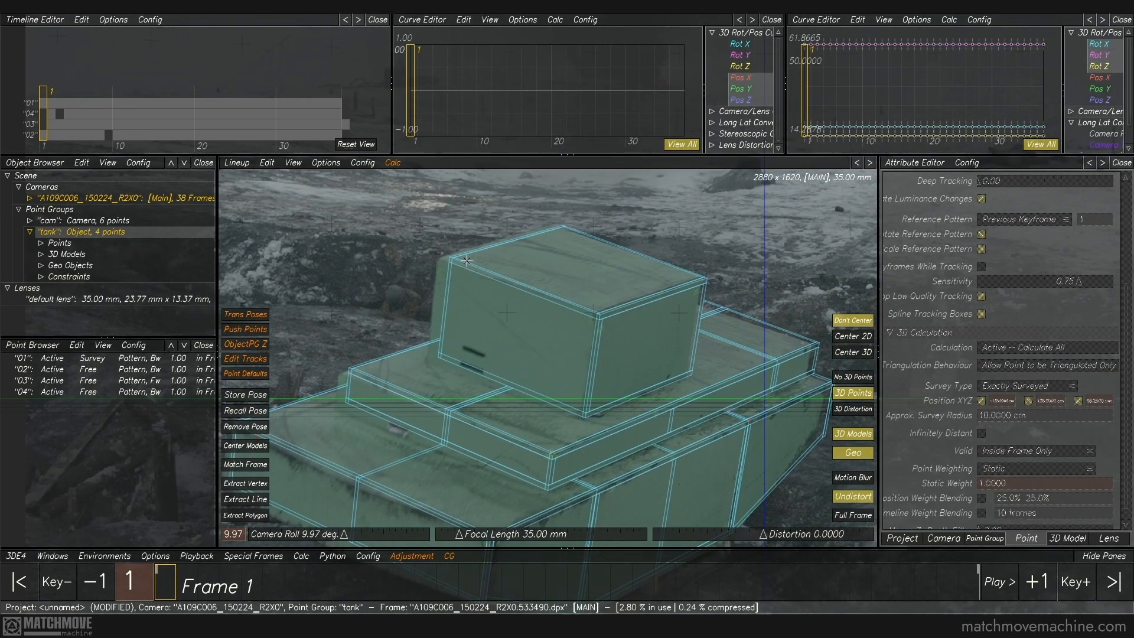
click(245, 484)
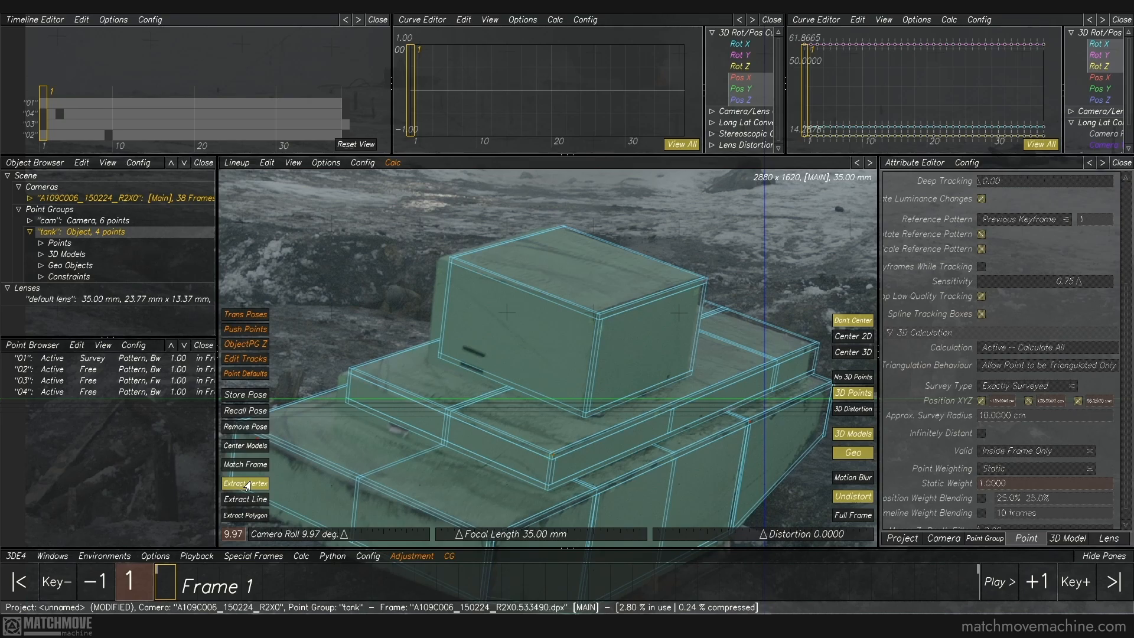
click(563, 224)
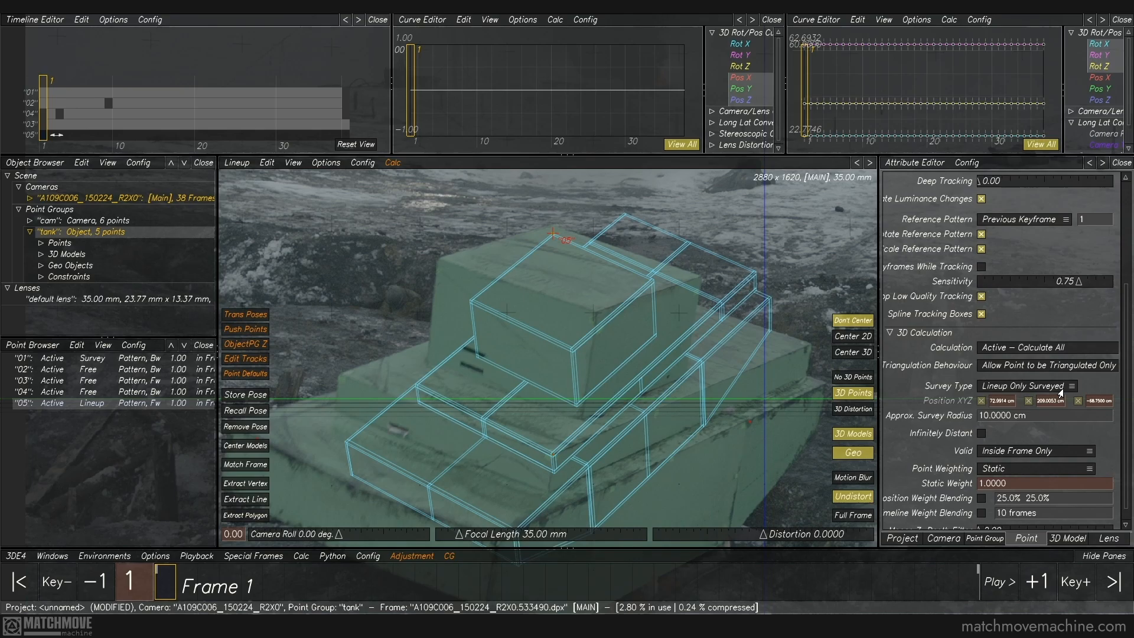
drag(553, 232, 550, 225)
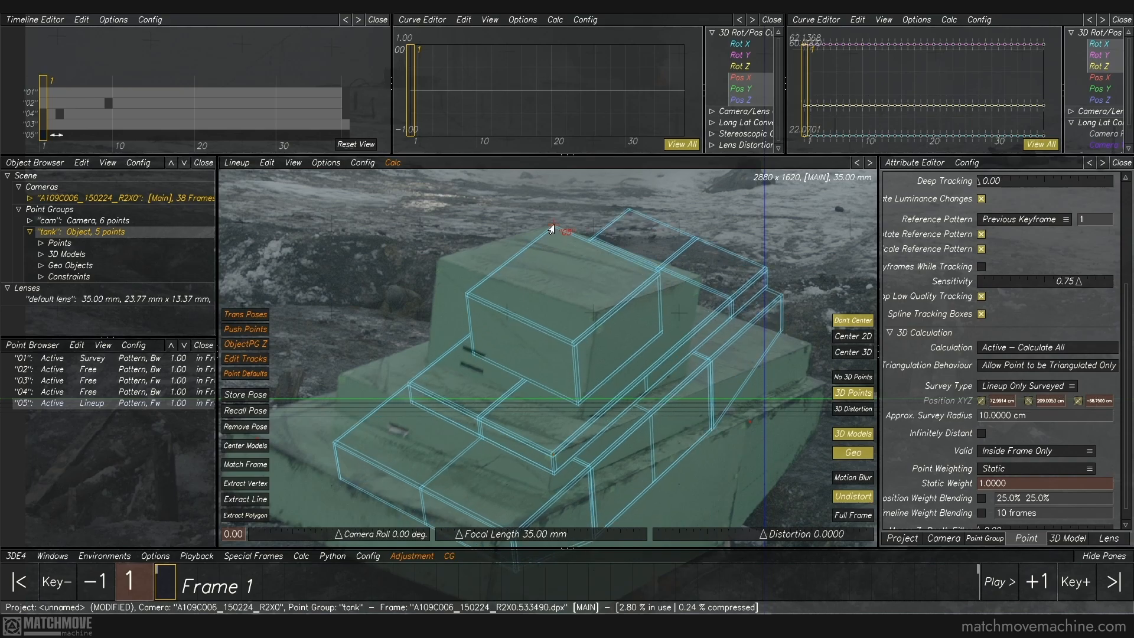
Compare the new turret point on frames 1 and 2, deselect it, and store the pose at frame 1
key(Right)
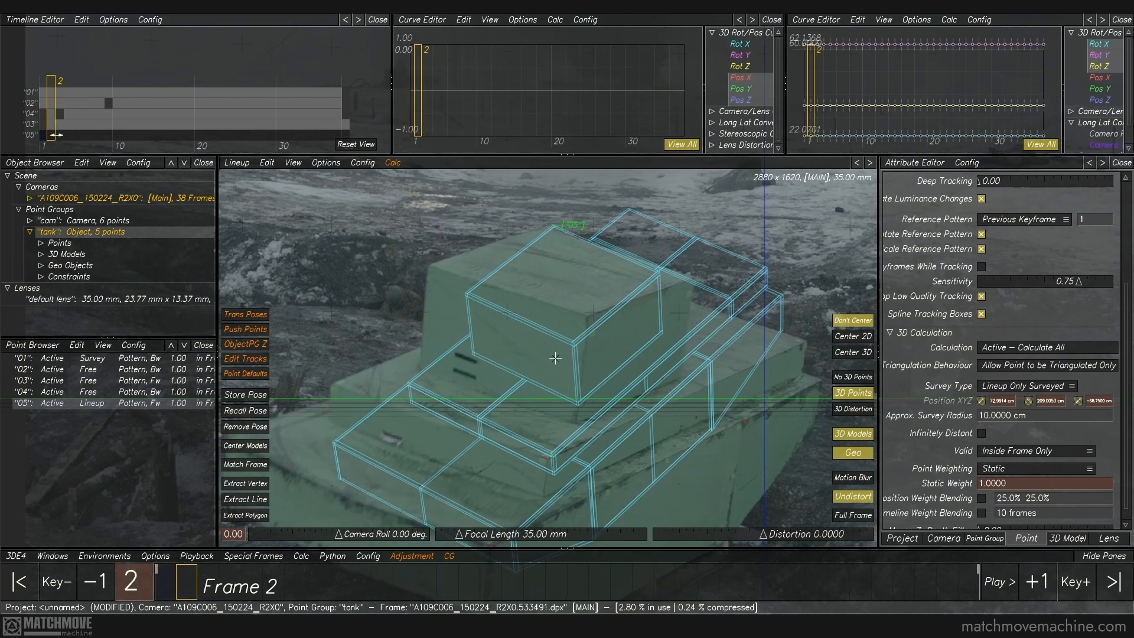
key(Left)
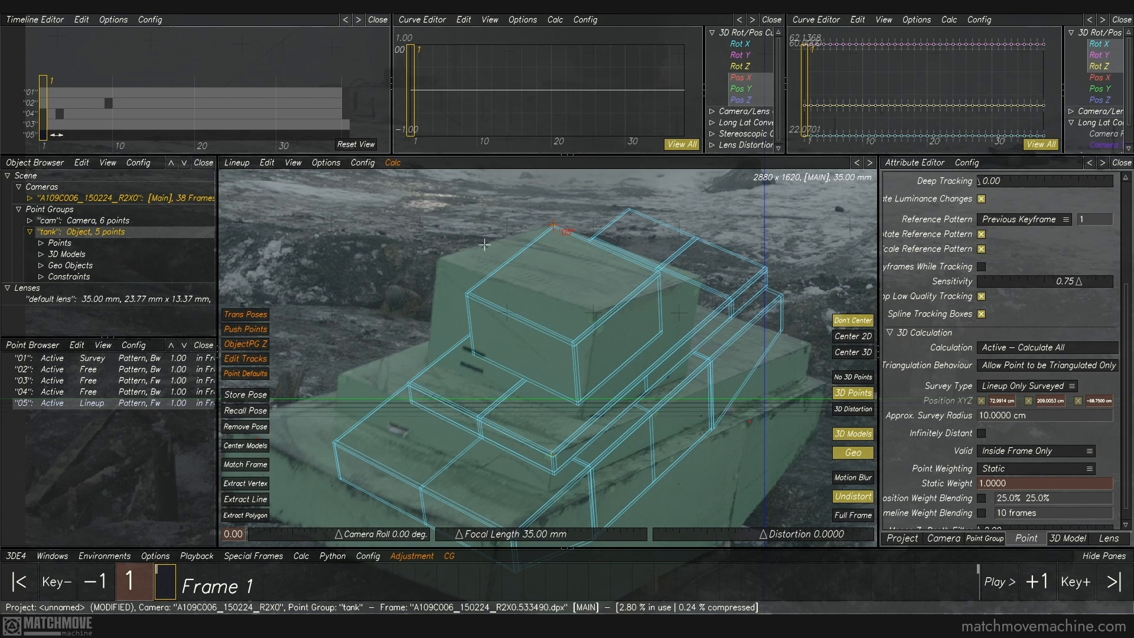
click(80, 422)
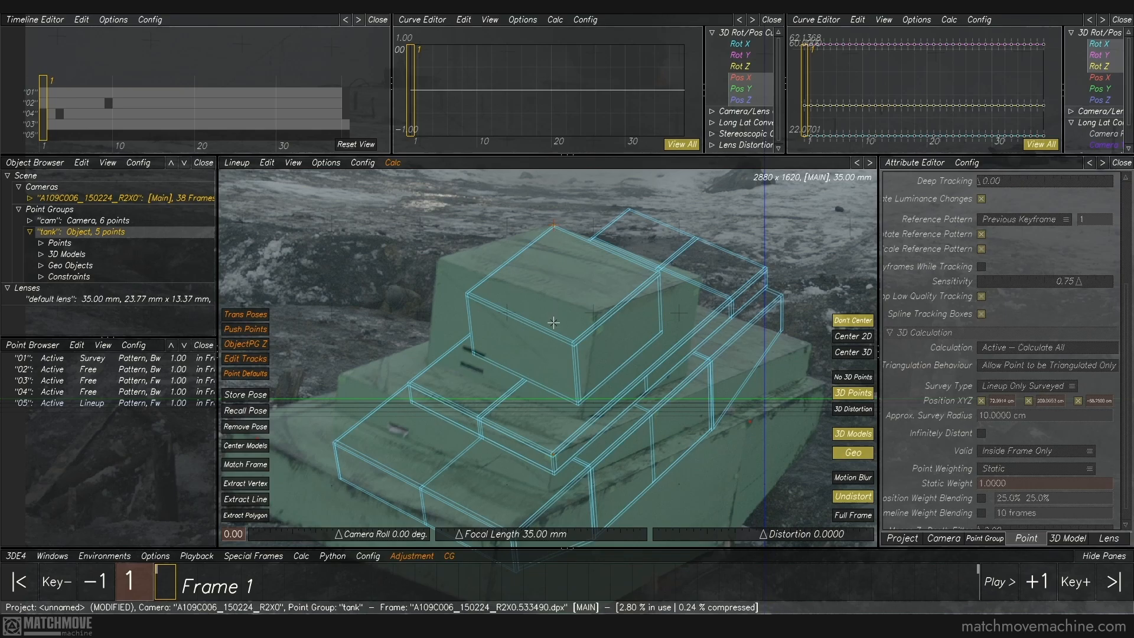
scroll(541, 399, down, 2)
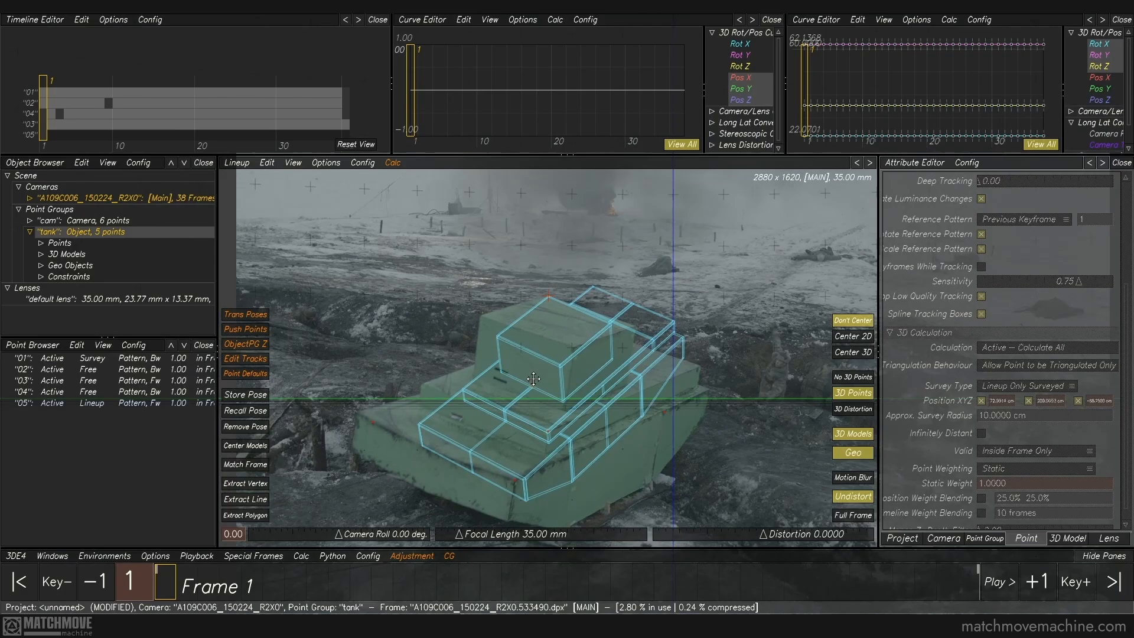
scroll(535, 378, down, 2)
click(245, 395)
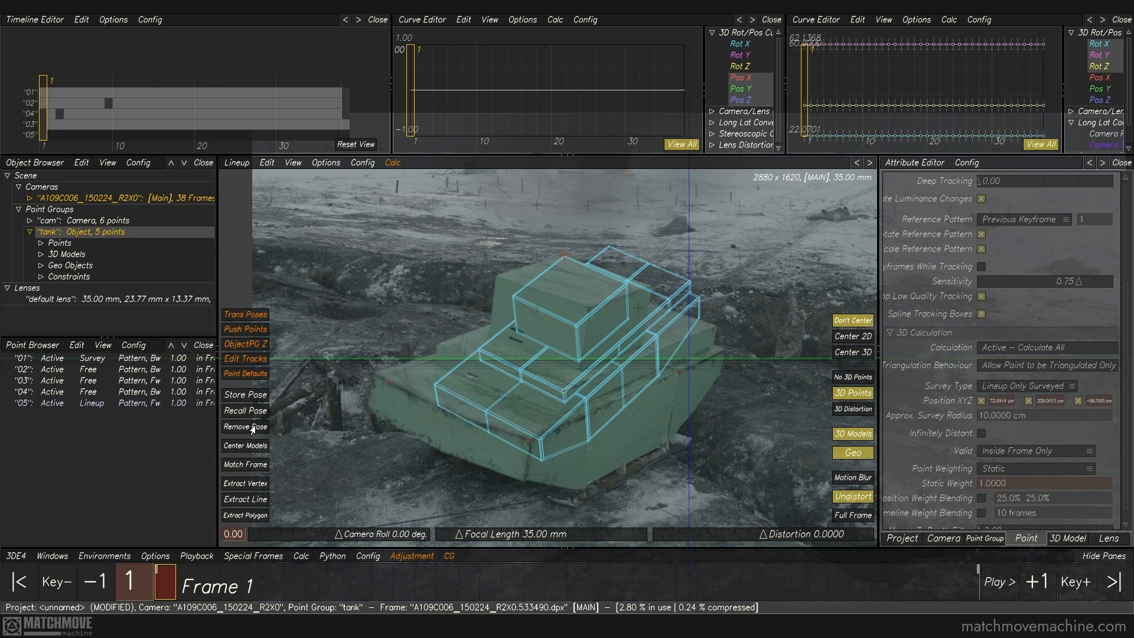
Extract the turret's front top corner vertex as a lineup point, place it on the filmed corner, and store the pose
scroll(561, 260, up, 3)
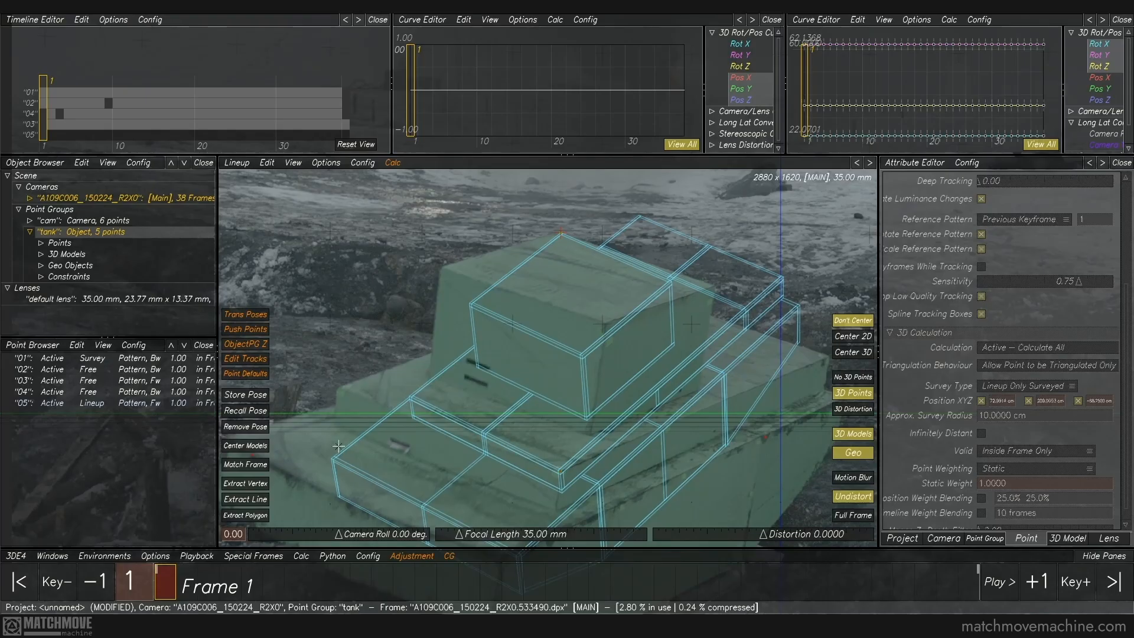
click(255, 485)
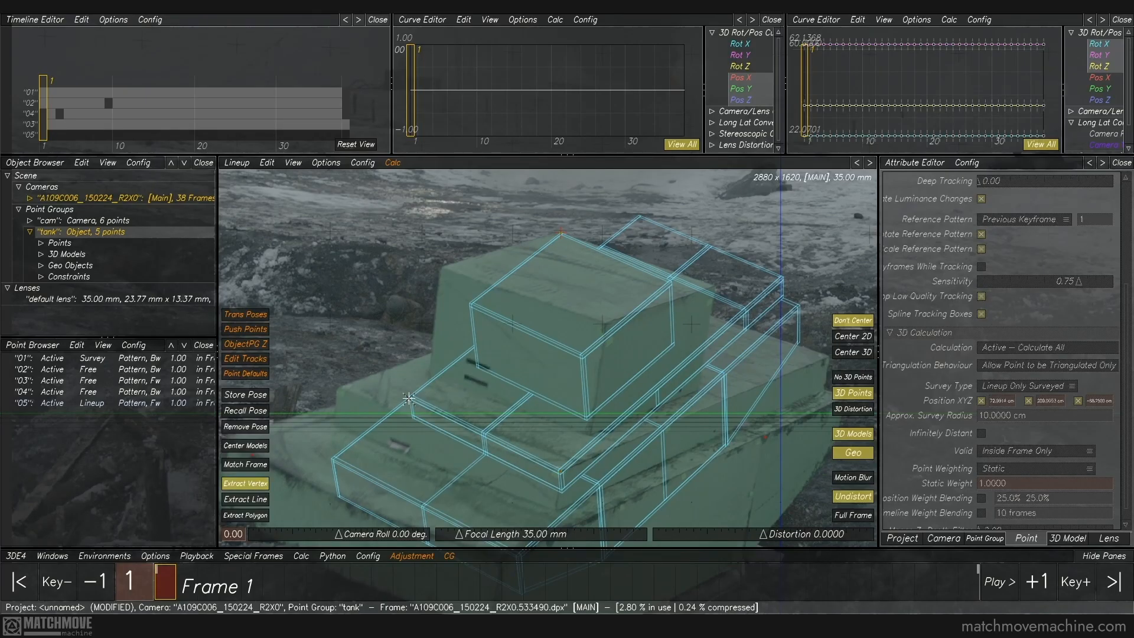
click(582, 354)
drag(582, 354, 598, 325)
click(683, 373)
key(f)
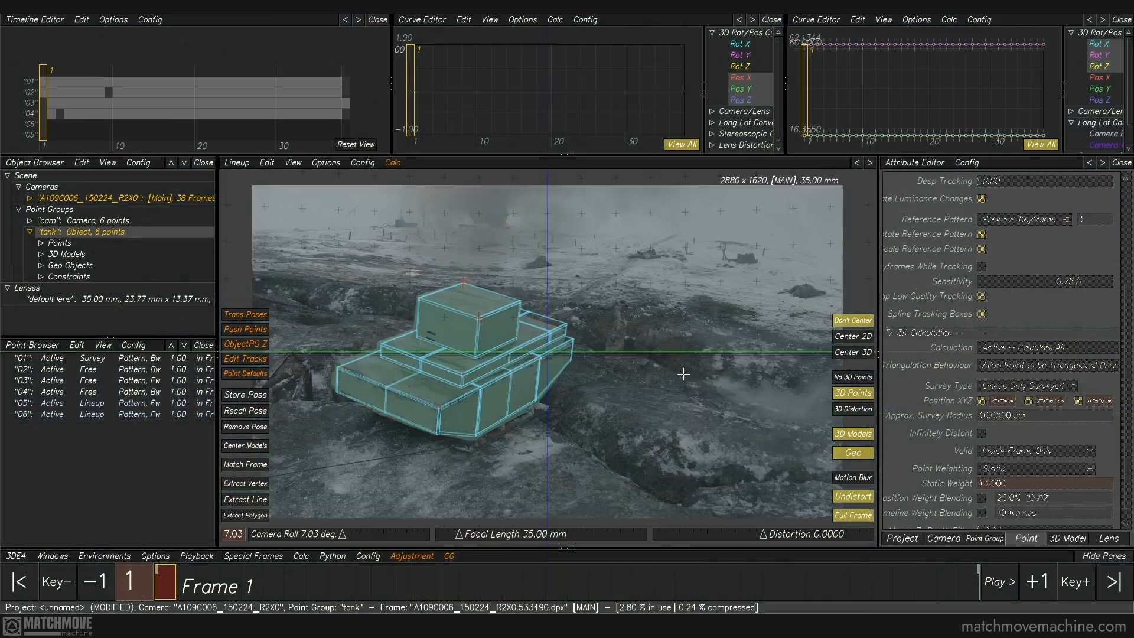
click(250, 397)
Pull the lineup away with another extracted deck vertex, recall the stored pose, and delete that extra point
click(251, 485)
click(569, 324)
drag(569, 324, 474, 200)
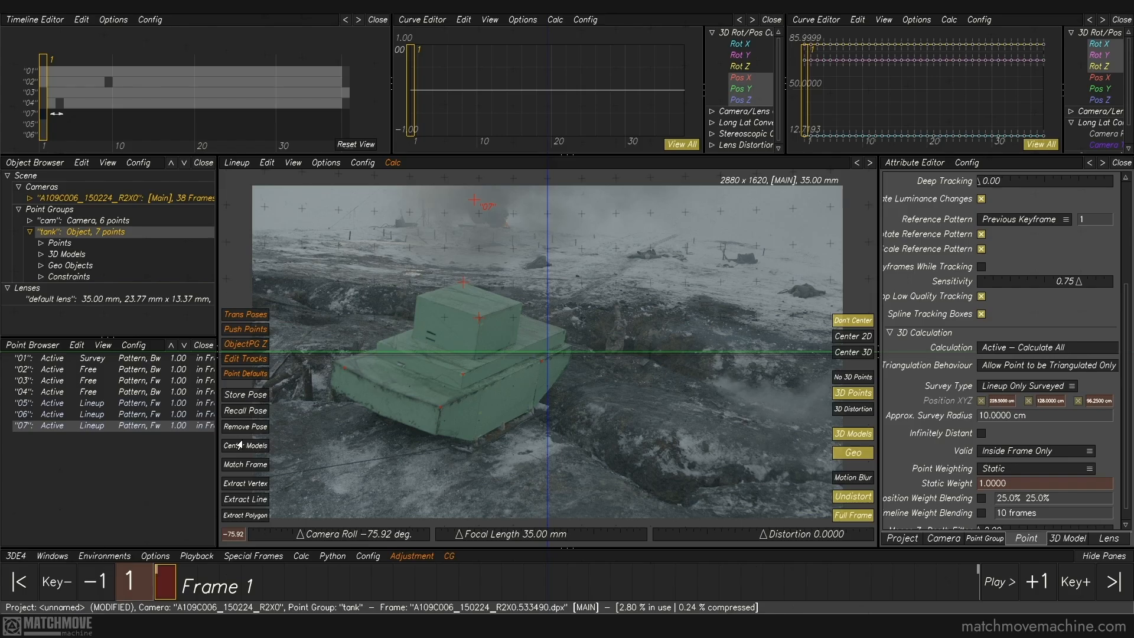
click(245, 411)
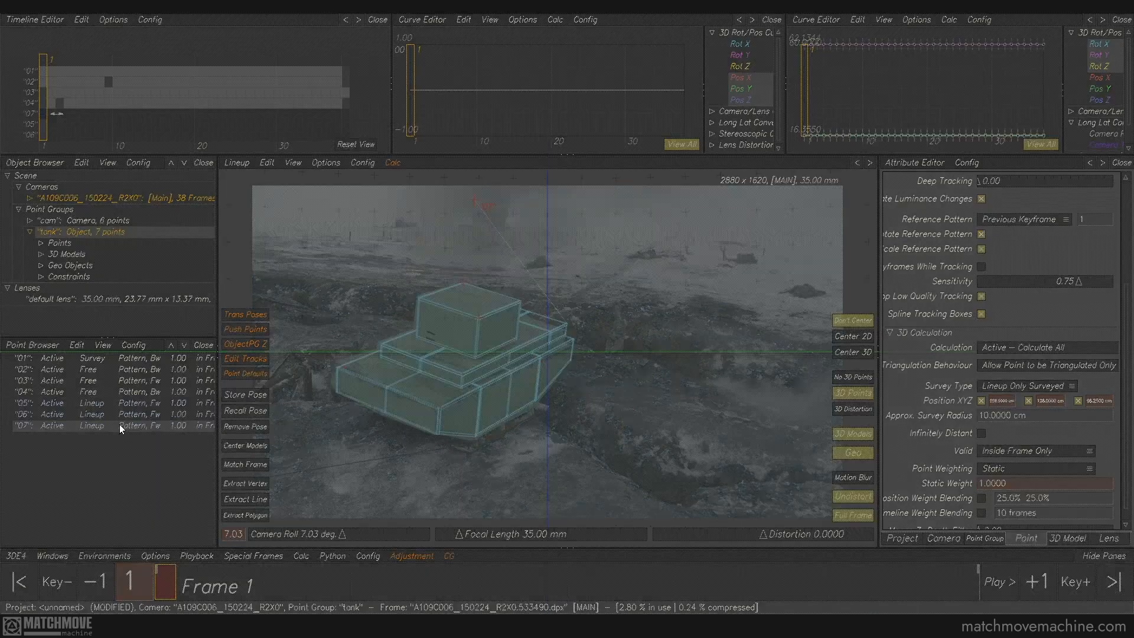
key(Delete)
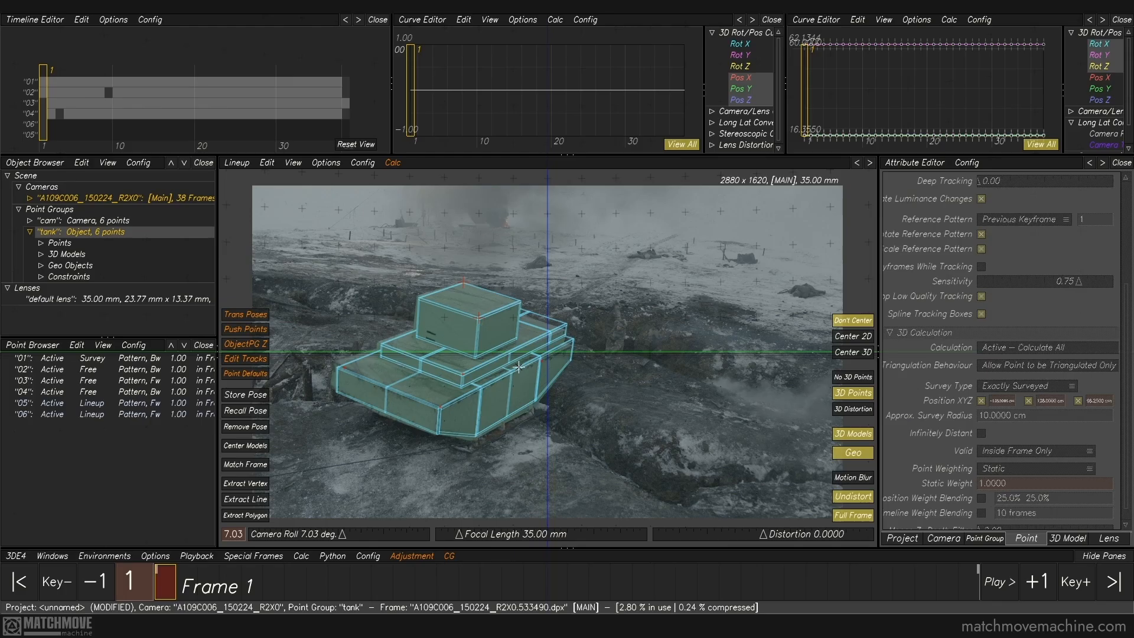
Extract the tank model's front hull corner vertex as the survey position of point 02, and deselect the point
click(437, 363)
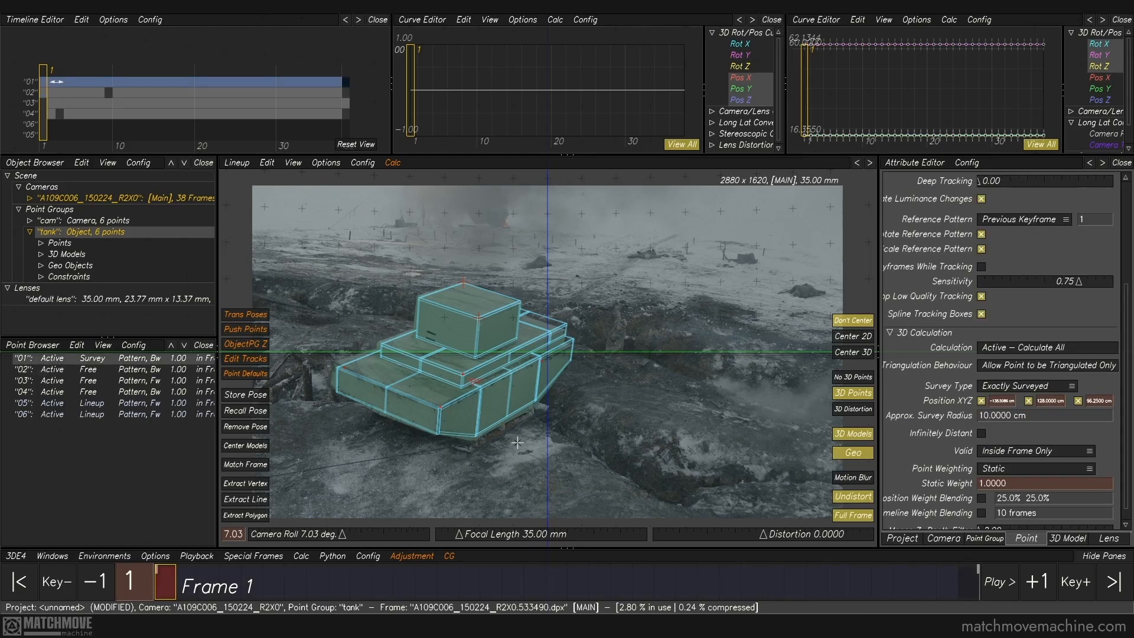
click(440, 406)
scroll(440, 414, up, 5)
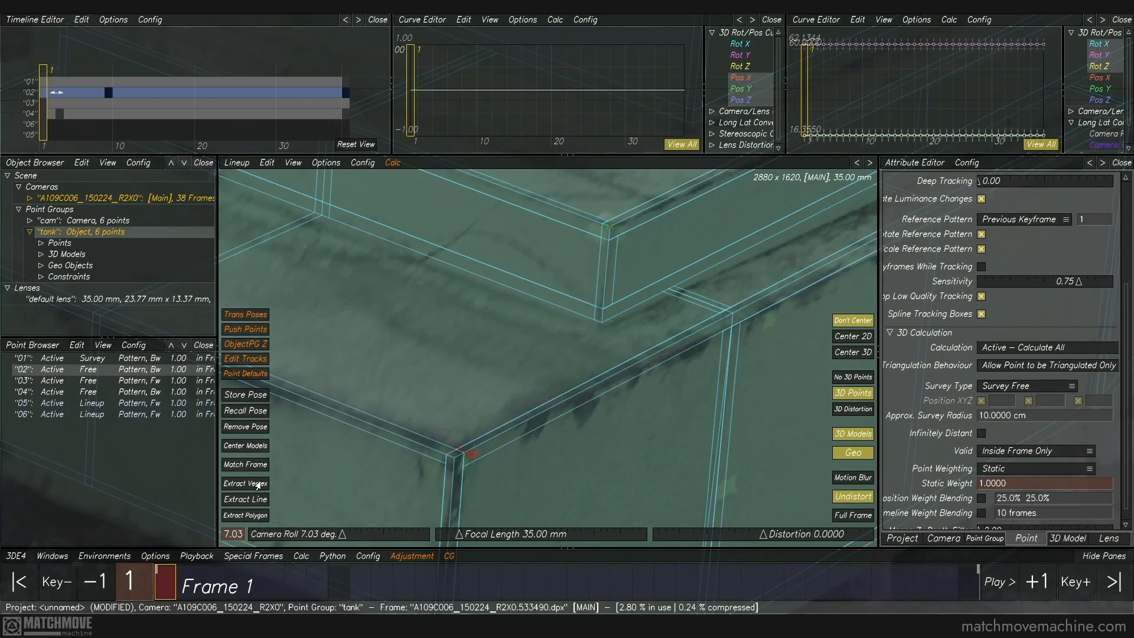
click(257, 485)
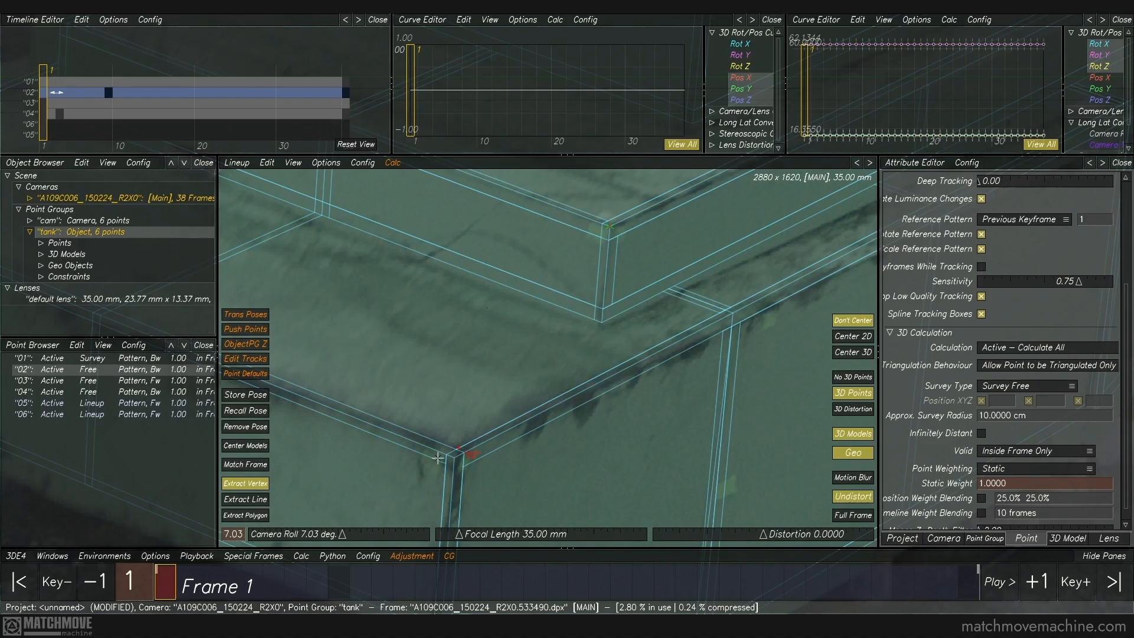
scroll(456, 460, up, 3)
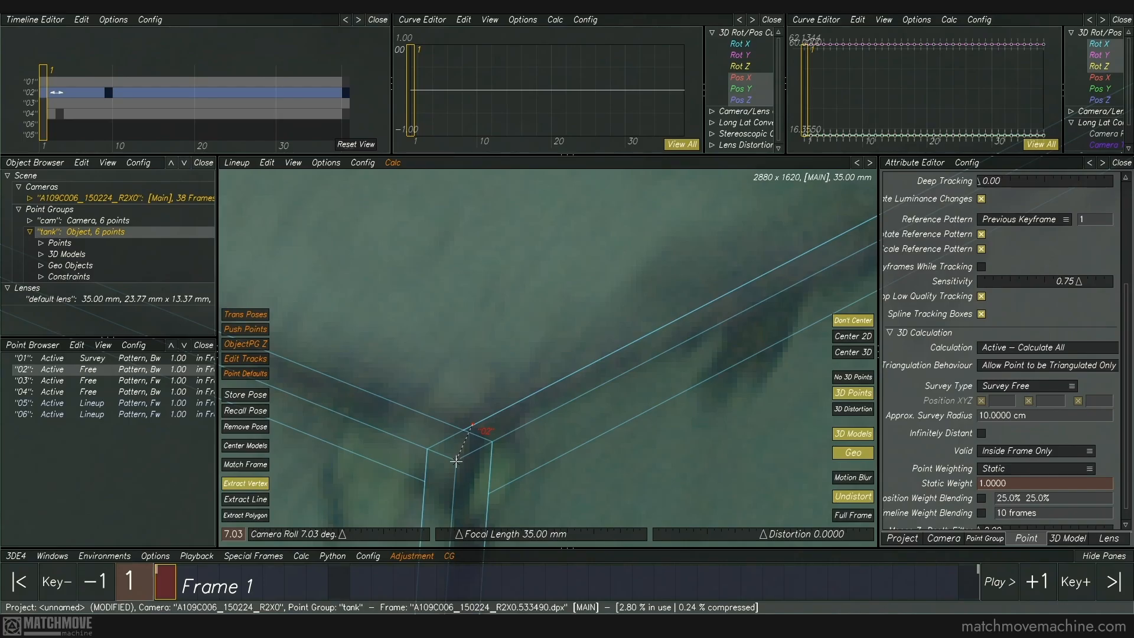
click(456, 461)
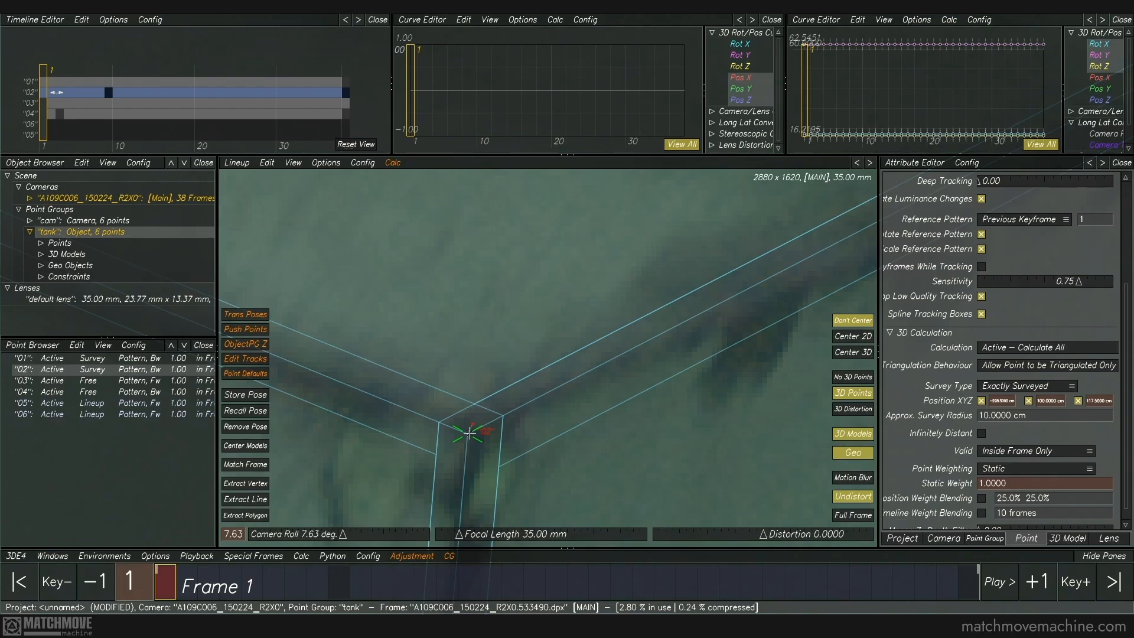
key(f)
click(483, 265)
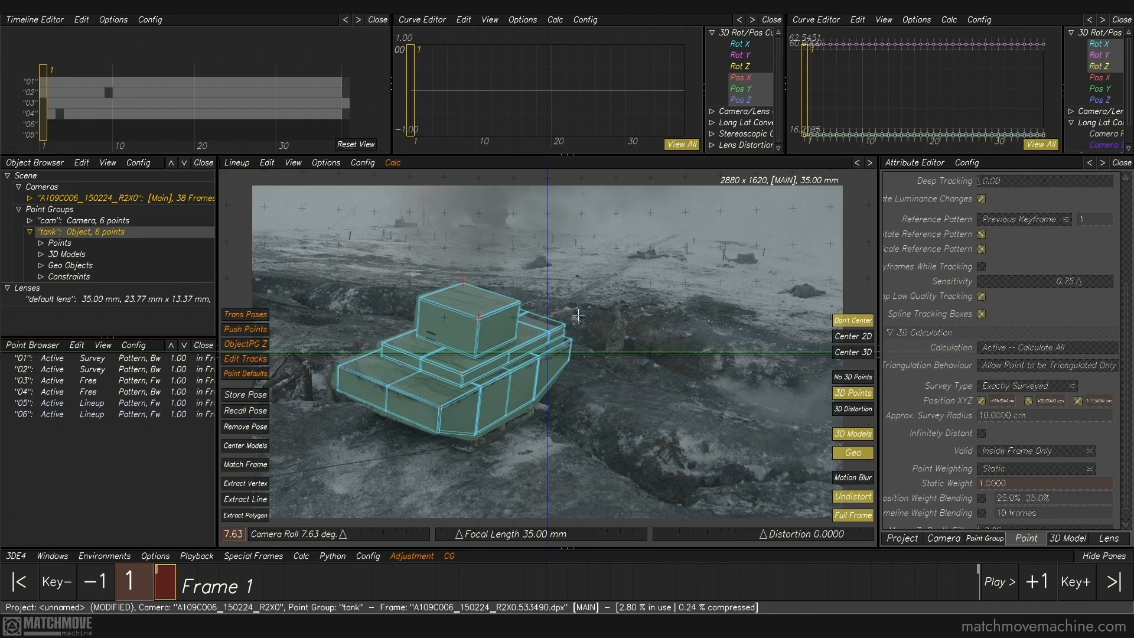
Examine how the tank model's rear hull, side edges and front corners fit the filmed tank at frame 1
scroll(593, 305, up, 5)
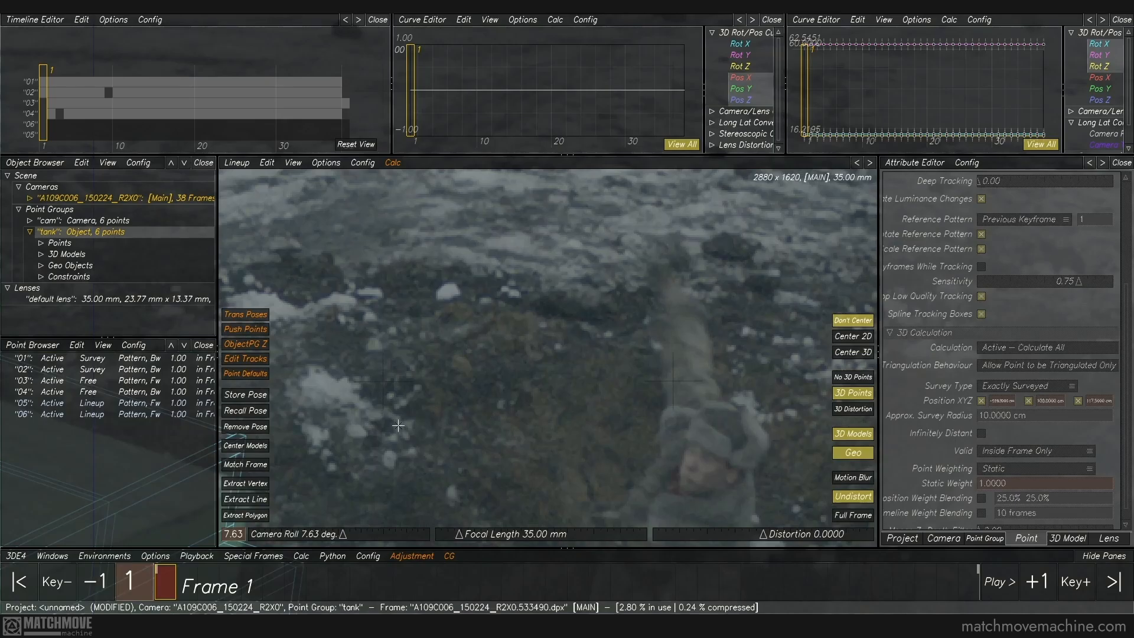
middle_drag(710, 360, 773, 216)
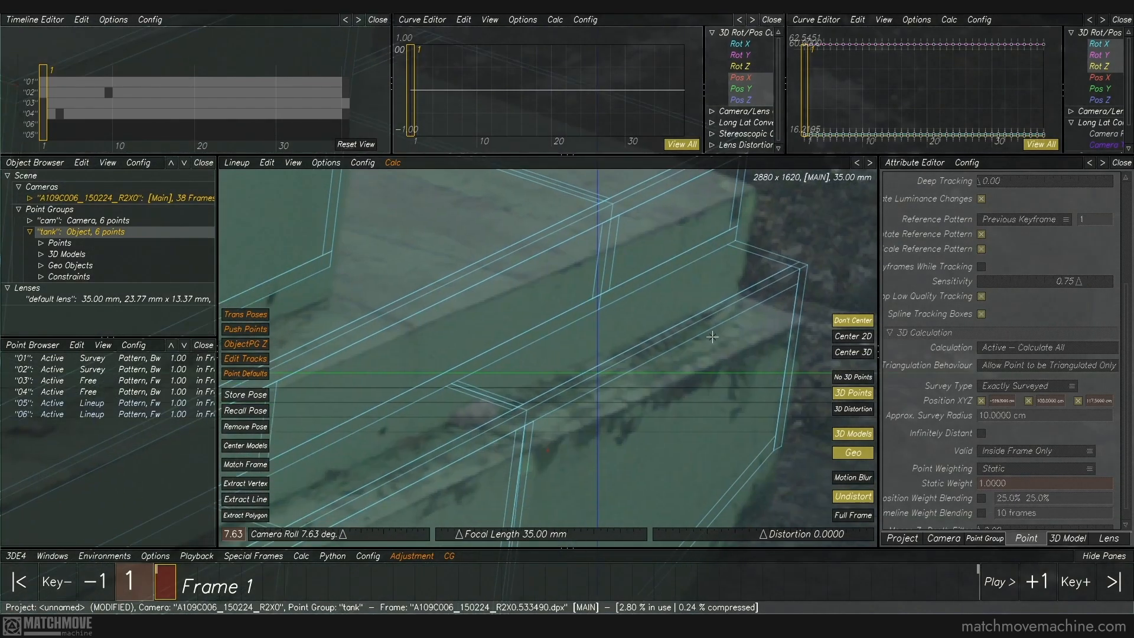
key(f)
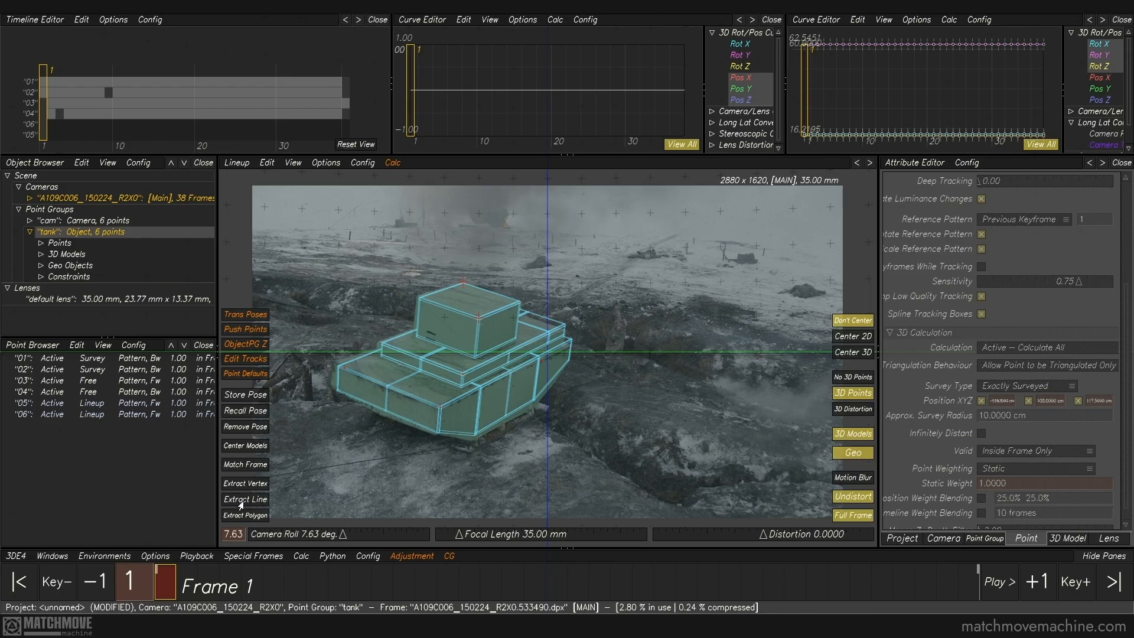
right_drag(542, 352, 571, 466)
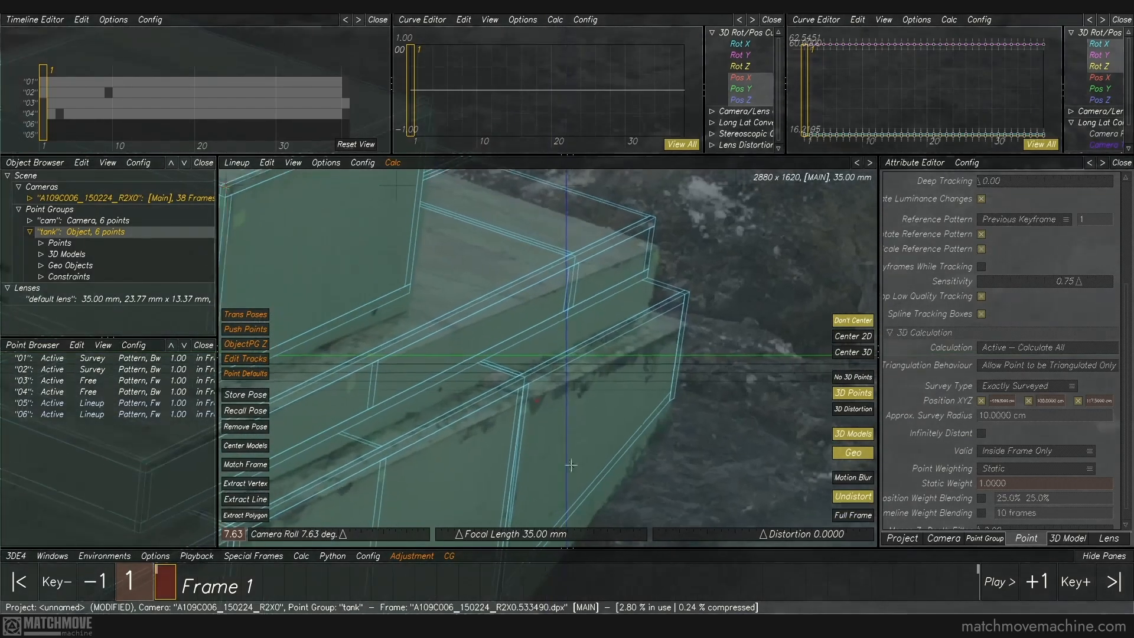
middle_drag(446, 432, 403, 421)
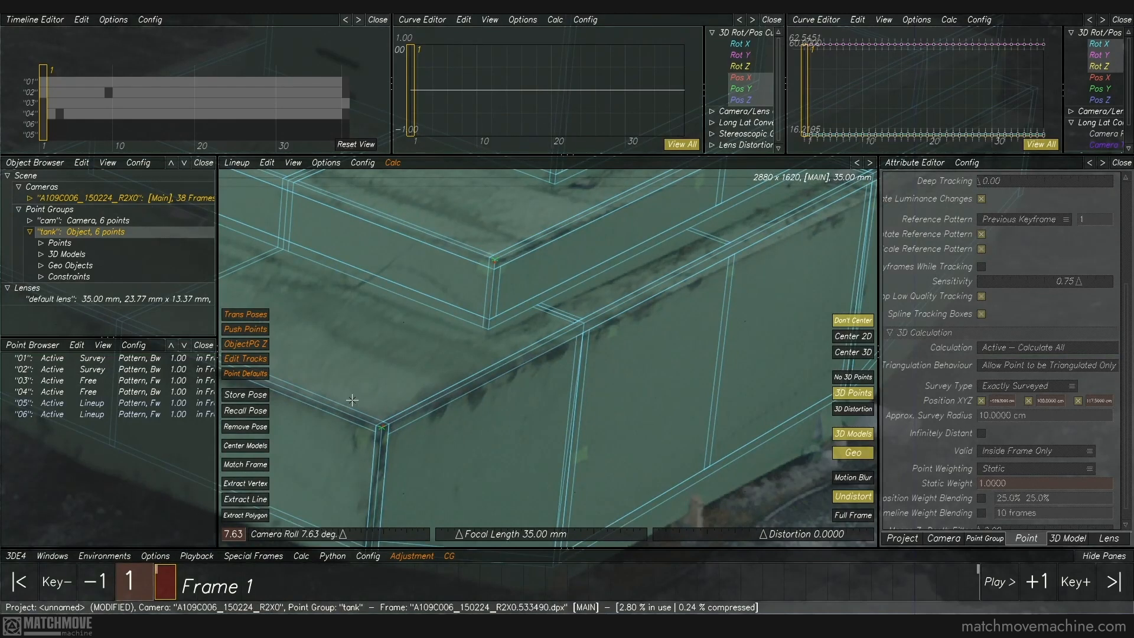
Try to take point 03's survey position from the tank model's upper side edge with Extract Line
click(248, 501)
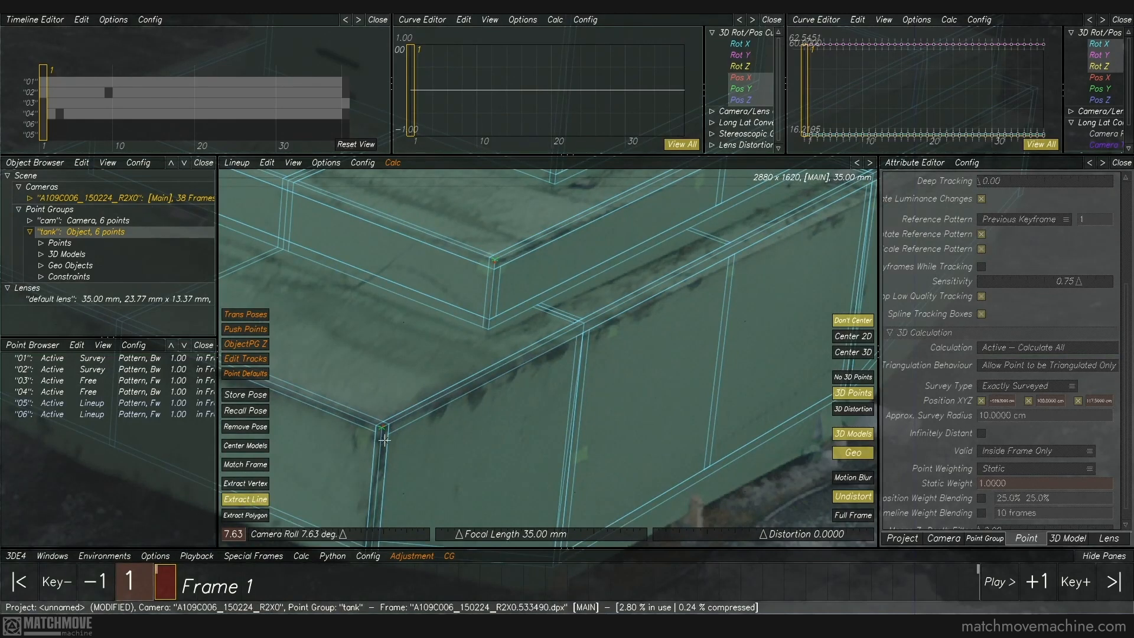
scroll(763, 311, up, 5)
ctrl+click(443, 351)
ctrl+drag(443, 351, 522, 311)
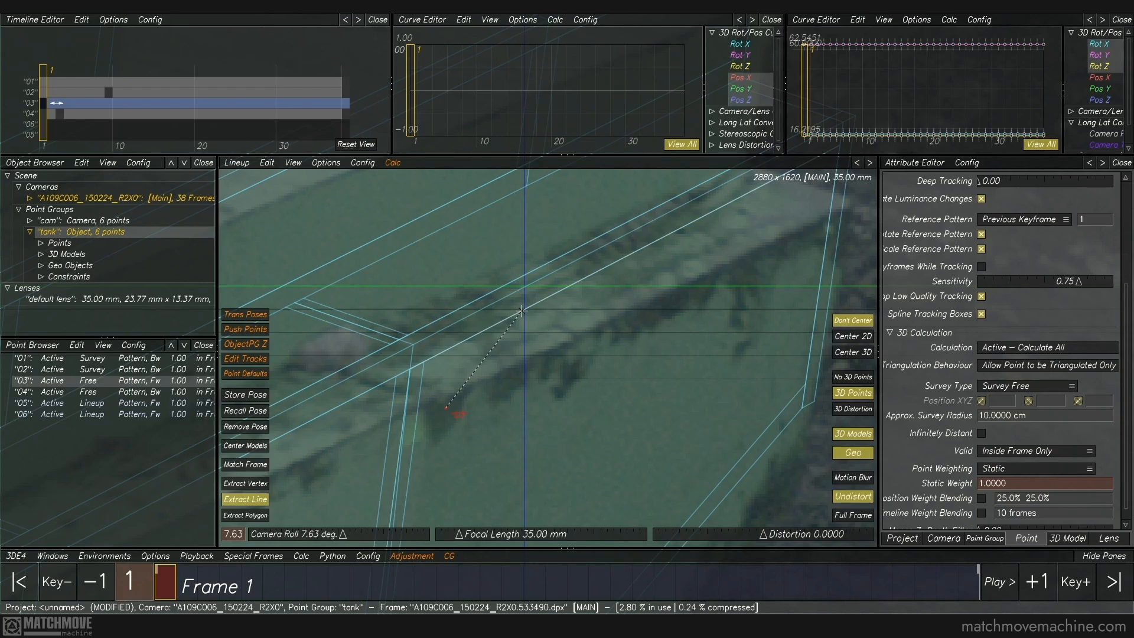
mouse_move(522, 310)
ctrl+mouse_down()
mouse_move(412, 345)
mouse_move(444, 407)
mouse_move(411, 346)
ctrl+mouse_up()
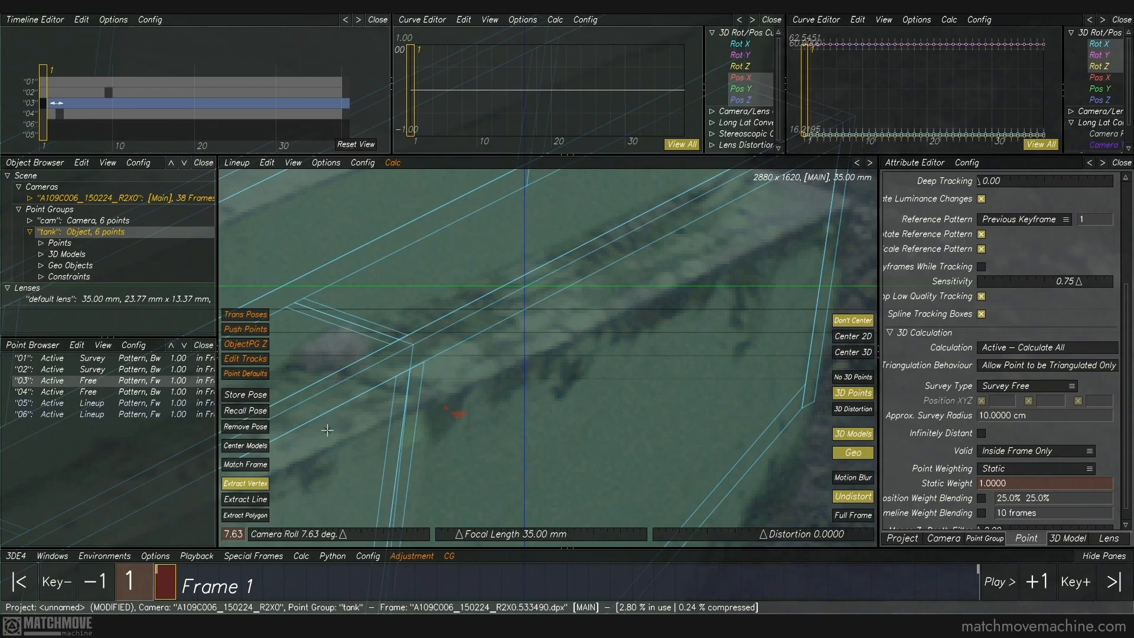
Try to set point 03's survey position on the tank model's side face with Extract Polygon
click(248, 486)
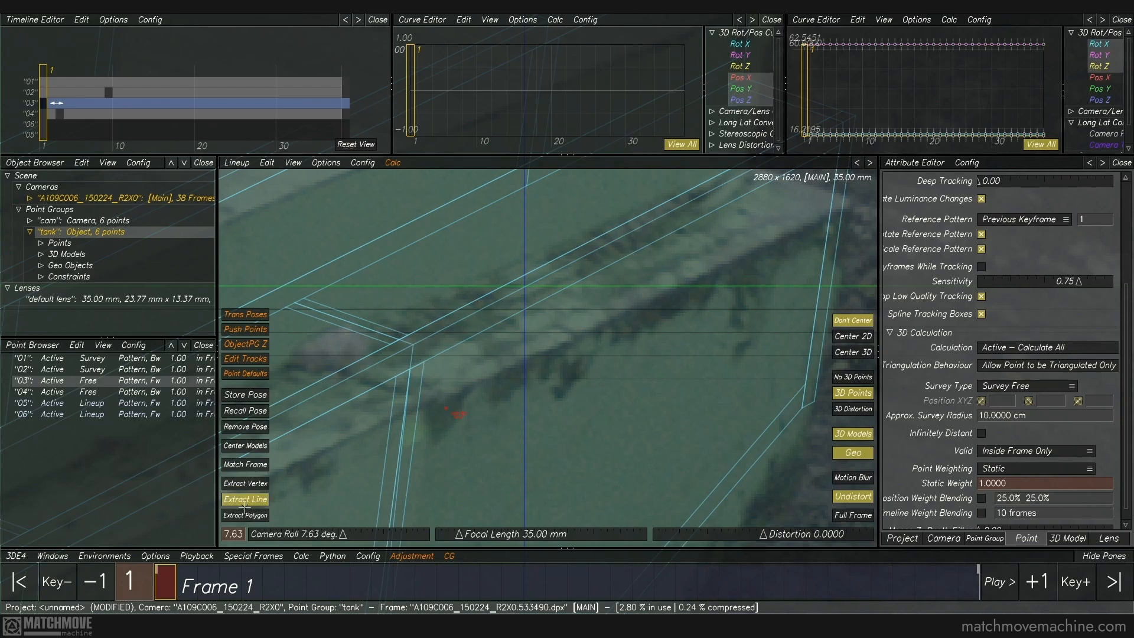
click(246, 515)
mouse_move(449, 409)
ctrl+mouse_down()
mouse_move(497, 377)
mouse_move(468, 393)
mouse_move(483, 367)
ctrl+mouse_up()
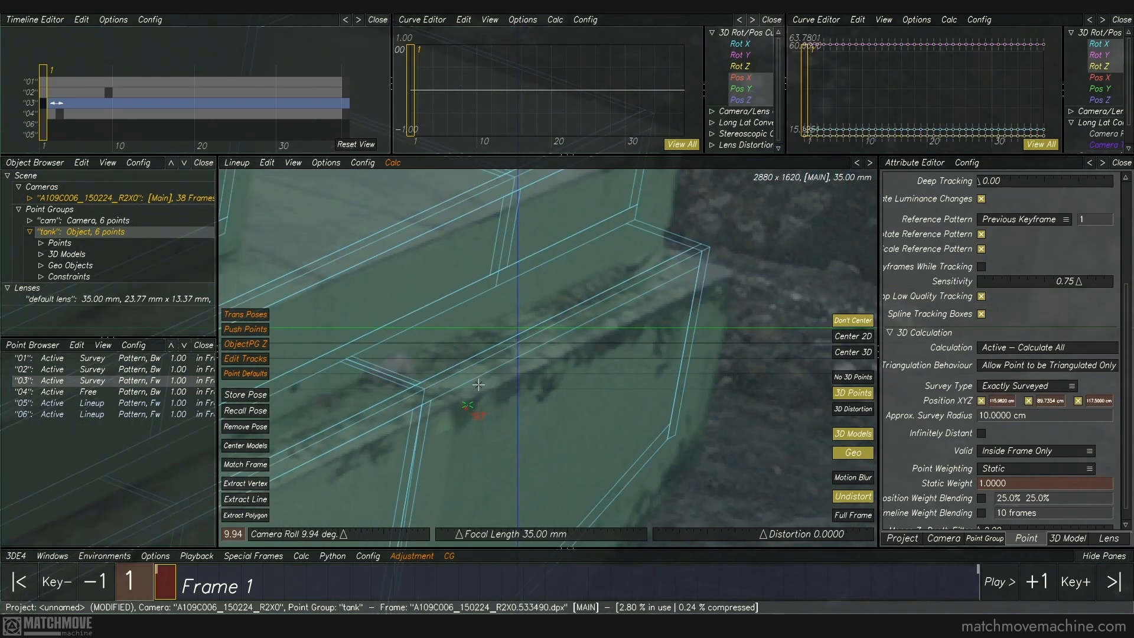
ctrl+drag(451, 418, 461, 397)
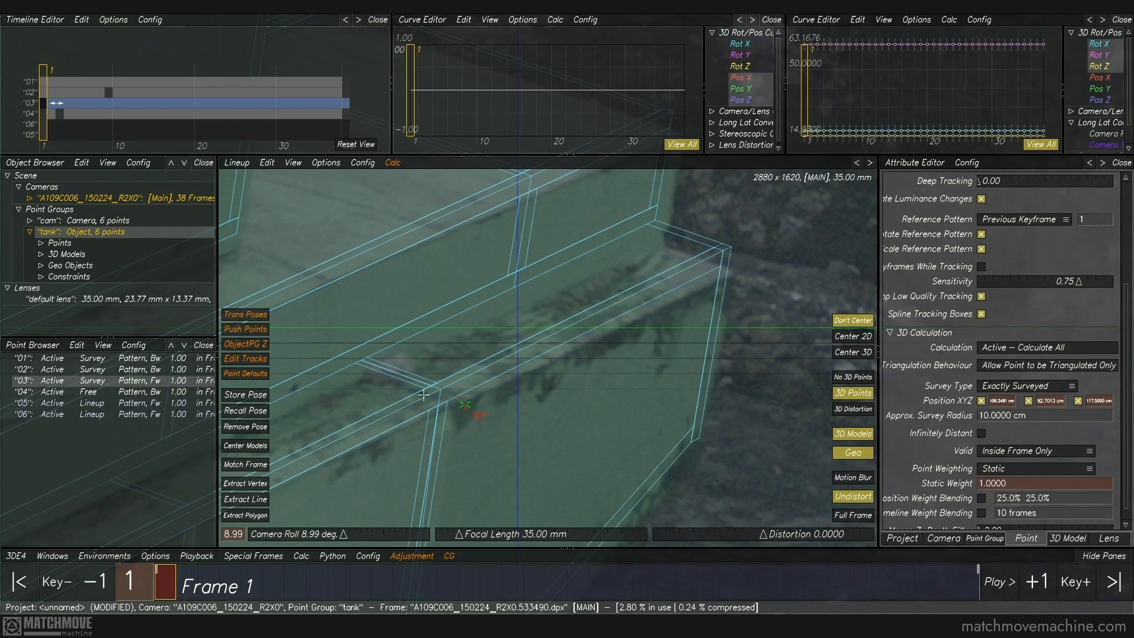
Set point 03's survey type back to Survey Free and deselect the point
click(989, 390)
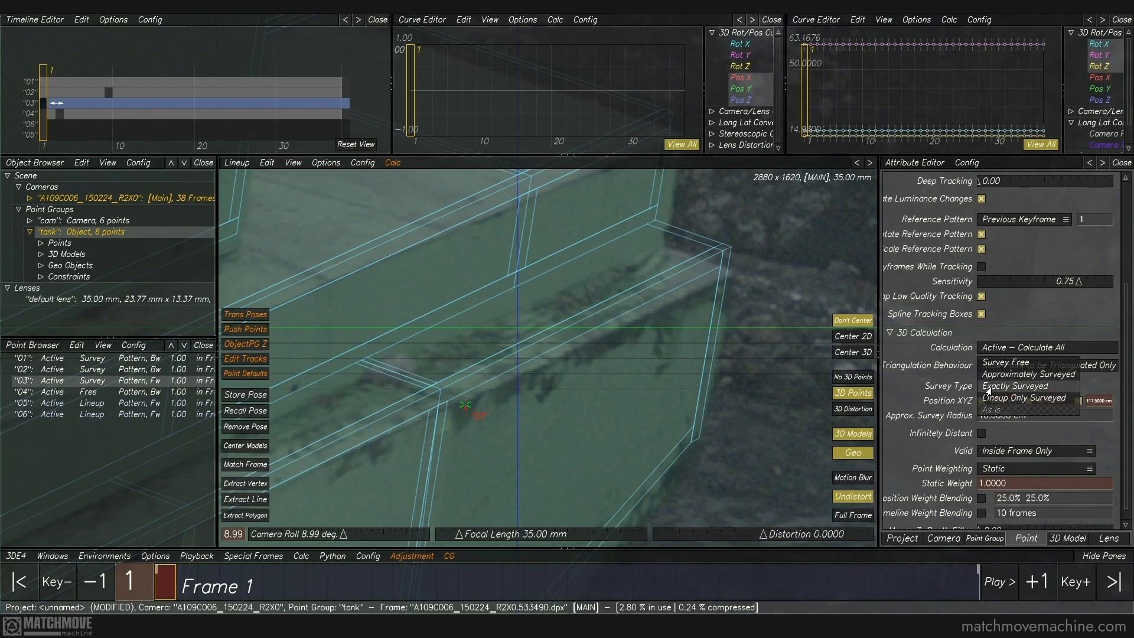
click(988, 365)
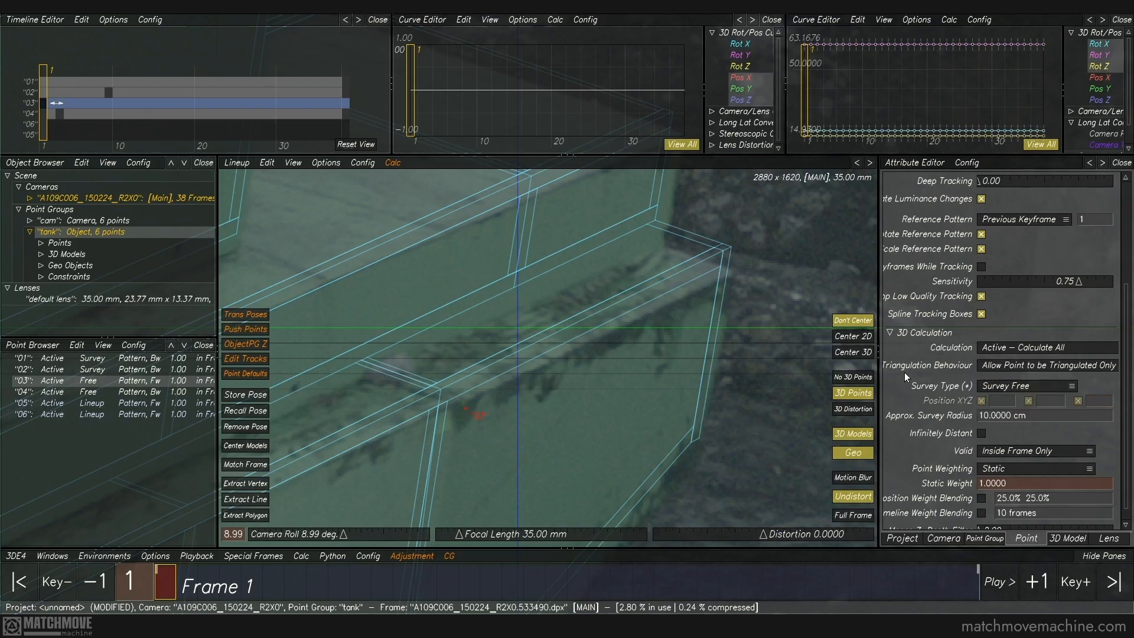
click(731, 275)
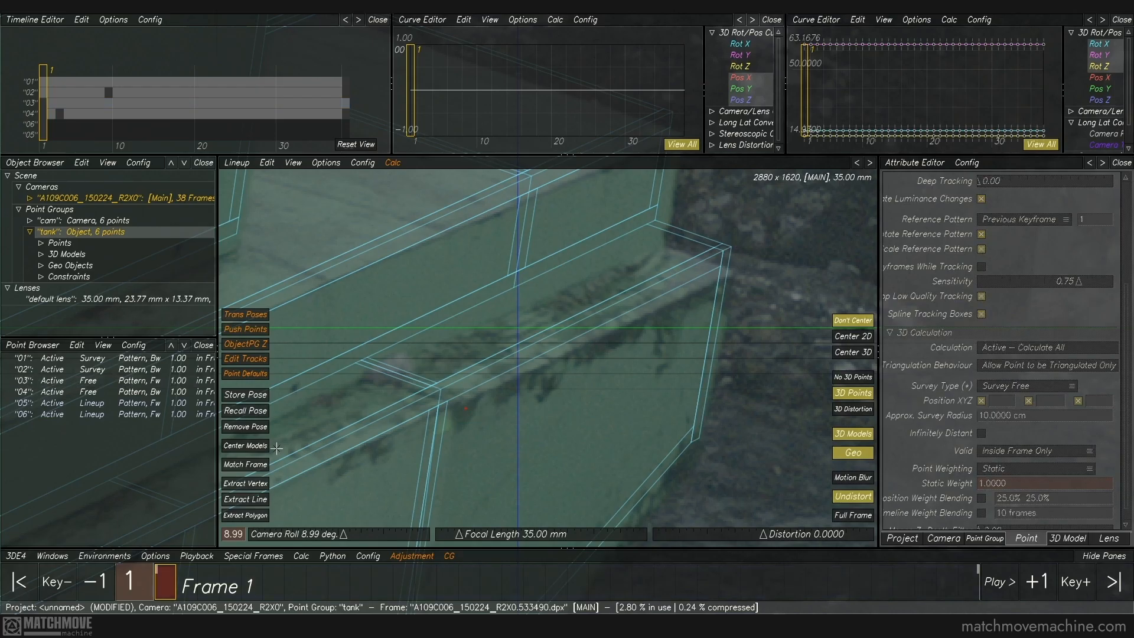
Extract the far-right top corner vertex of the lower hull as a lineup point, align it with the filmed corner, and deselect it
click(245, 483)
click(728, 249)
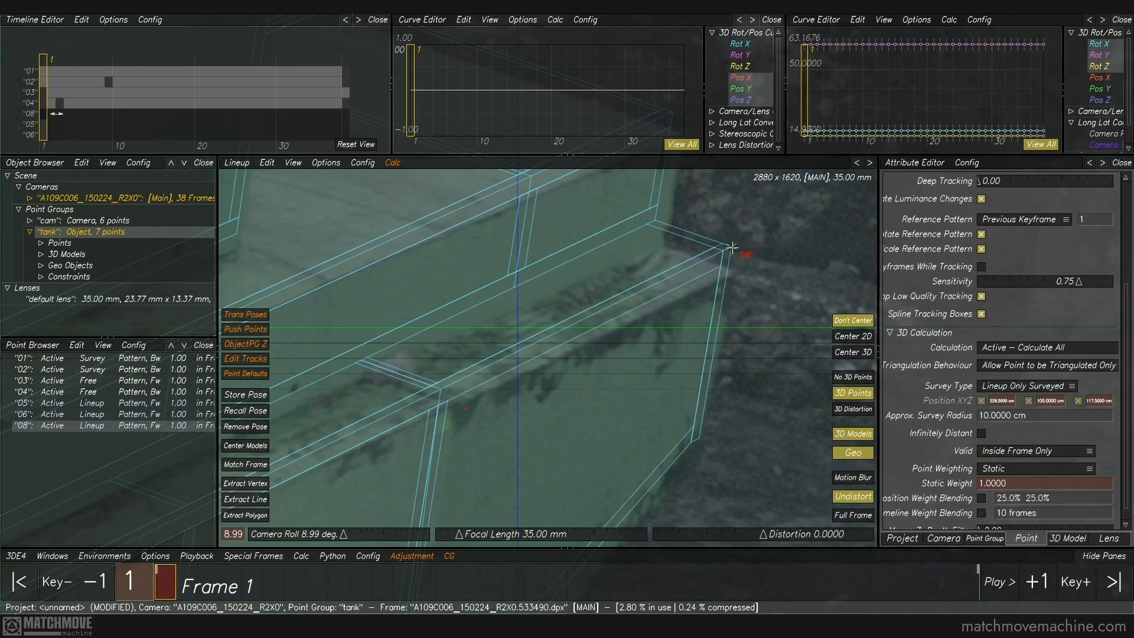
drag(730, 271, 738, 281)
scroll(732, 276, up, 5)
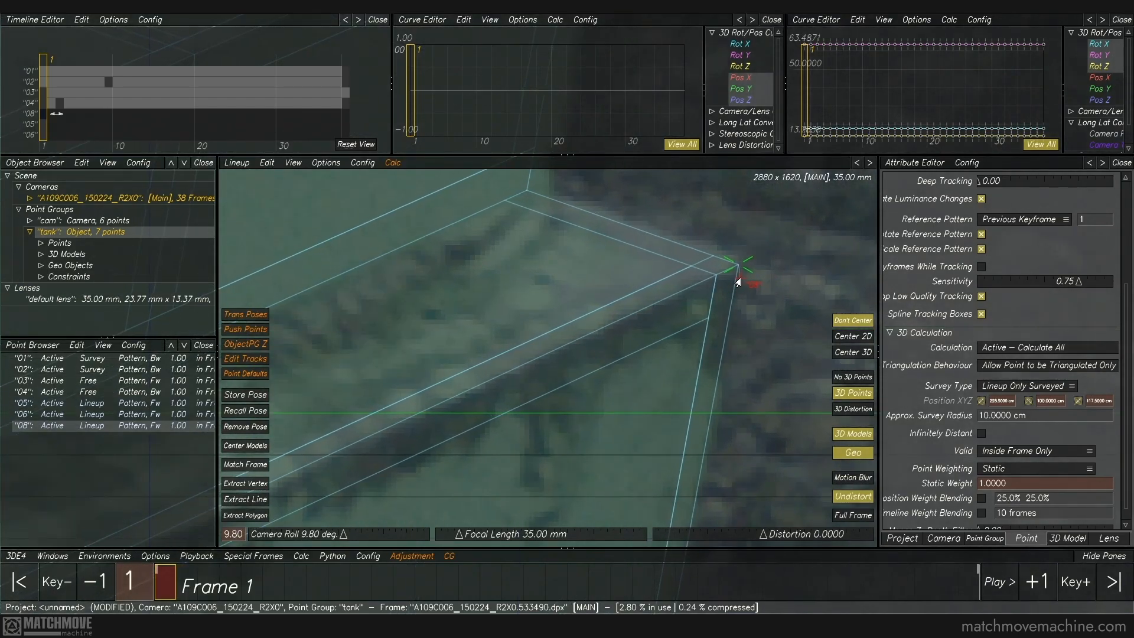
right_drag(719, 333, 720, 261)
middle_drag(547, 452, 695, 293)
click(632, 317)
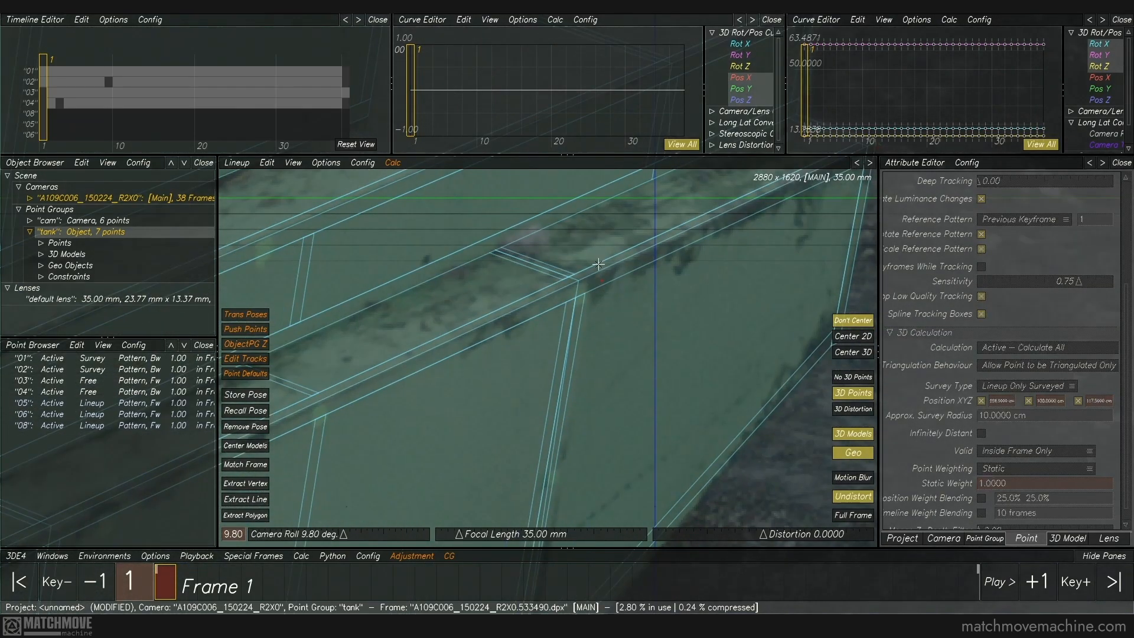
Select point 03 and examine its location beside the hull's side edge in the lineup, and the tank model in 3D Orientation
right_drag(599, 264, 603, 285)
click(616, 294)
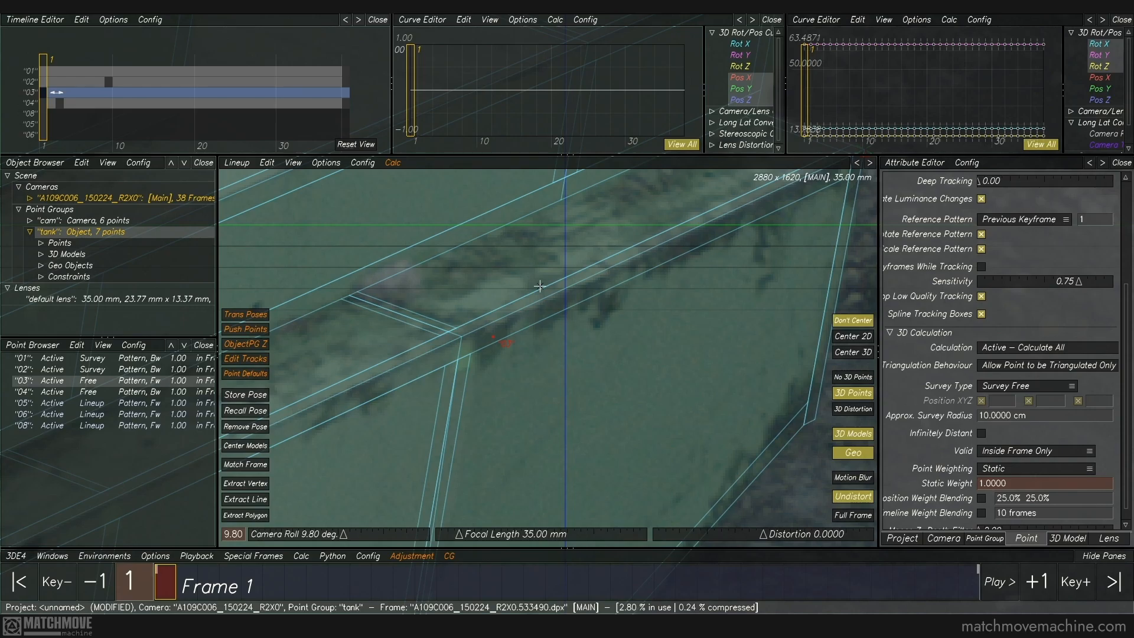
key(space)
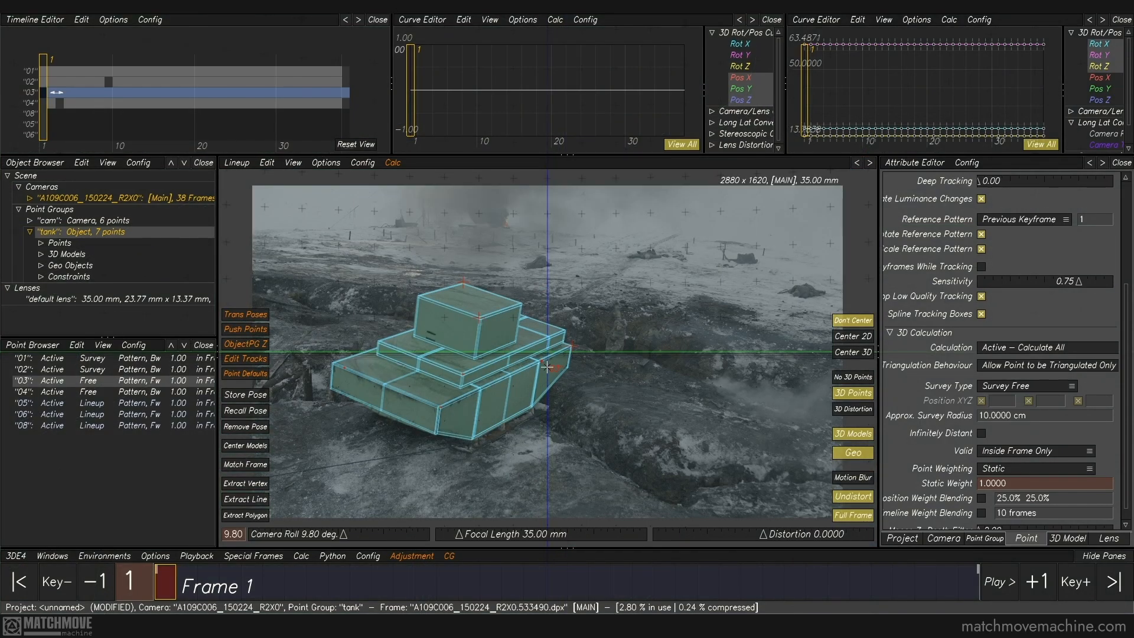
key(F6)
alt+middle_drag(682, 219, 490, 350)
alt+drag(410, 405, 418, 364)
alt+middle_drag(733, 463, 468, 250)
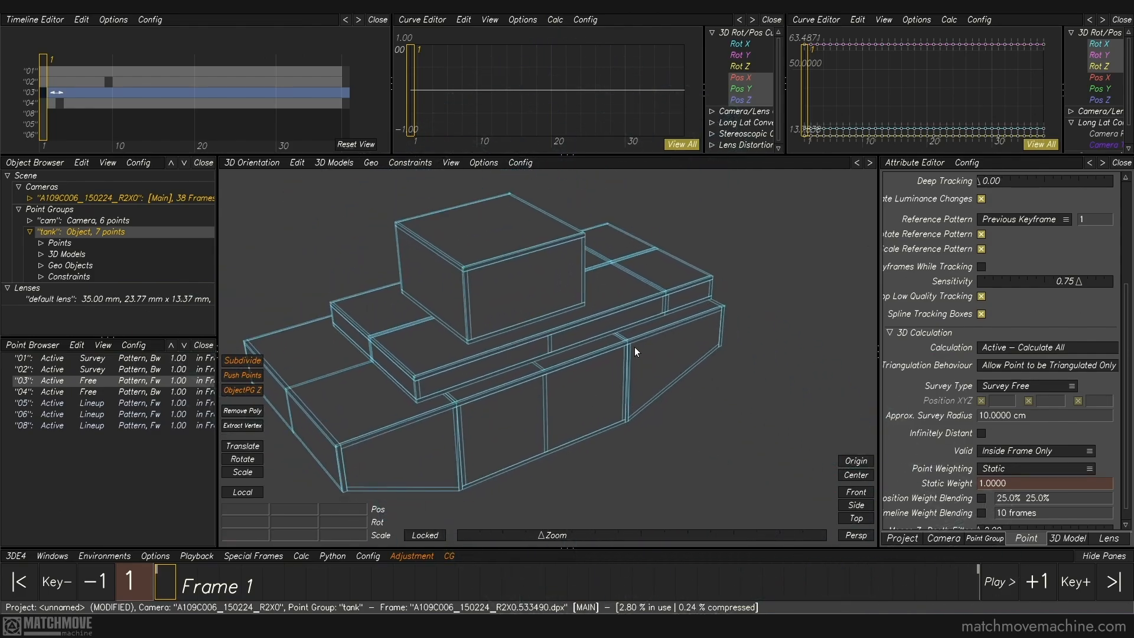
key(F5)
alt+right_drag(539, 356, 556, 454)
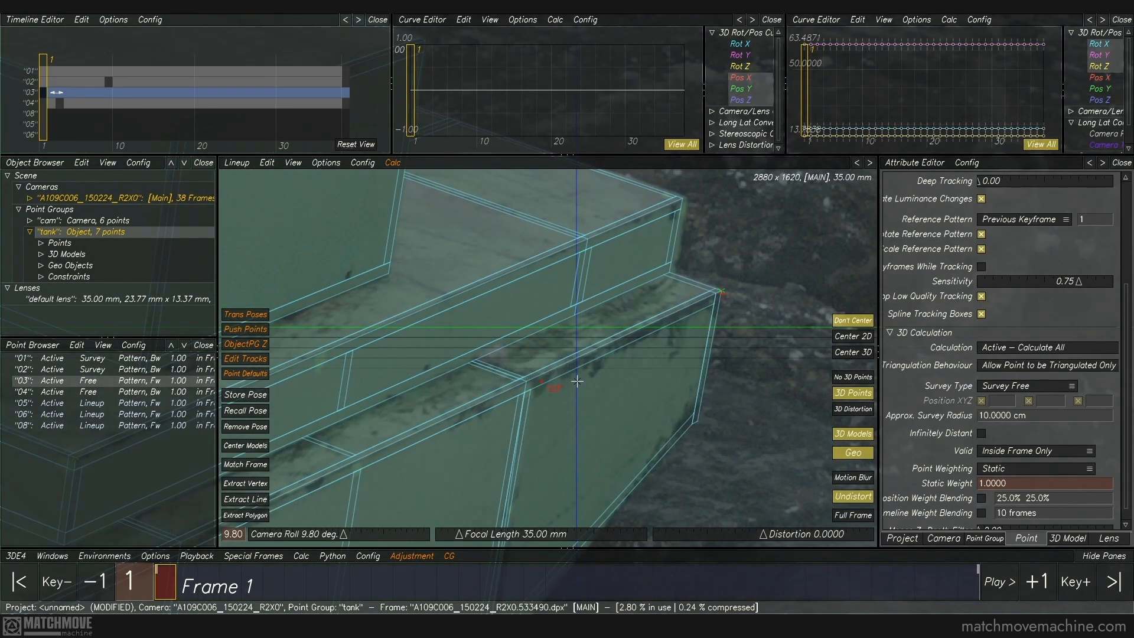
Project point 03 onto the tank's 3D model and inspect its surveyed position in 3D Orientation
click(265, 163)
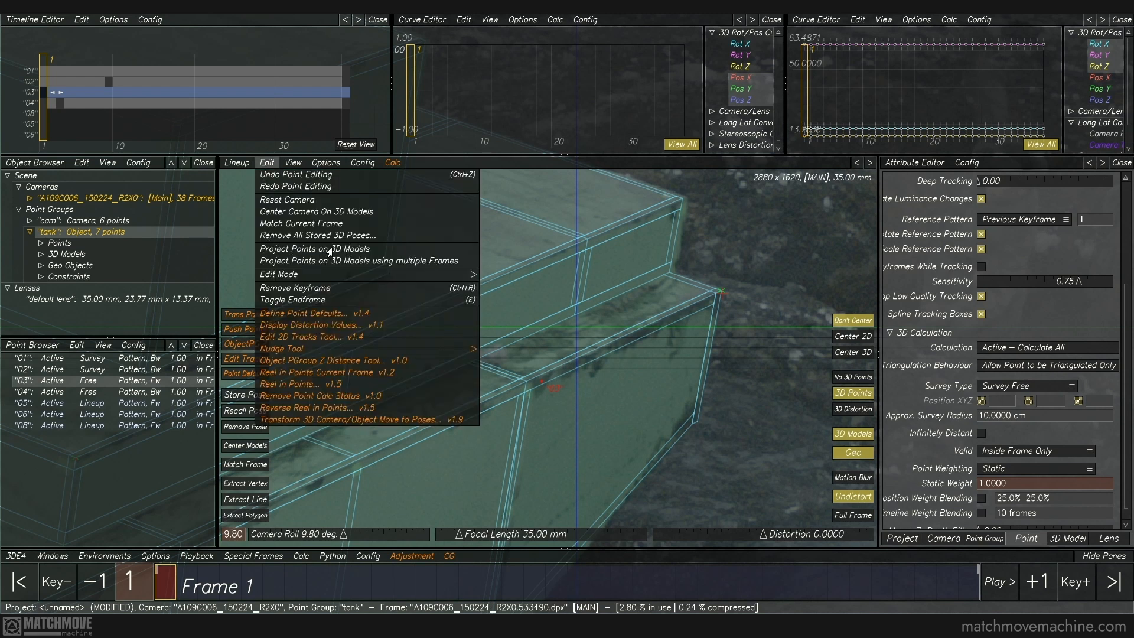
click(350, 251)
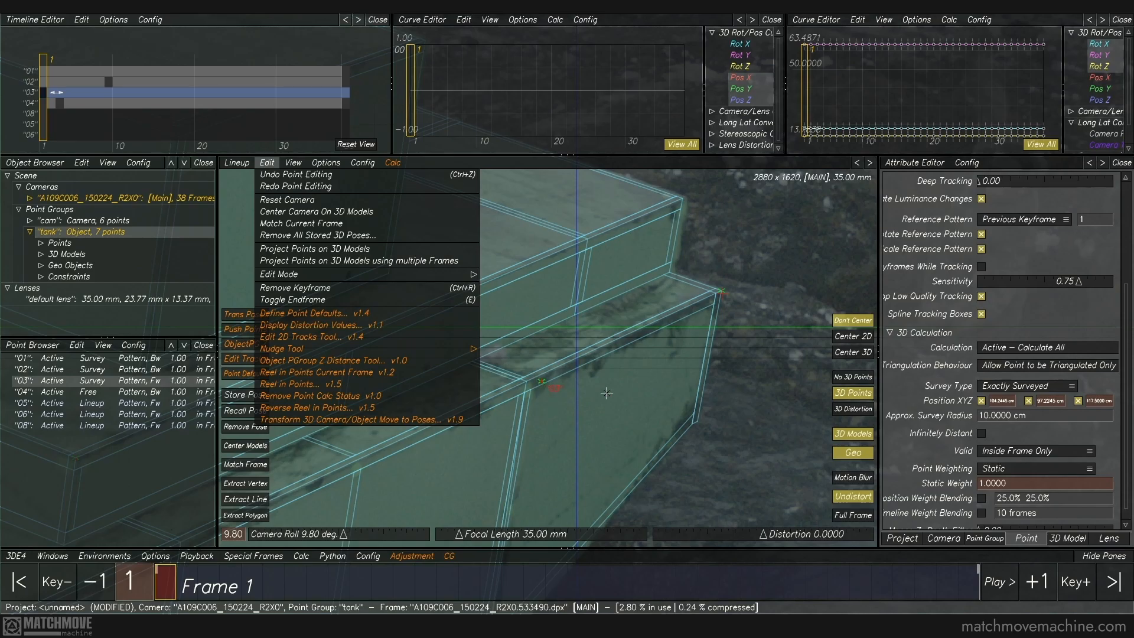
key(F6)
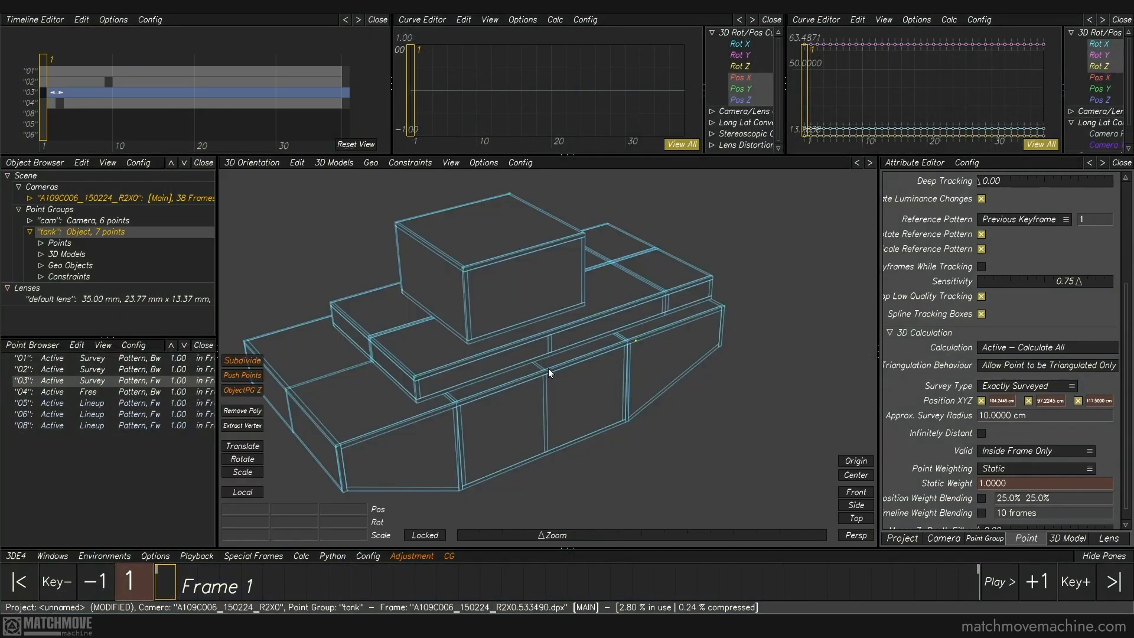
alt+right_drag(633, 342, 697, 411)
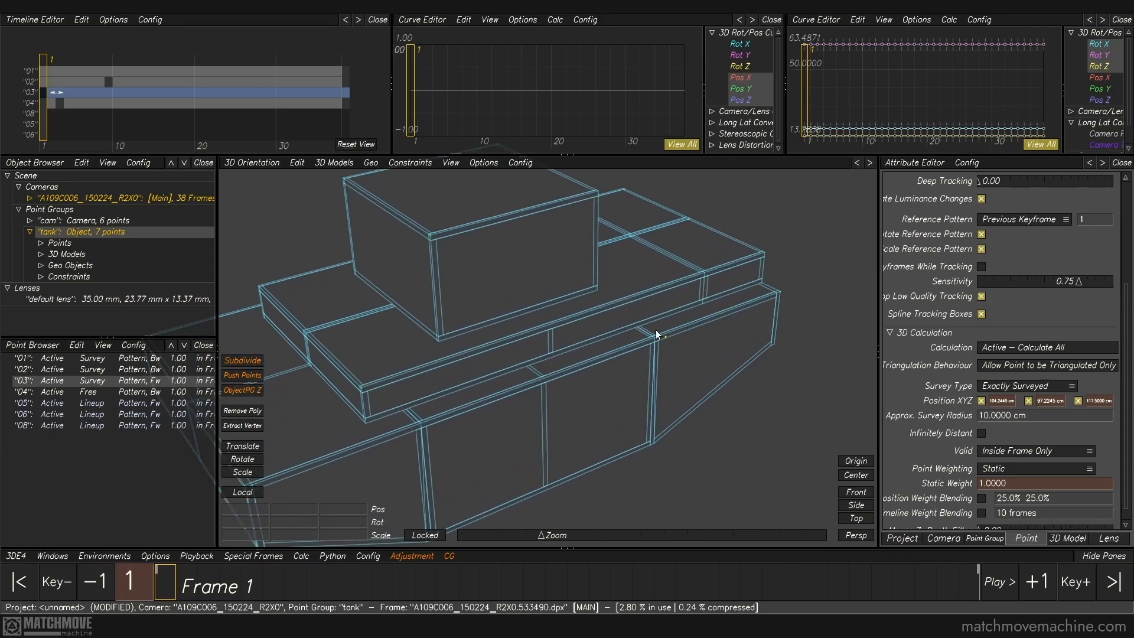
alt+right_drag(657, 338, 600, 181)
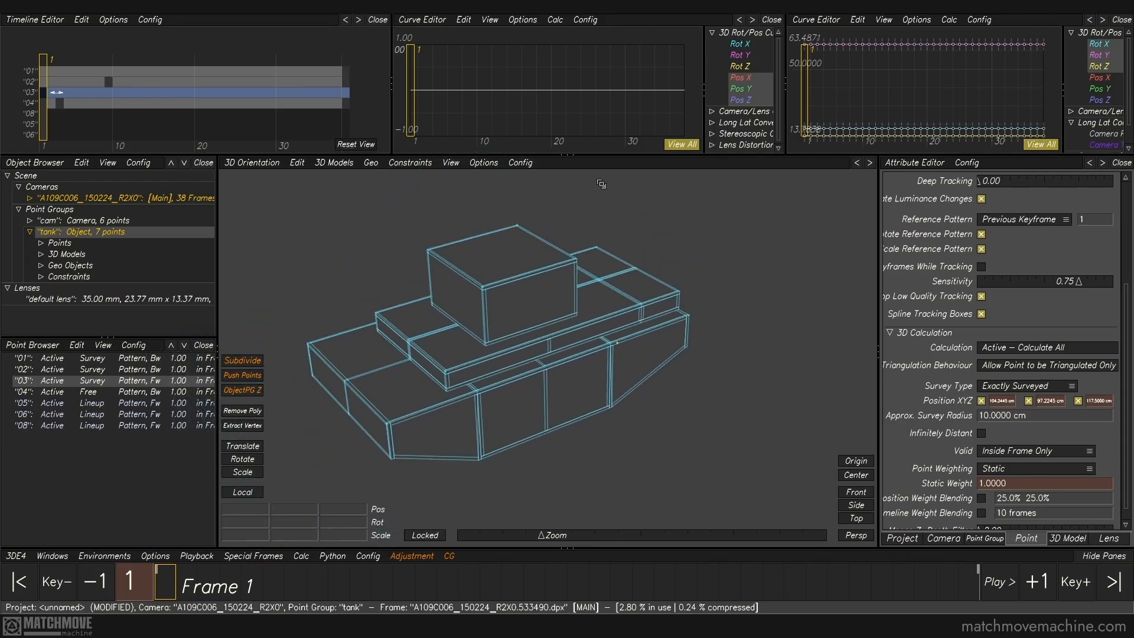
key(F5)
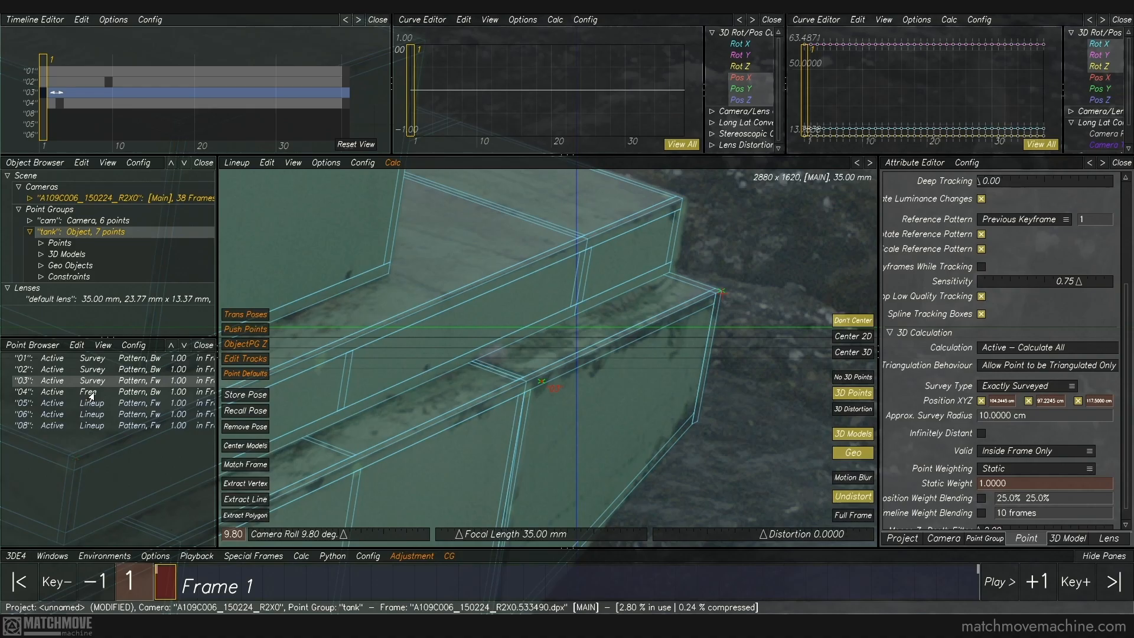
Extract the far-left hull corner vertex near point 04 as a lineup point, align it with the filmed corner, and deselect it
click(91, 393)
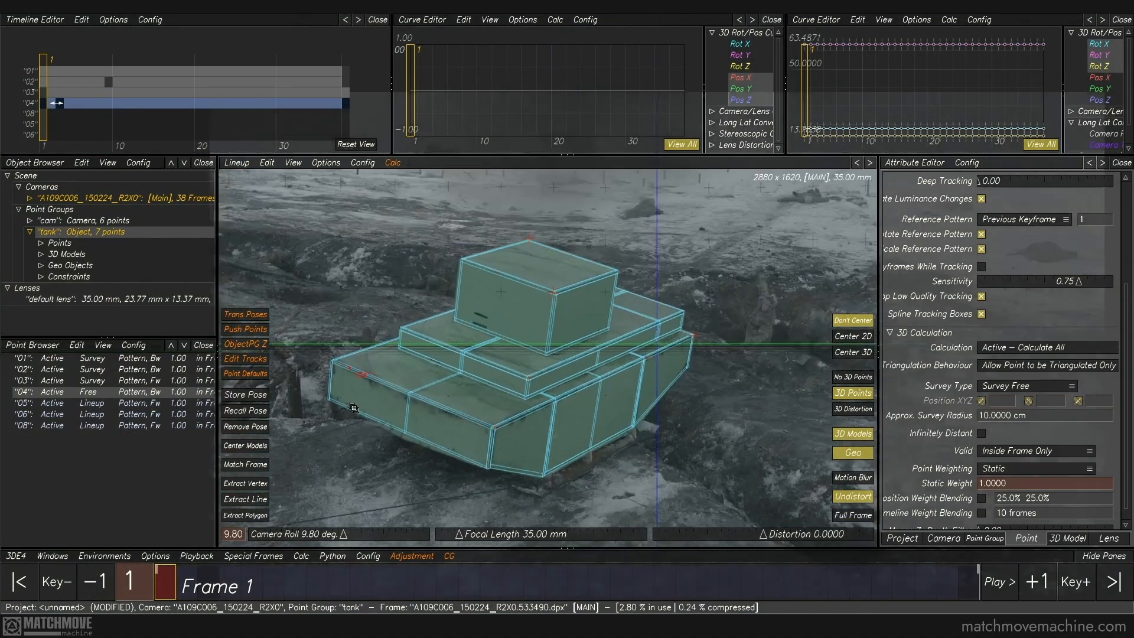
alt+right_drag(354, 408, 413, 556)
click(389, 299)
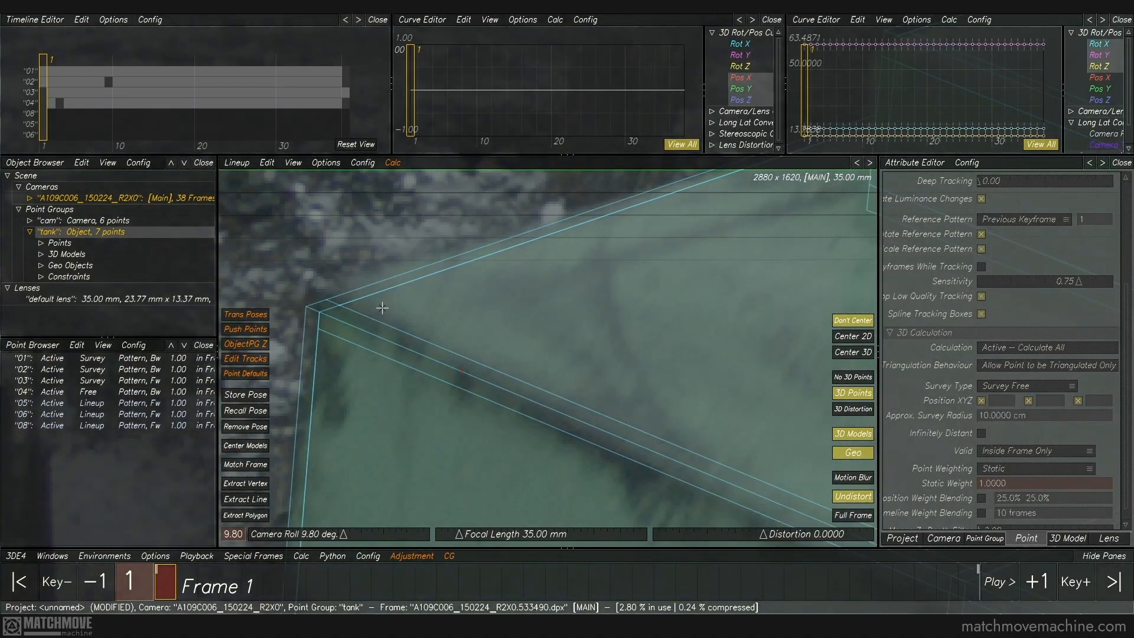
click(246, 484)
click(305, 307)
drag(305, 307, 321, 296)
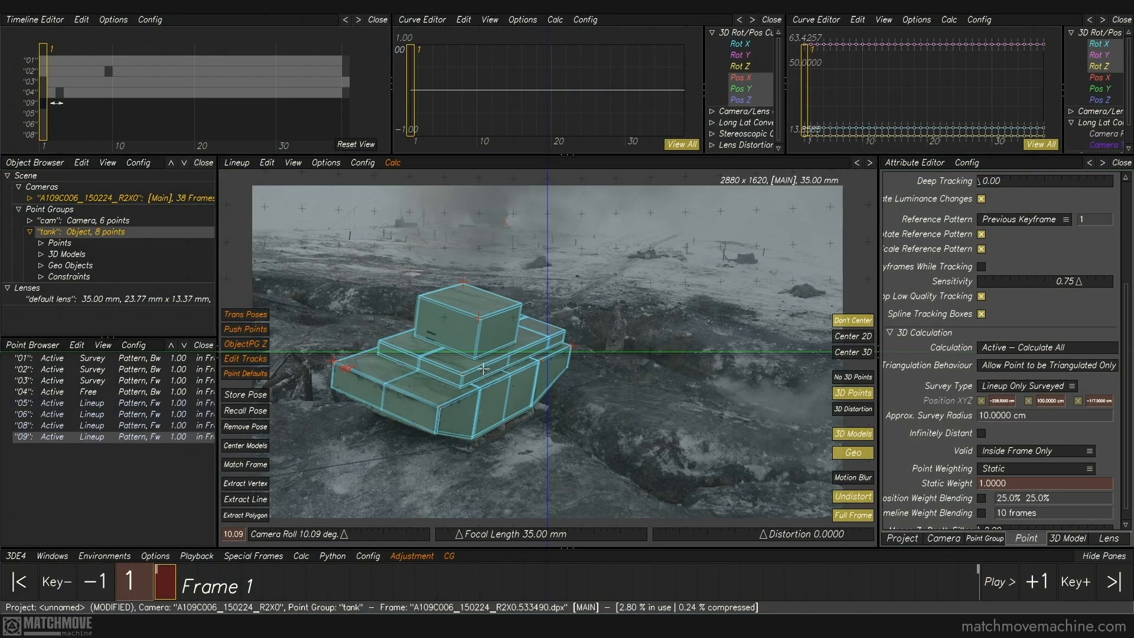
key(f)
click(410, 464)
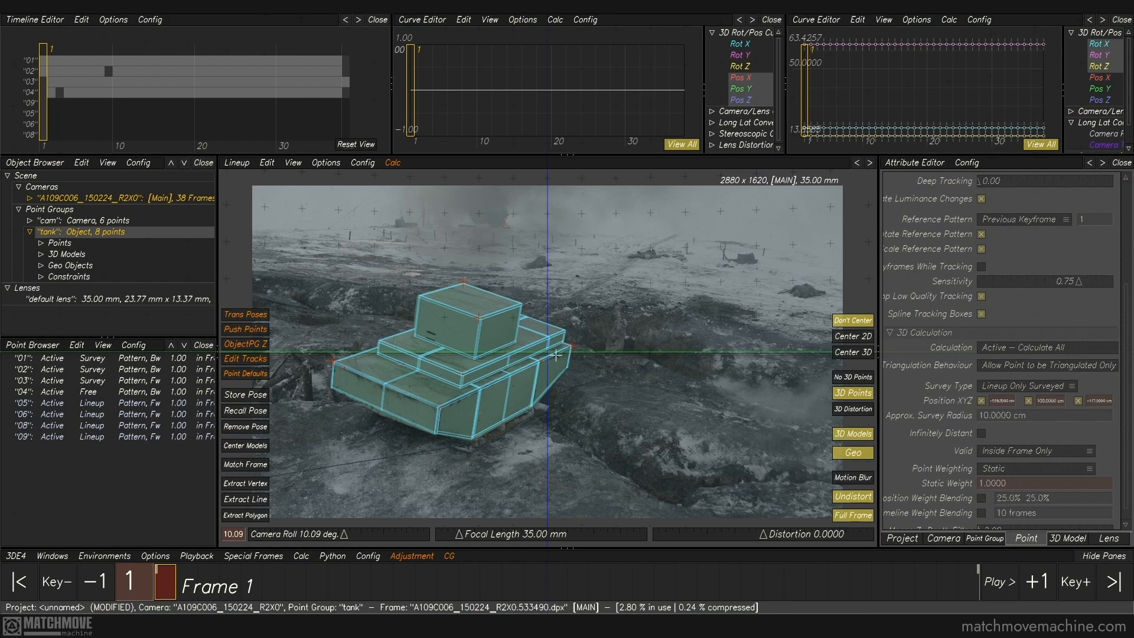
Check the hull corner alignment, project point 04 onto the tank's 3D model, and deselect it
scroll(556, 354, up, 5)
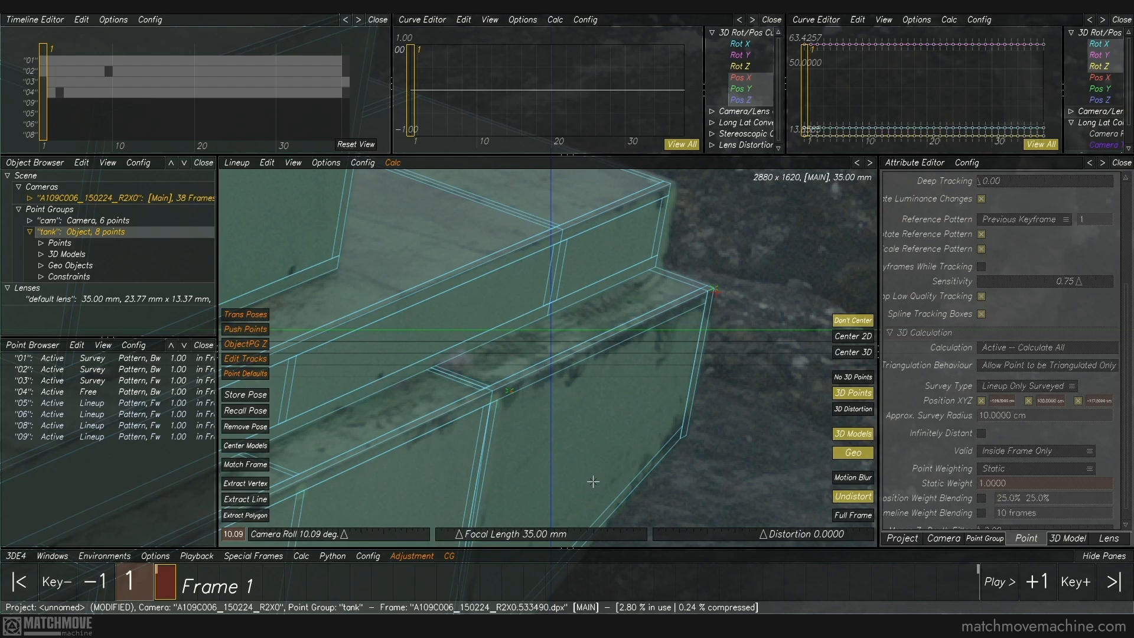
scroll(593, 481, down, 6)
middle_drag(339, 417, 684, 252)
scroll(452, 281, up, 5)
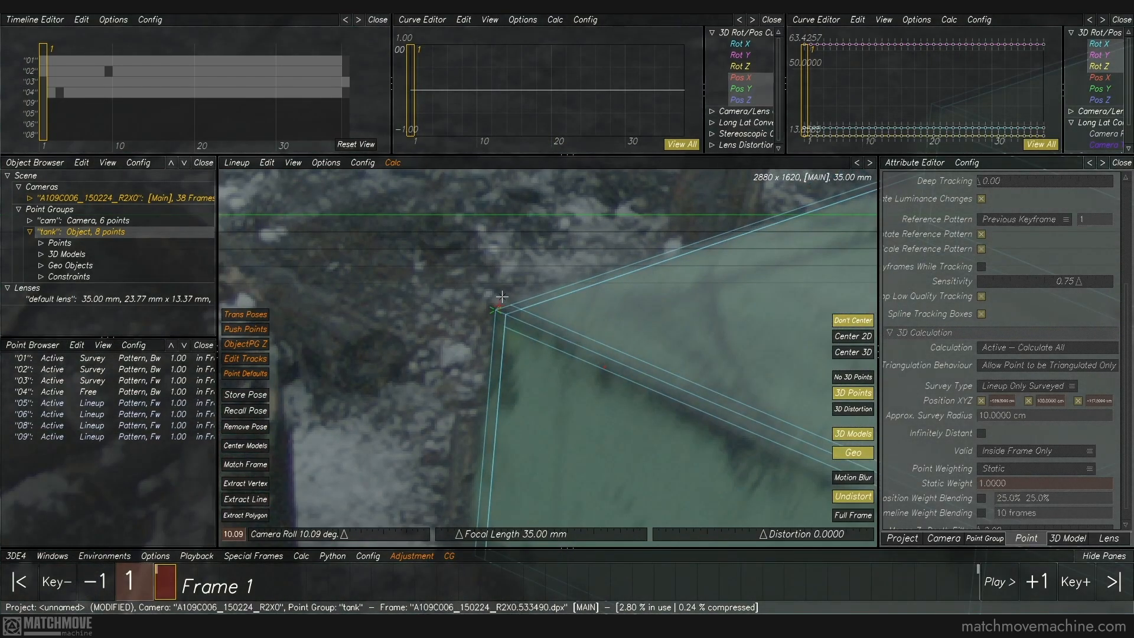
click(606, 367)
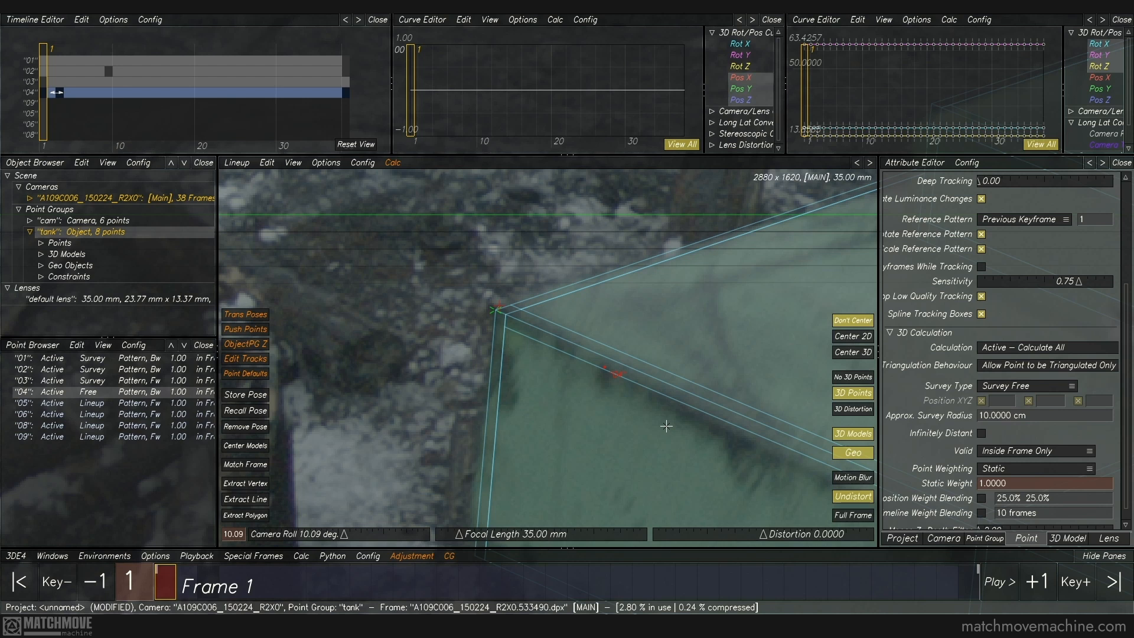
click(266, 165)
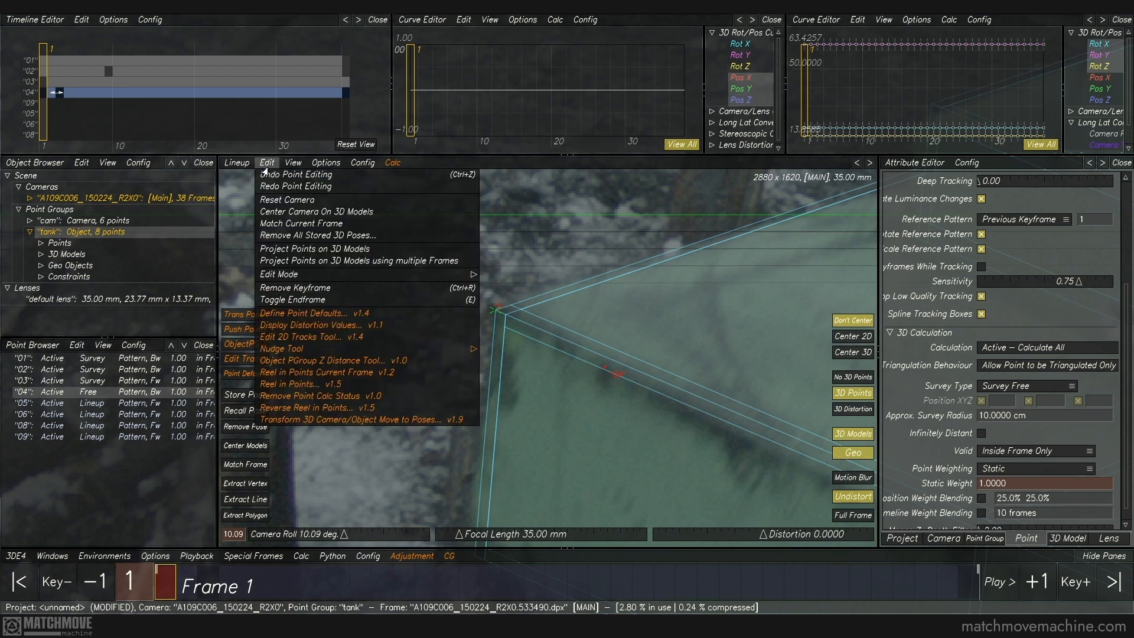
click(272, 249)
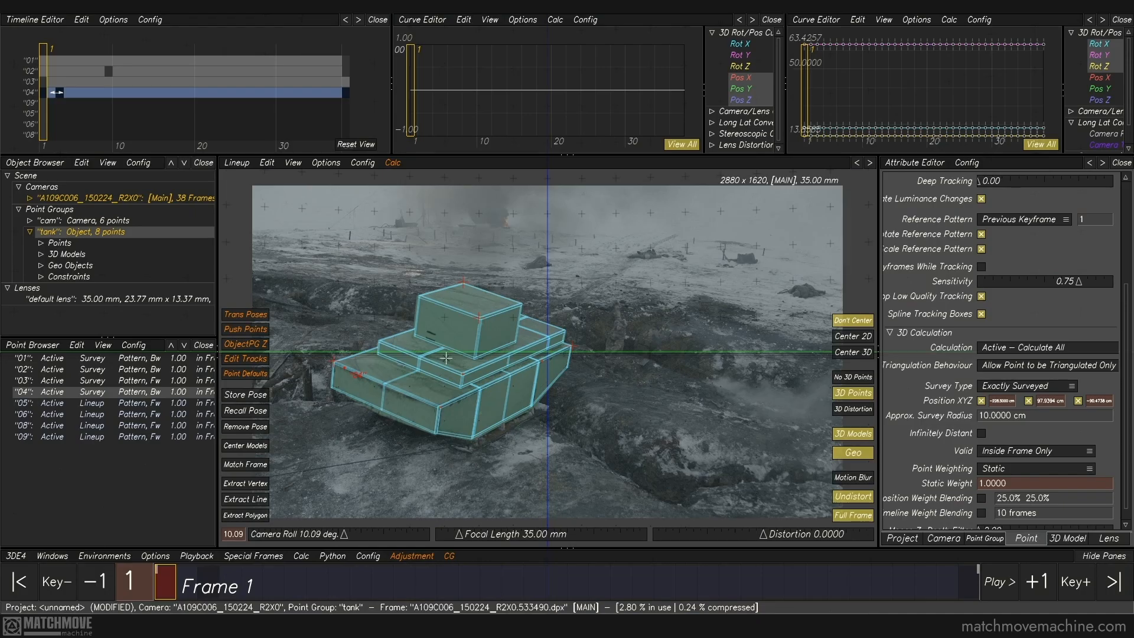
click(399, 429)
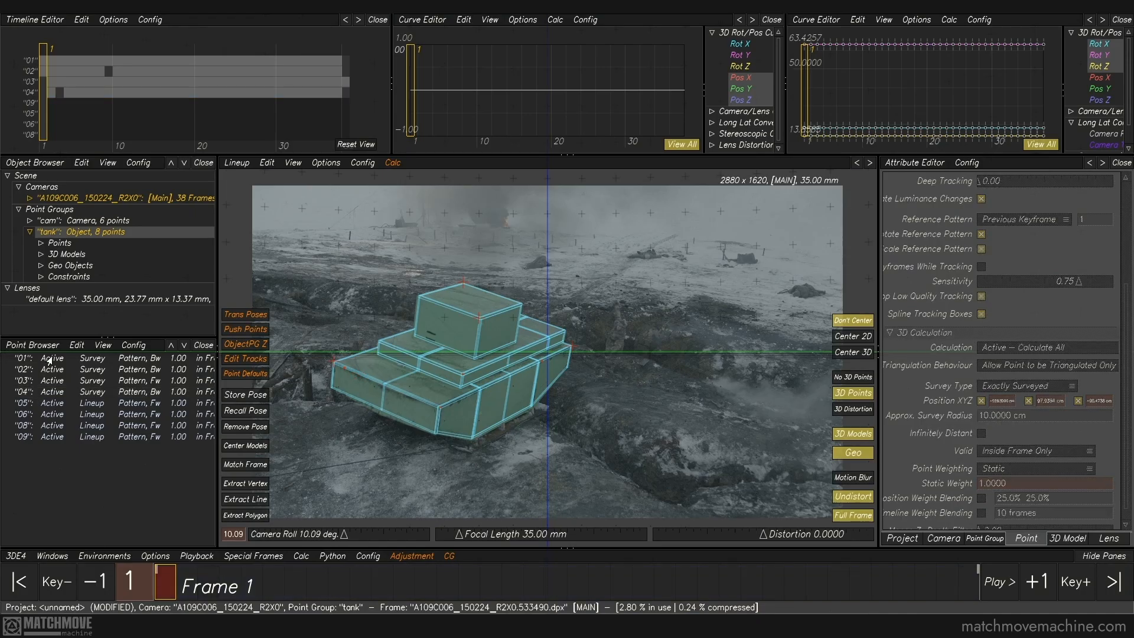
Delete the four lineup points 05, 06, 08 and 09 from the tank point group
drag(50, 361, 48, 468)
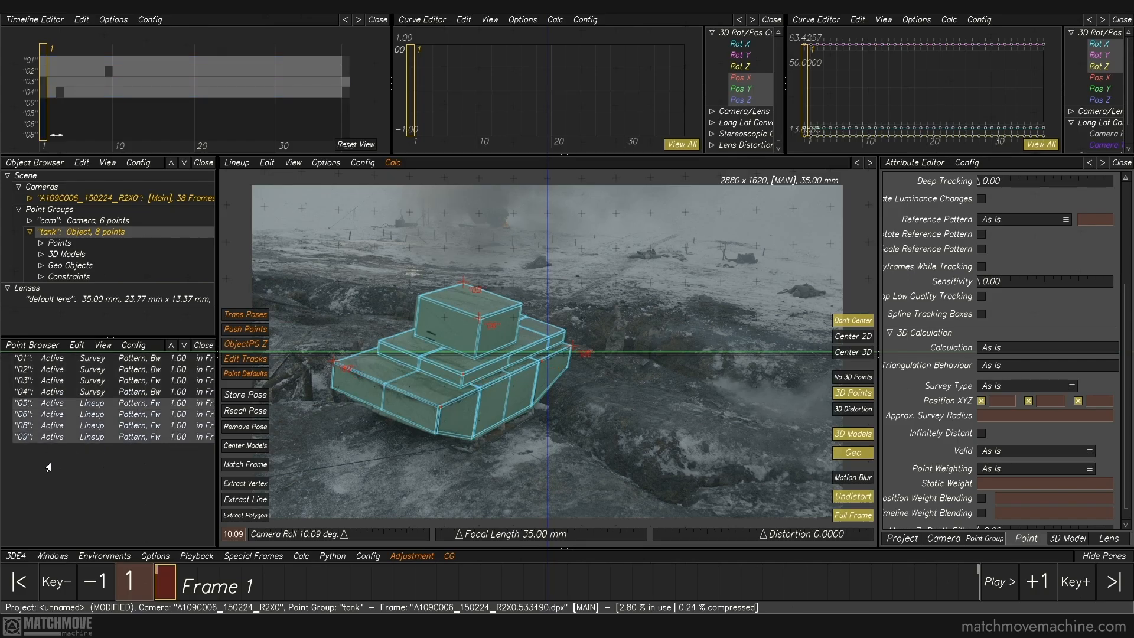
key(Delete)
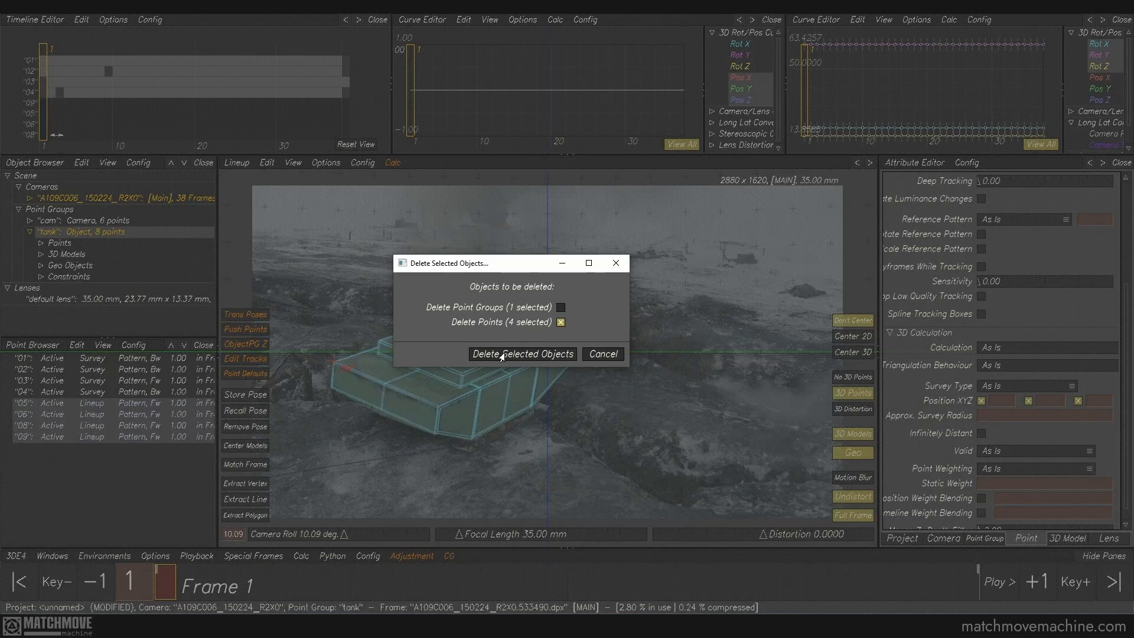
click(504, 354)
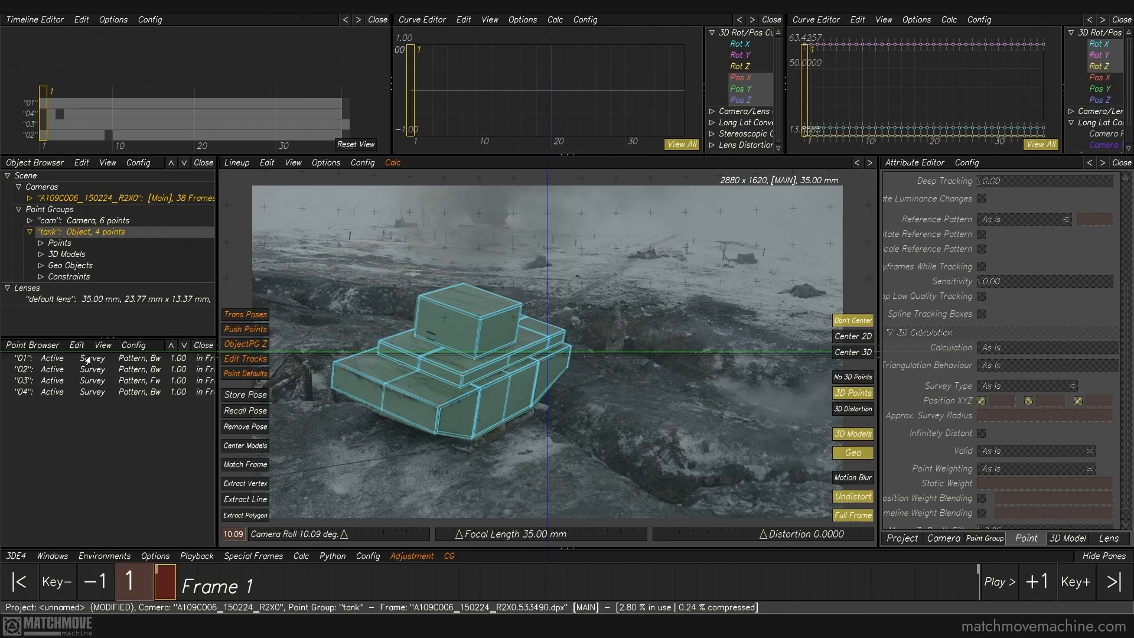
Calculate all point groups from scratch and use the resulting camera and tank solution
click(301, 557)
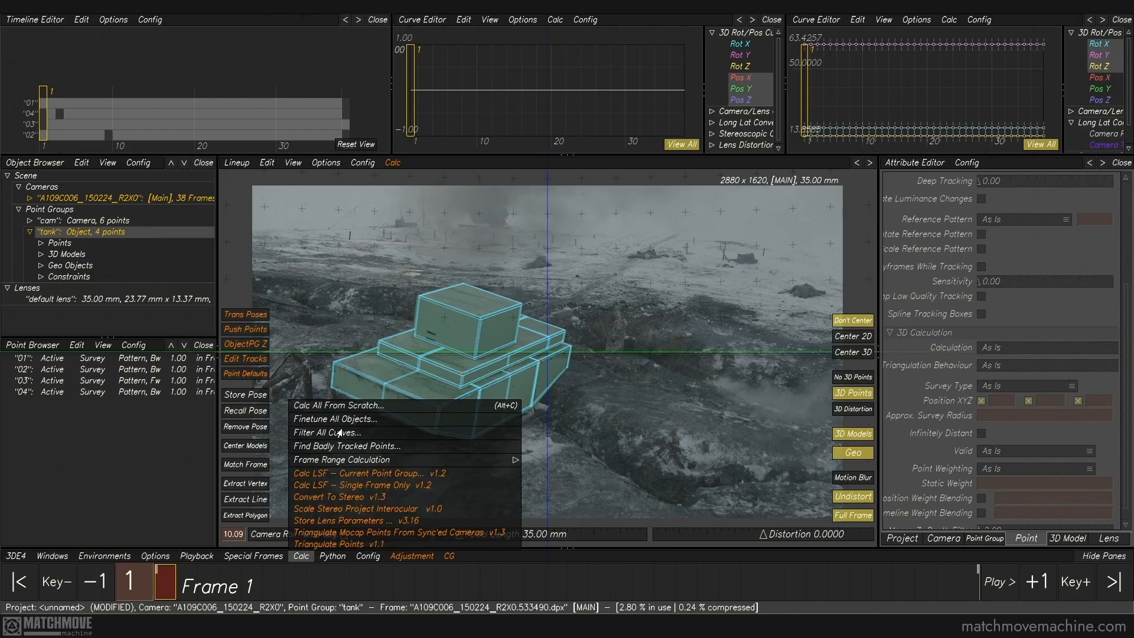
click(343, 407)
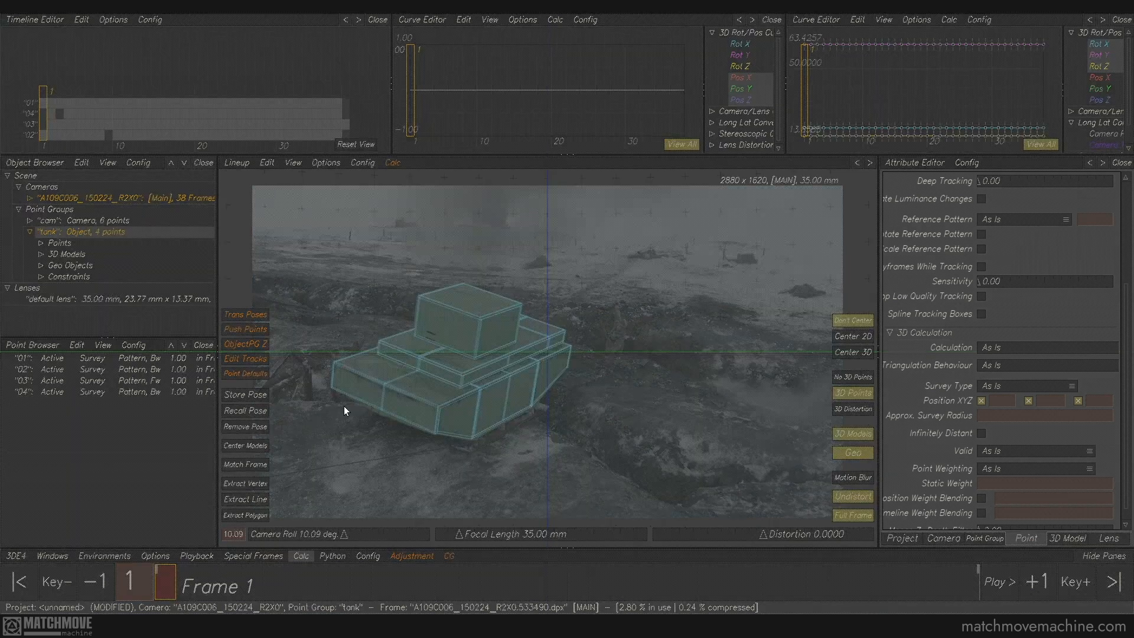
drag(269, 468, 388, 468)
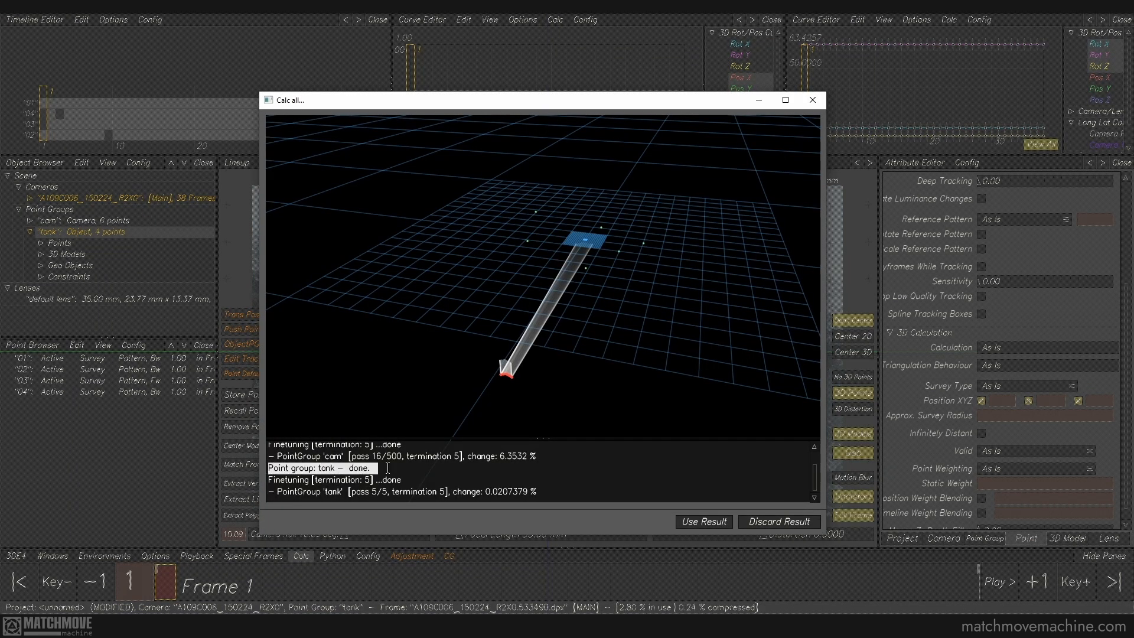
click(387, 468)
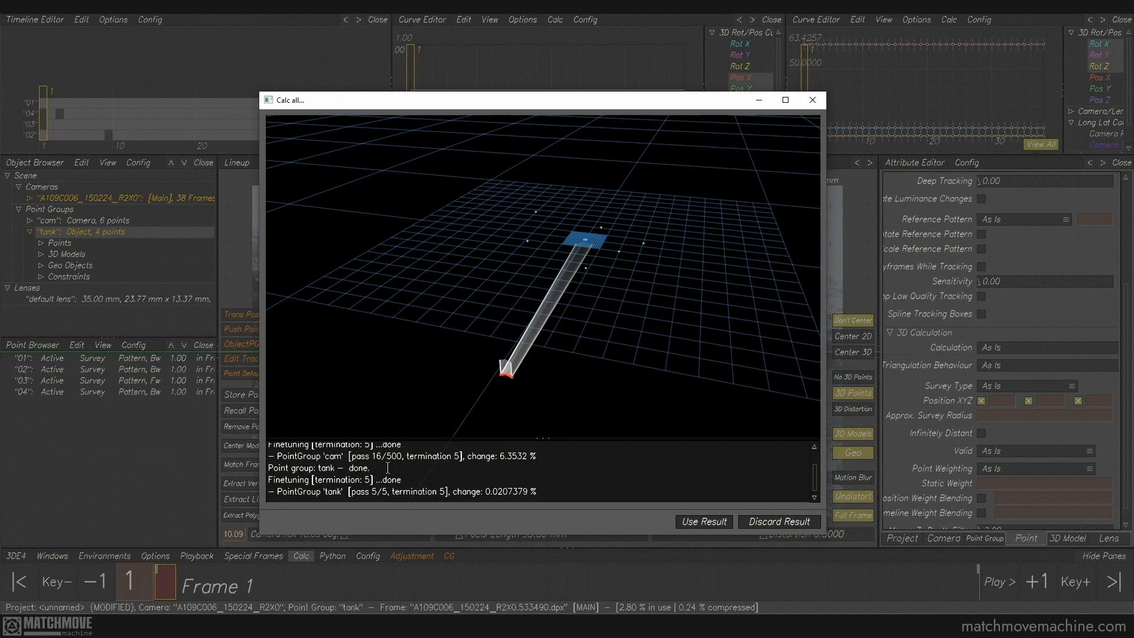
click(686, 522)
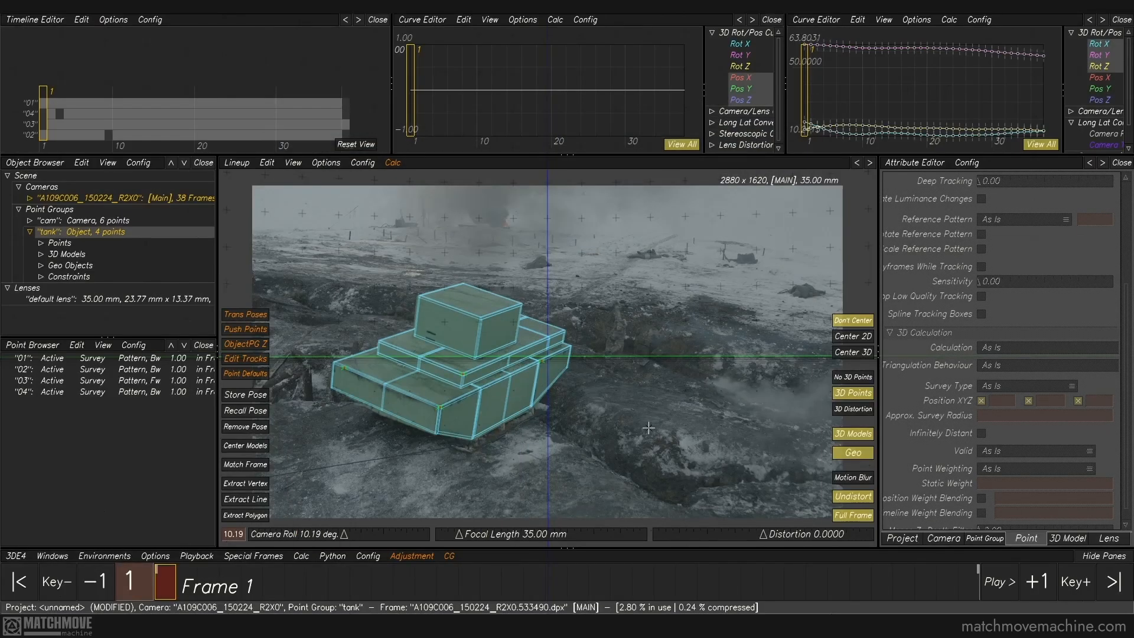
Play back the tank's solved motion over the footage in Lineup and from several angles in 3D Orientation
key(space)
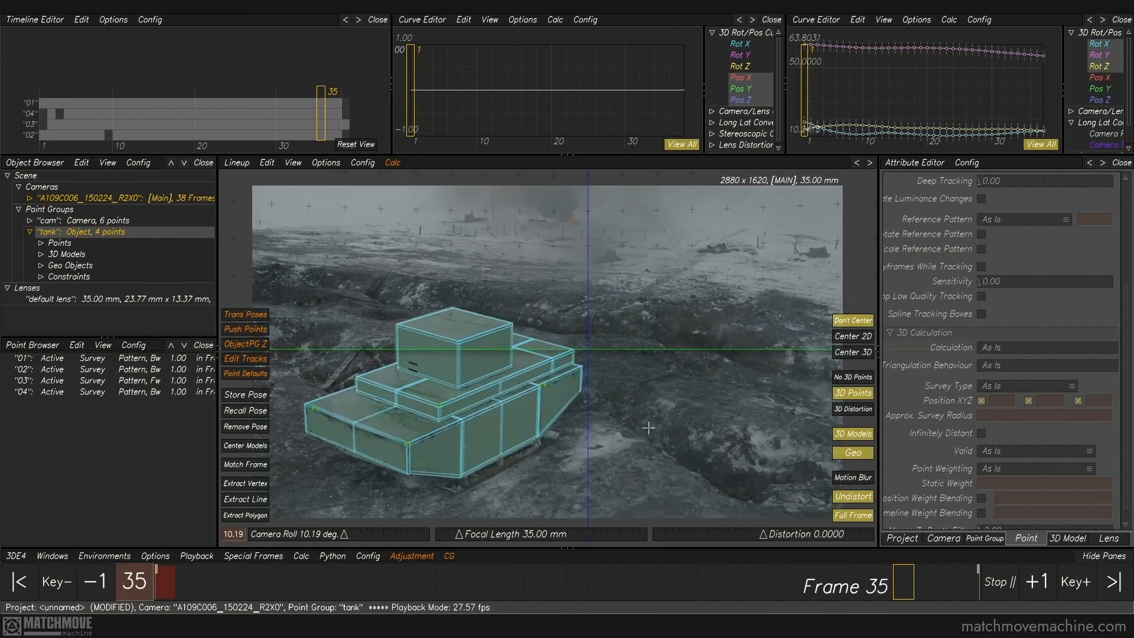
key(space)
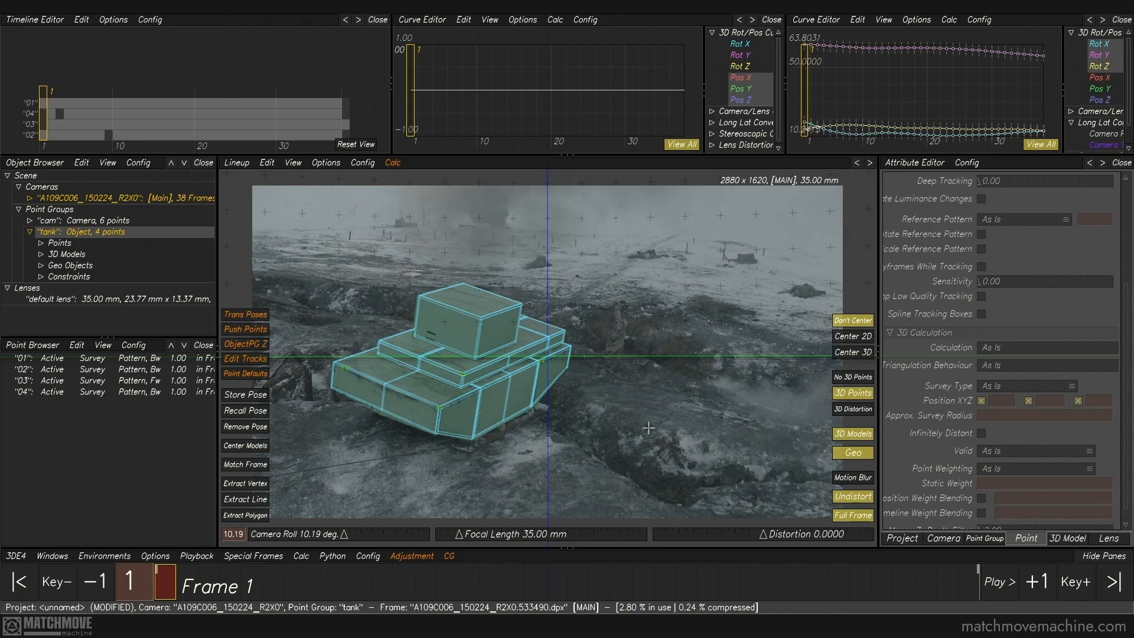
key(F6)
alt+right_drag(649, 428, 596, 303)
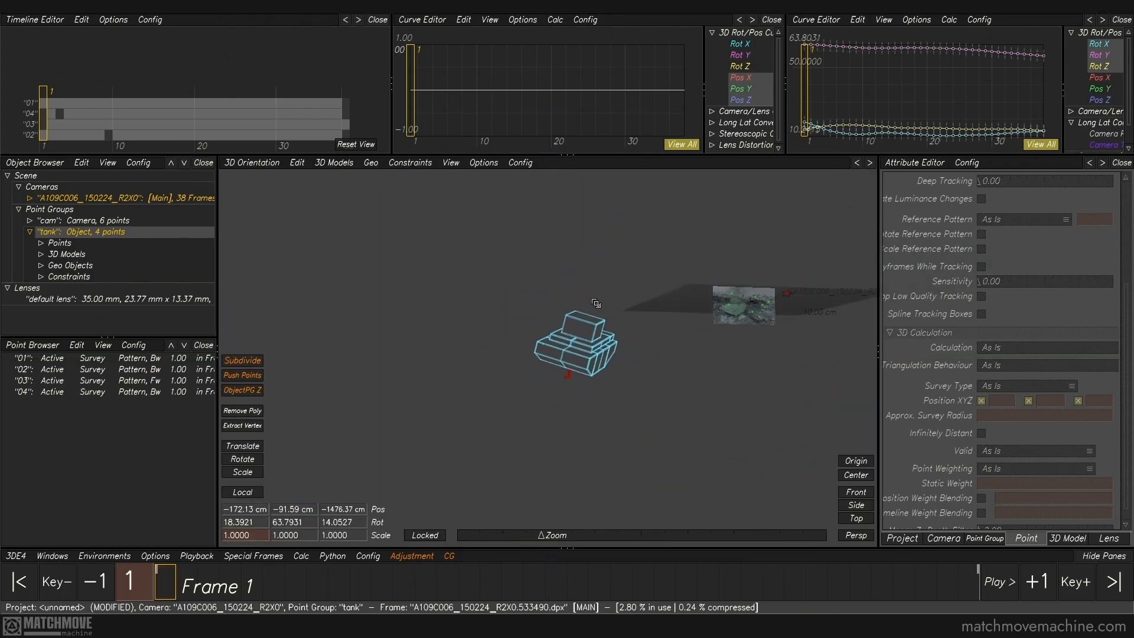
alt+drag(614, 307, 600, 337)
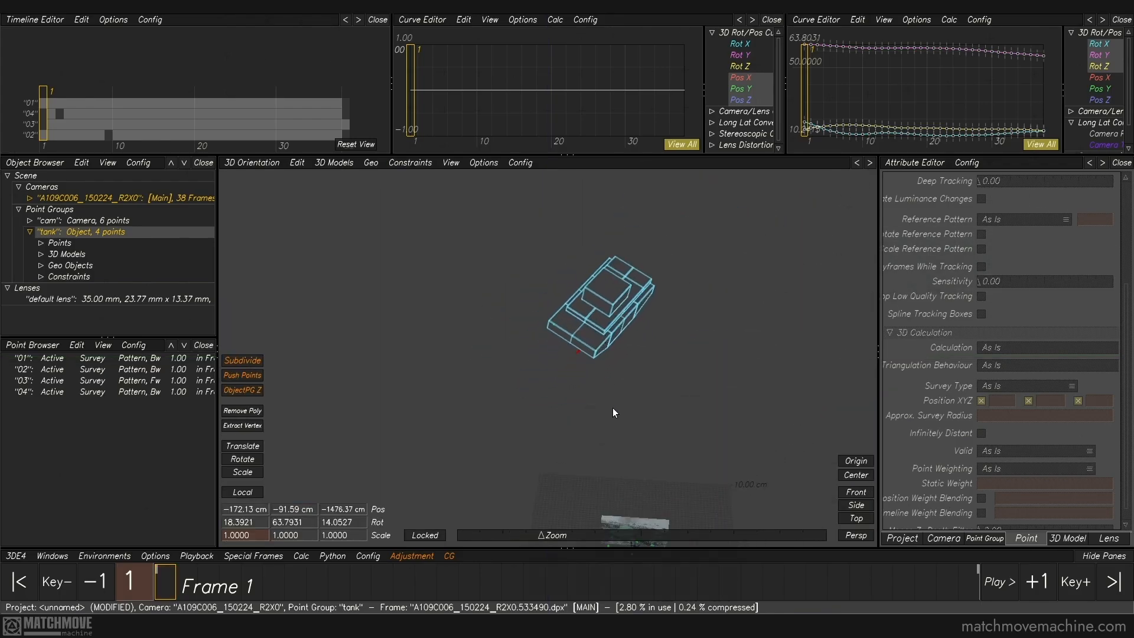
alt+right_drag(613, 408, 612, 384)
alt+drag(612, 385, 594, 382)
key(space)
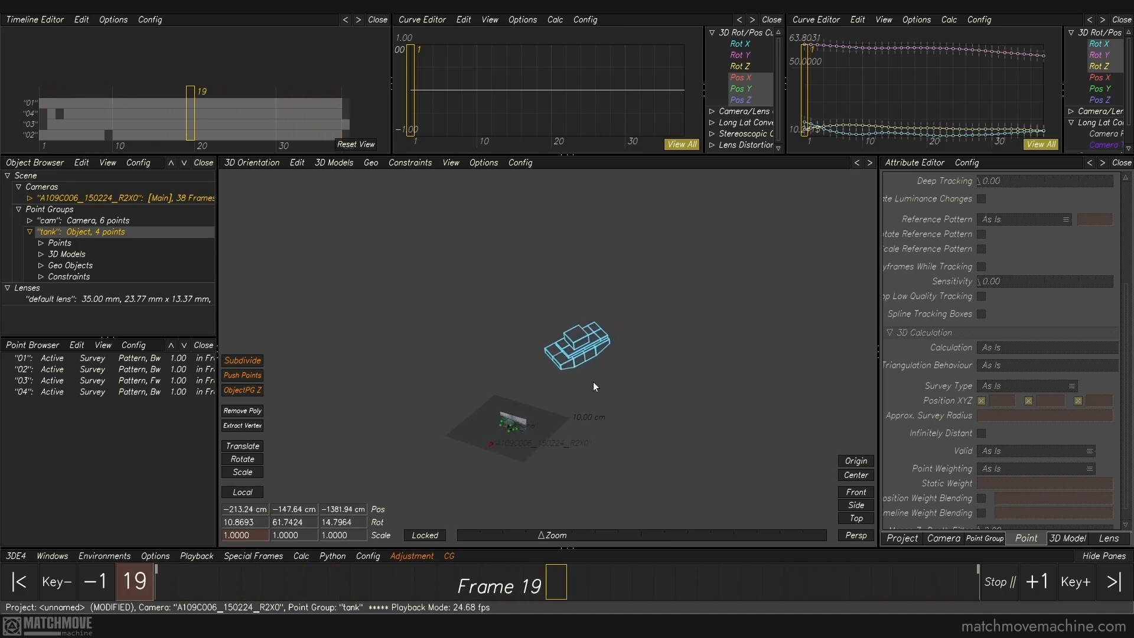
scroll(559, 440, up, 3)
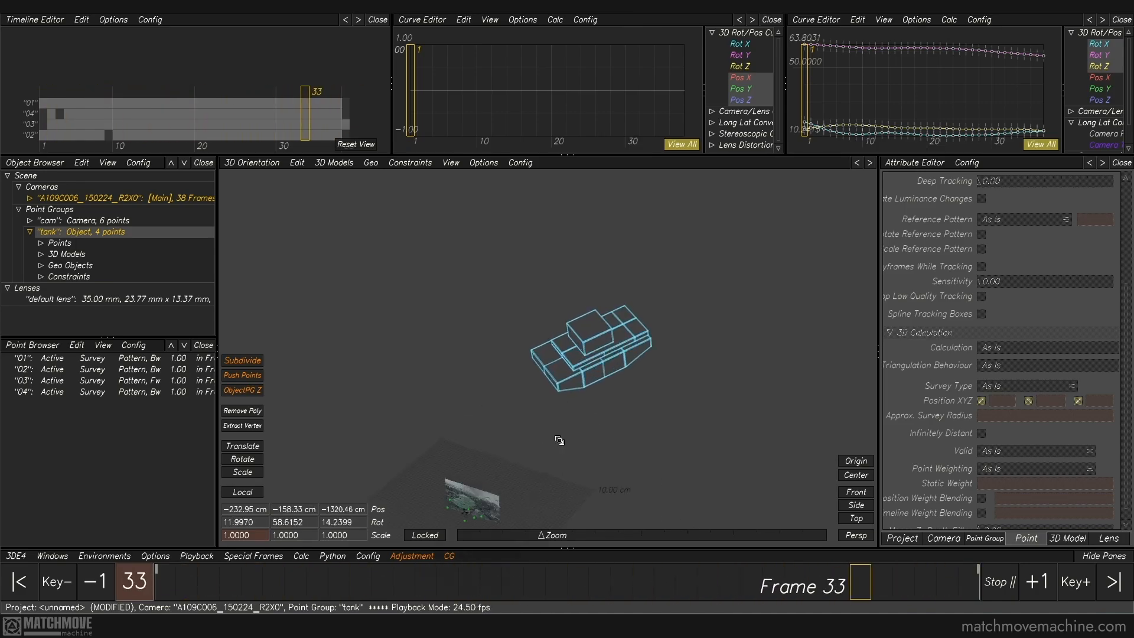
key(space)
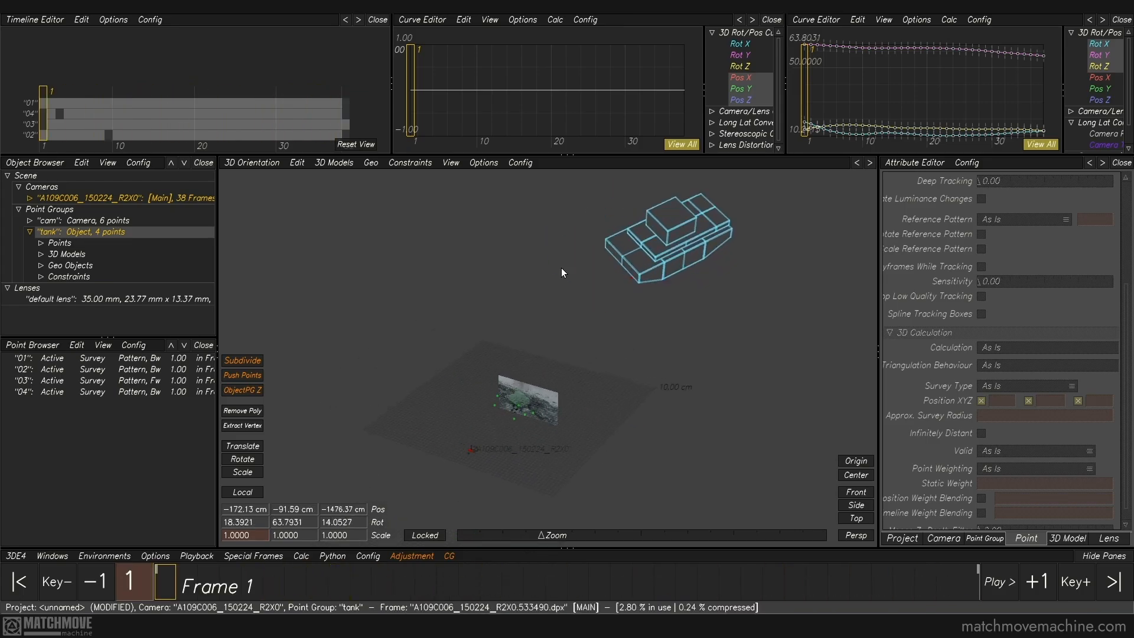
Examine in Lineup how closely the model fits the filmed turret and hull throughout the shot, especially around frames 9 and 10
key(F2)
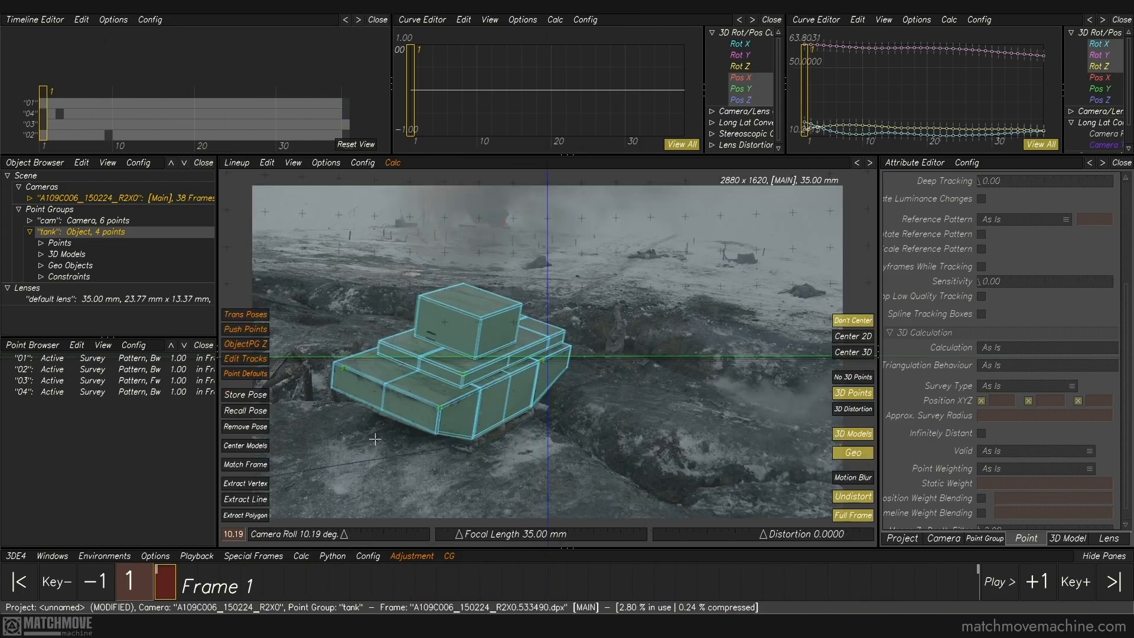
drag(177, 584, 338, 588)
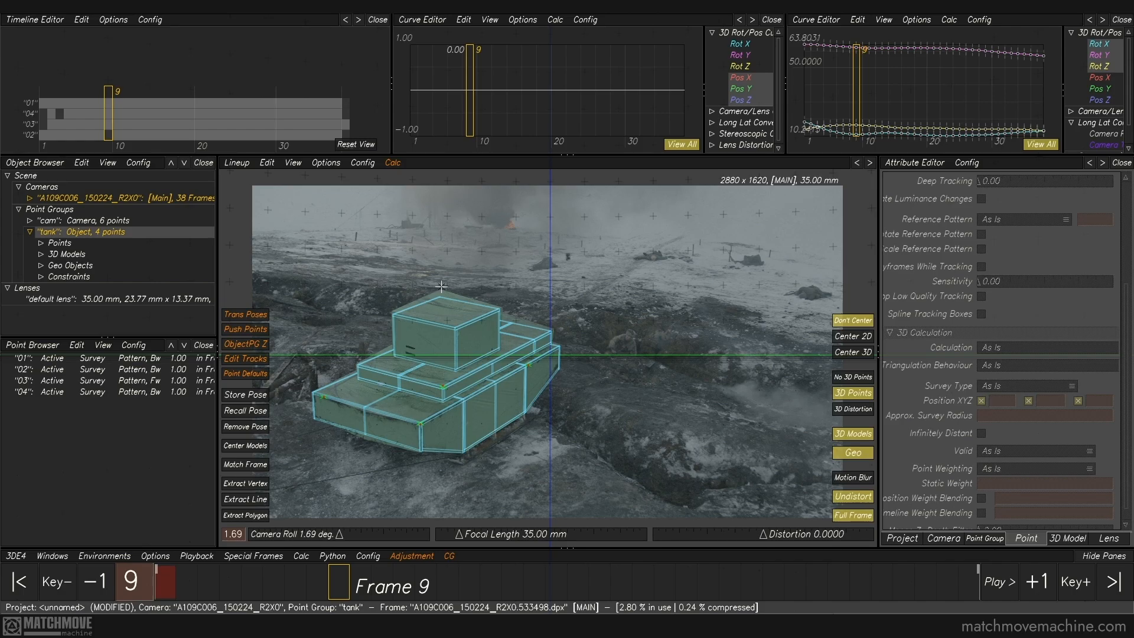
scroll(440, 288, up, 5)
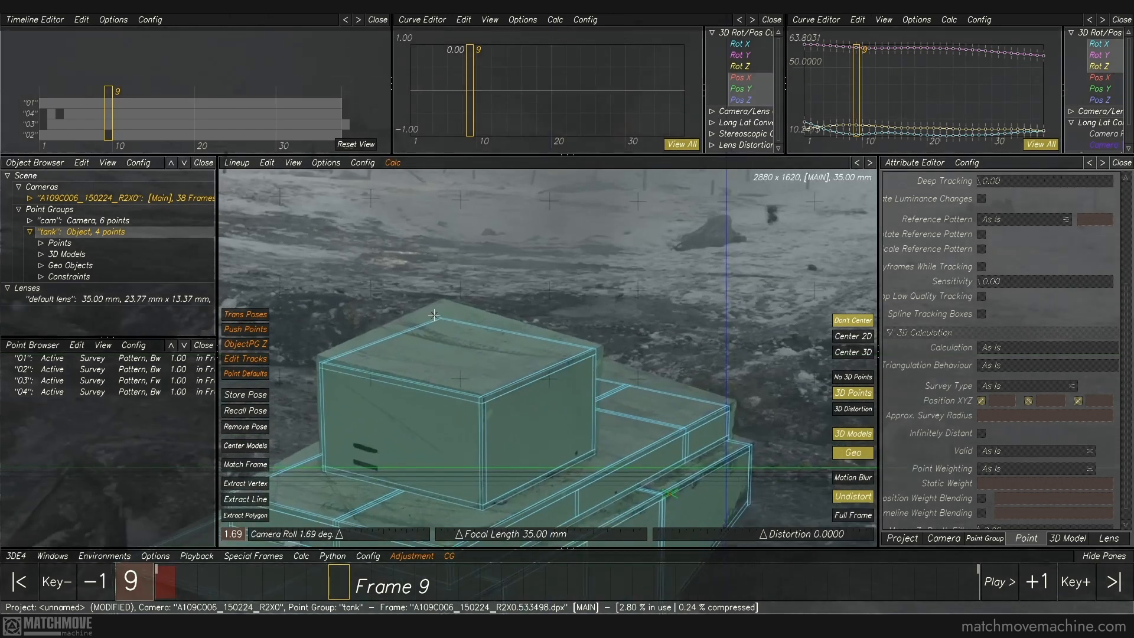
drag(349, 585, 1078, 585)
drag(958, 584, 361, 585)
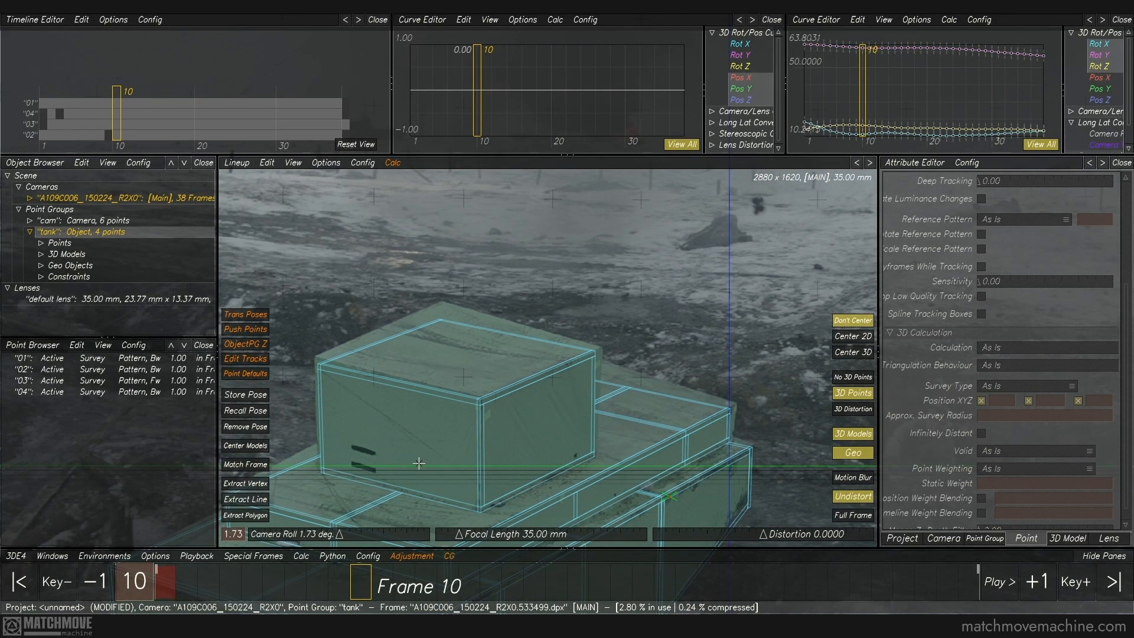
middle_drag(418, 463, 557, 233)
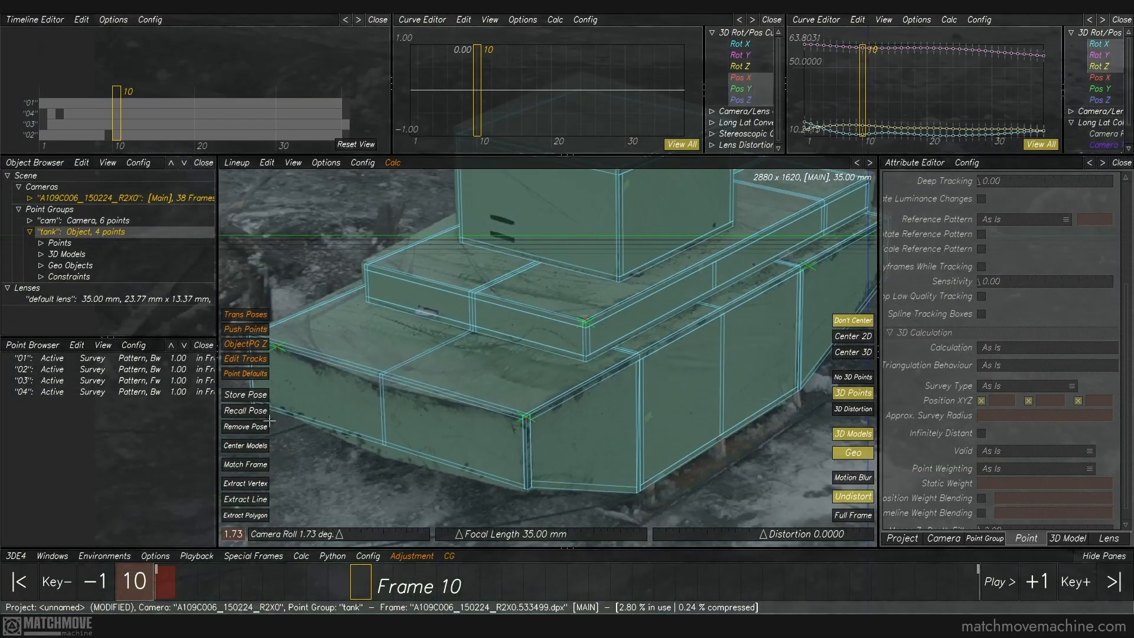
middle_drag(706, 215, 623, 359)
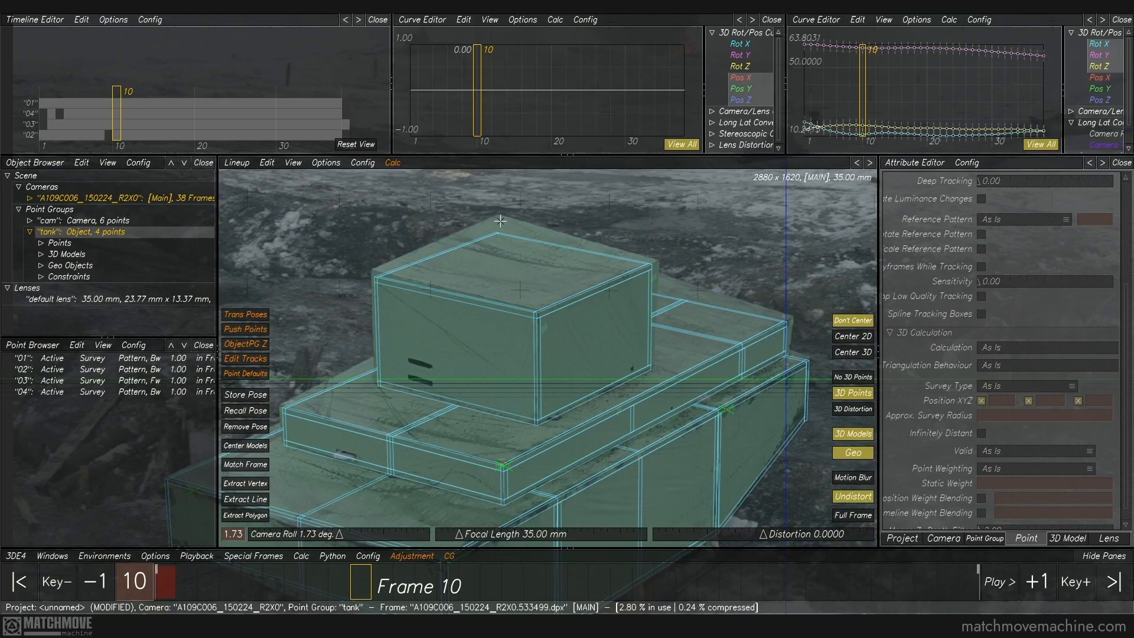
Inspect the filmed turret without the model in Manual Tracking, and compare it with the Lineup overlay at frame 1
key(F1)
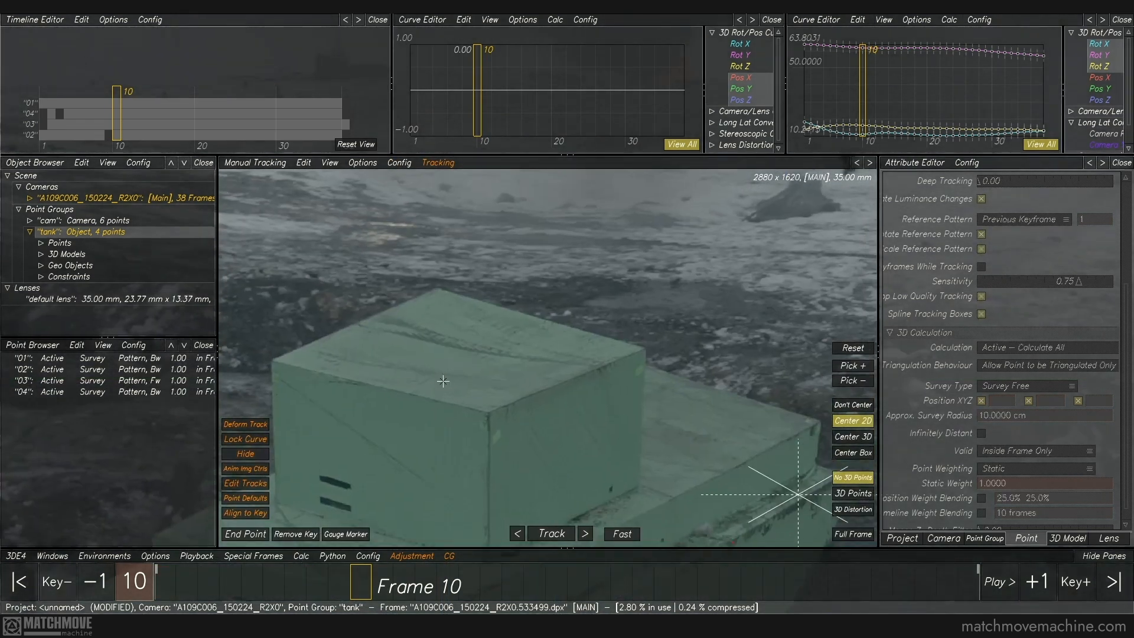
drag(346, 584, 165, 585)
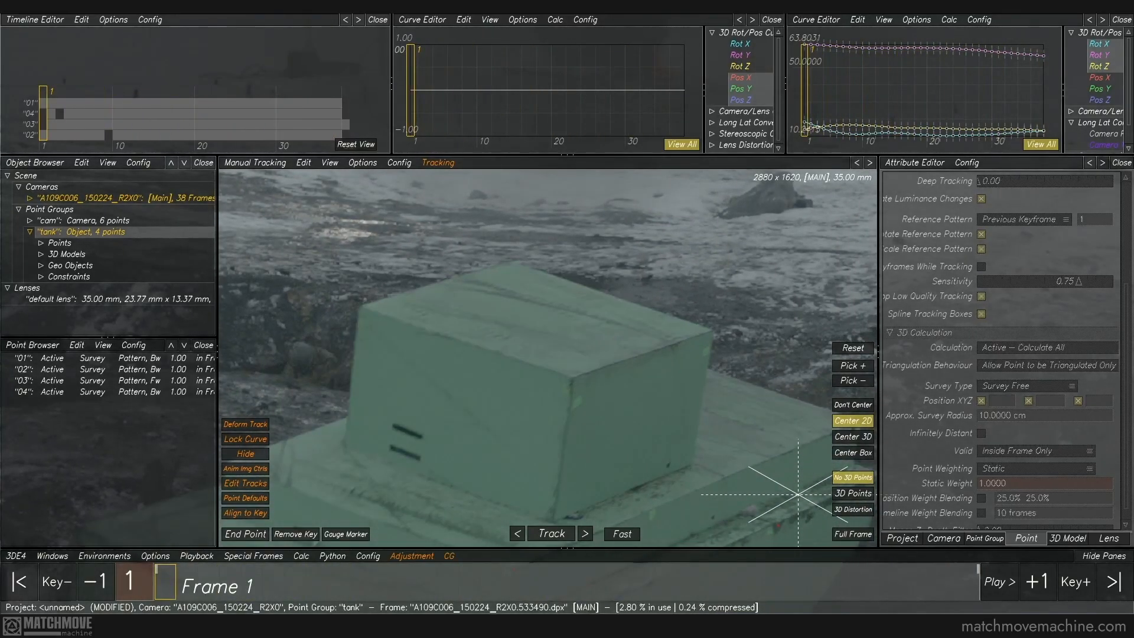
key(F2)
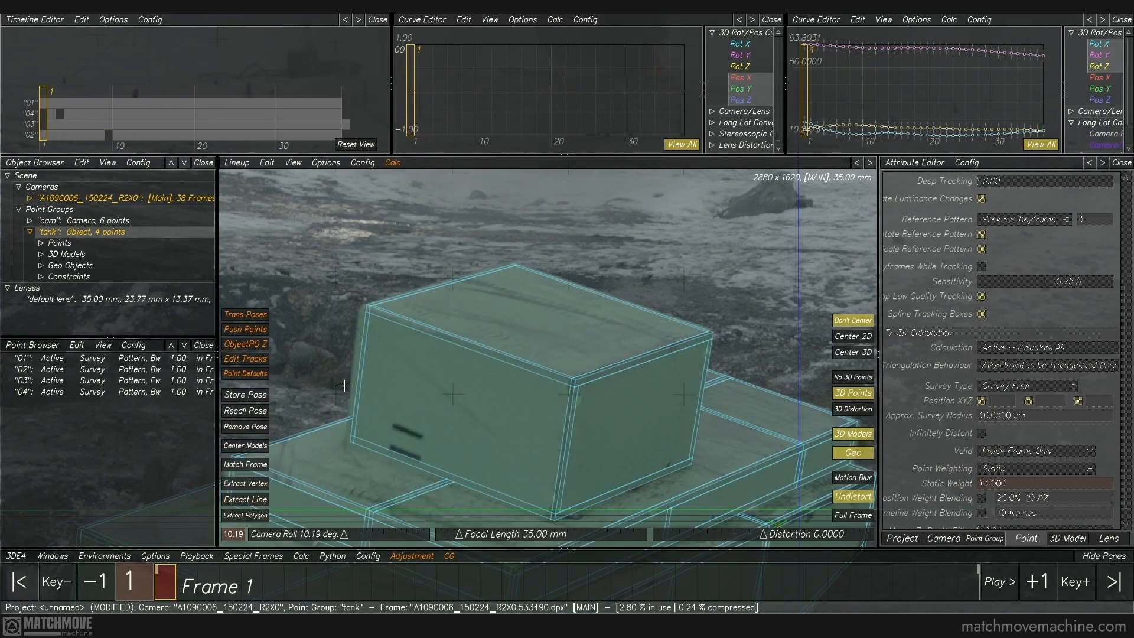
Store the tank's pose at frames 1, 38 and 33
scroll(407, 382, down, 1)
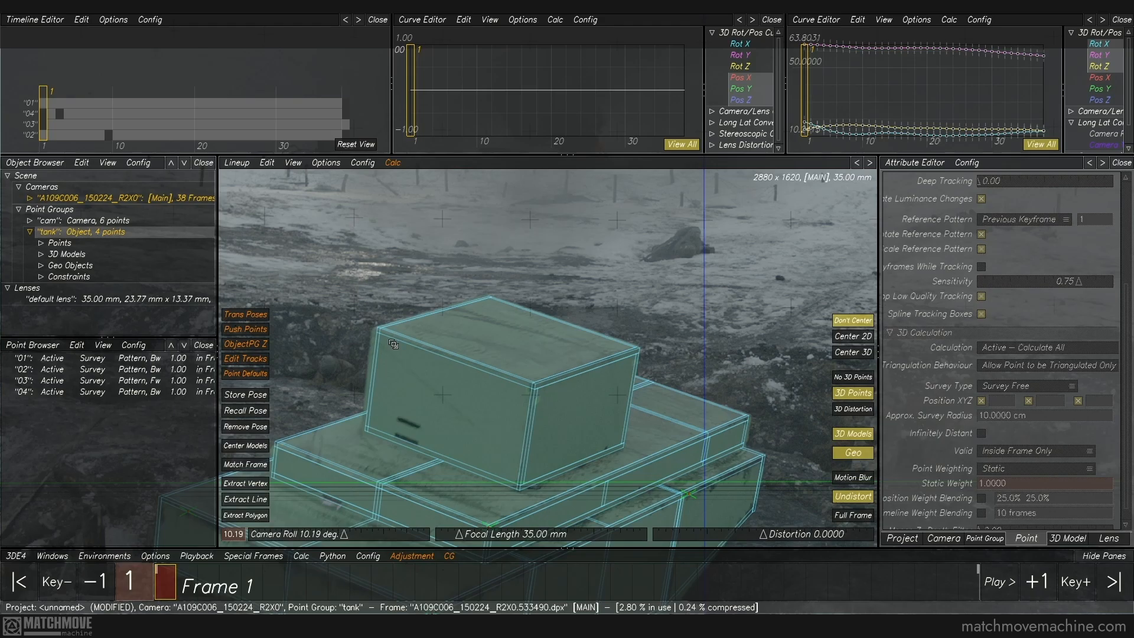
scroll(393, 343, down, 1)
key(f)
click(236, 397)
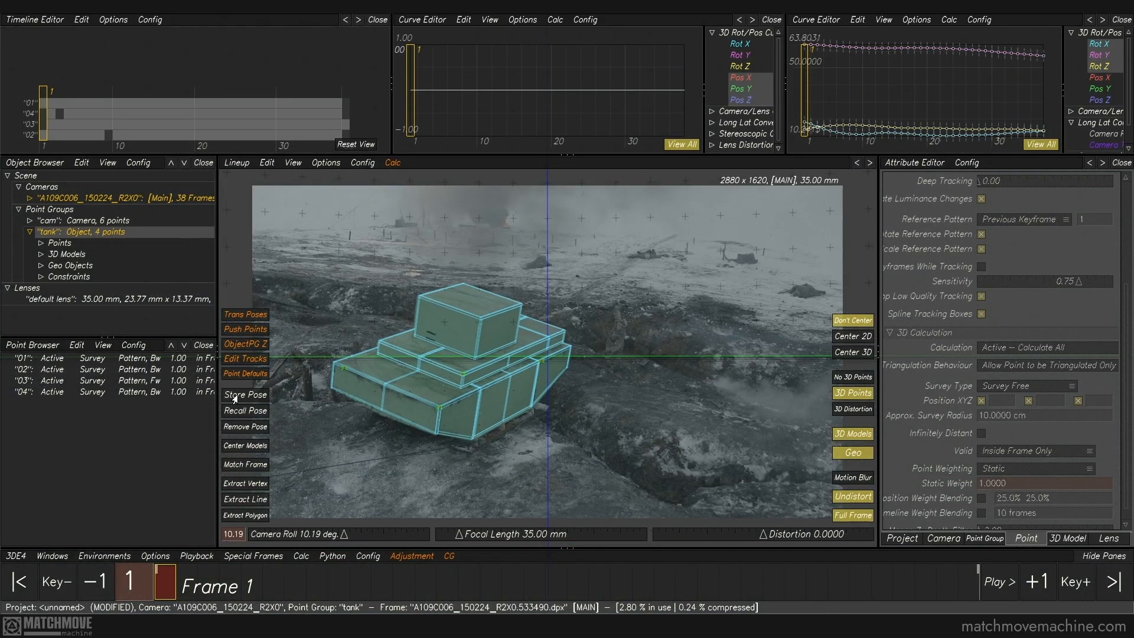
drag(174, 581, 969, 581)
click(247, 399)
drag(231, 589, 860, 609)
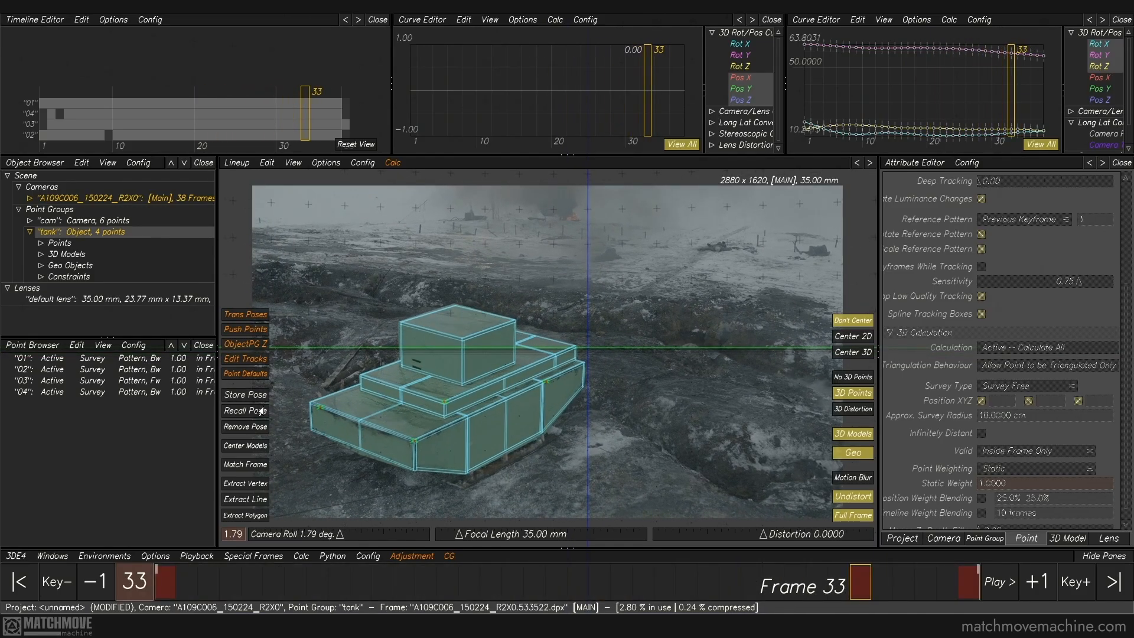
At frame 7, extract the turret's rear top corner vertex, align it with the filmed corner, and store the pose
drag(218, 582, 295, 584)
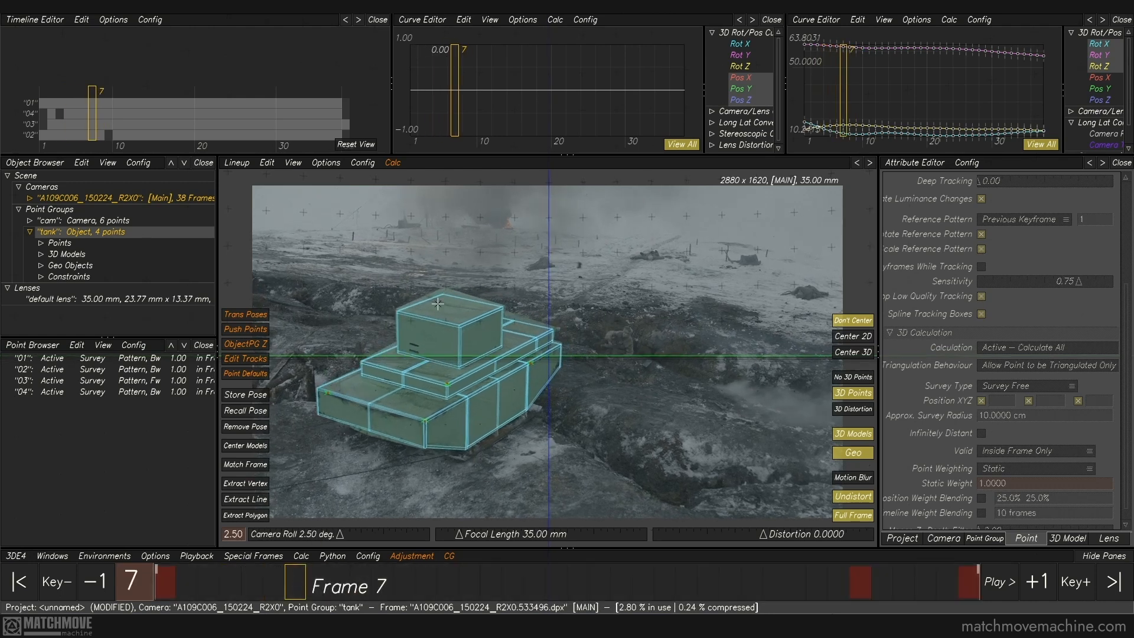
scroll(437, 304, up, 5)
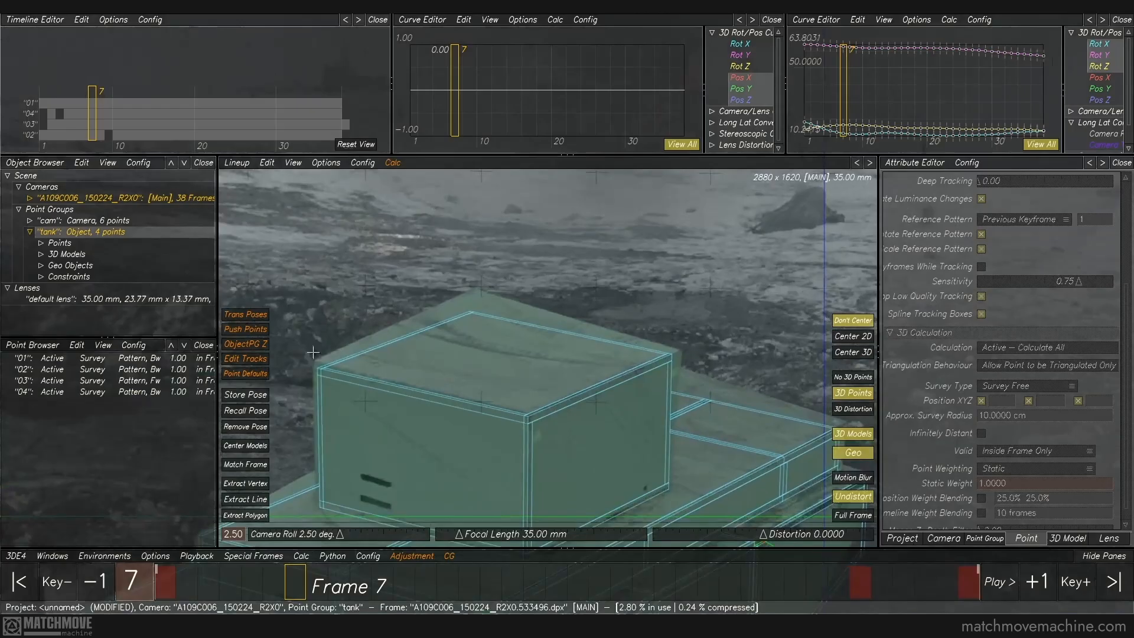
click(247, 484)
drag(471, 310, 469, 287)
key(f)
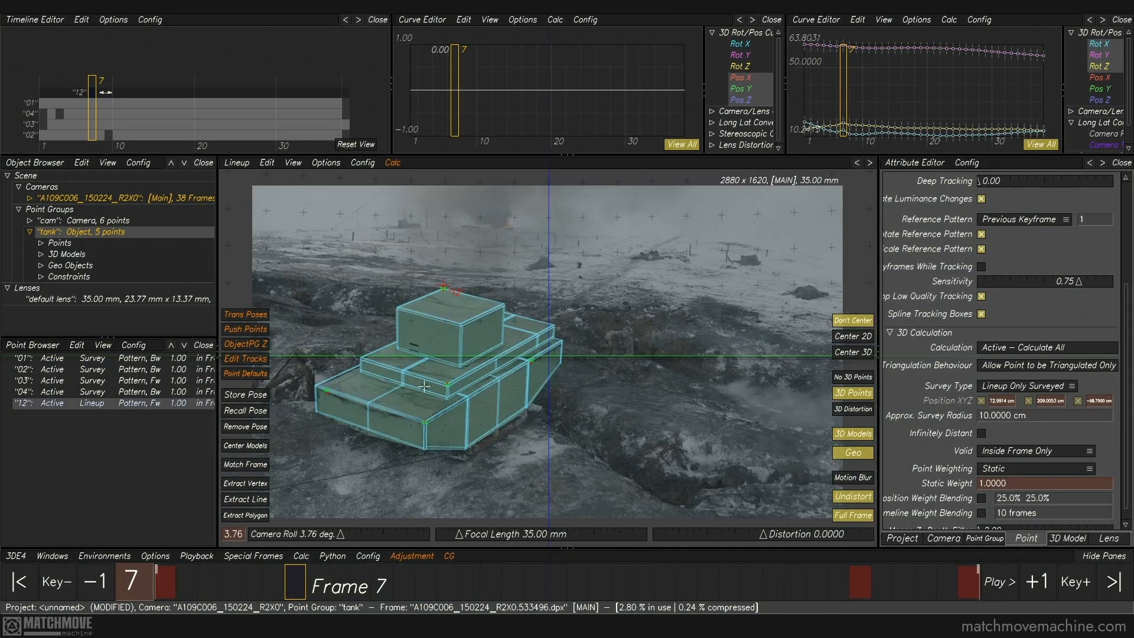
click(252, 396)
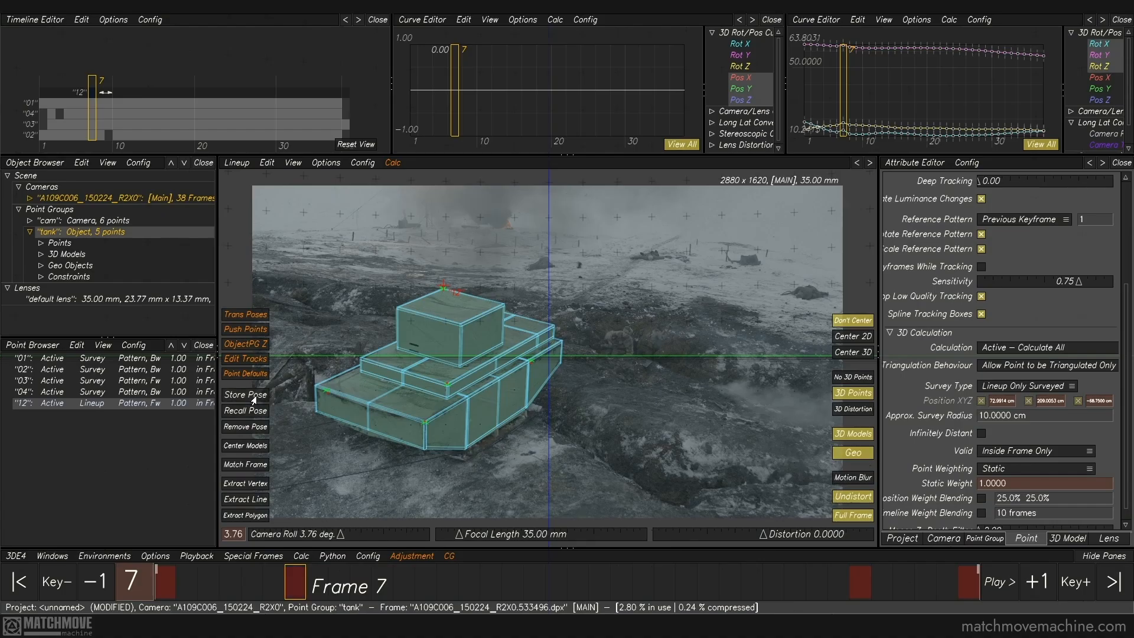
Recalculate everything from scratch with the turret lineup point included and use the result
click(301, 556)
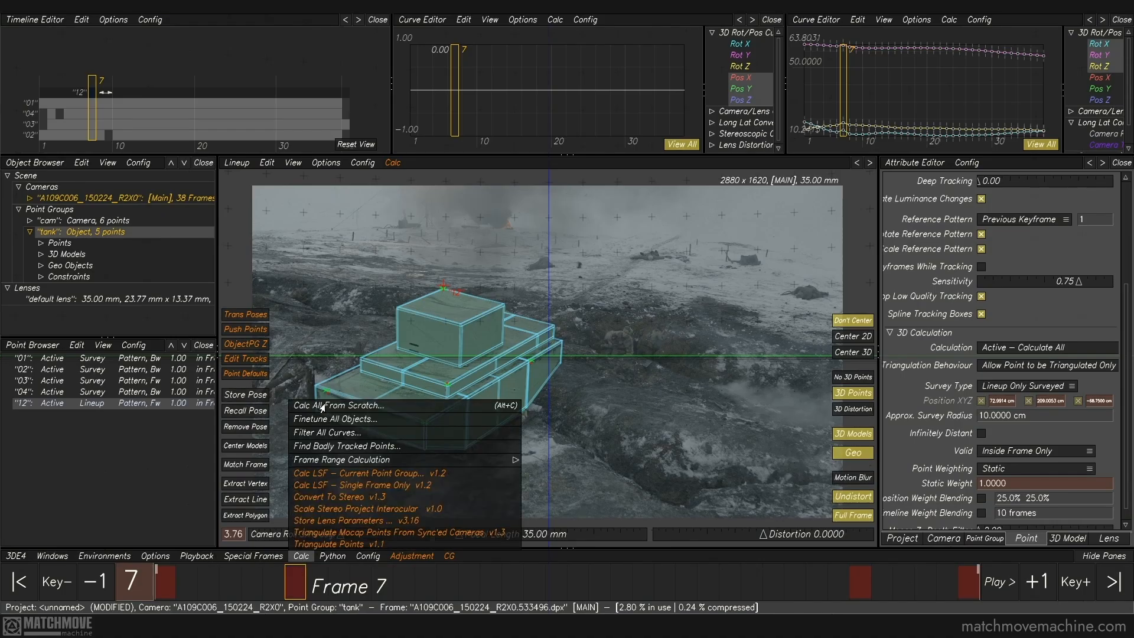
click(322, 405)
click(701, 523)
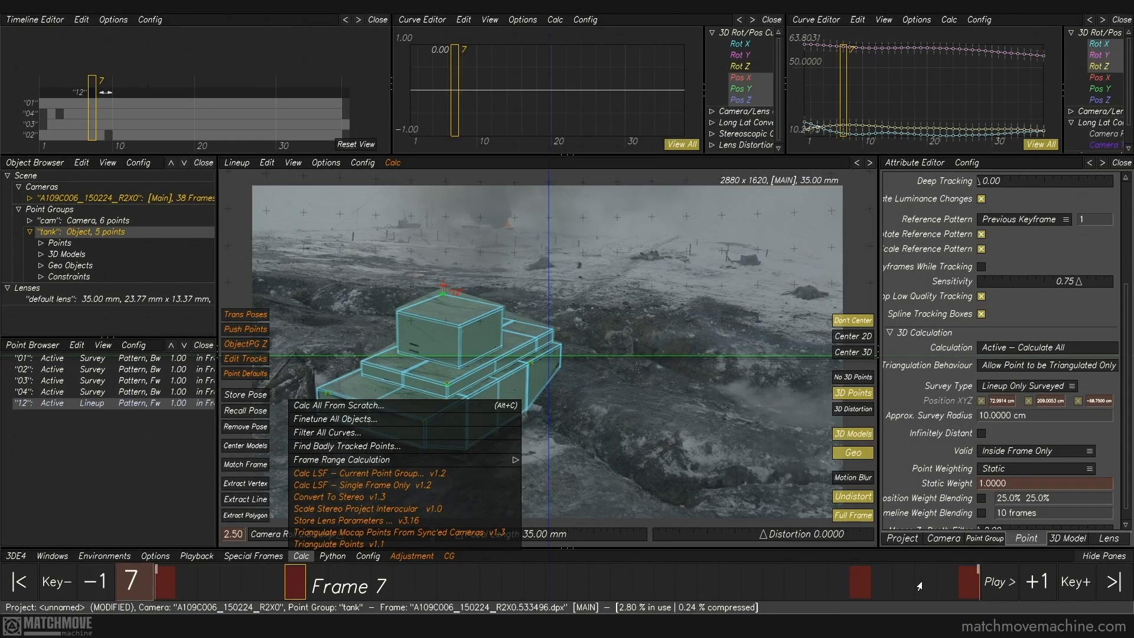
Transform the tank's object move to the stored poses at frames 1, 7, 33 and 38, and check the alignment back to frame 1
click(245, 315)
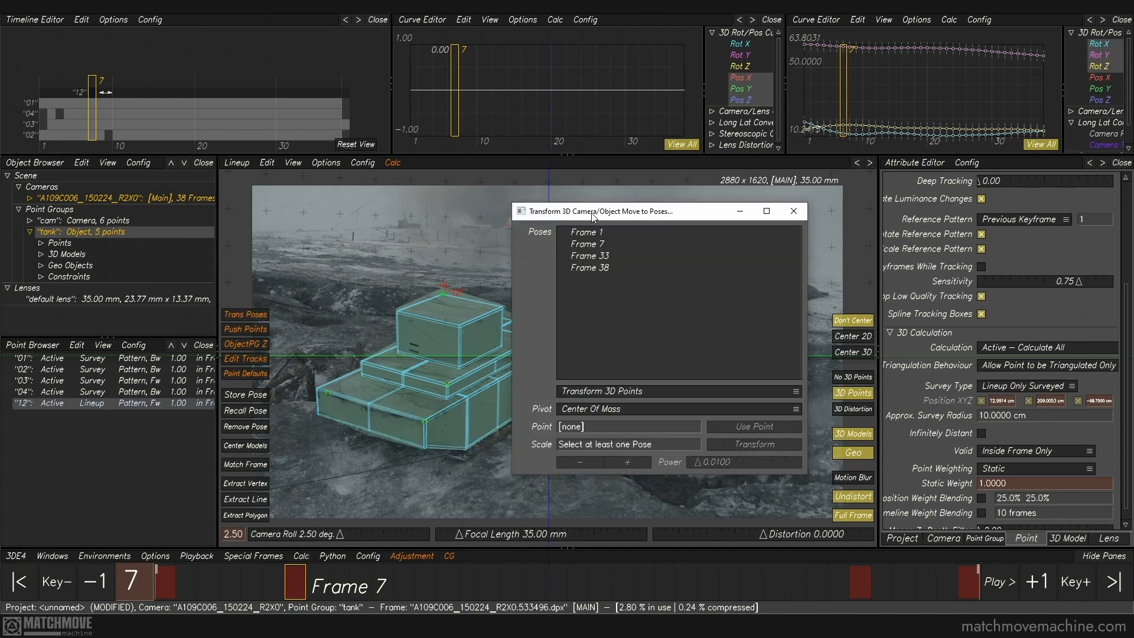
drag(582, 233, 578, 289)
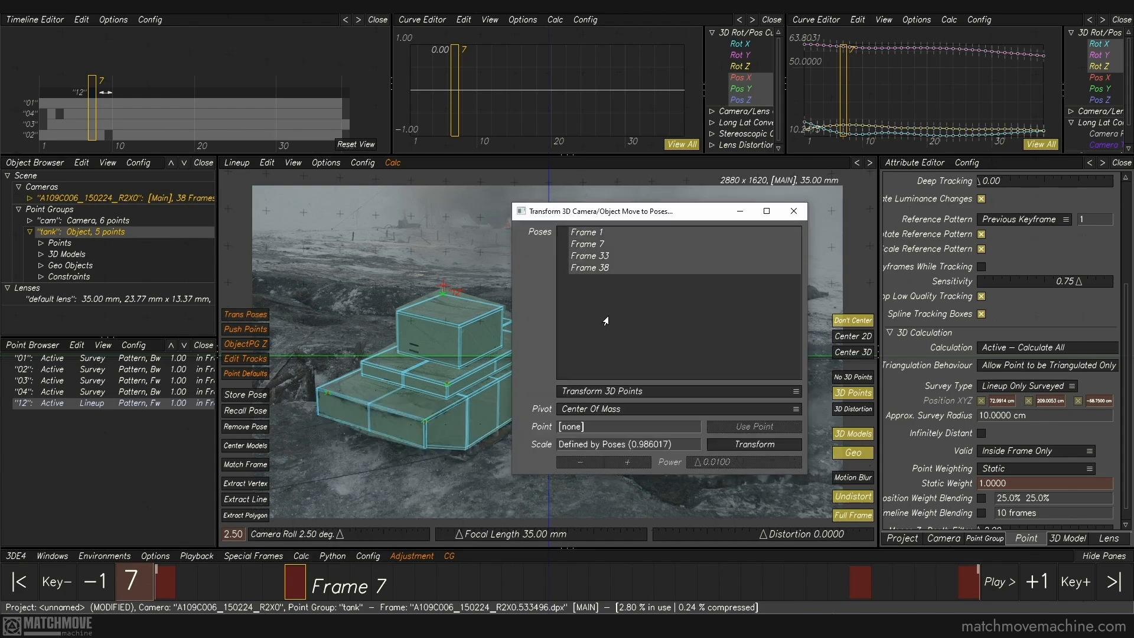
click(716, 449)
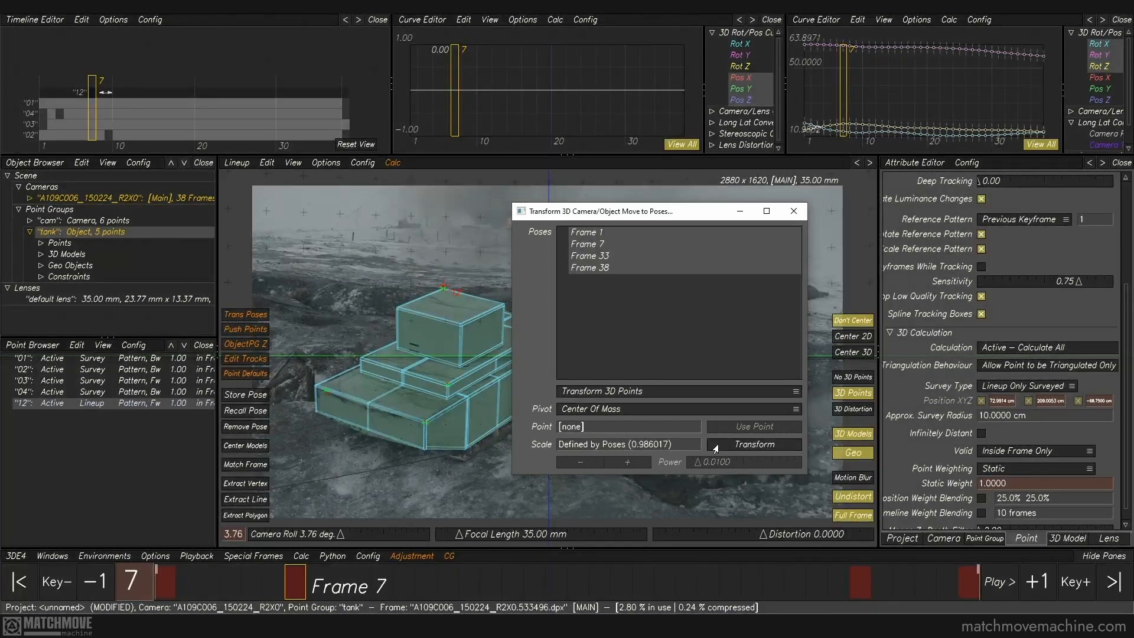
click(794, 211)
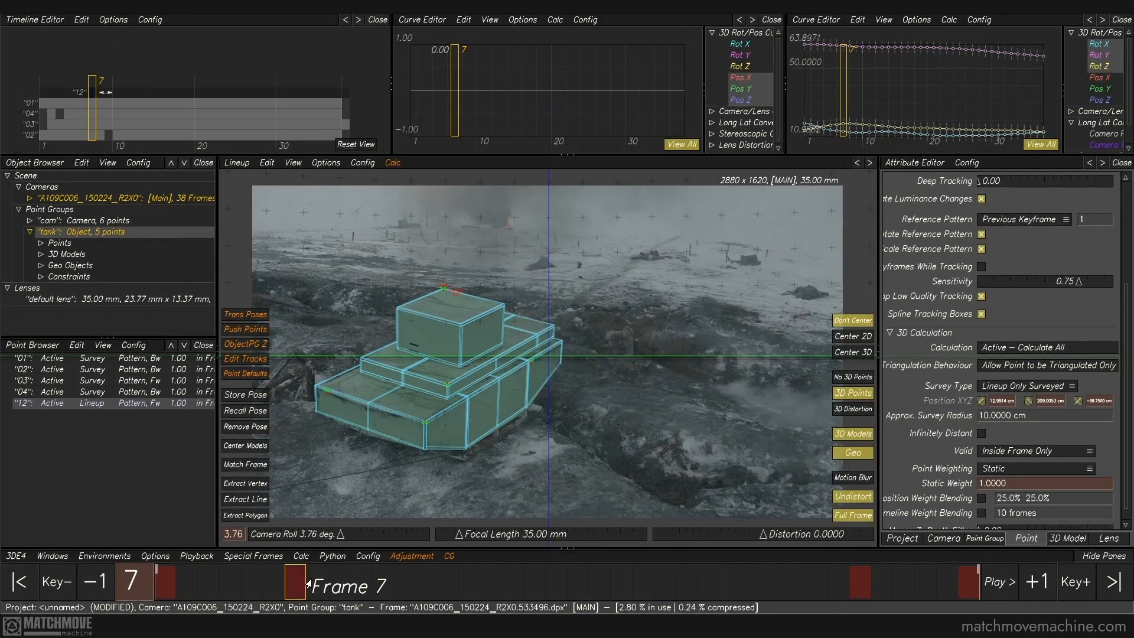
drag(301, 587, 150, 603)
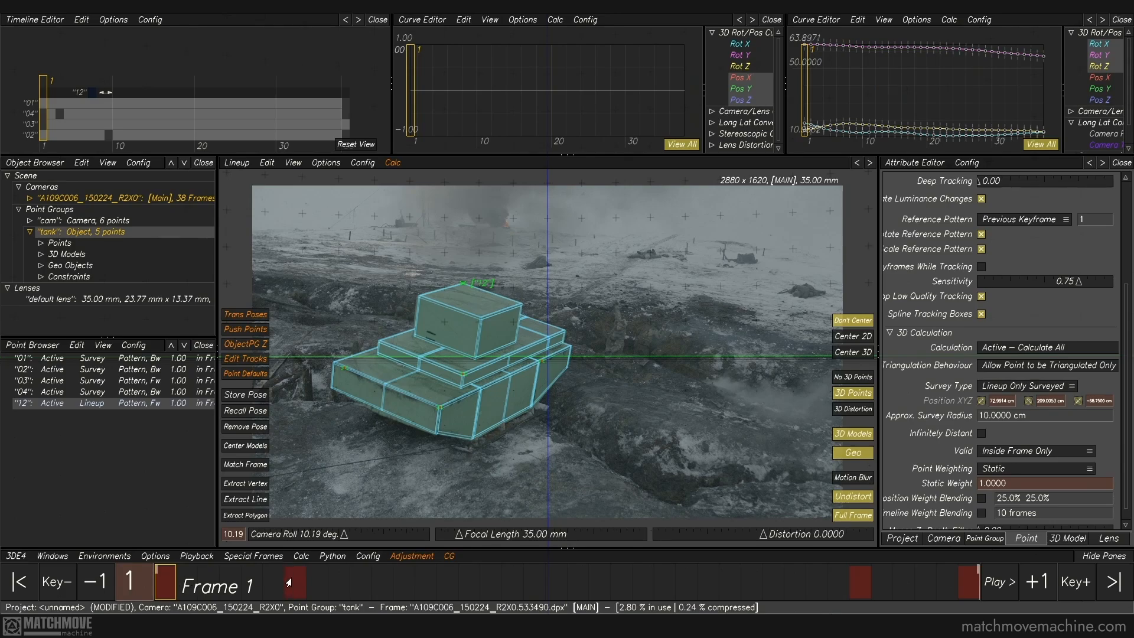
Play back the tank's object move against the filmed plate and in the 3D view
key(space)
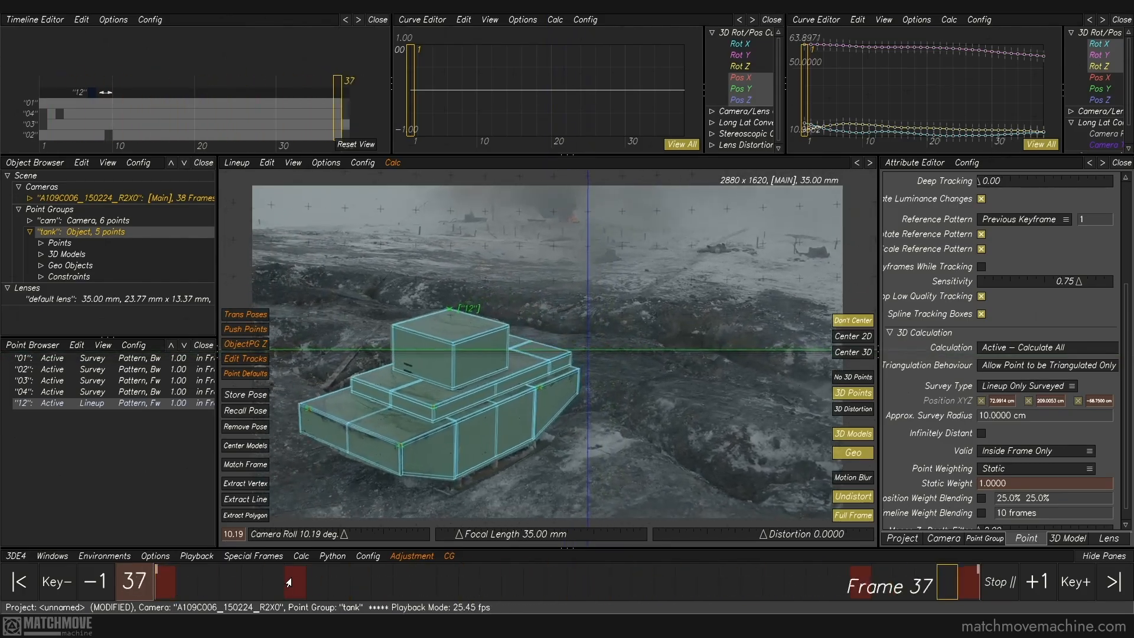
key(space)
key(F6)
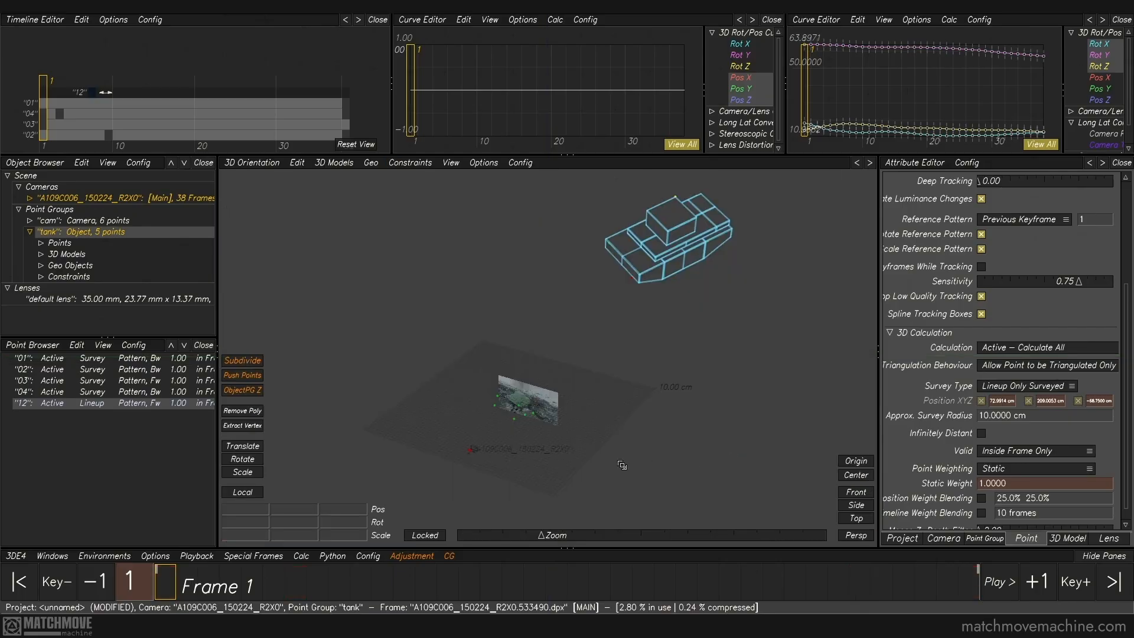
key(space)
middle_drag(611, 442, 420, 399)
scroll(420, 399, up, 5)
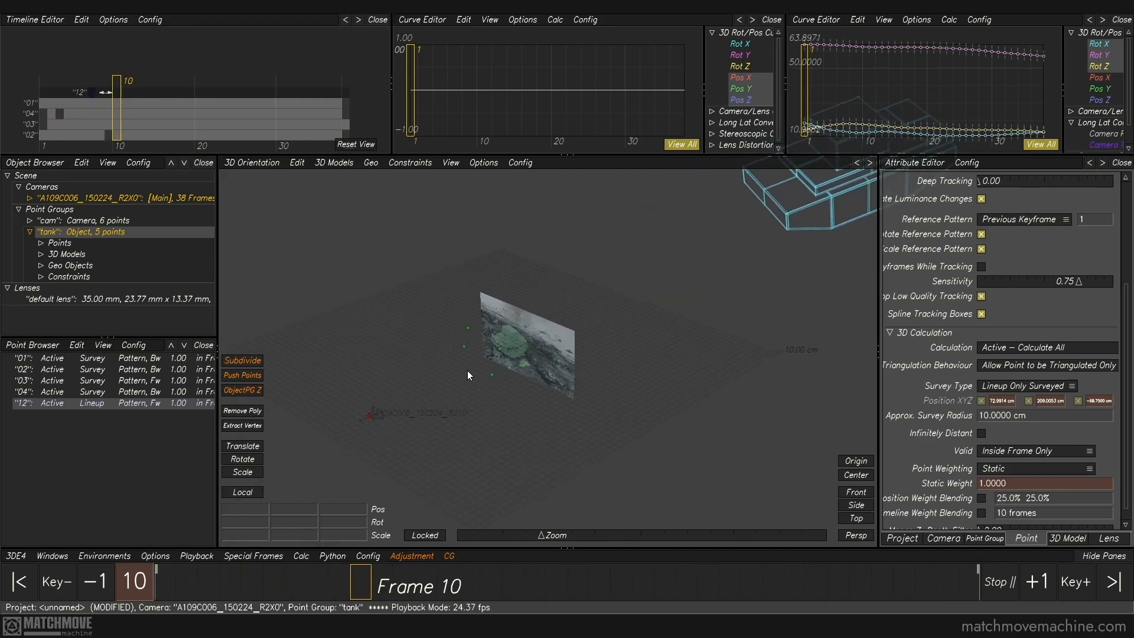
middle_drag(479, 383, 630, 421)
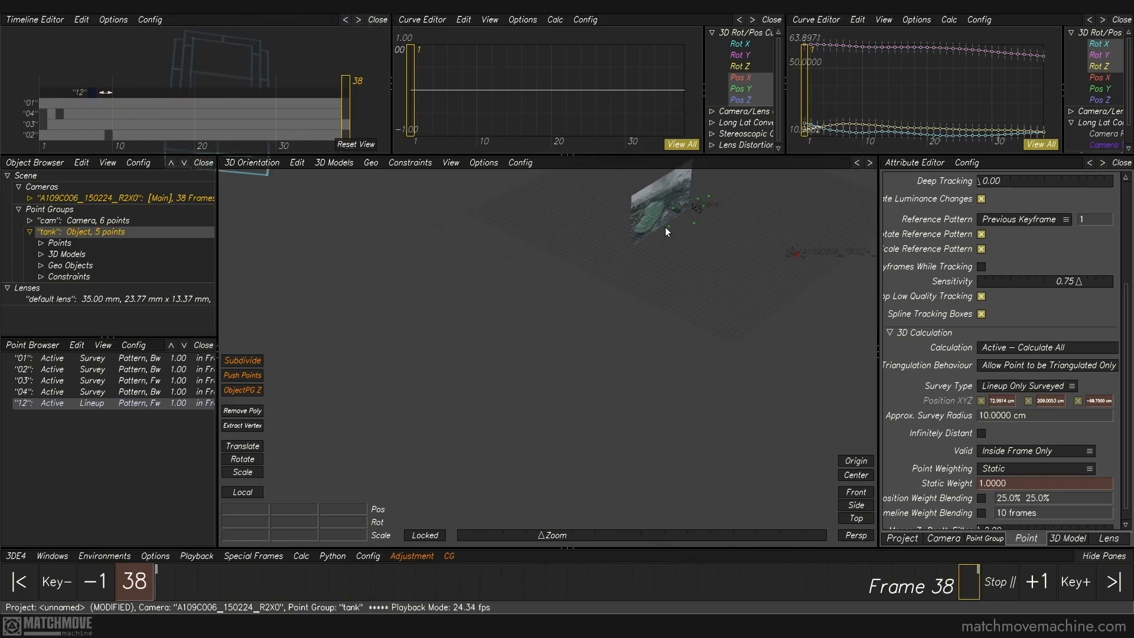
key(F6)
Select the "cam" point group and examine its points and the camera from several angles in the 3D view
click(57, 221)
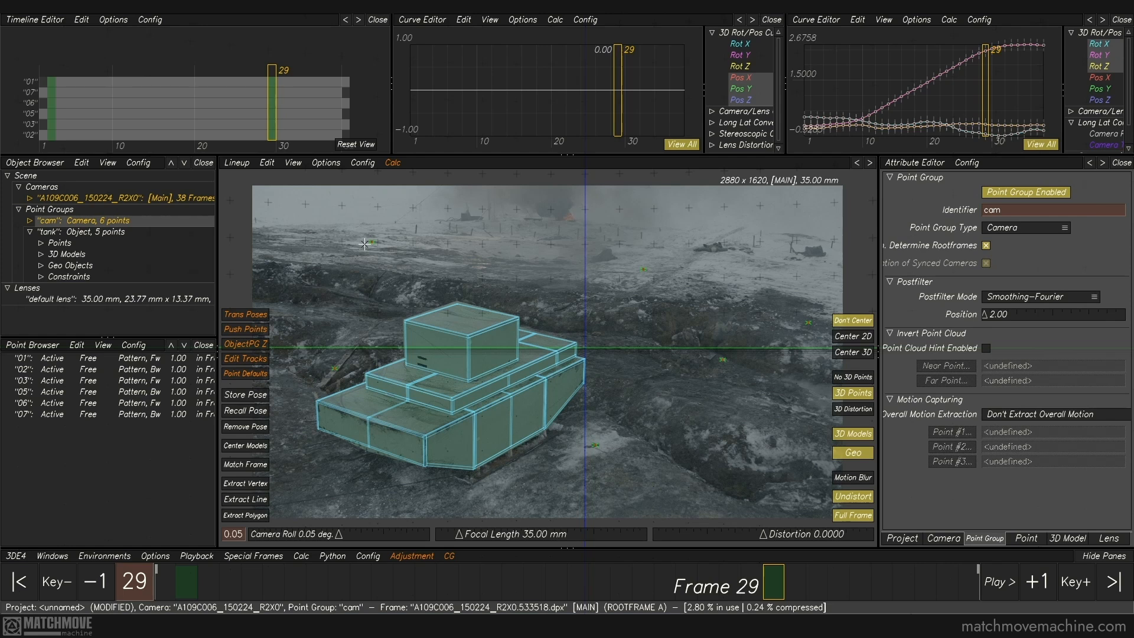
key(F5)
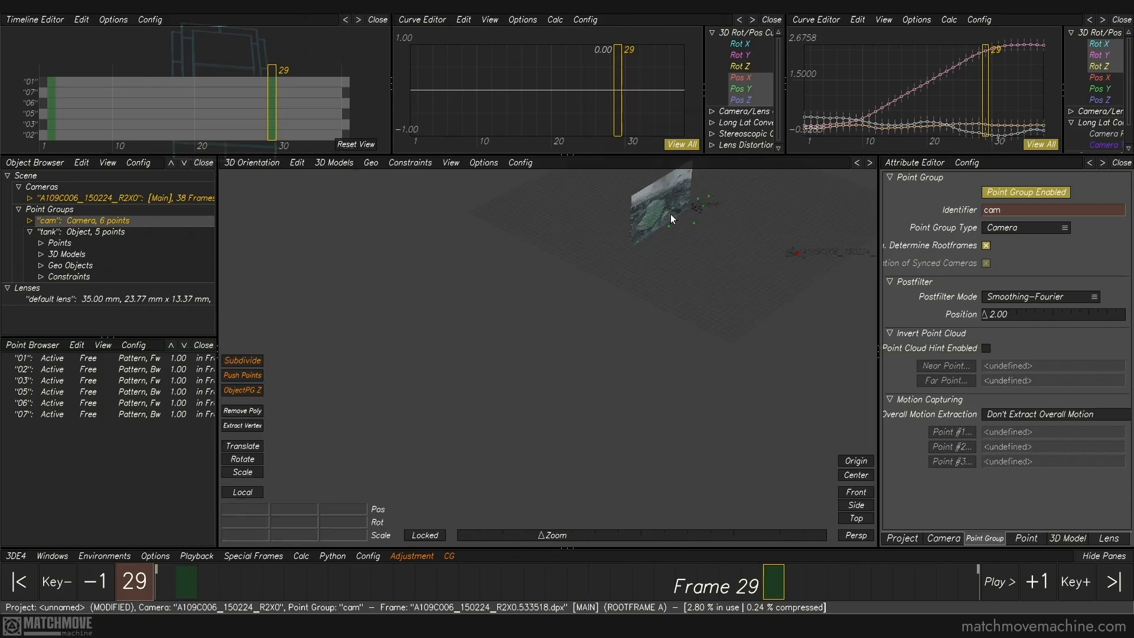
alt+drag(671, 214, 694, 213)
alt+middle_drag(694, 213, 615, 296)
alt+right_drag(615, 296, 600, 370)
alt+drag(600, 370, 555, 365)
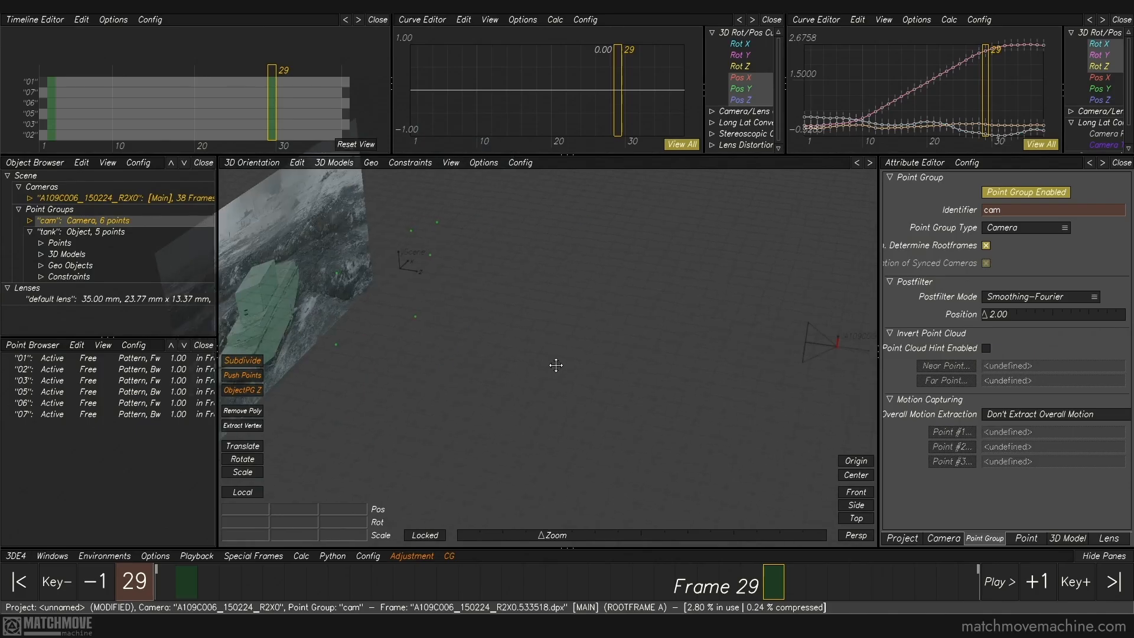
alt+right_drag(525, 382, 555, 349)
alt+drag(555, 348, 502, 338)
alt+middle_drag(455, 323, 467, 337)
drag(466, 332, 499, 354)
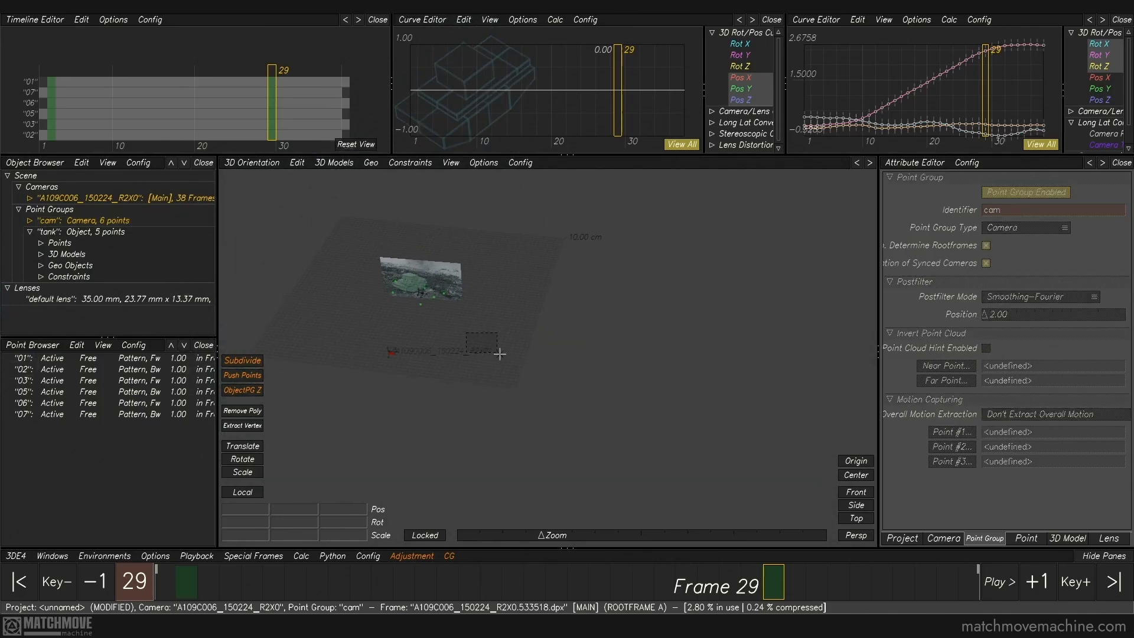
Create a plane model in the "cam" point group and line it up with the filmed ground at frame 29
click(334, 163)
mouse_move(328, 175)
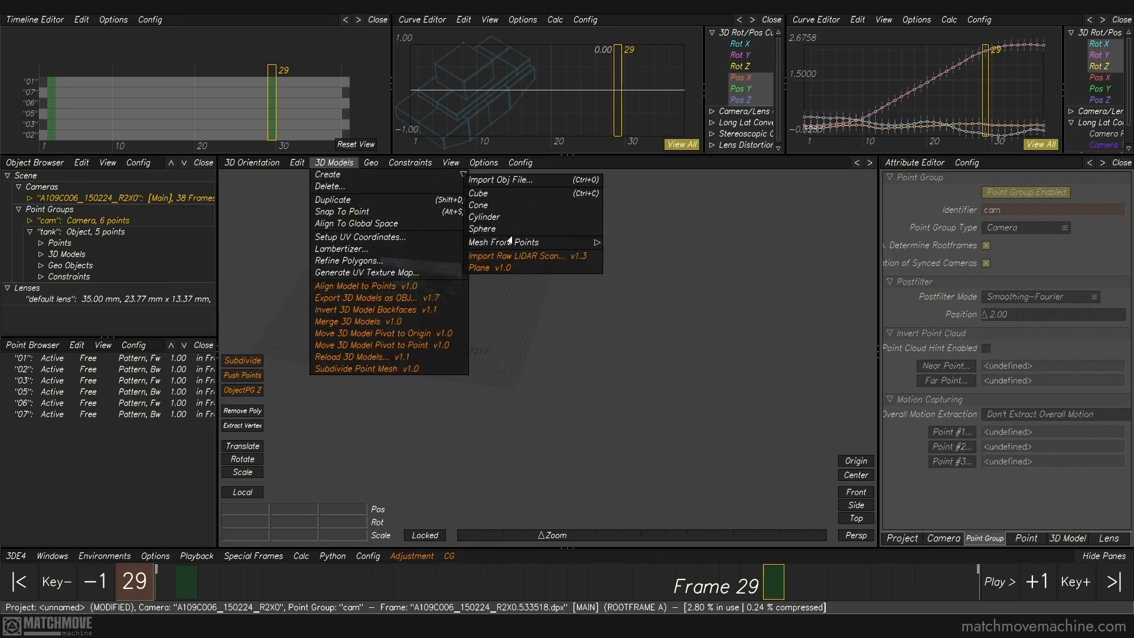
click(495, 269)
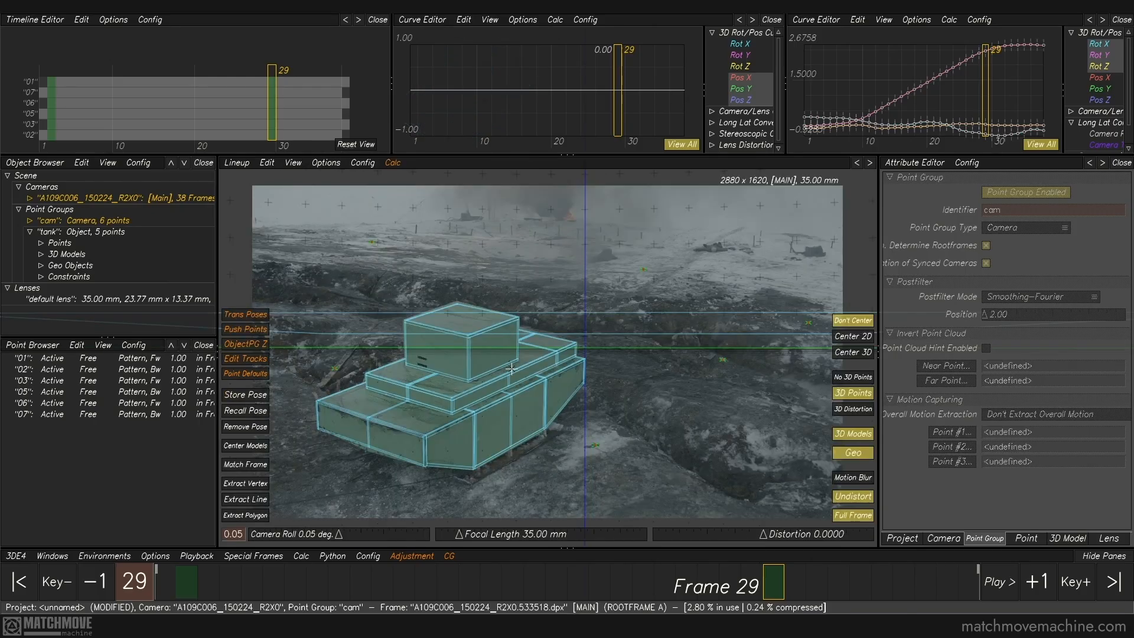
alt+right_drag(538, 429, 583, 352)
alt+drag(583, 352, 628, 368)
alt+right_drag(627, 368, 552, 400)
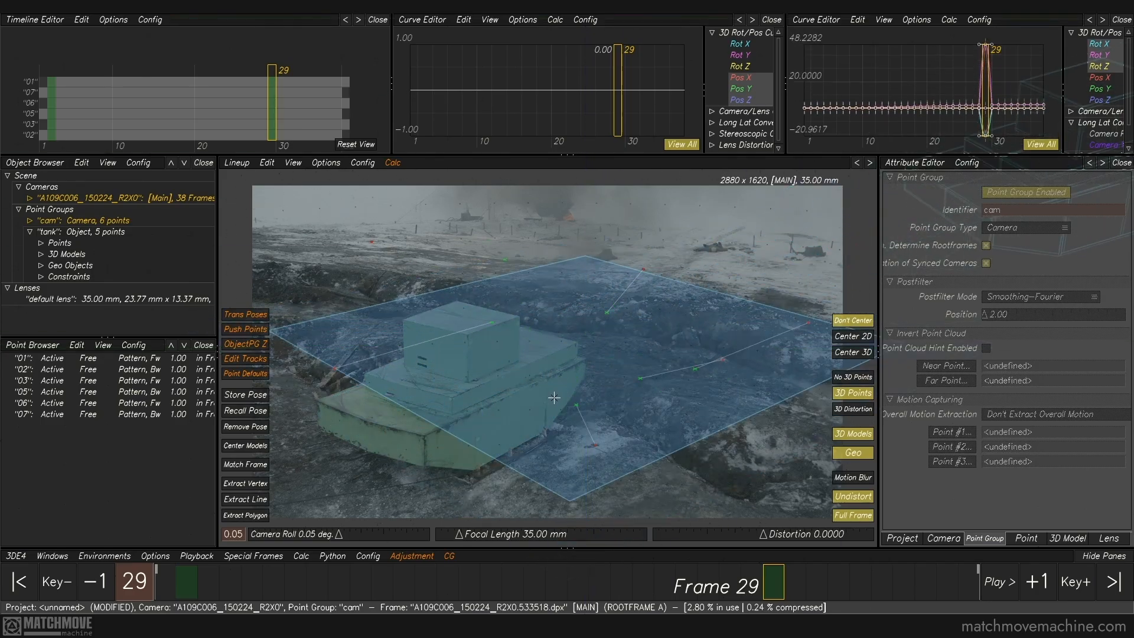
click(617, 262)
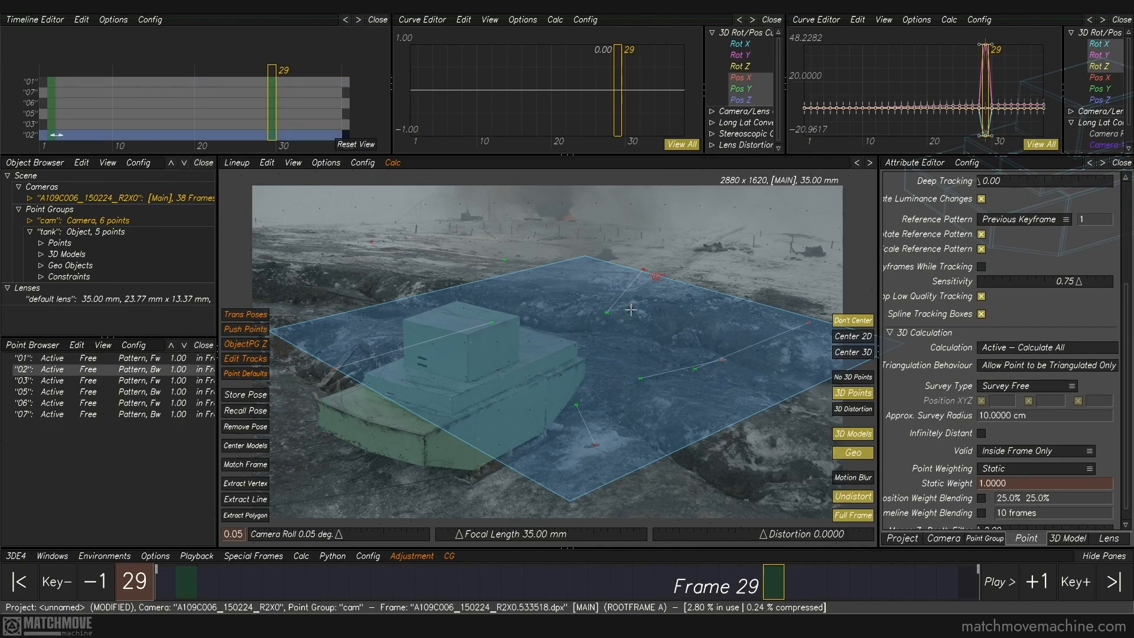
alt+drag(608, 321, 623, 378)
click(625, 383)
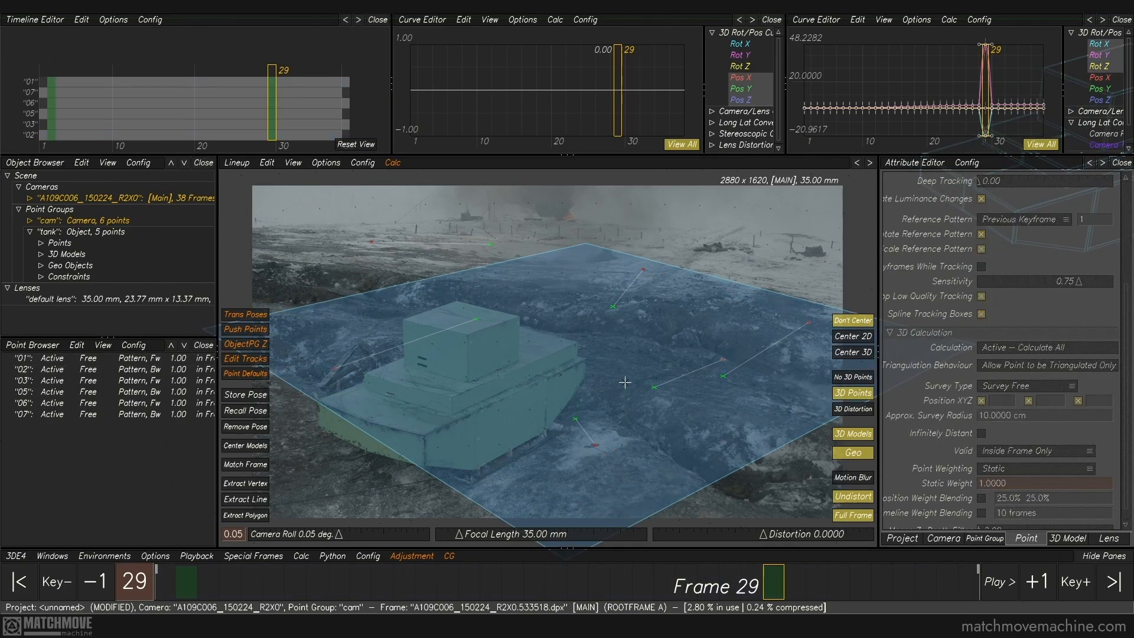
Check the plane's alignment in 3D and look up the commands for projecting point 02 onto 3D models
key(F6)
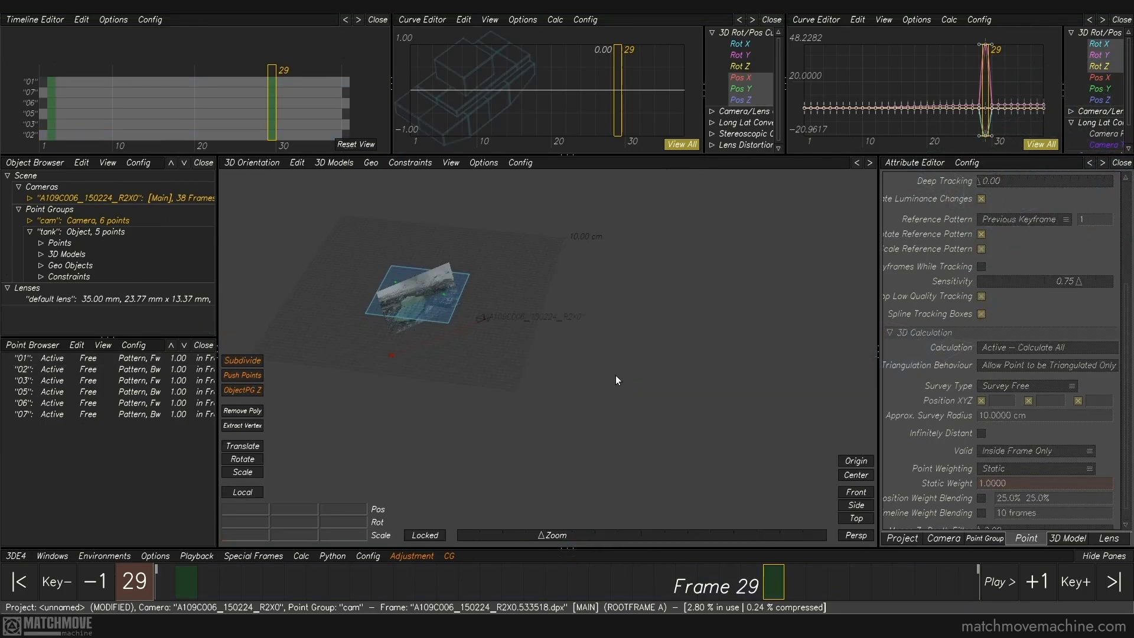
alt+drag(504, 342, 475, 270)
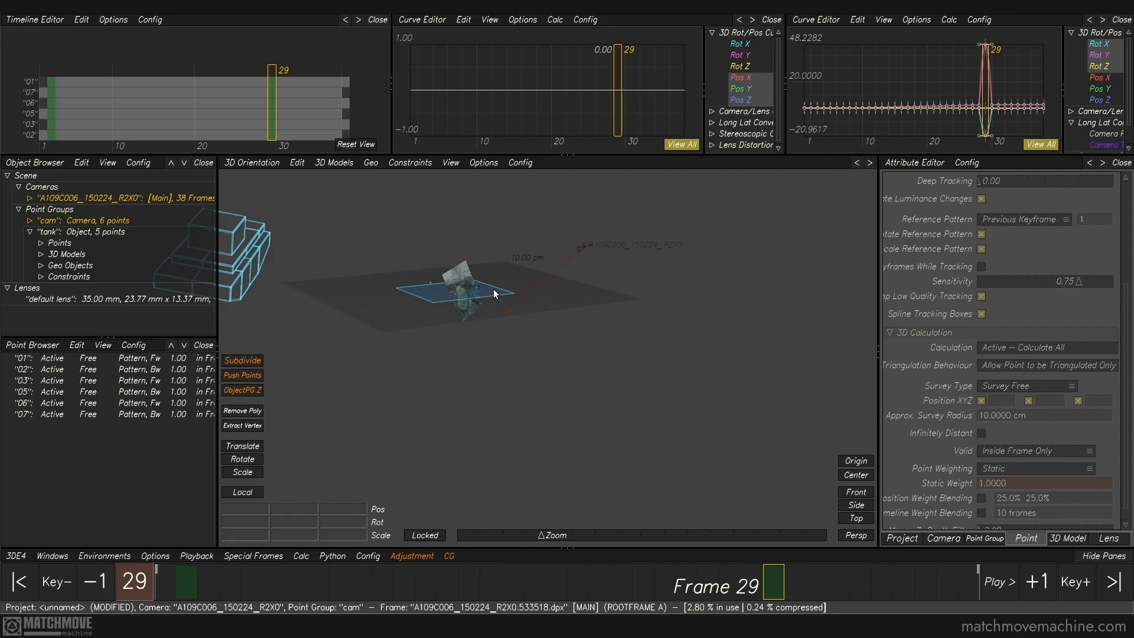
key(F5)
drag(614, 245, 708, 304)
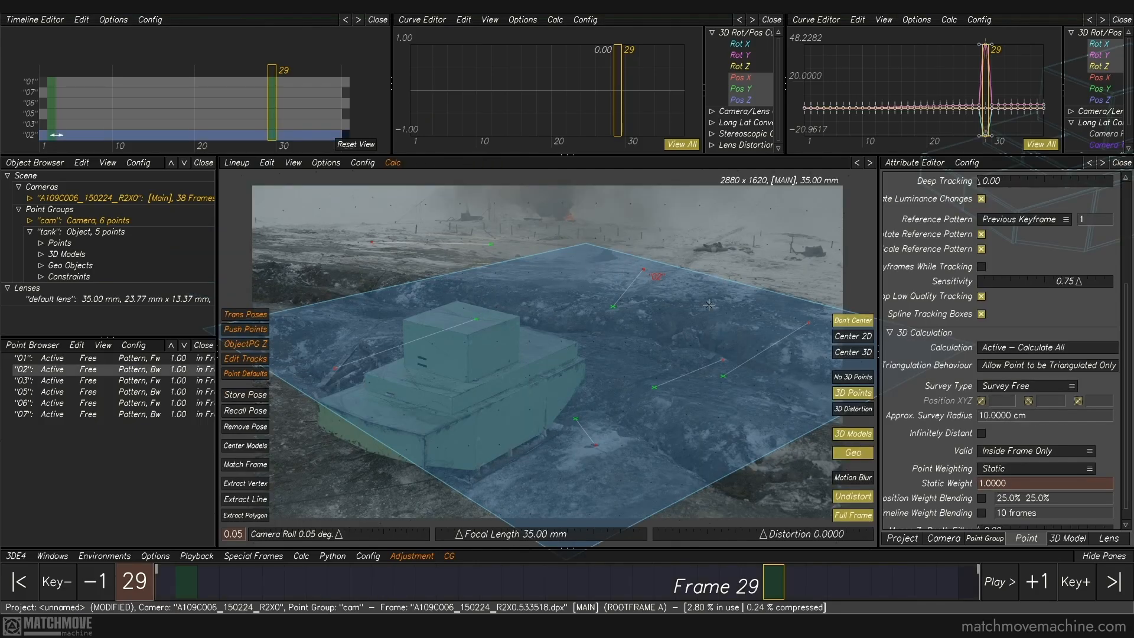
click(267, 163)
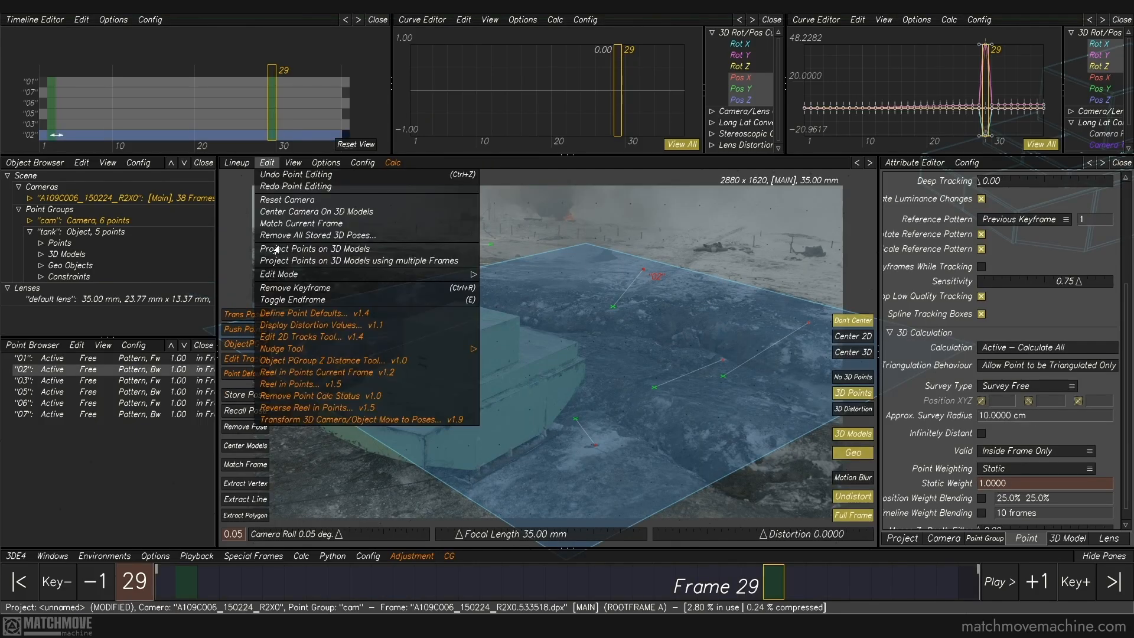
click(588, 262)
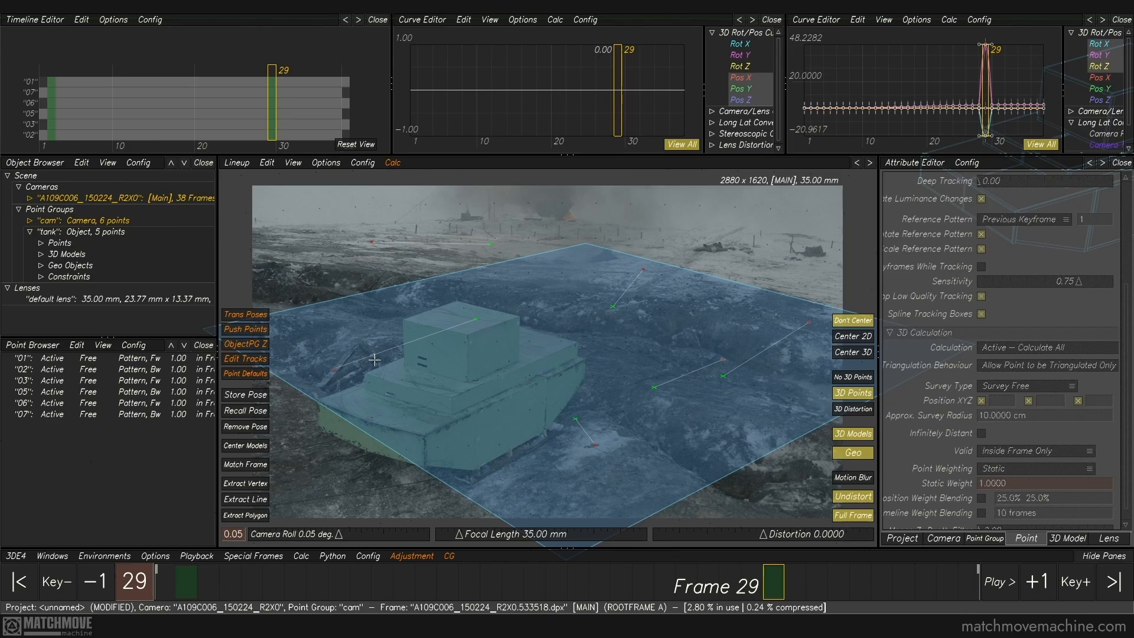
Delete the plane model from the "cam" point group
key(F3)
drag(375, 356, 392, 326)
click(30, 220)
click(40, 243)
click(77, 257)
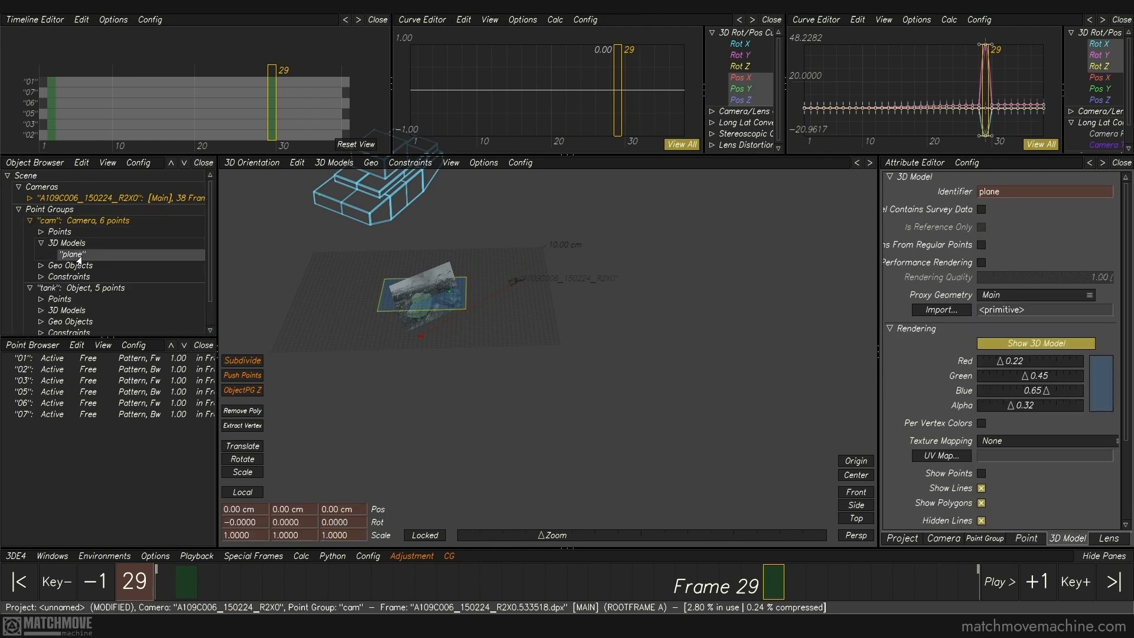
key(Delete)
click(555, 334)
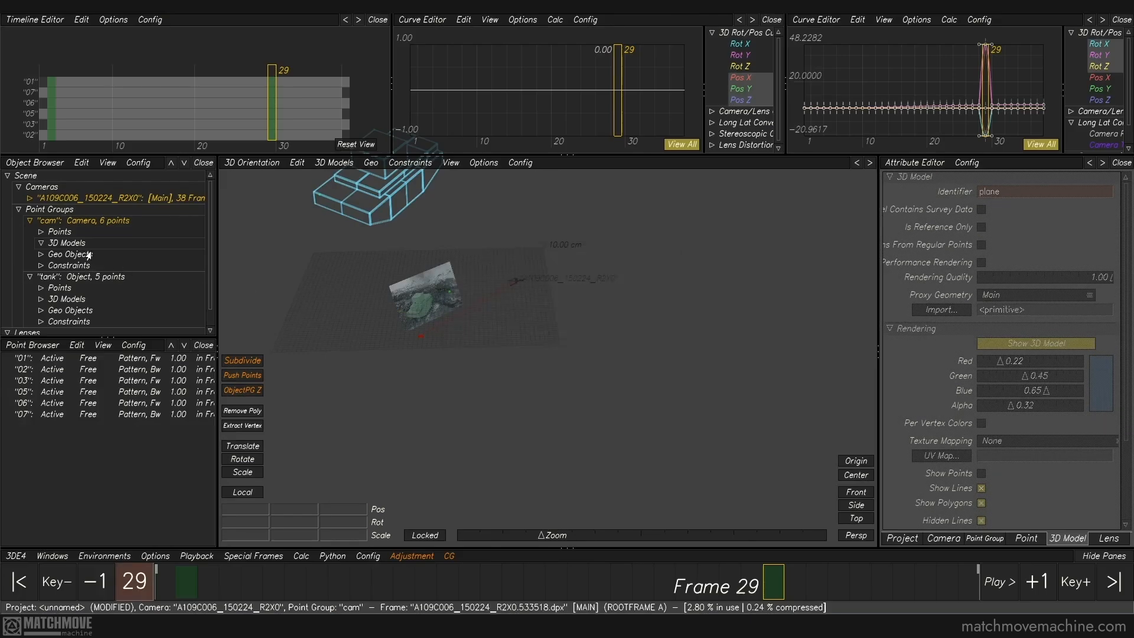
Import Ground_v2_1.obj as a 3D model of the "cam" point group and inspect the terrain mesh in 3D
right_click(66, 246)
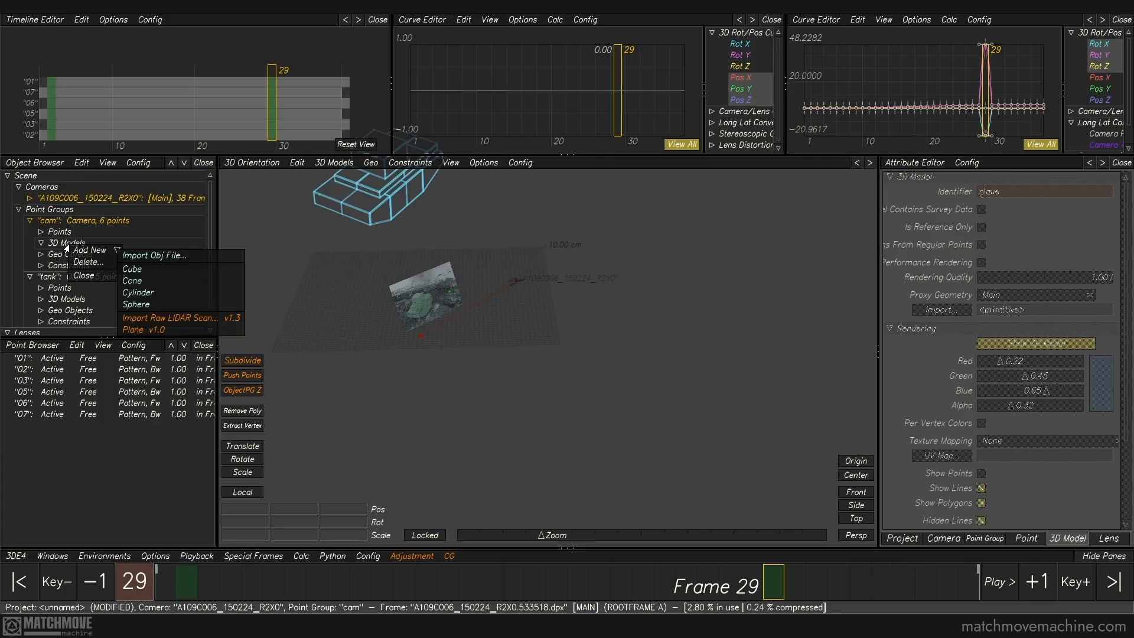
click(152, 257)
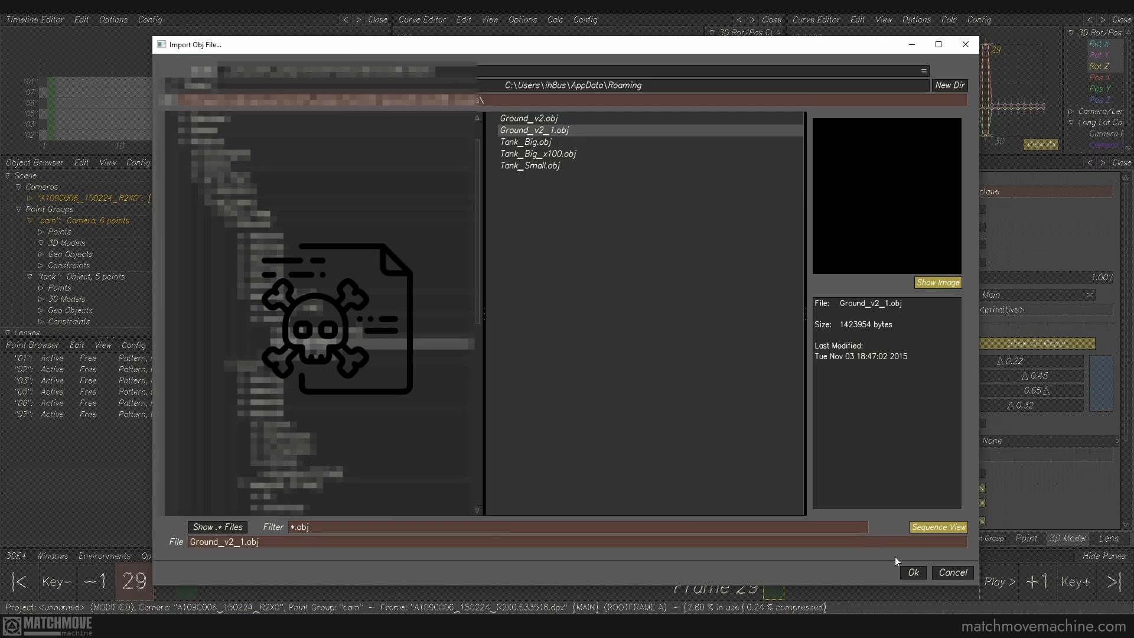
click(913, 573)
scroll(499, 290, down, 12)
middle_drag(632, 419, 579, 426)
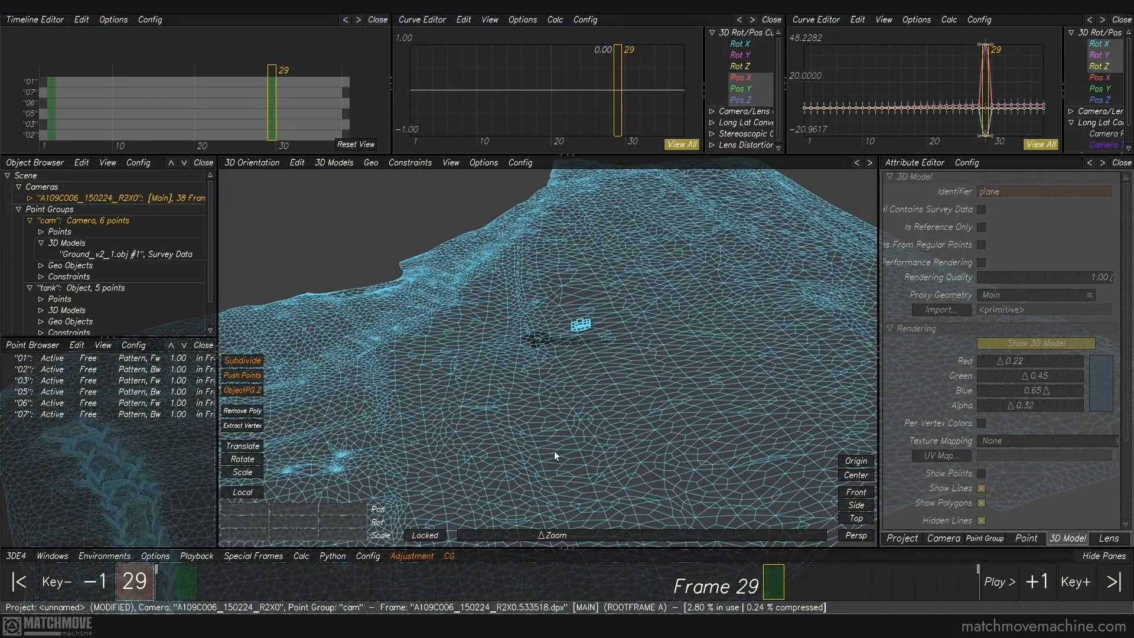
middle_drag(554, 451, 632, 366)
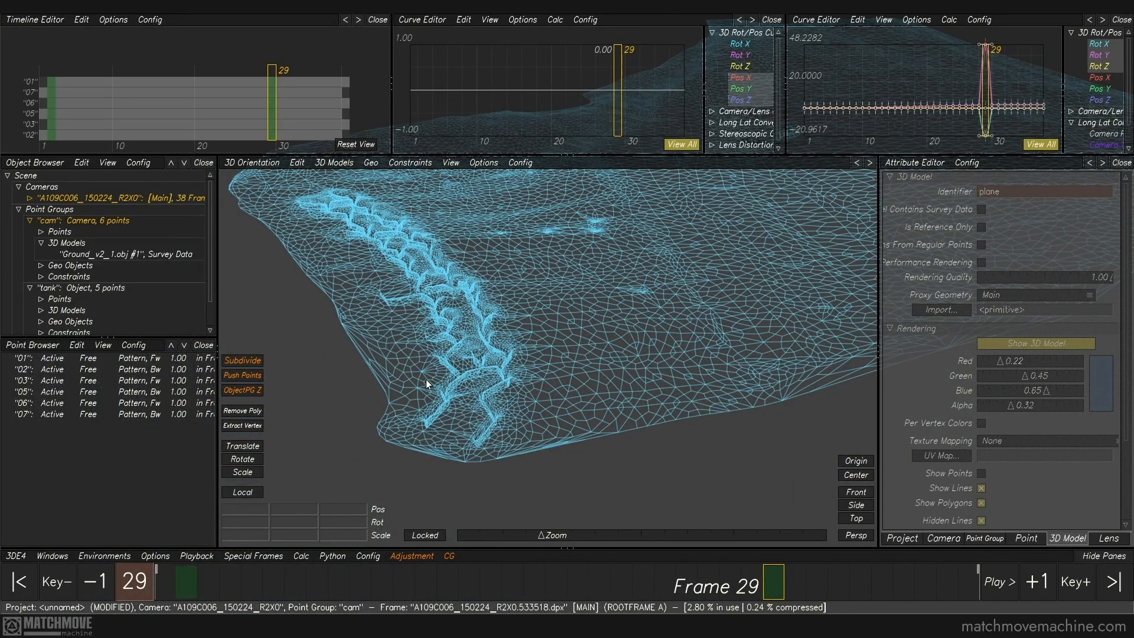
Line up the camera with the ground model at frame 29 so the terrain mesh roughly covers the filmed ground
key(F2)
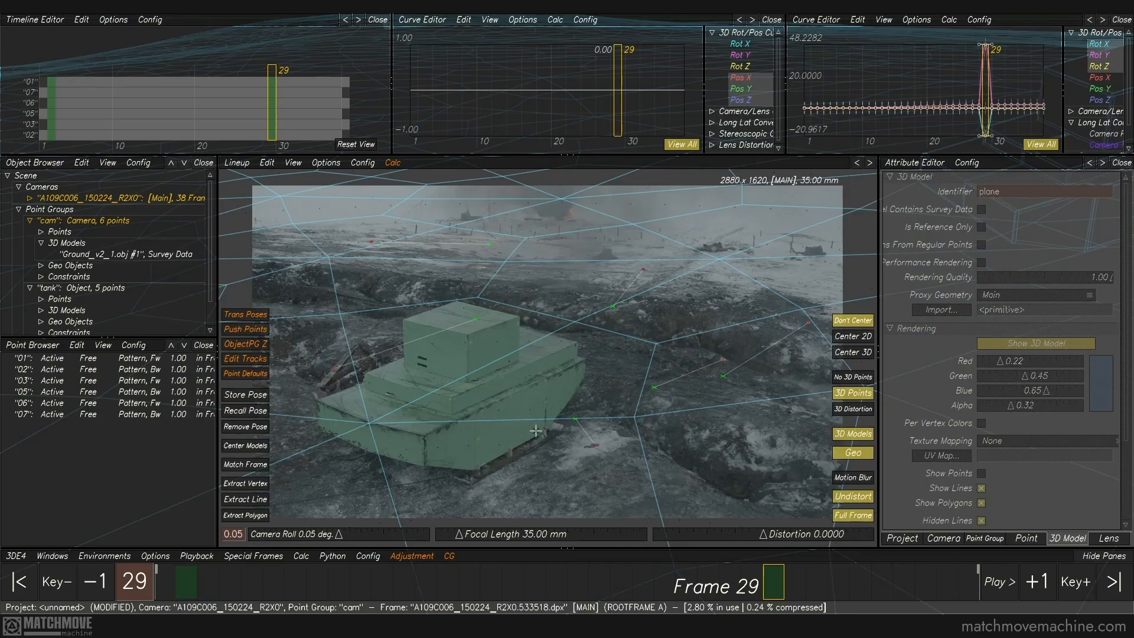
alt+right_drag(536, 431, 487, 206)
alt+drag(464, 246, 434, 361)
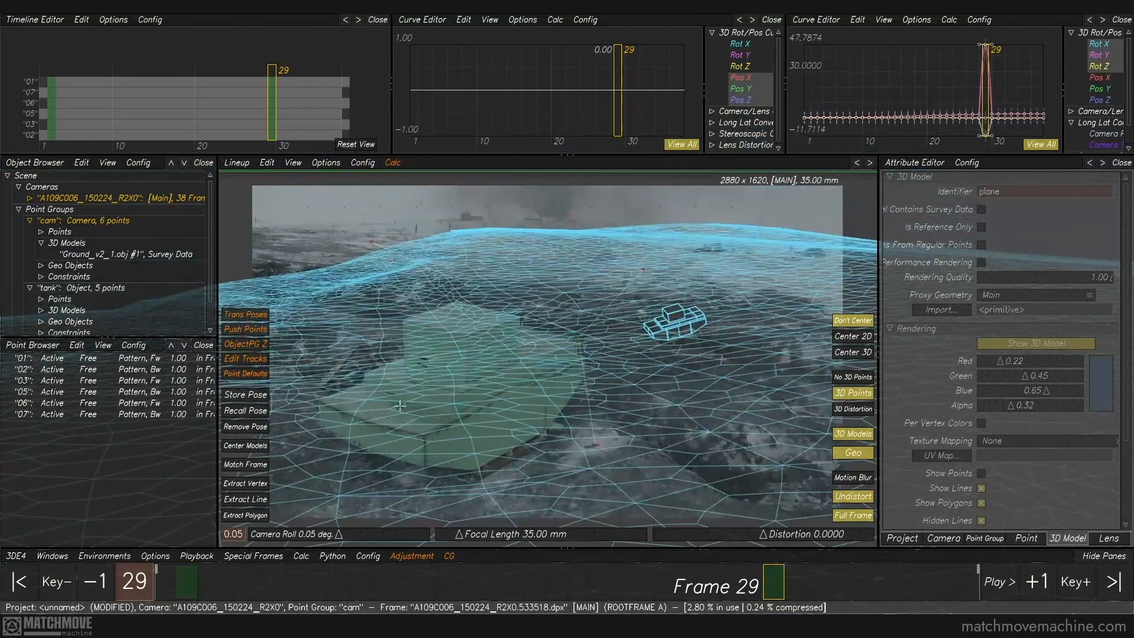
alt+right_drag(398, 408, 518, 276)
alt+right_drag(415, 392, 452, 312)
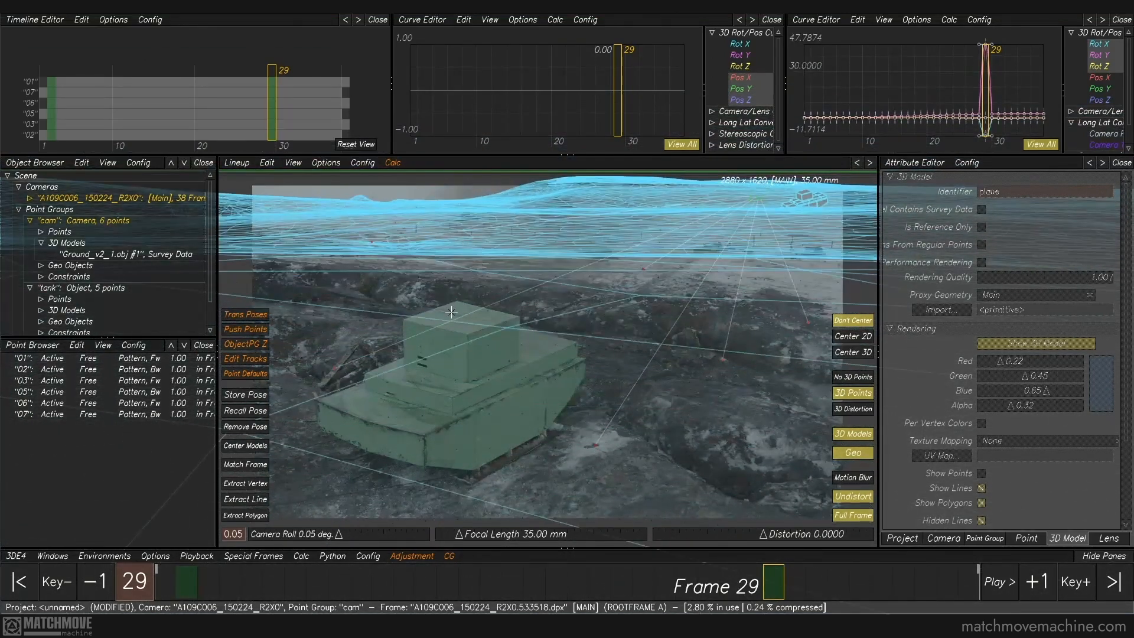
alt+right_drag(465, 358, 471, 372)
alt+drag(471, 372, 511, 332)
alt+middle_drag(546, 364, 725, 389)
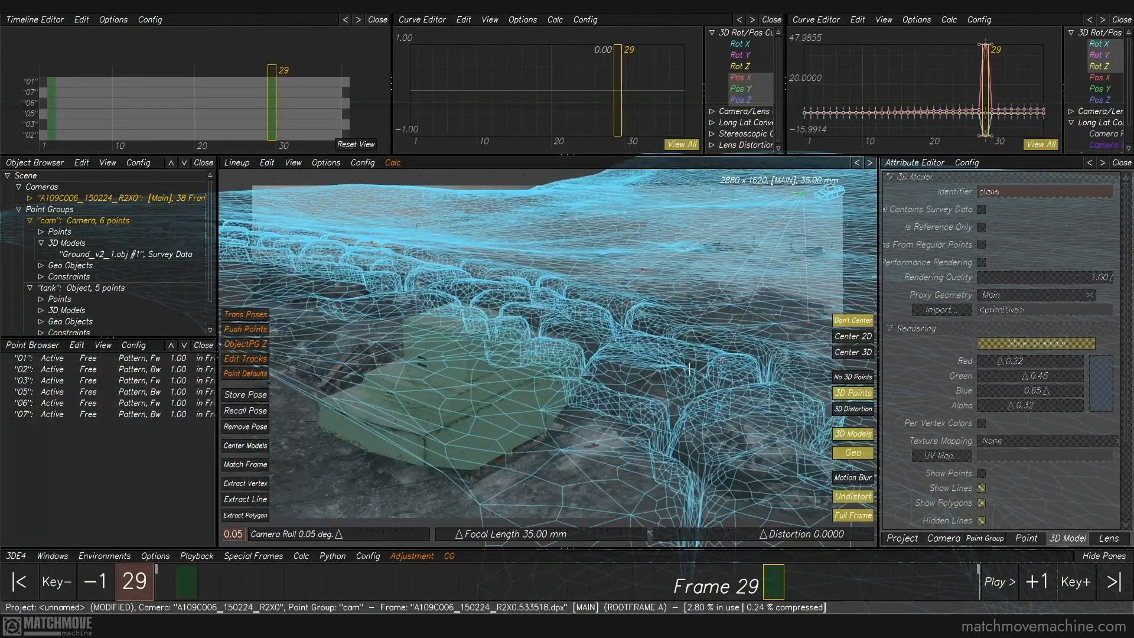
Project point 07 onto the ground model to give it a surveyed position
click(729, 363)
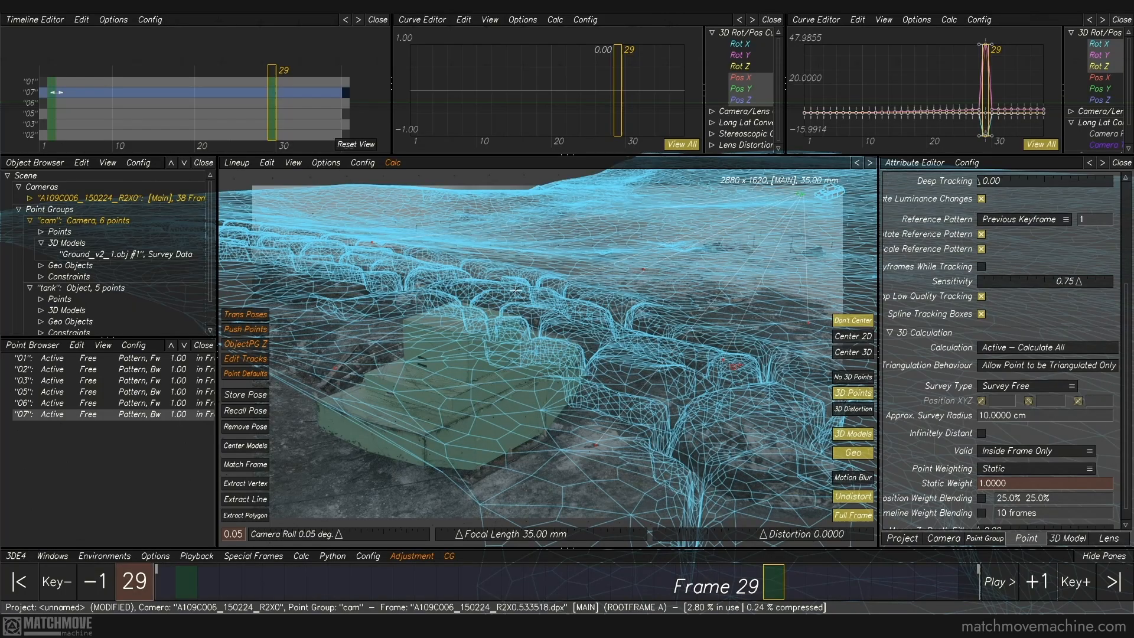
click(266, 163)
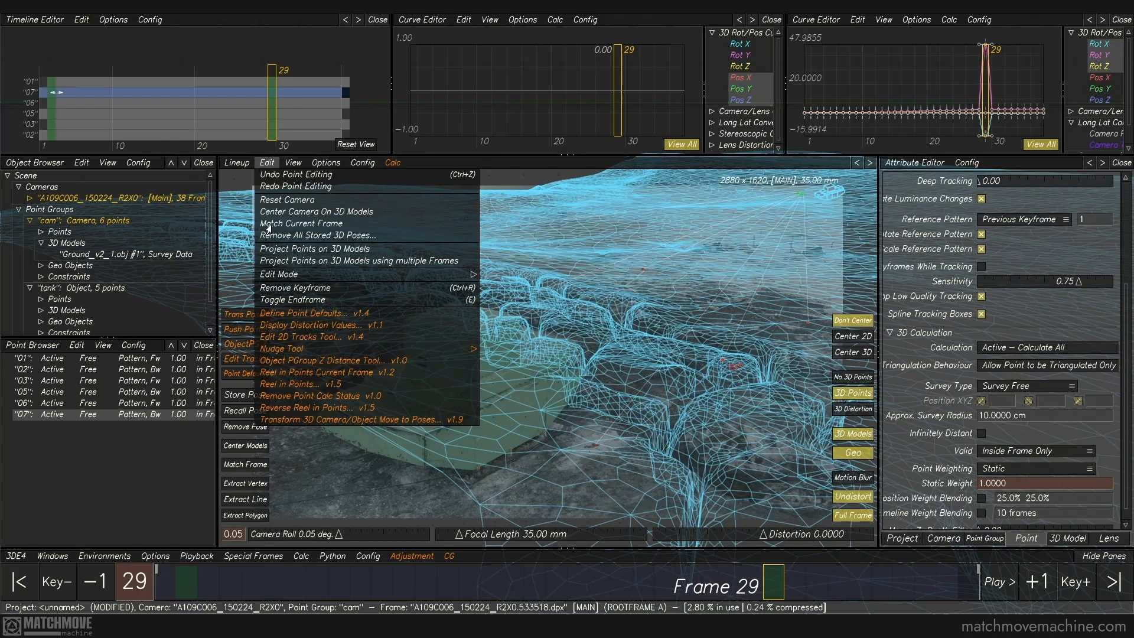
click(314, 252)
click(696, 275)
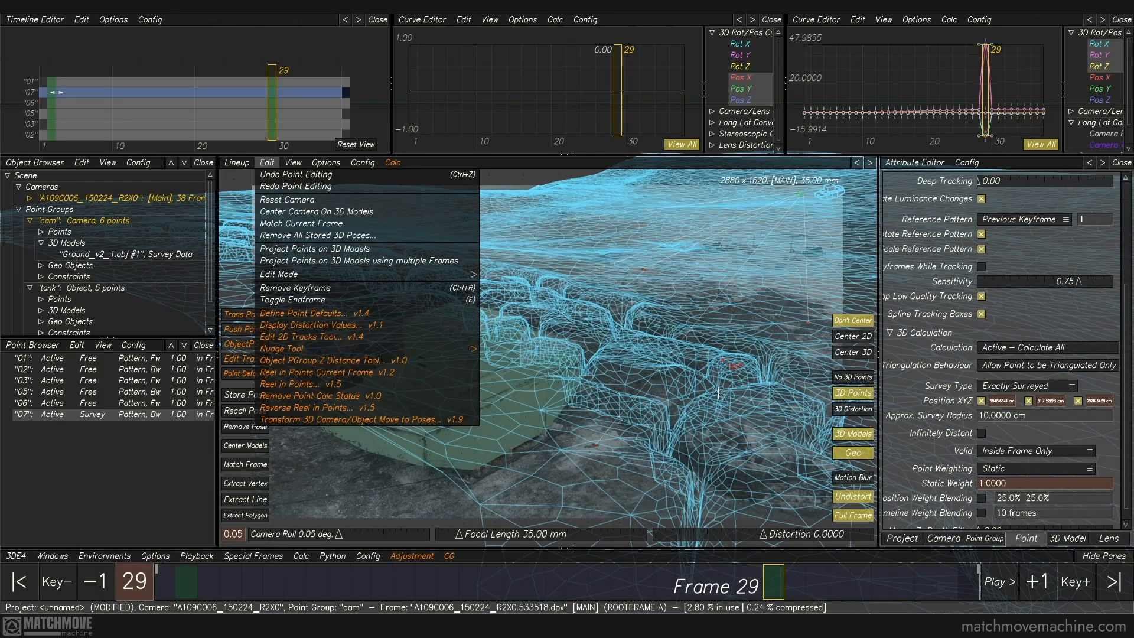
click(653, 398)
Project the camera points 01, 02, 03, 05 and 06 onto the ground model and shift the lineup view slightly
mouse_move(690, 441)
alt+mouse_down()
mouse_move(665, 421)
mouse_move(668, 443)
alt+mouse_up()
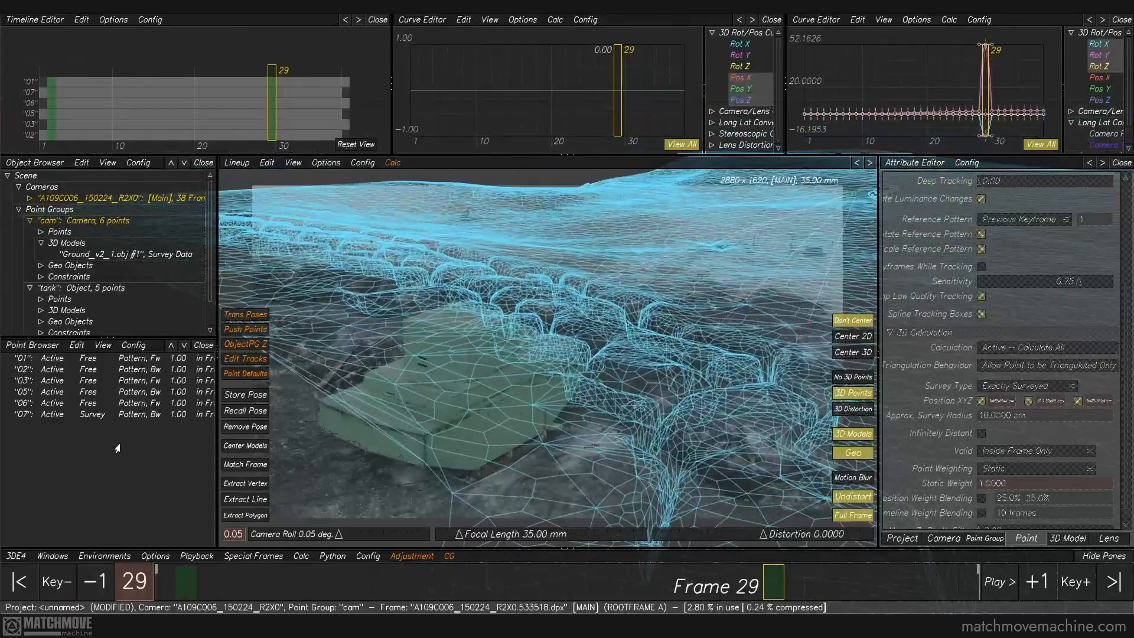
drag(90, 361, 96, 403)
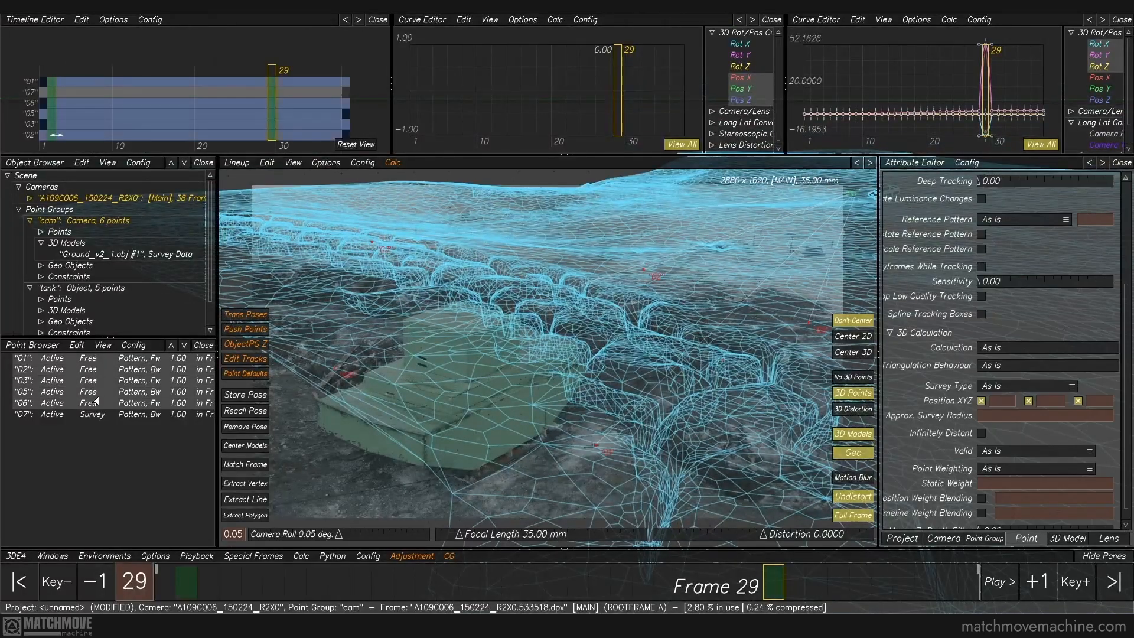
click(267, 166)
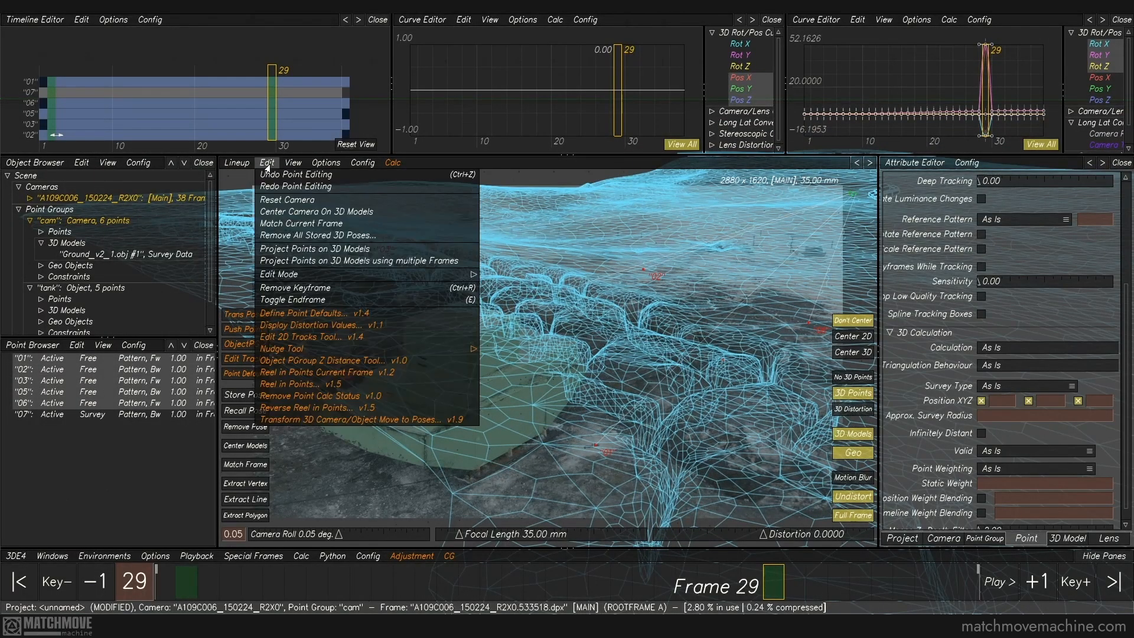
click(307, 249)
click(685, 326)
mouse_move(650, 374)
alt+mouse_down()
mouse_move(648, 307)
mouse_move(648, 413)
mouse_move(645, 307)
mouse_move(643, 407)
mouse_move(643, 360)
alt+mouse_up()
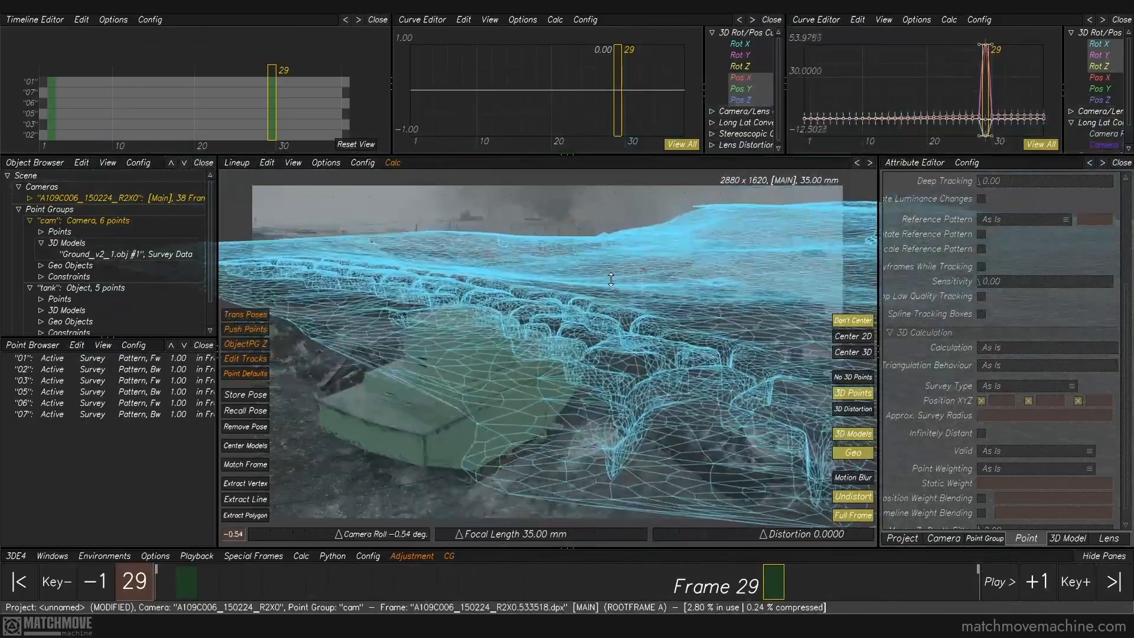
Reposition the camera against the ground model at frame 29 and project all six camera points onto it
alt+drag(611, 279, 313, 380)
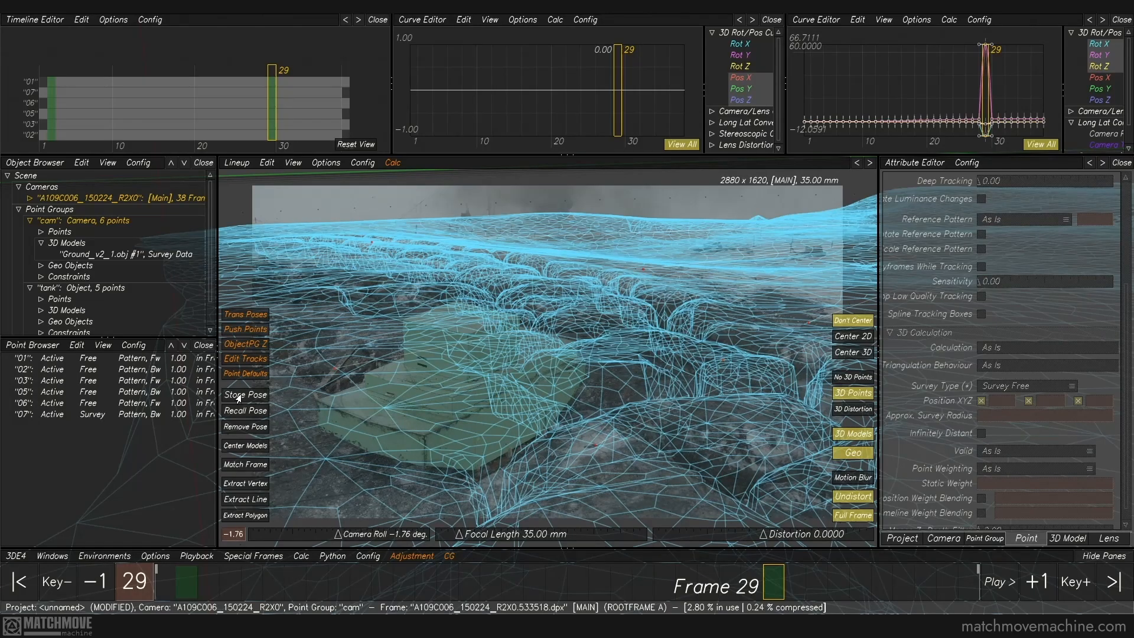
drag(264, 207, 862, 557)
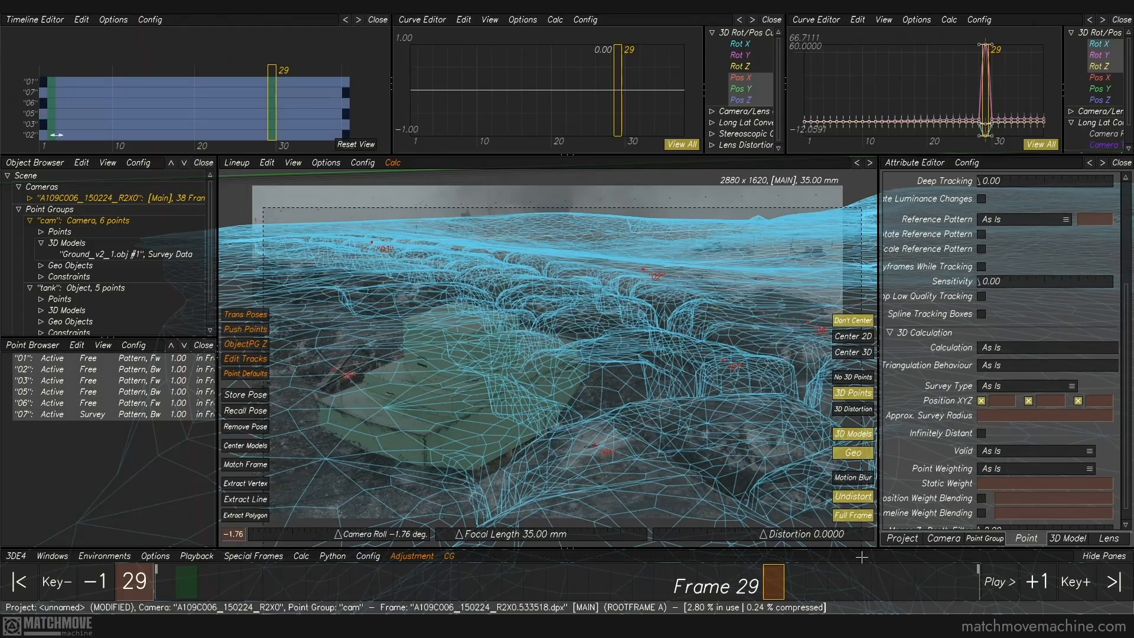
click(265, 170)
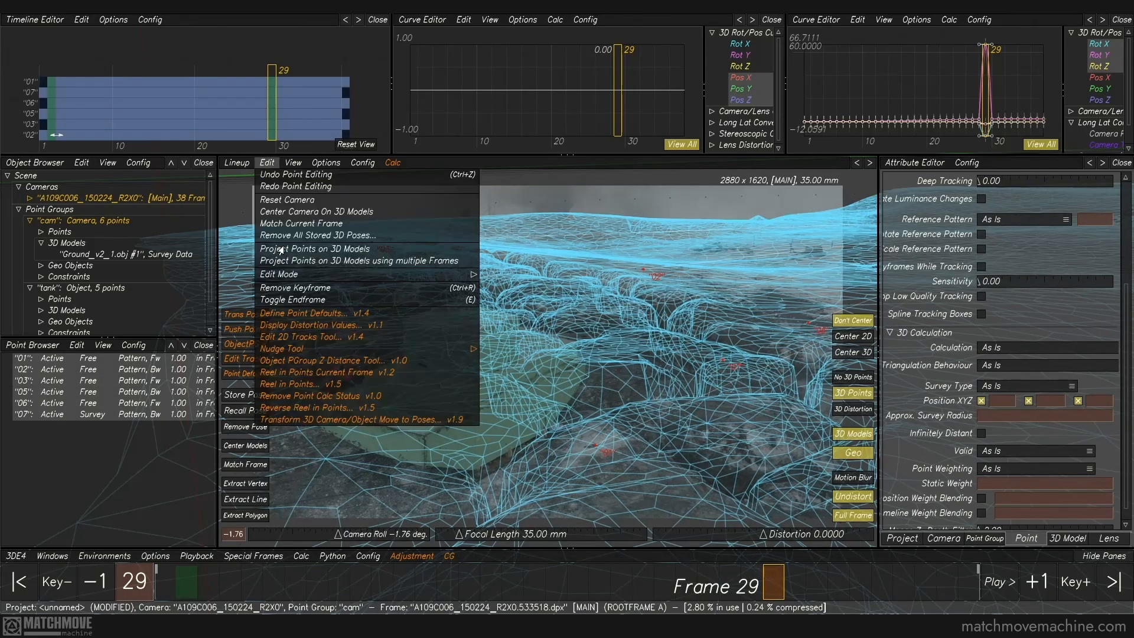
click(281, 247)
click(686, 320)
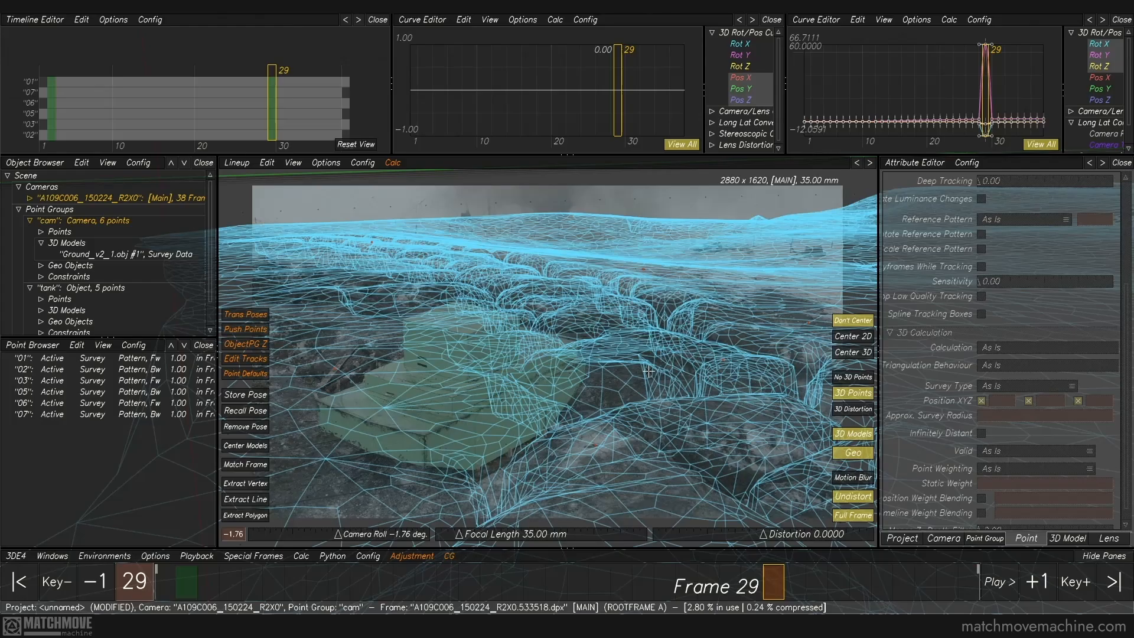
Calculate all from scratch, accept the result and play the shot in the lineup view, ending on frame 29
click(301, 555)
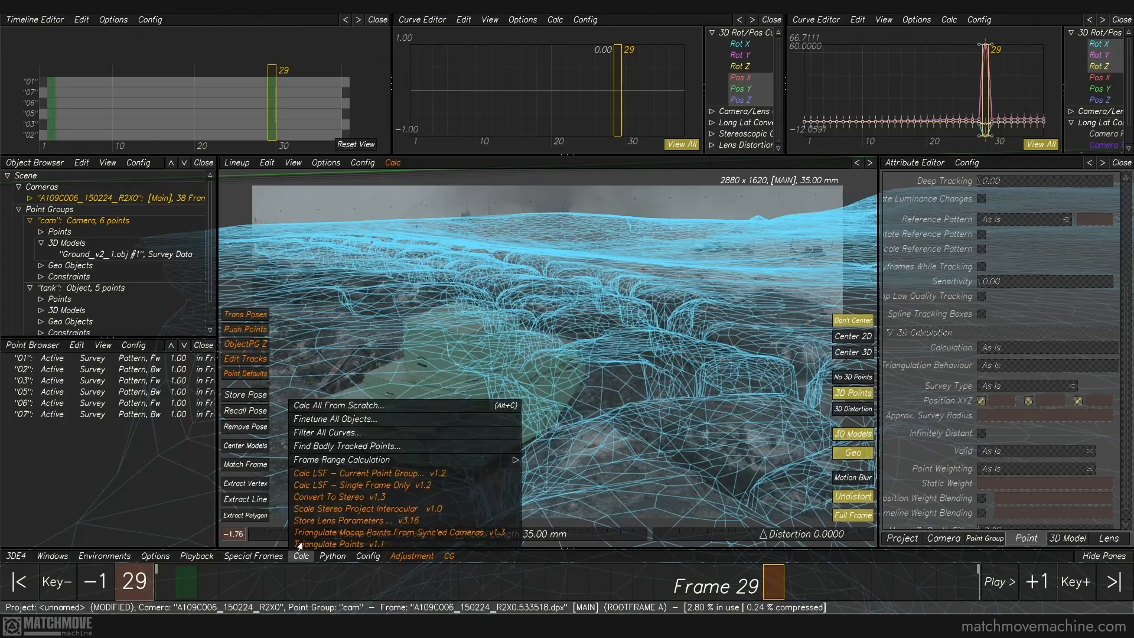
click(319, 406)
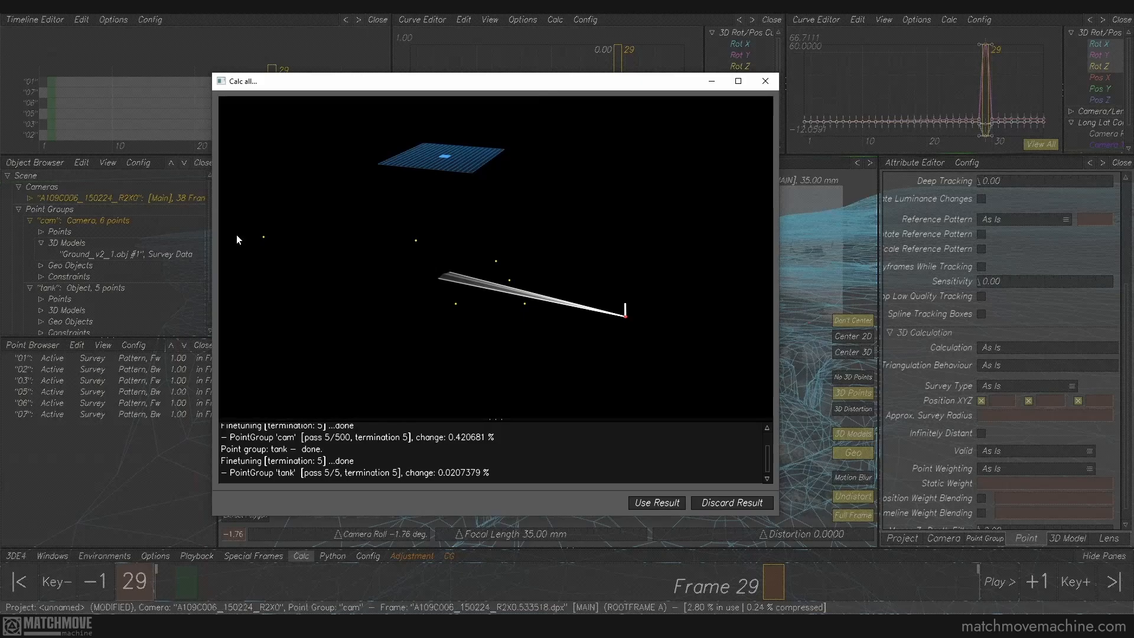
click(656, 502)
key(space)
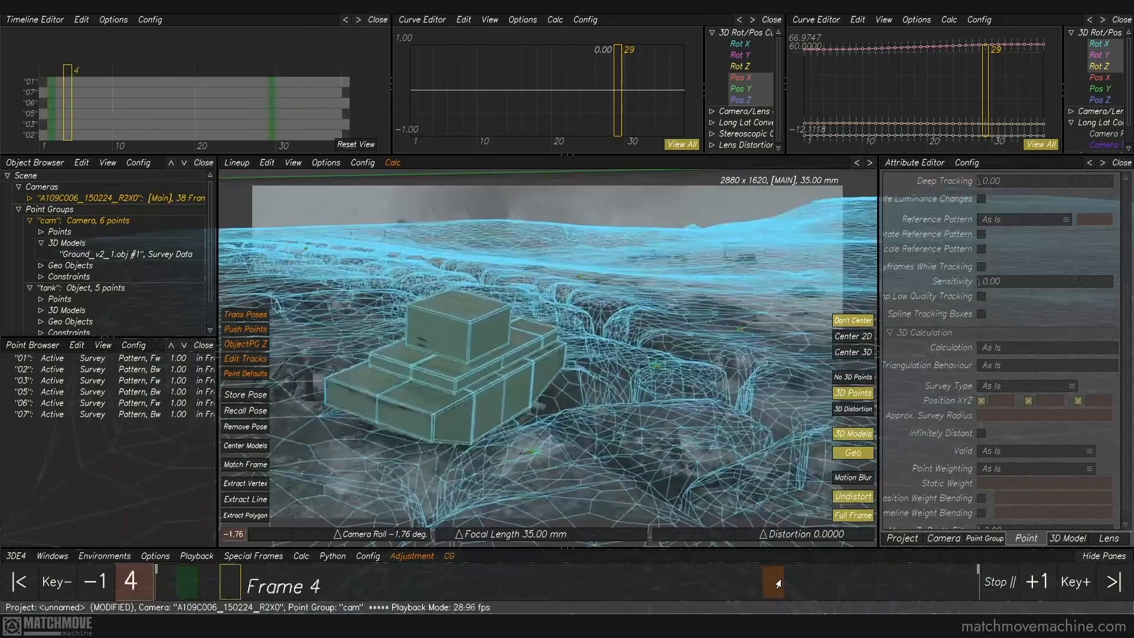
key(space)
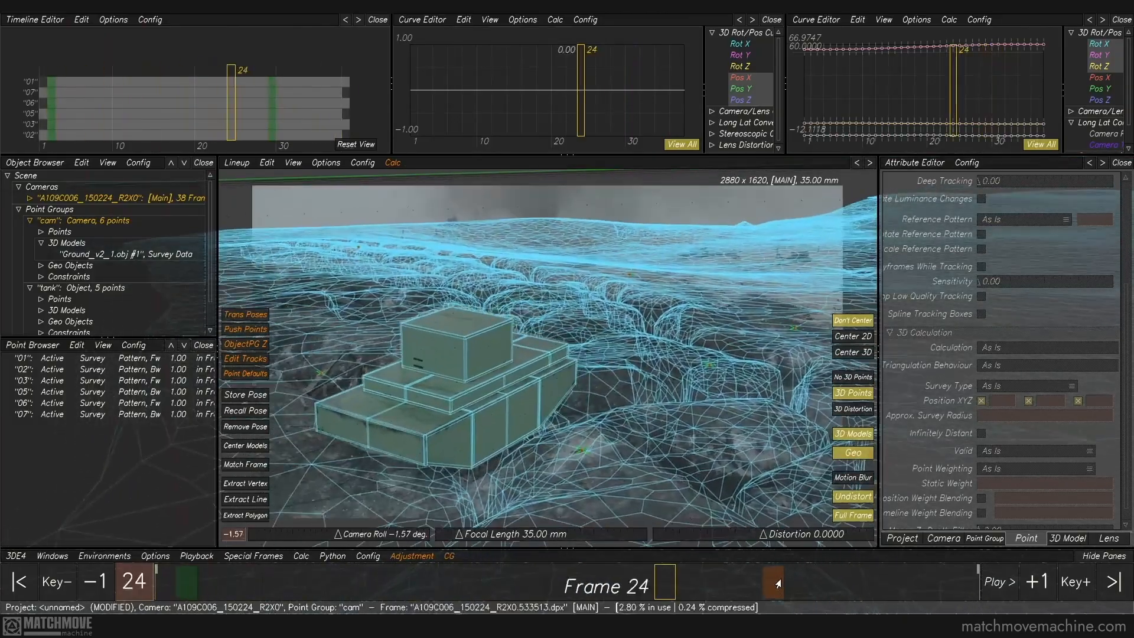
click(778, 584)
Inspect from several 3D angles how the tank model sits relative to the ground mesh at frame 29
key(F6)
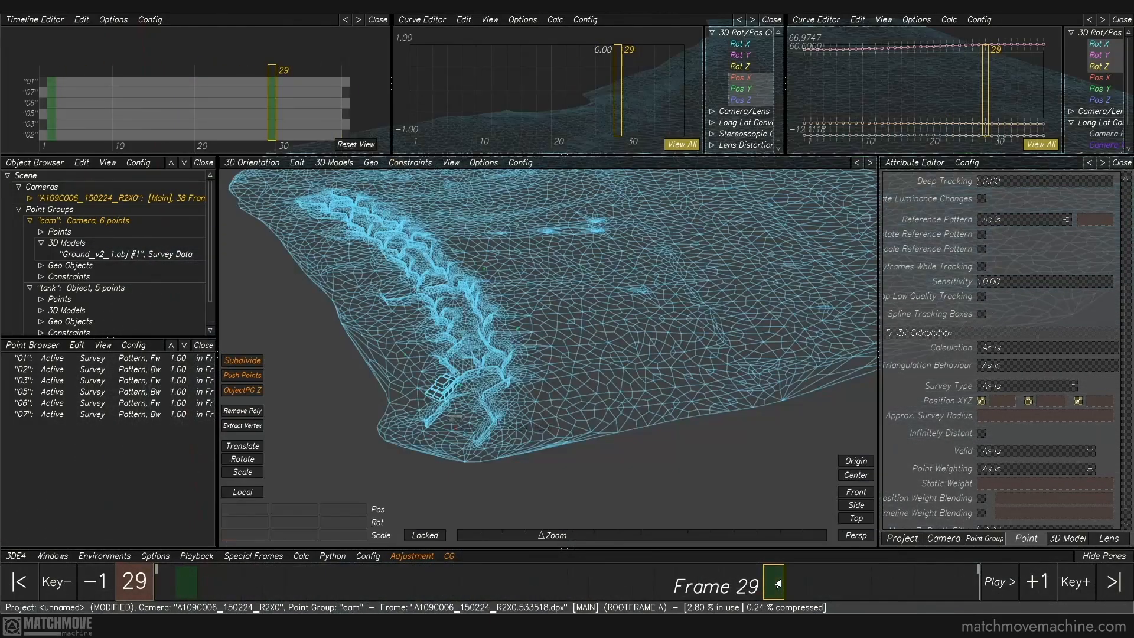
alt+drag(468, 432, 635, 288)
alt+right_drag(635, 289, 649, 312)
alt+middle_drag(708, 278, 680, 293)
alt+drag(679, 293, 603, 290)
alt+drag(595, 337, 594, 269)
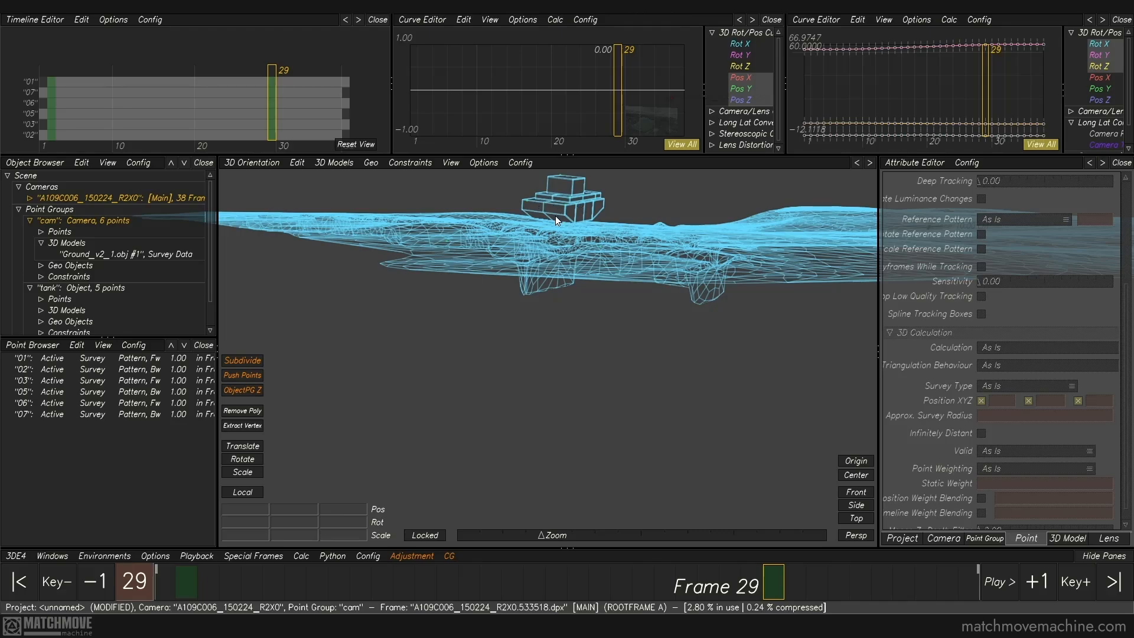
middle_drag(555, 216, 552, 275)
key(F2)
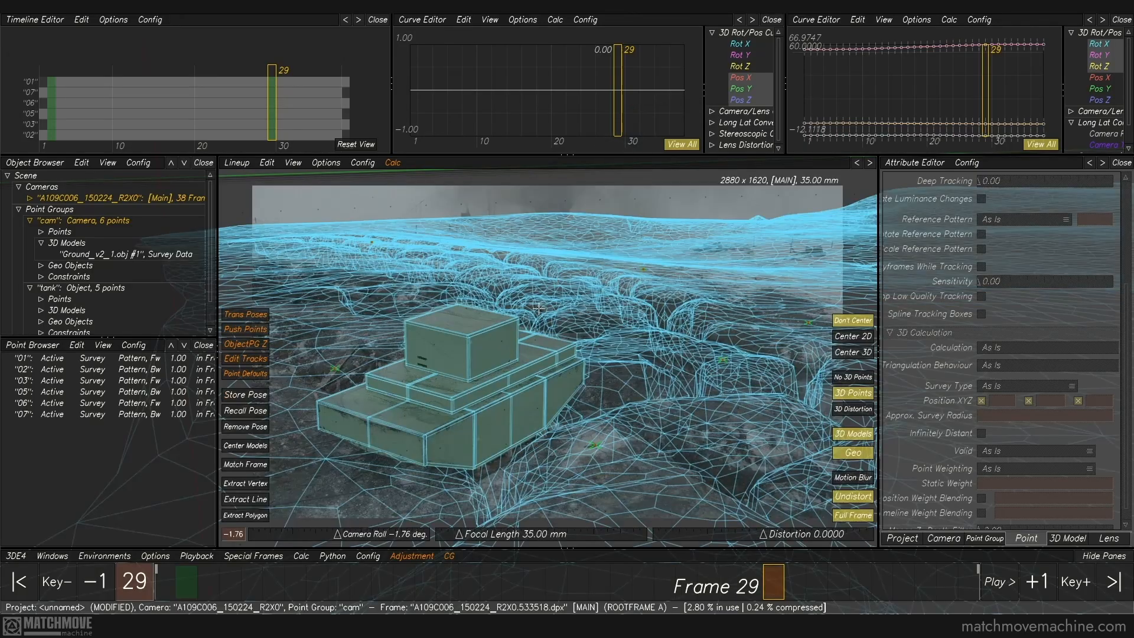
Store the camera pose at frame 29 and offset the lineup, comparing all tracked camera points with their 3D positions
click(245, 394)
drag(534, 436, 544, 477)
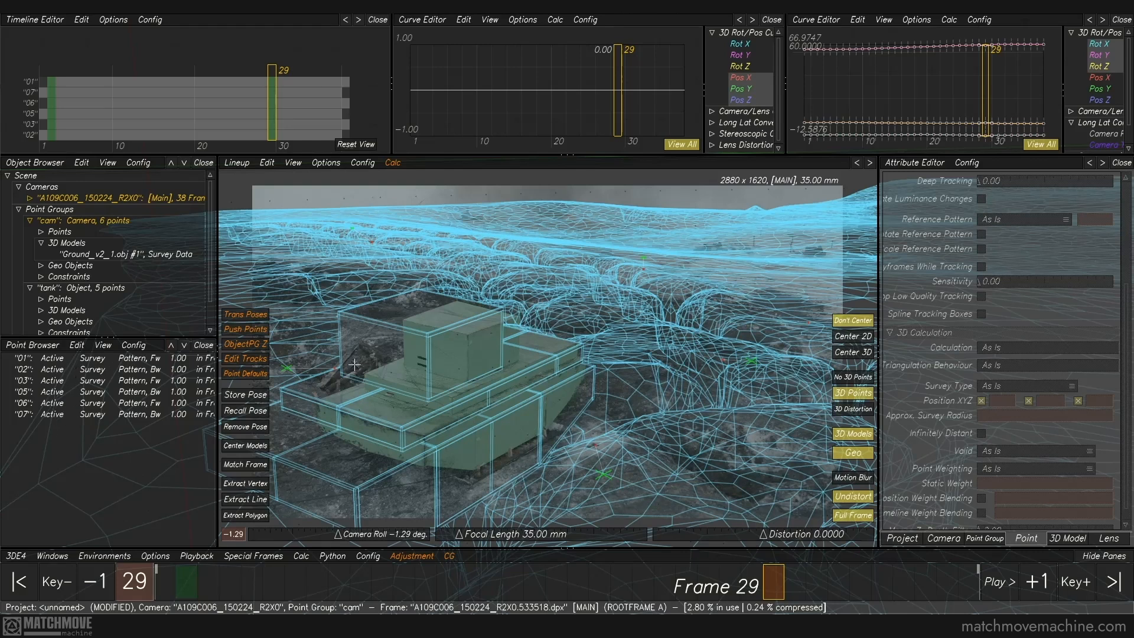
drag(243, 185, 876, 467)
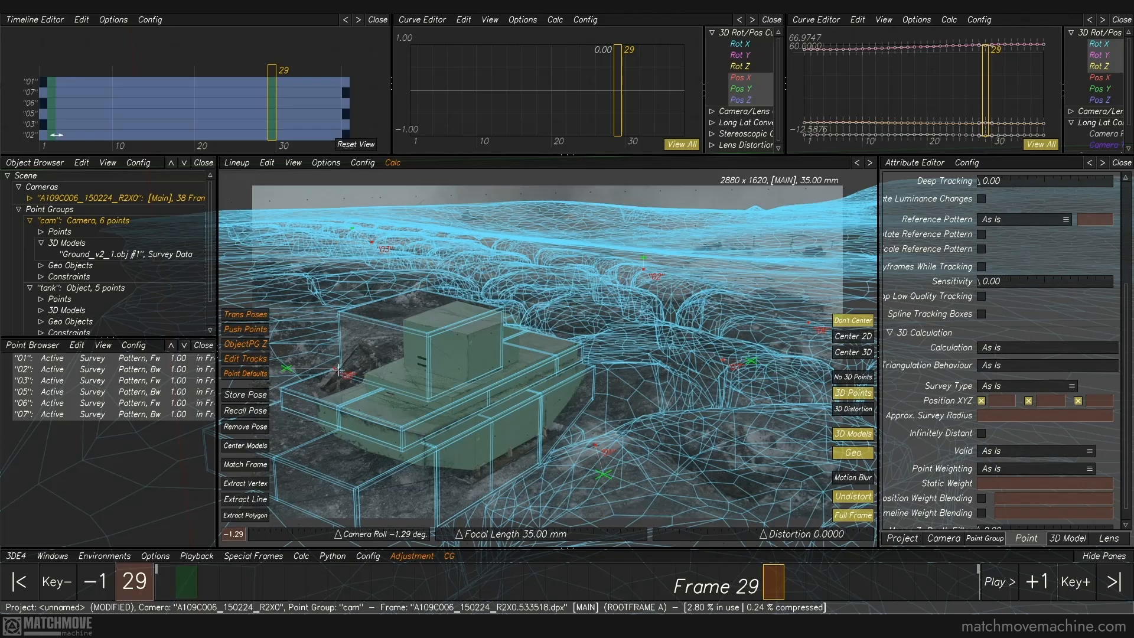
scroll(338, 369, up, 5)
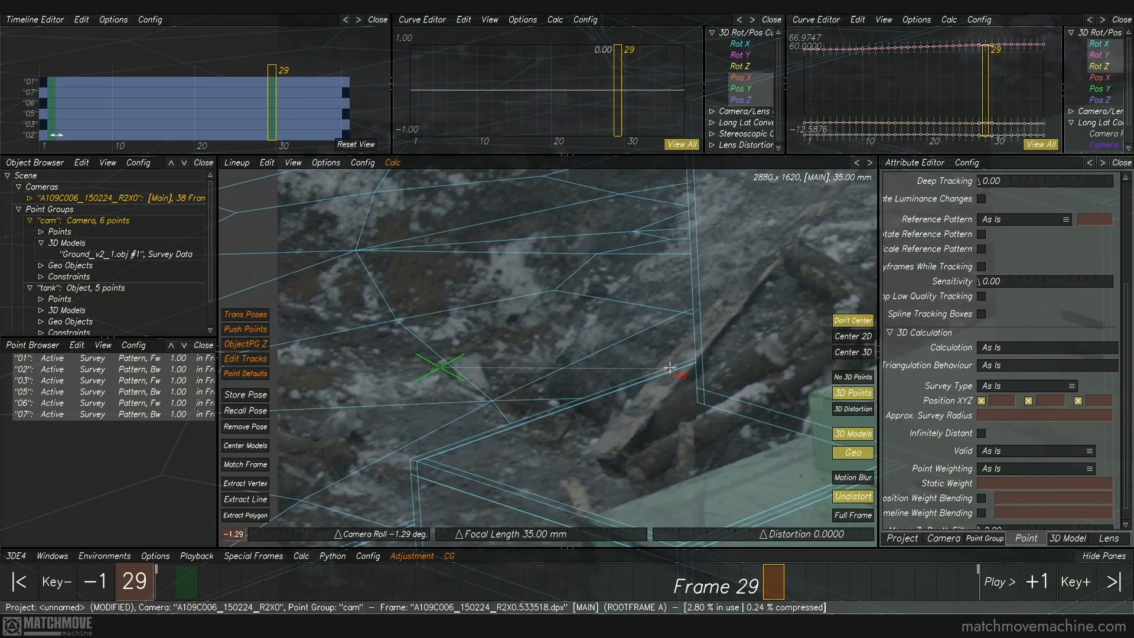
scroll(669, 368, down, 5)
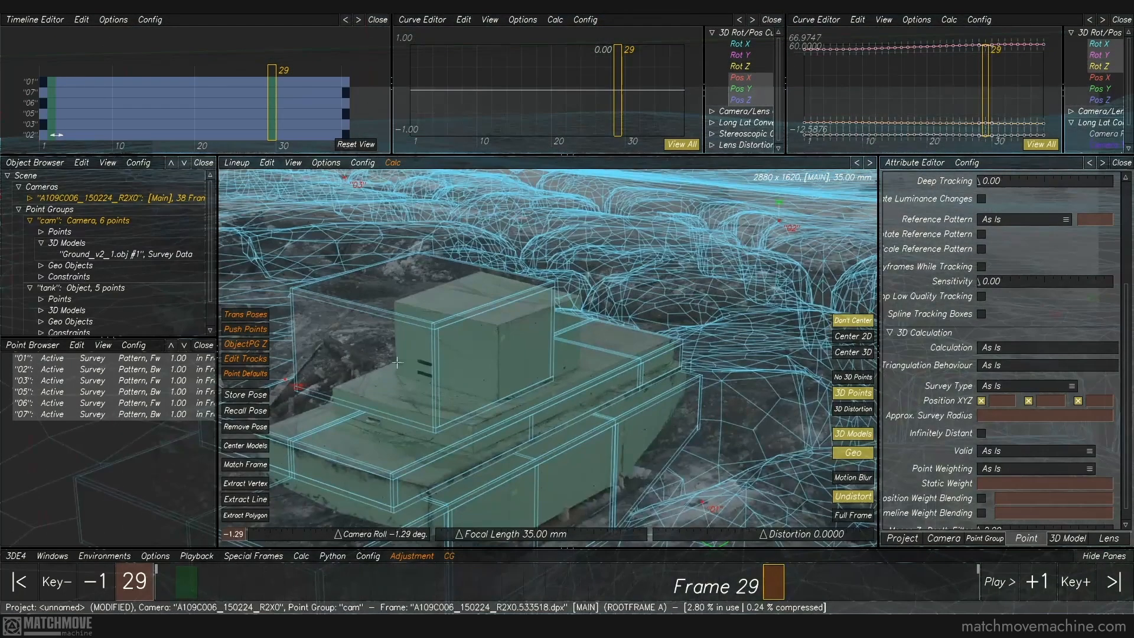
scroll(524, 274, up, 5)
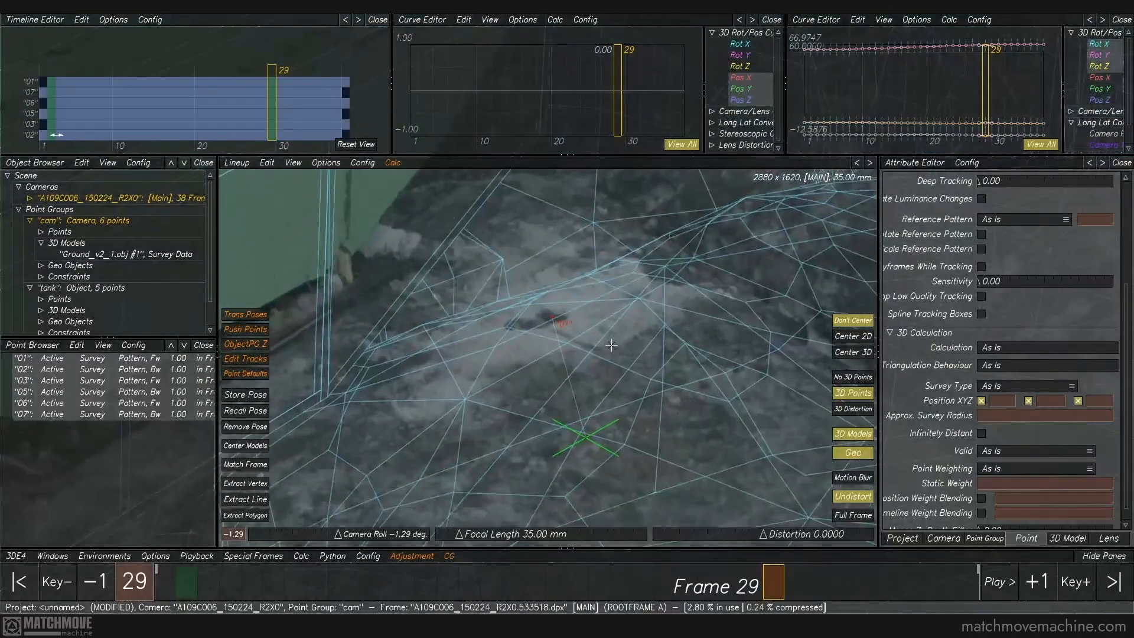
drag(552, 317, 586, 436)
Project the selected camera points onto the ground model while zoomed in on the point beside the tank
click(268, 164)
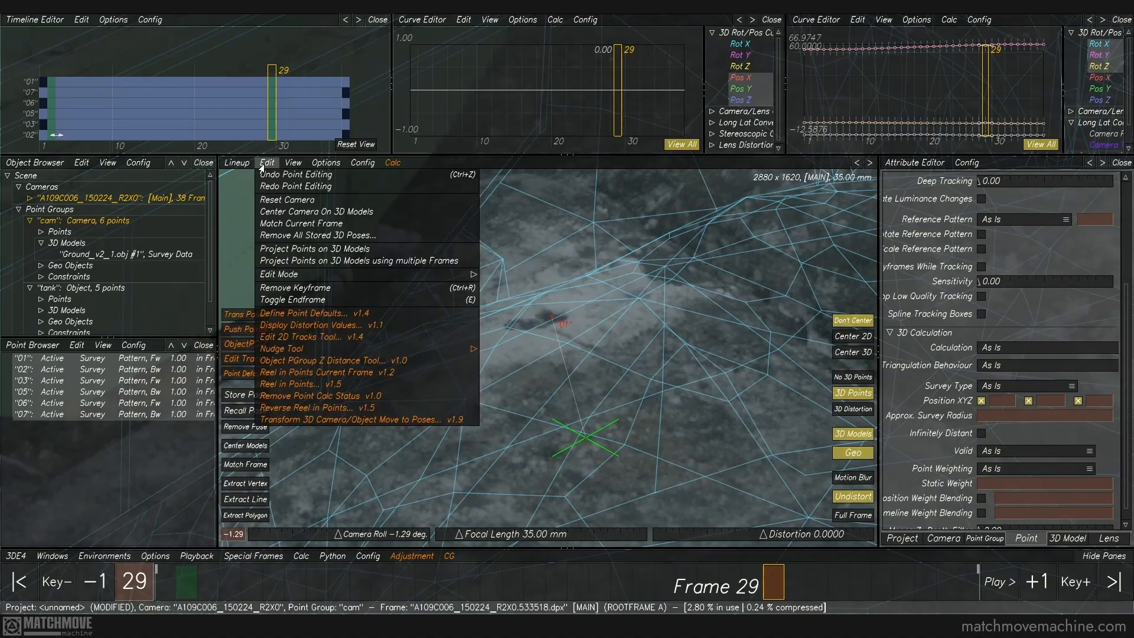
click(270, 249)
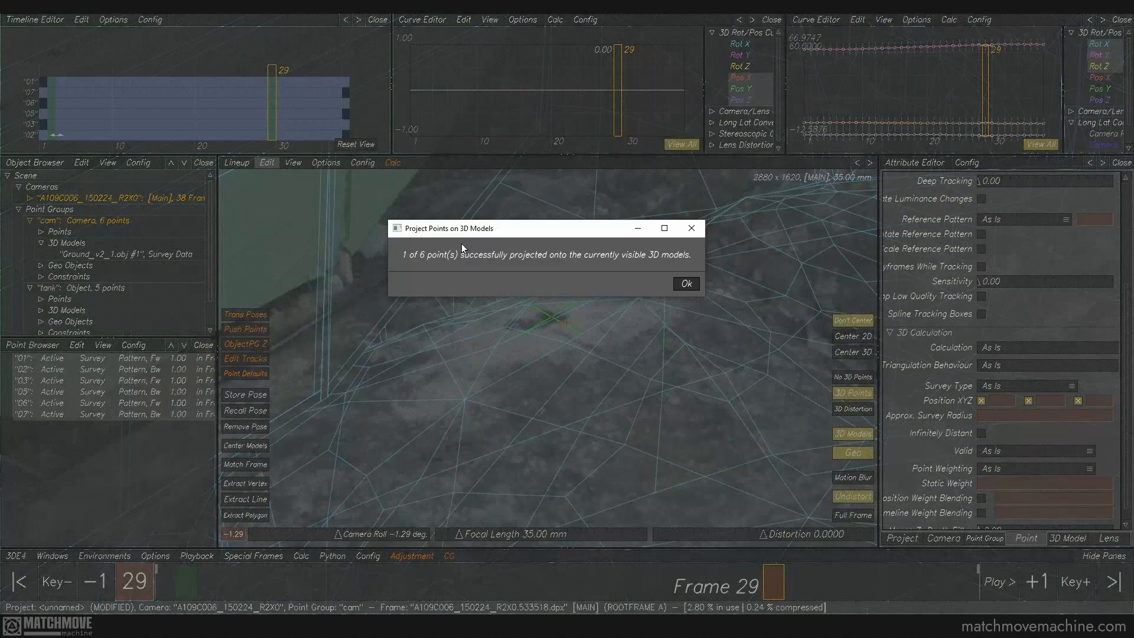
click(694, 285)
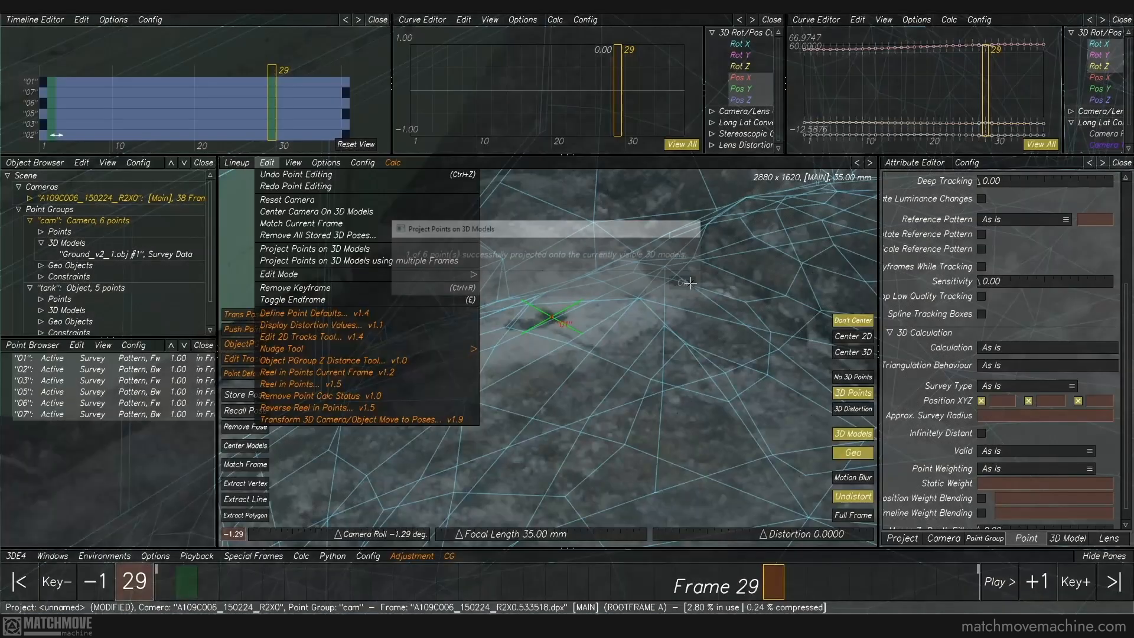
click(599, 341)
drag(600, 342, 571, 220)
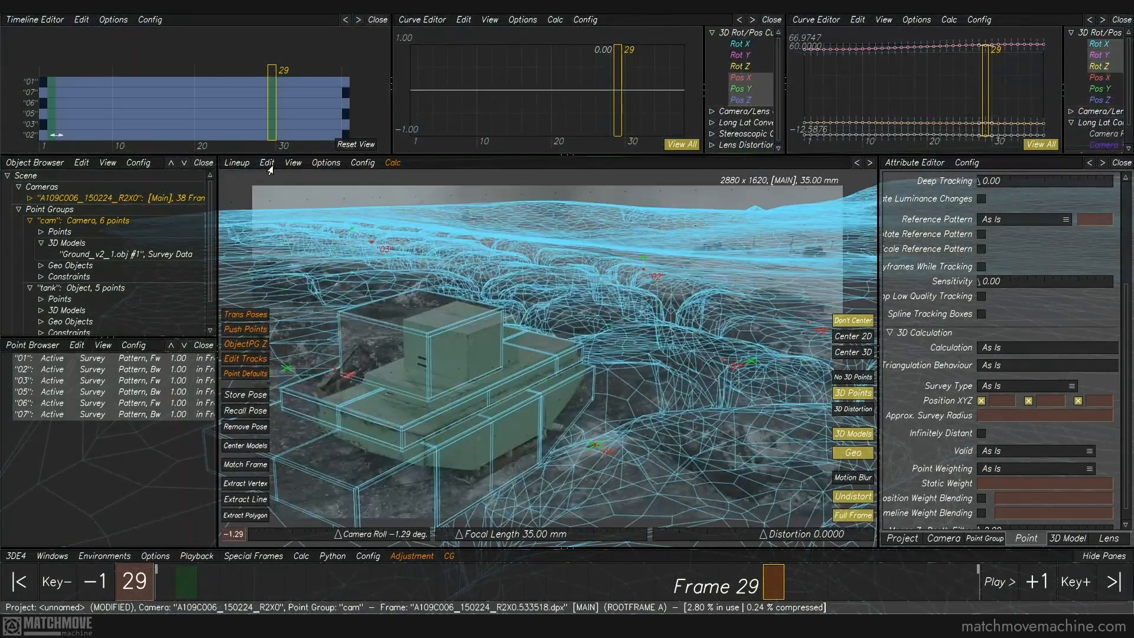
Project all six camera points onto the ground model with the full frame in view
click(267, 163)
click(282, 250)
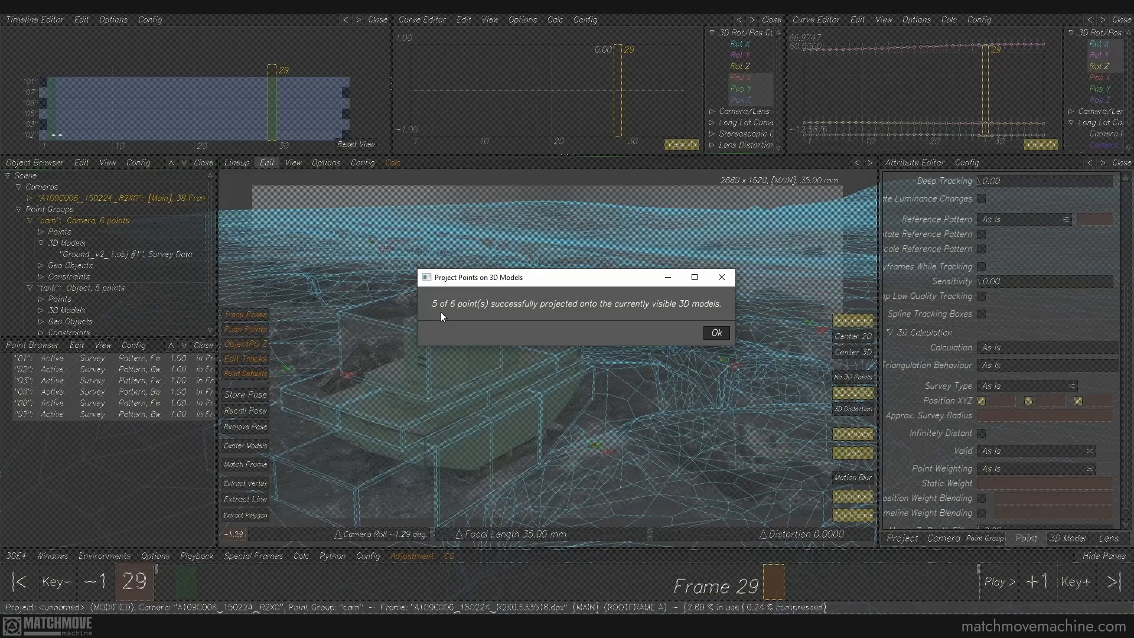
click(716, 332)
click(656, 361)
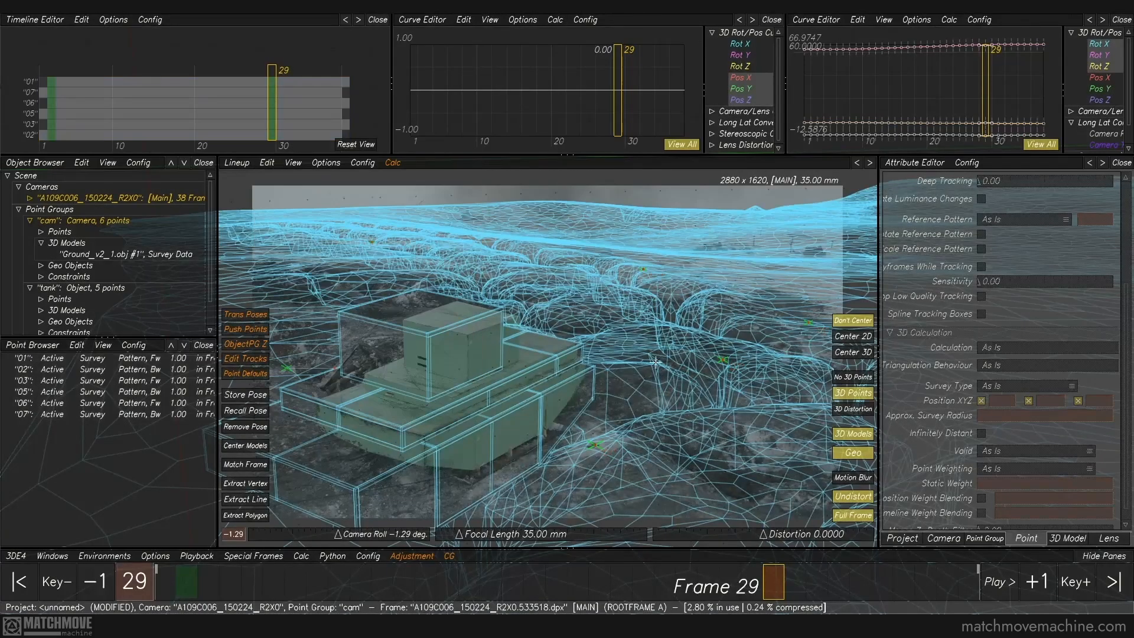
Recalculate everything from scratch, accept the result and play the tank's motion above the ground in the 3D view
click(300, 556)
click(299, 405)
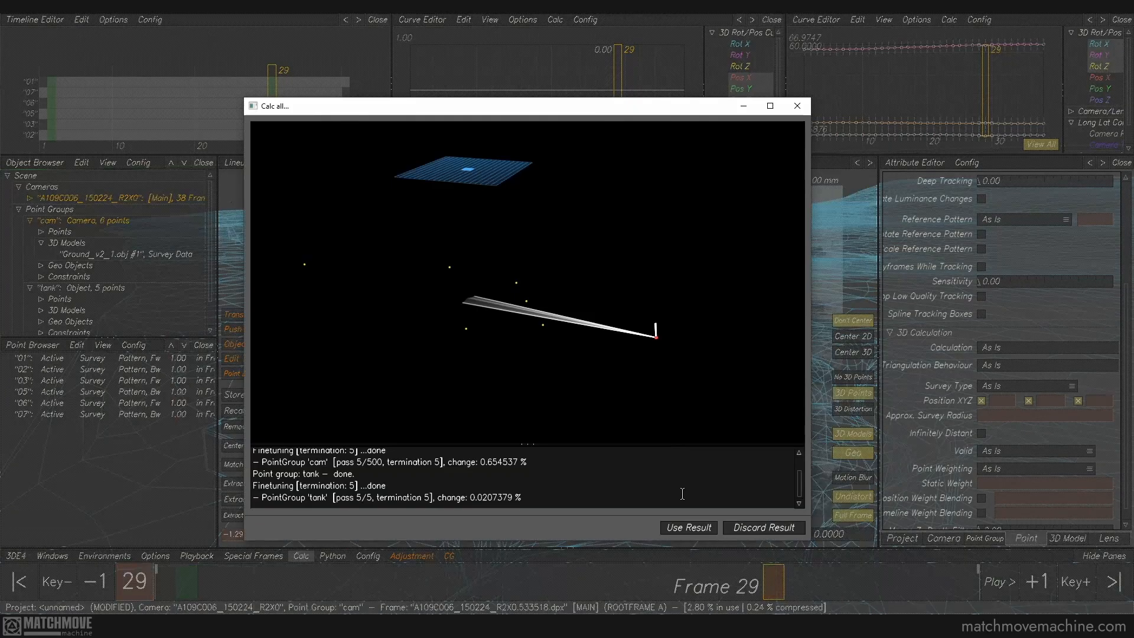
click(685, 527)
key(F5)
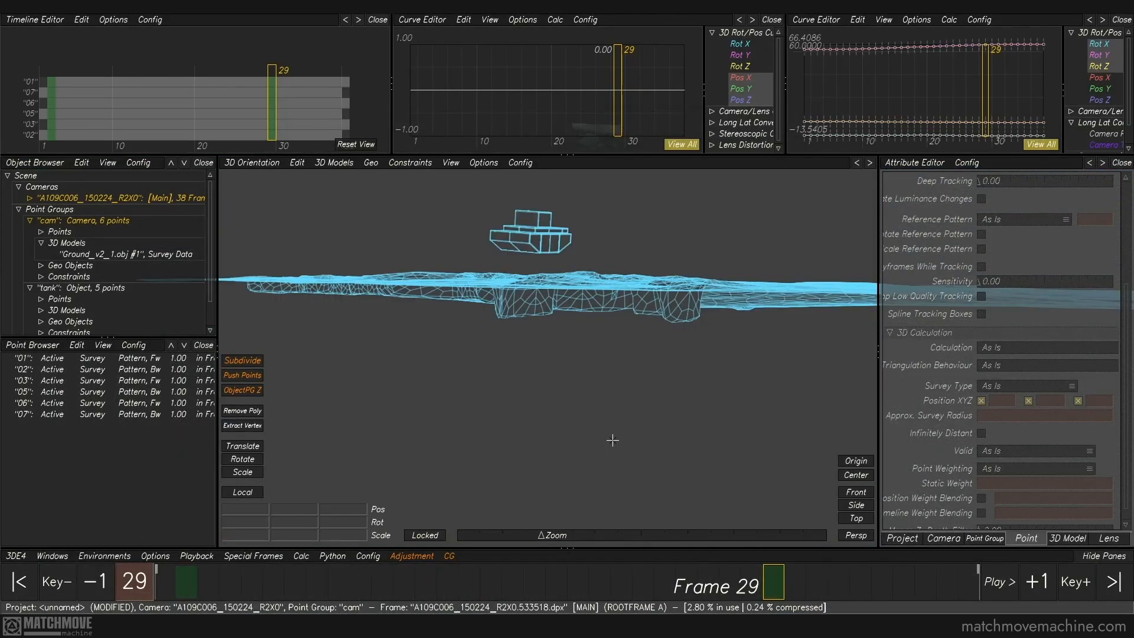
key(space)
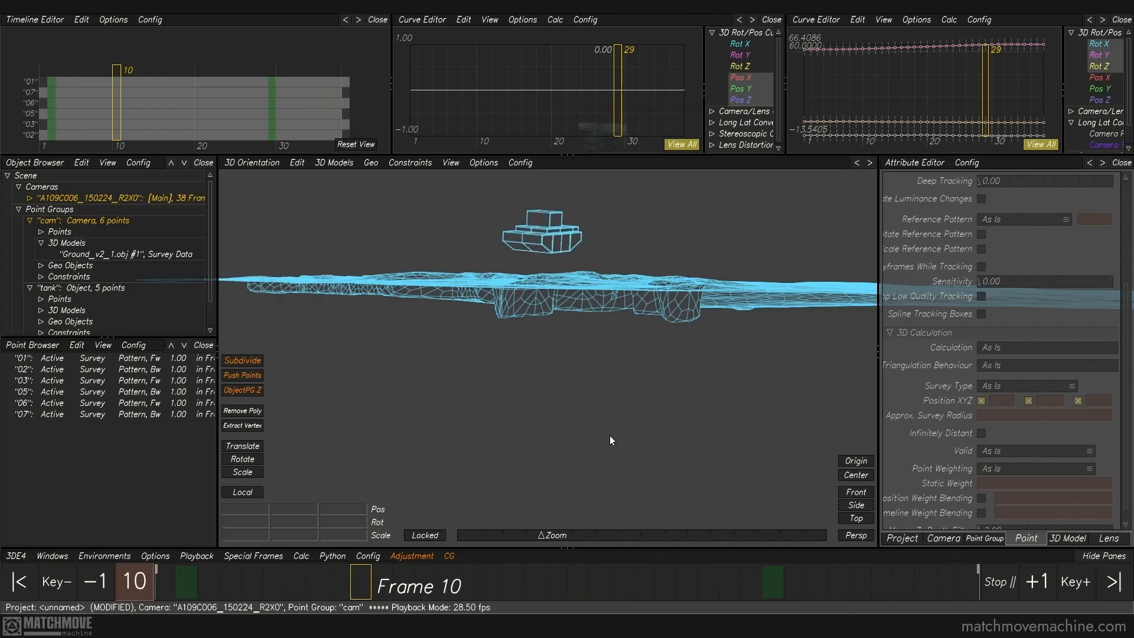
key(space)
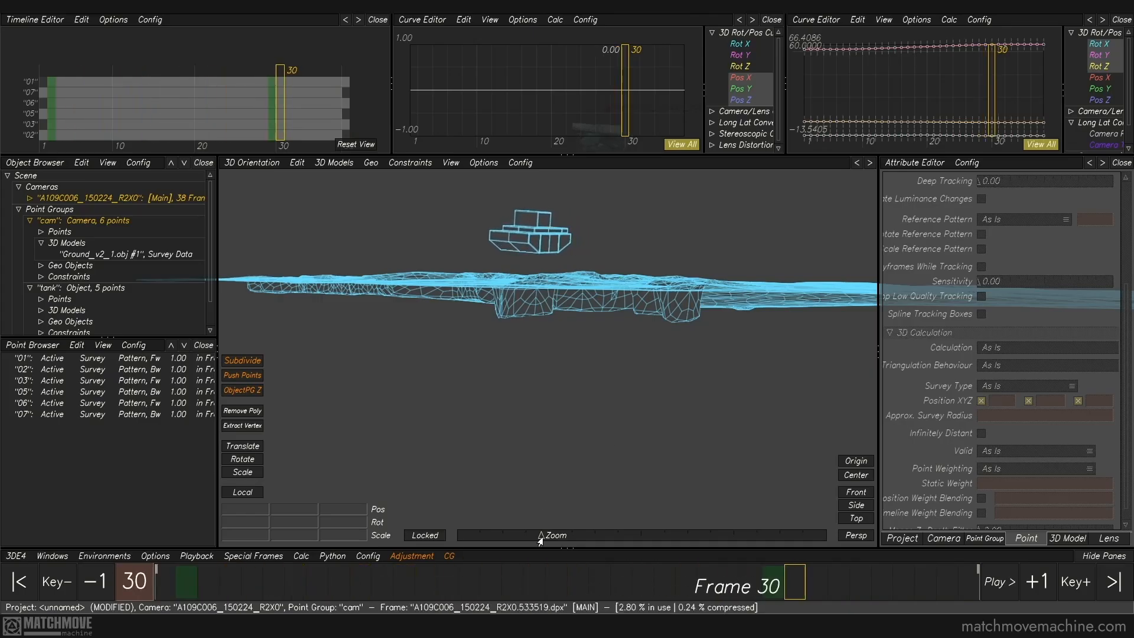
click(775, 585)
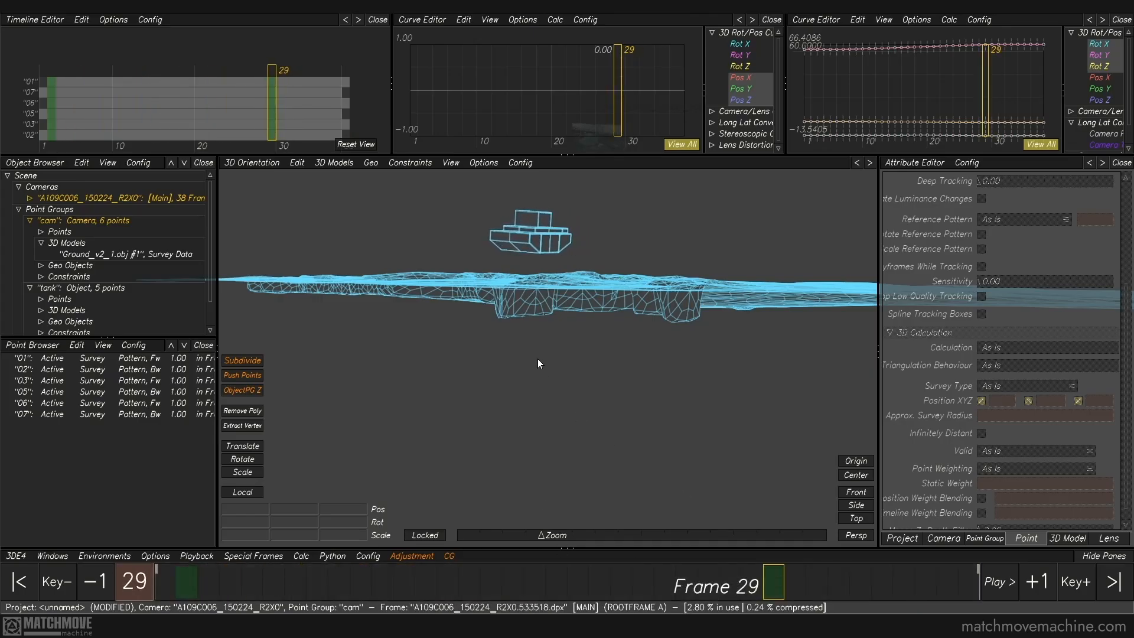
Set the survey type of camera points 01, 02, 03, 05 and 06 to Survey Free
drag(84, 358, 78, 403)
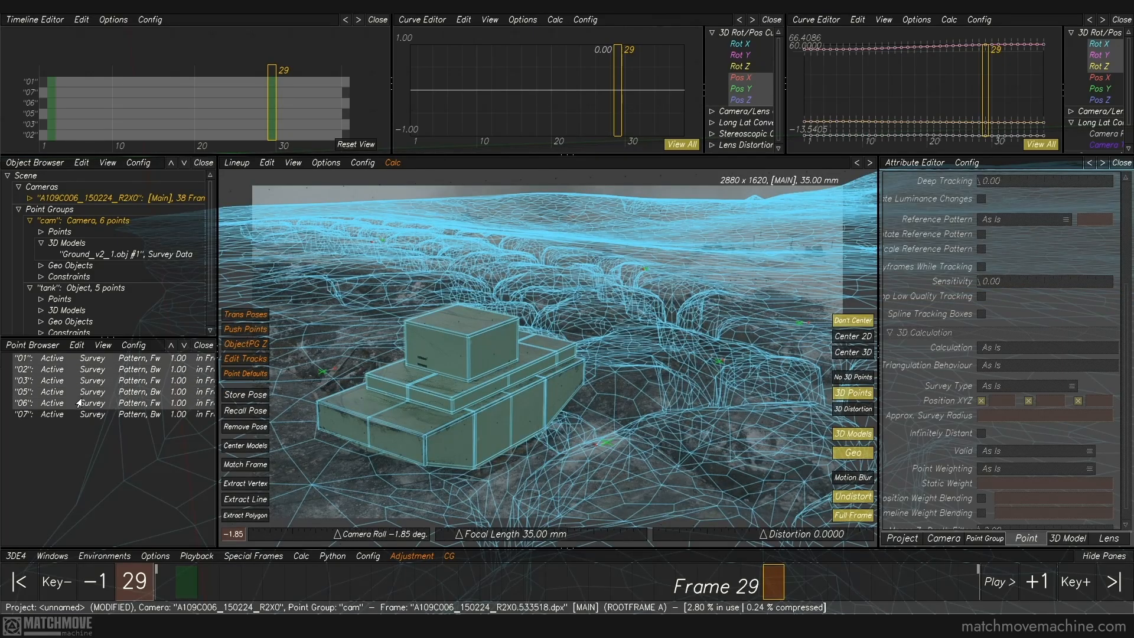
click(1000, 387)
click(996, 334)
click(691, 341)
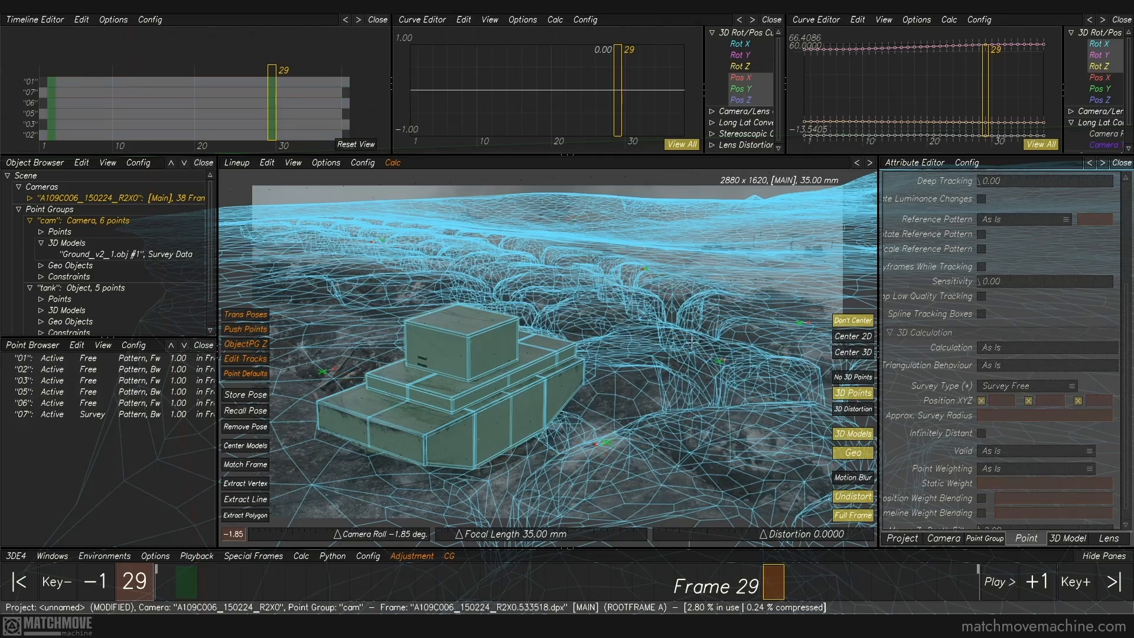
Move the camera closer to the ground model at frame 29 while keeping surveyed point 07 lined up
click(691, 342)
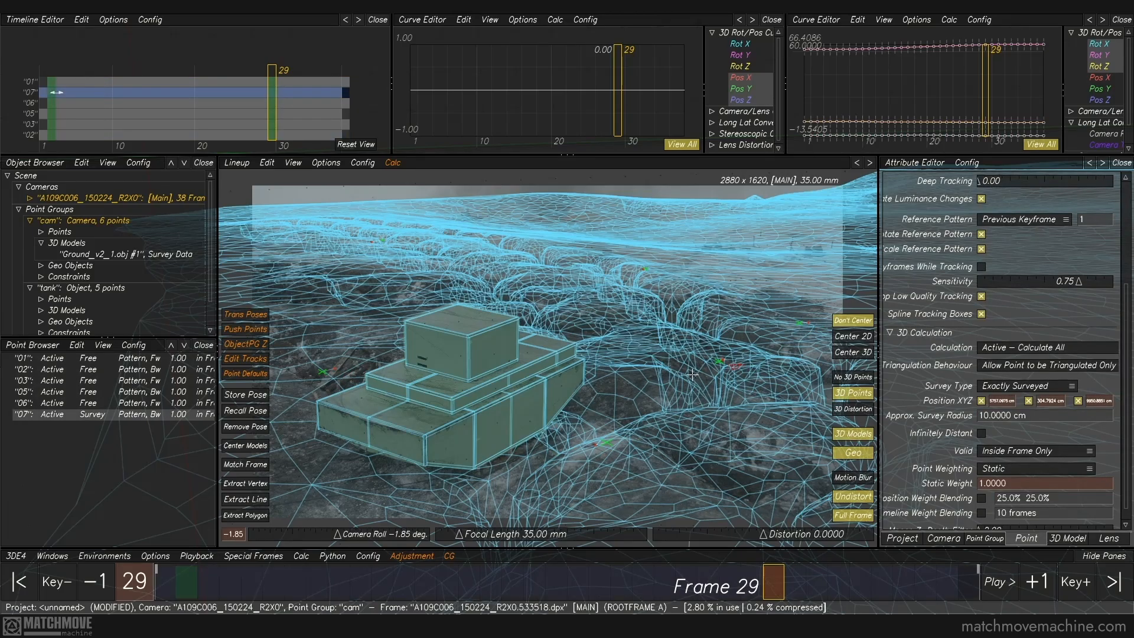
click(693, 410)
alt+right_drag(692, 410, 707, 476)
alt+drag(707, 476, 671, 418)
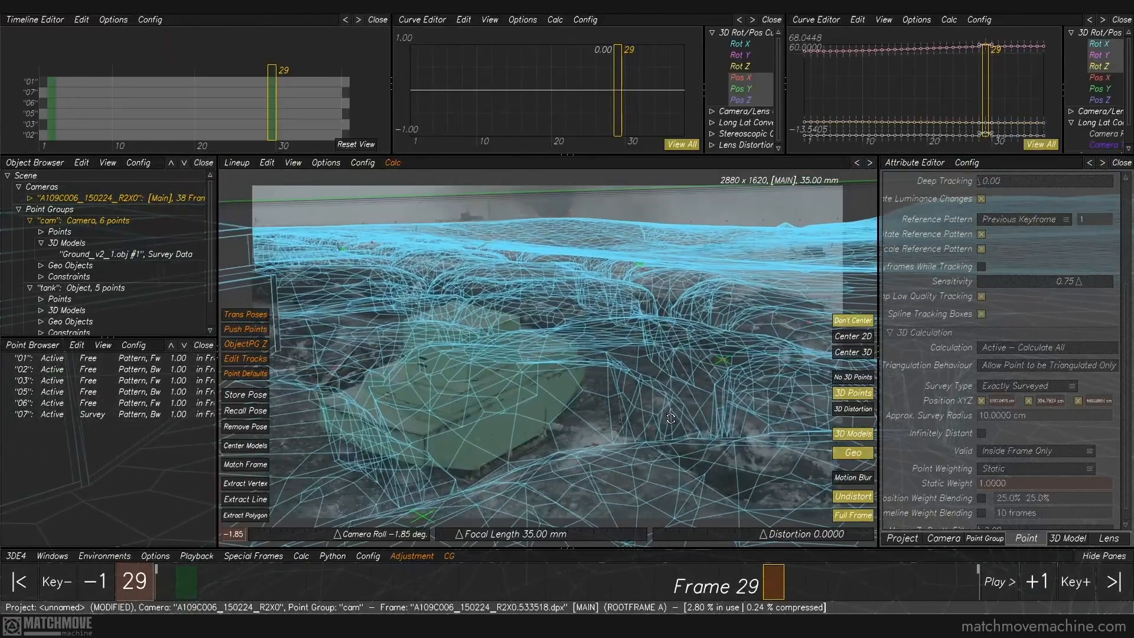
Project all six camera points onto the ground model from the new camera pose and select point 02
key(ctrl+a)
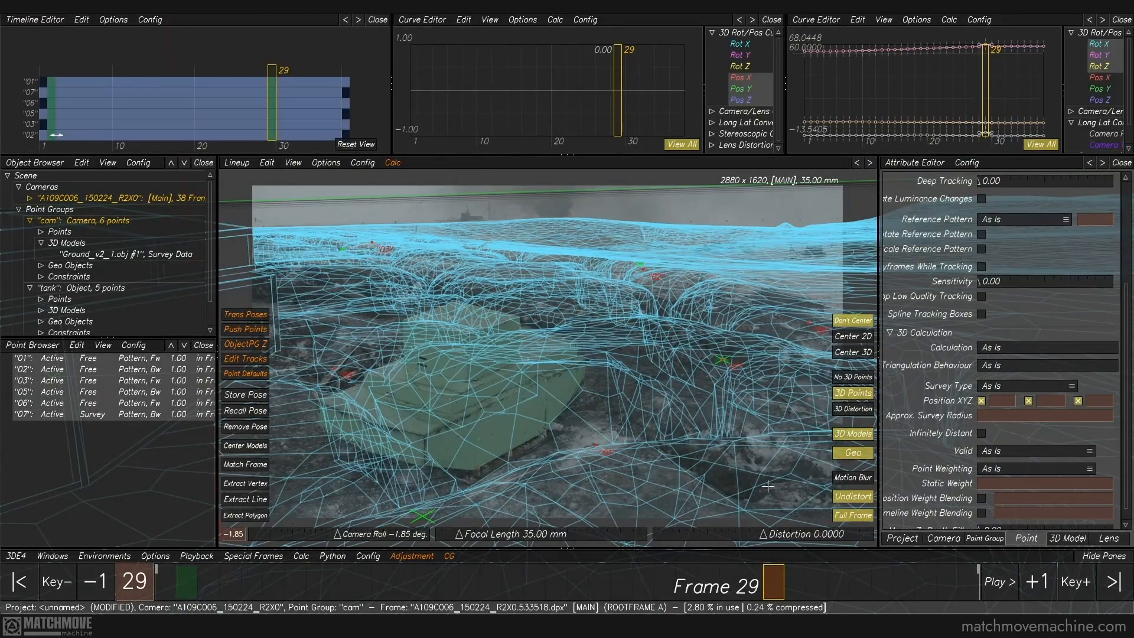
click(267, 164)
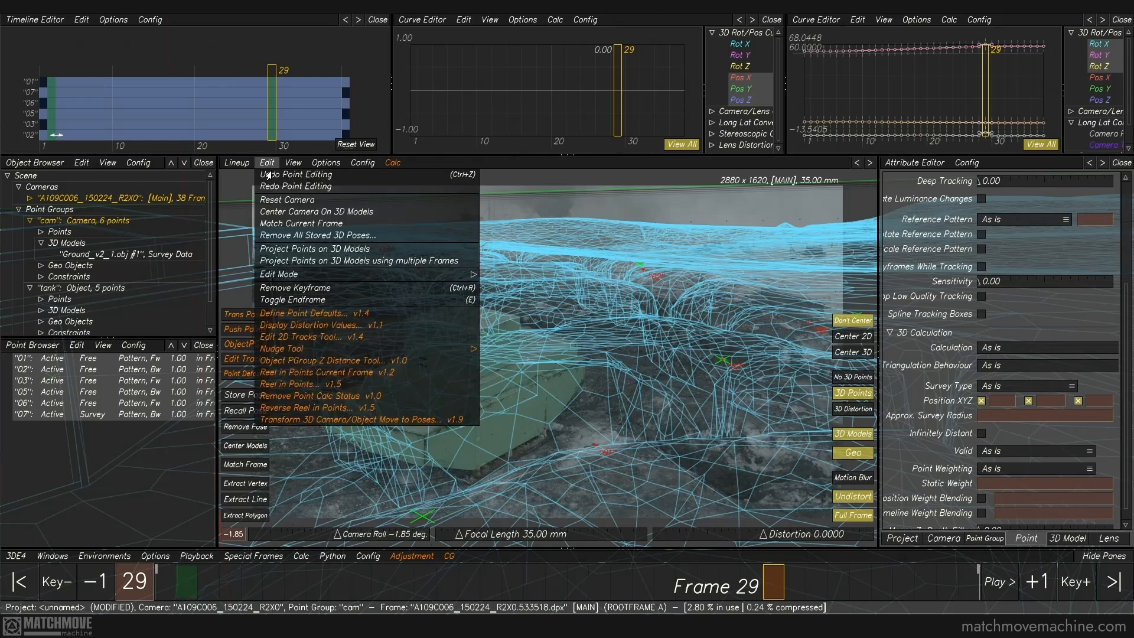
click(293, 250)
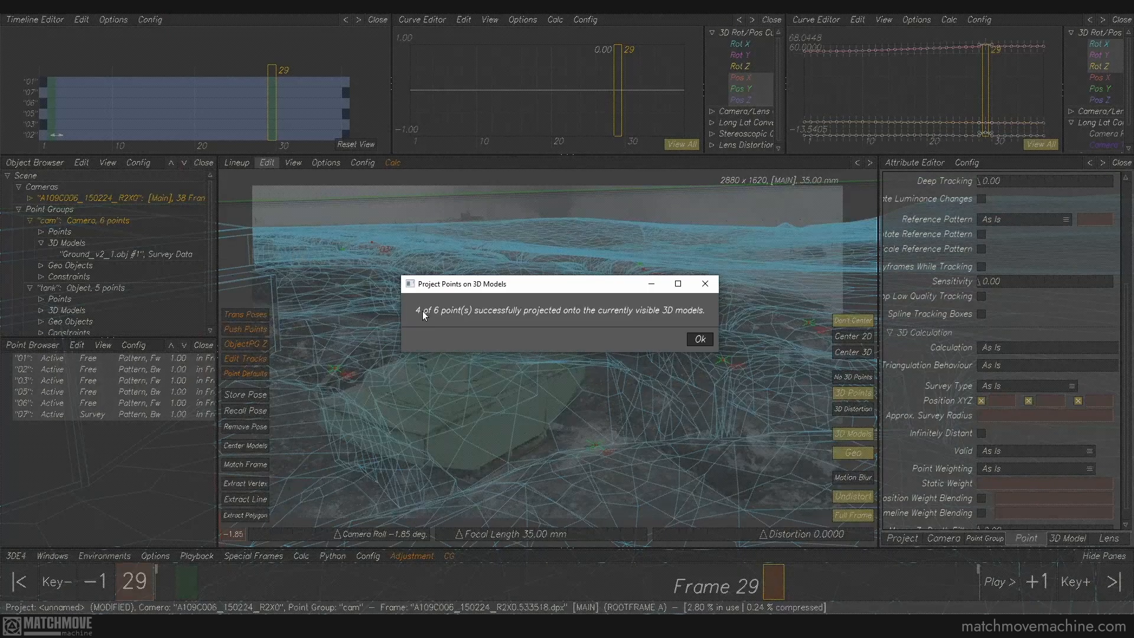
click(700, 340)
click(267, 162)
click(93, 374)
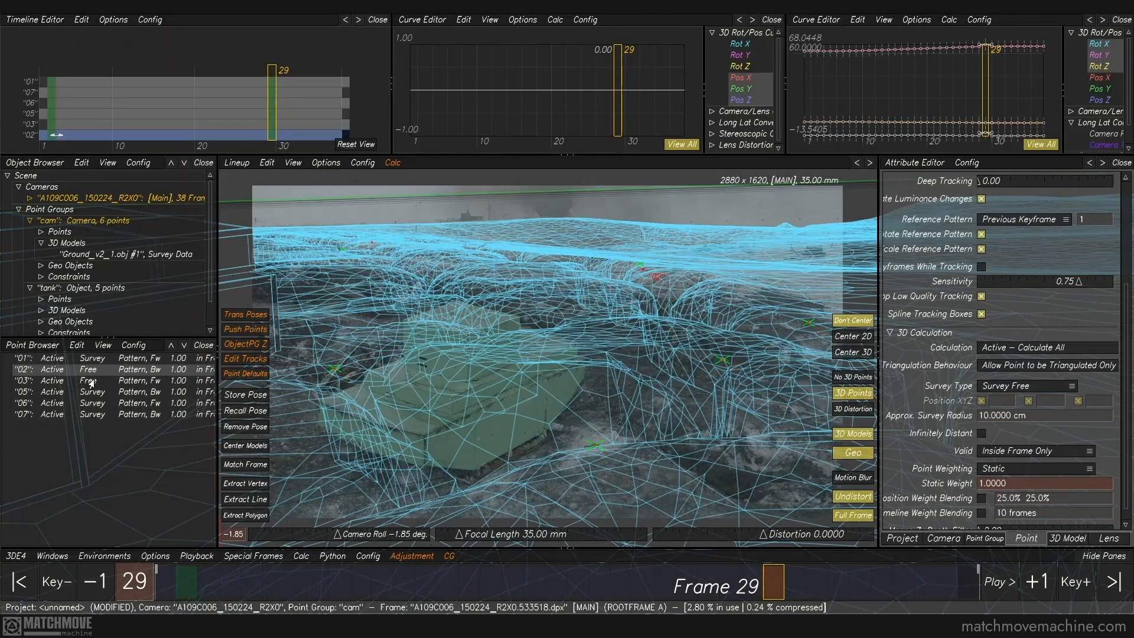
Project camera point 03 by itself onto the ground model at frame 29
click(90, 382)
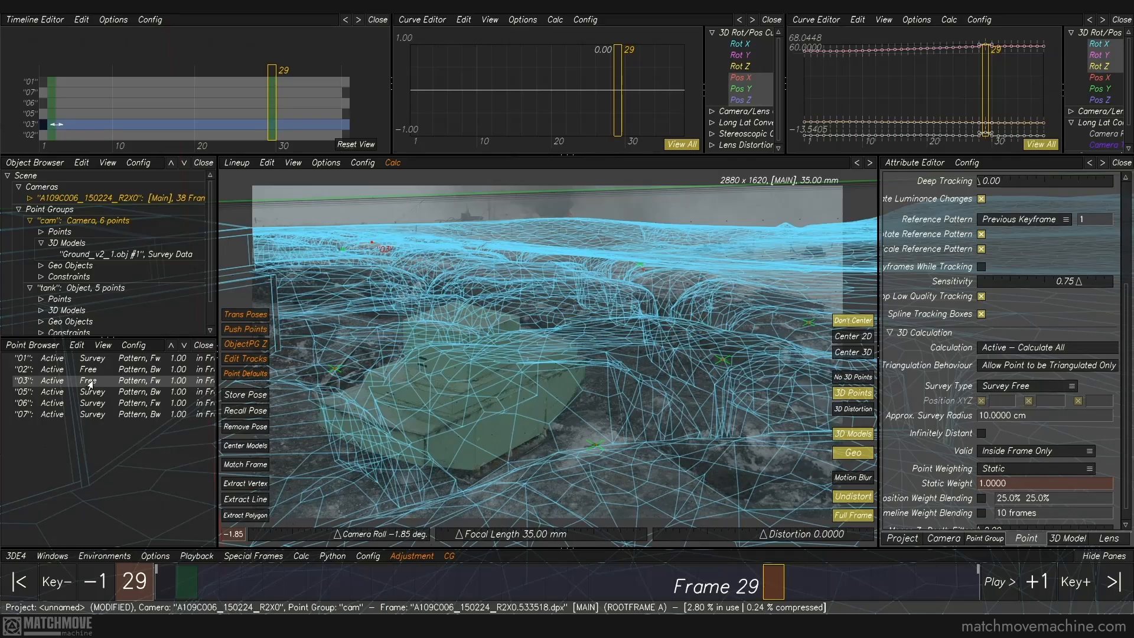
scroll(352, 237, up, 5)
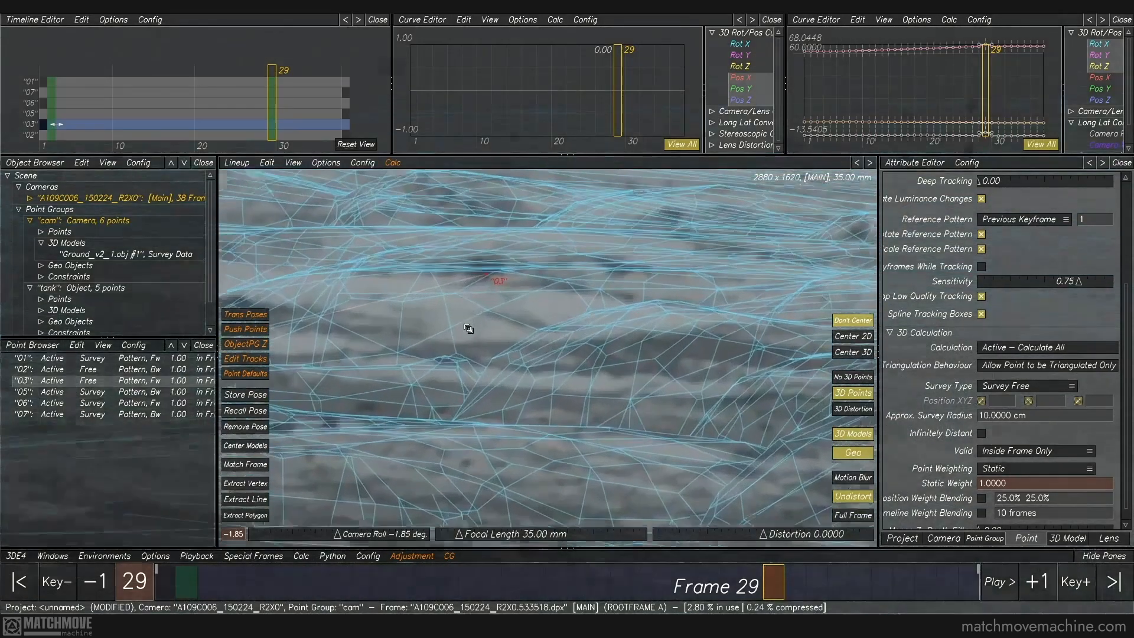
click(266, 164)
click(272, 249)
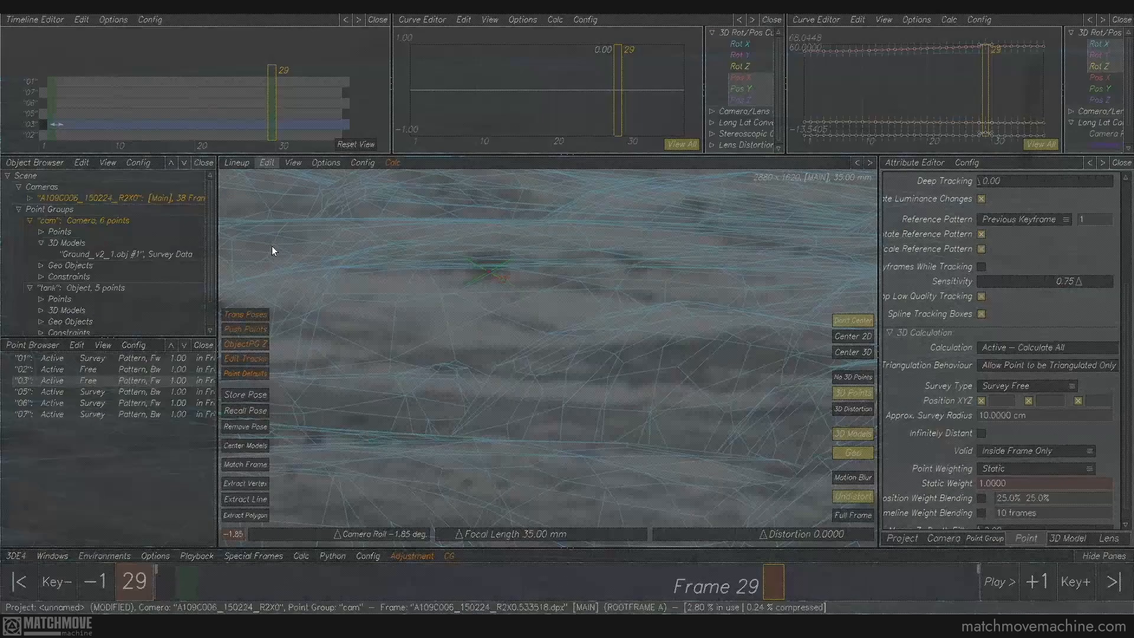
click(683, 341)
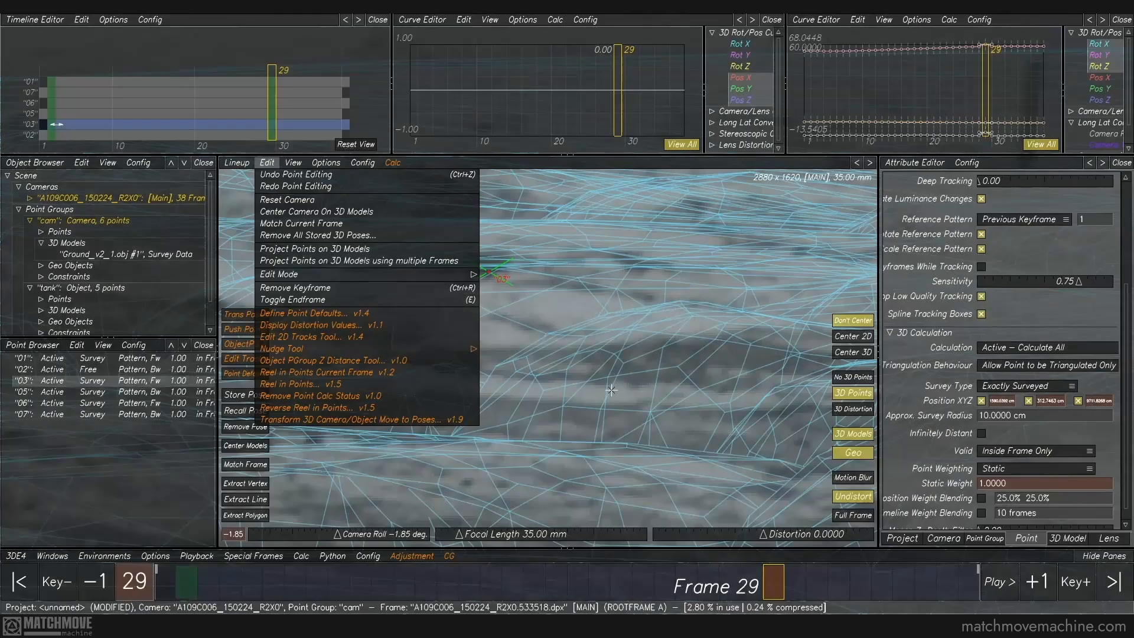
Project camera point 02 by itself onto the ground model
scroll(677, 307, down, 5)
middle_drag(734, 341, 679, 377)
scroll(712, 324, up, 5)
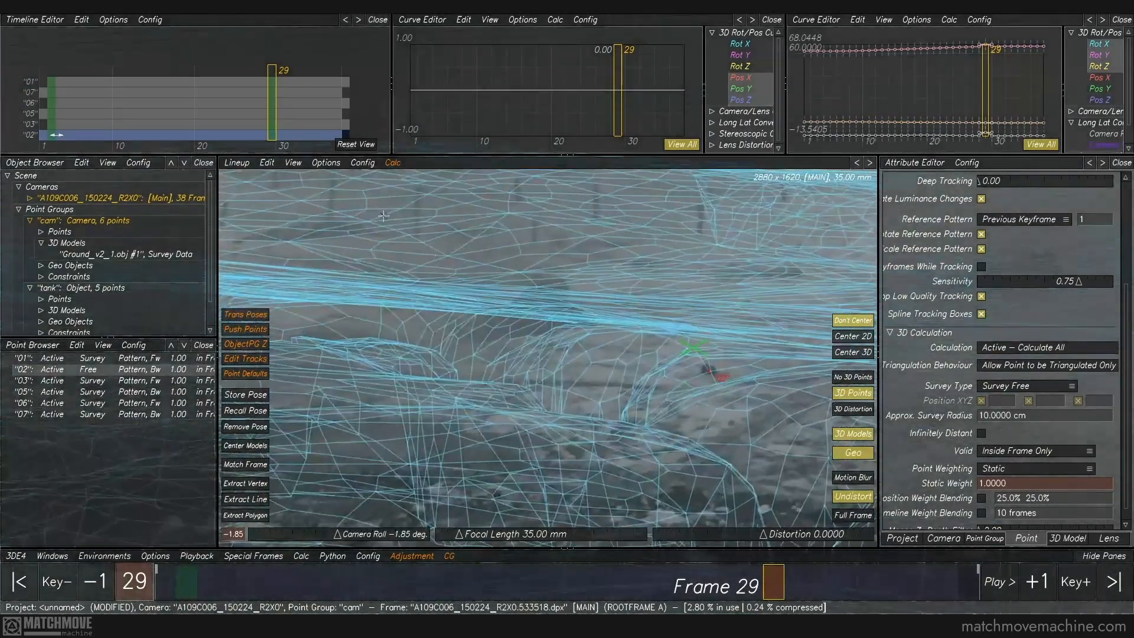
click(267, 163)
click(288, 250)
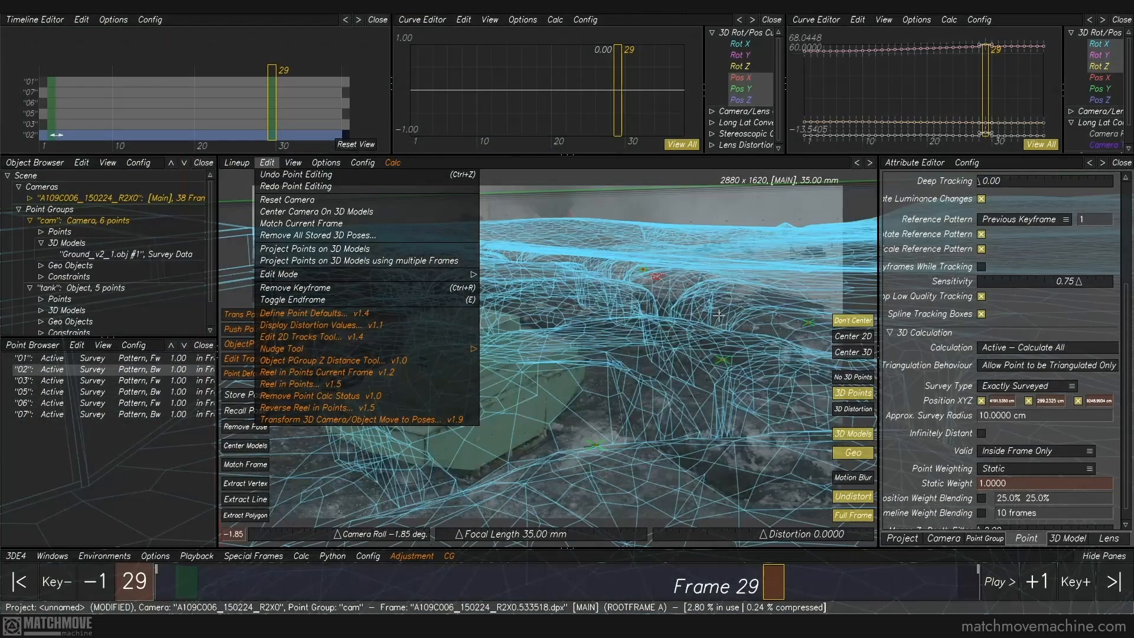
Recalculate everything from scratch with the newly surveyed points and accept the result
click(298, 557)
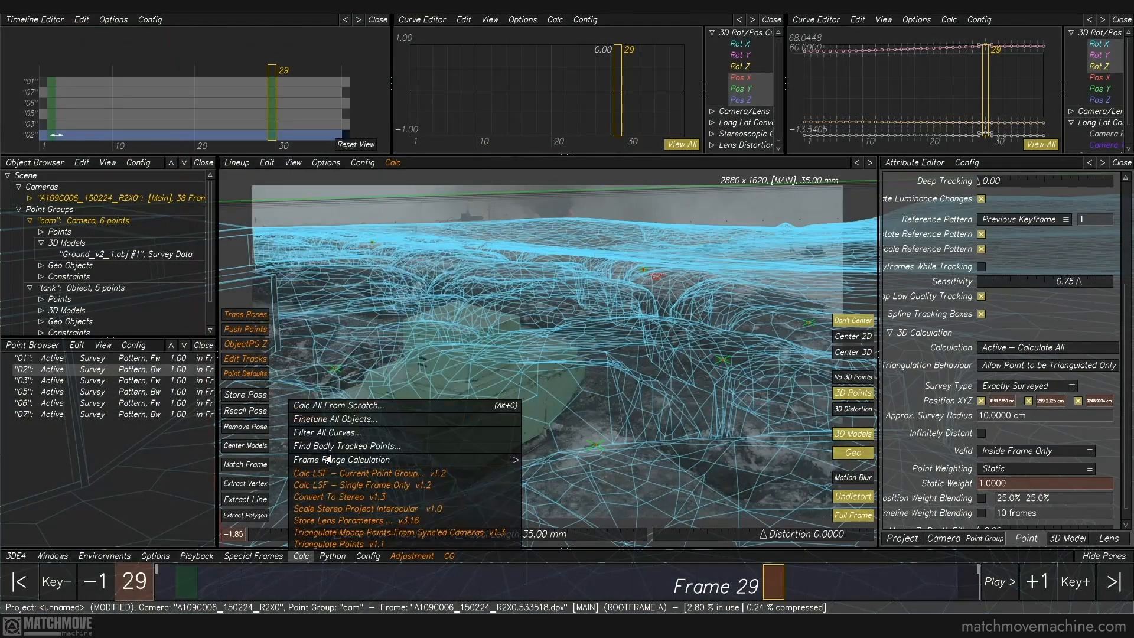
click(324, 406)
click(697, 456)
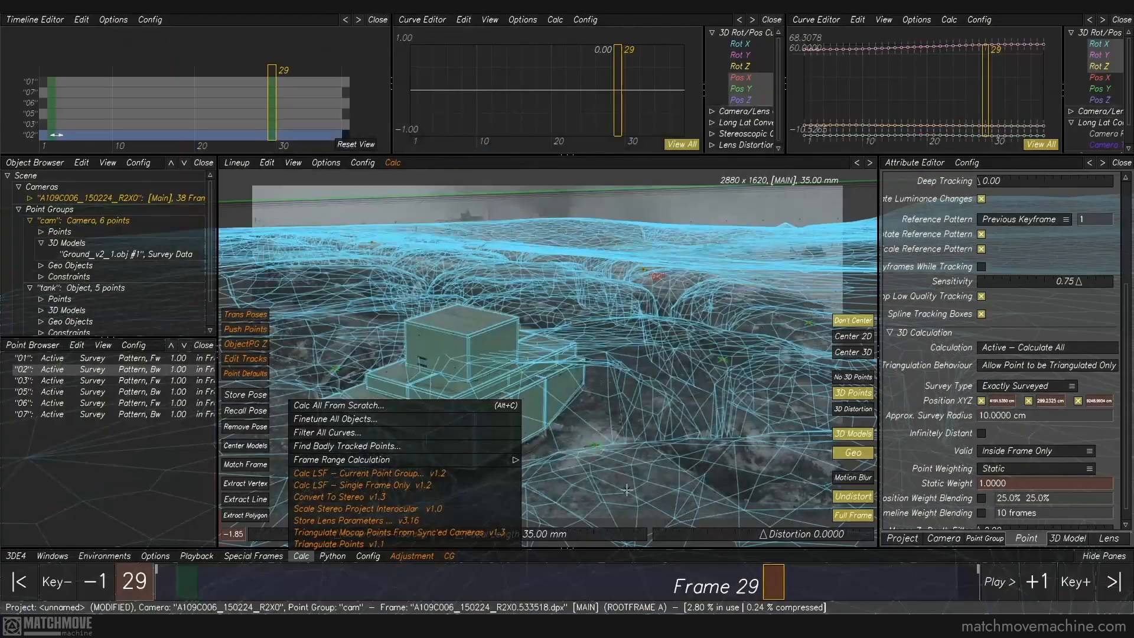
click(610, 478)
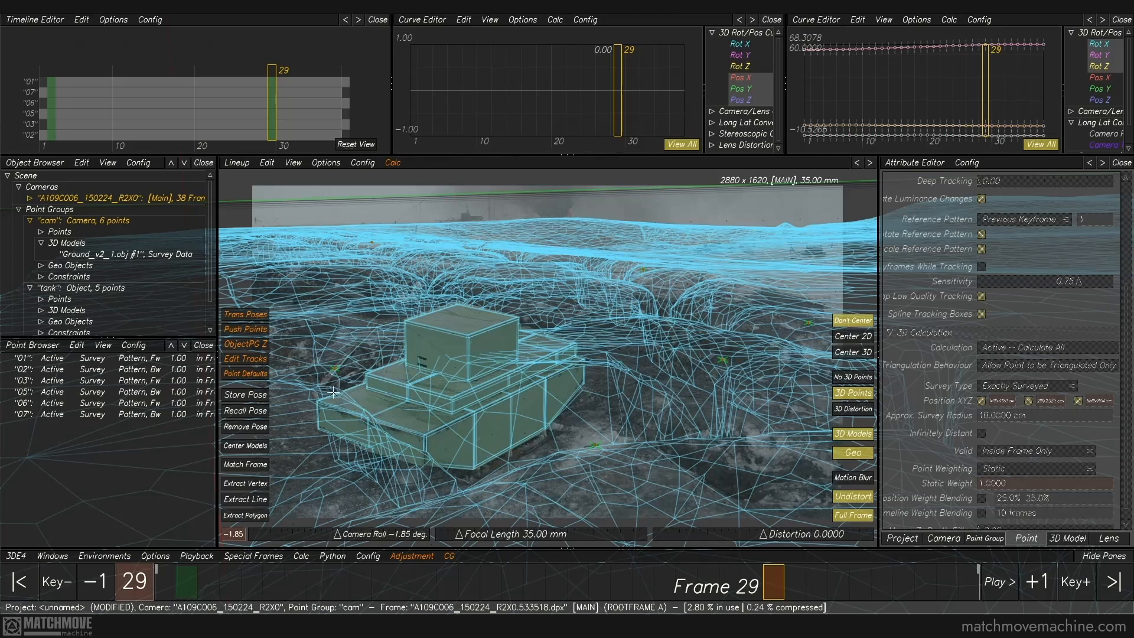
Play the shot in the lineup and 3D orientation views to check the tank's height above the ground, and return to the lineup
key(space)
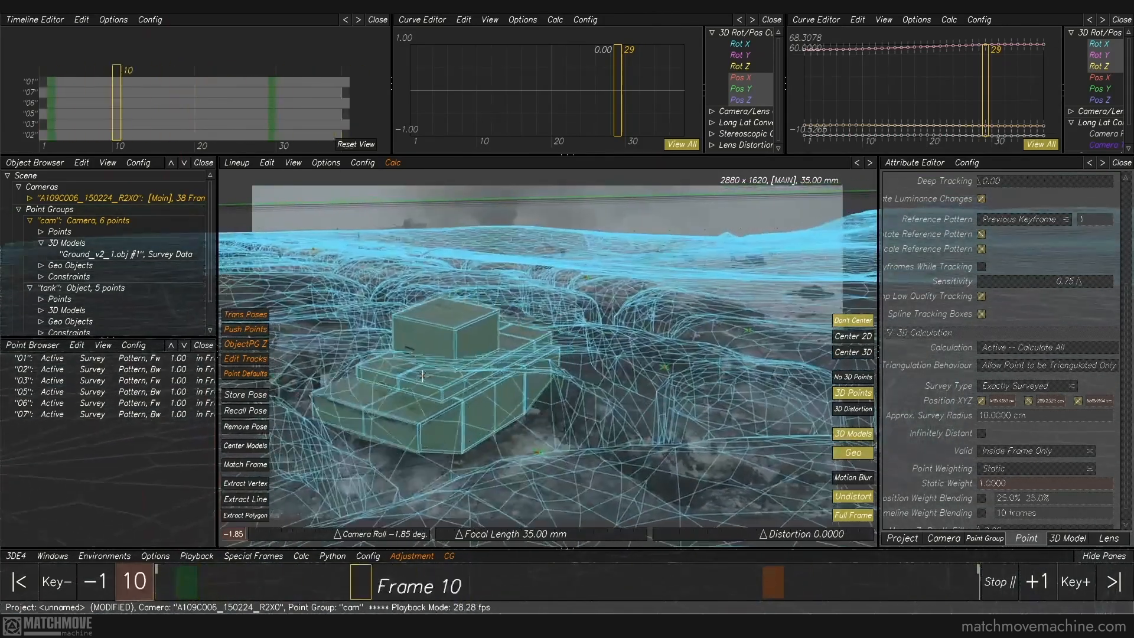
key(F6)
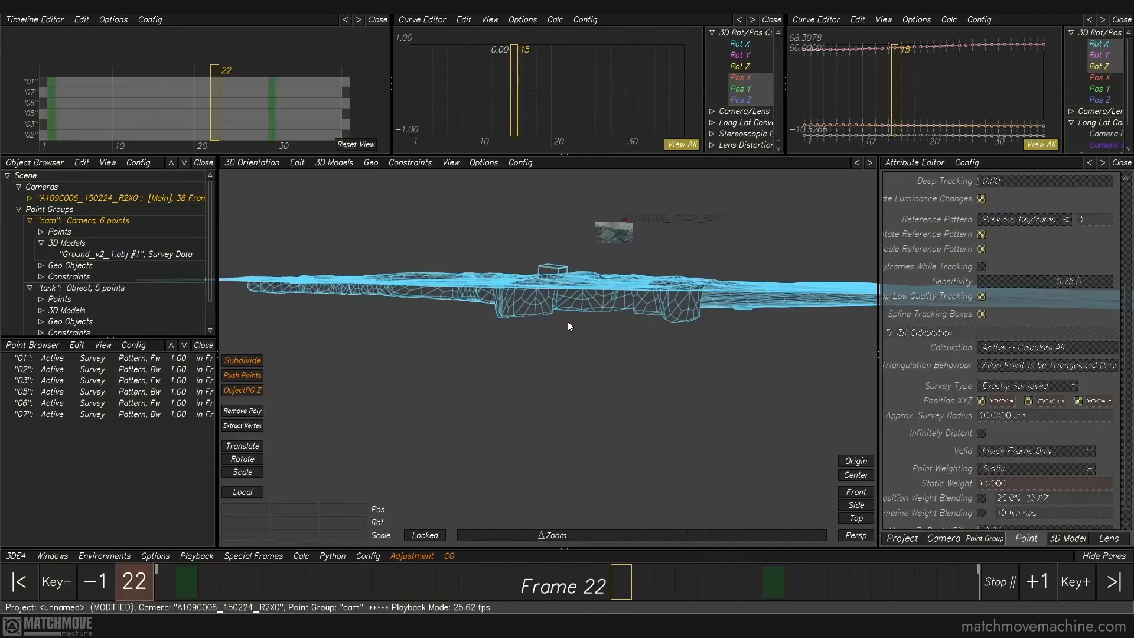
key(space)
key(F5)
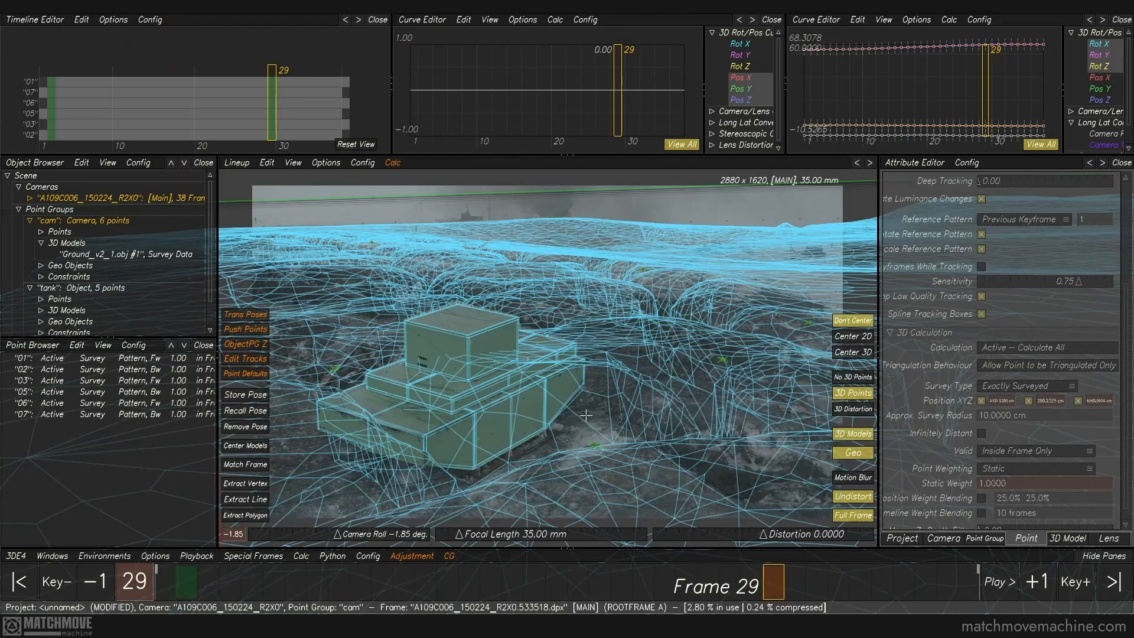
Reposition and tilt the camera at frame 29 against the ground model, bringing its roll to about -2.92 deg
alt+right_drag(578, 426, 577, 413)
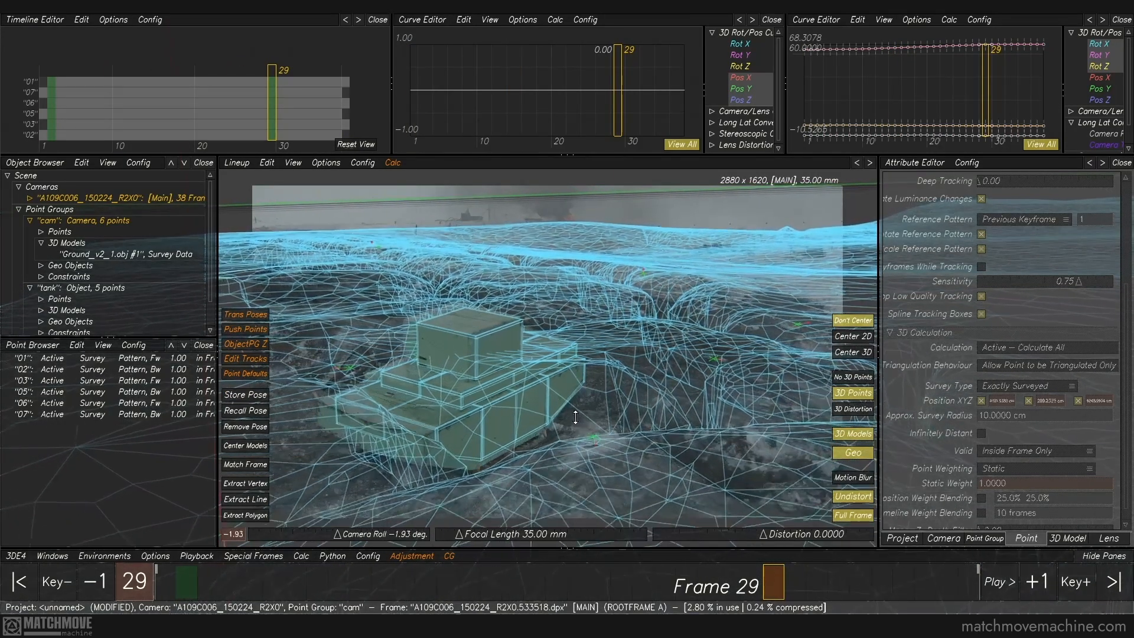
alt+drag(577, 414, 568, 399)
alt+middle_drag(567, 399, 566, 407)
alt+middle_drag(482, 436, 478, 436)
Select all six camera points and project them onto the ground model from the new pose
drag(231, 181, 880, 570)
click(266, 163)
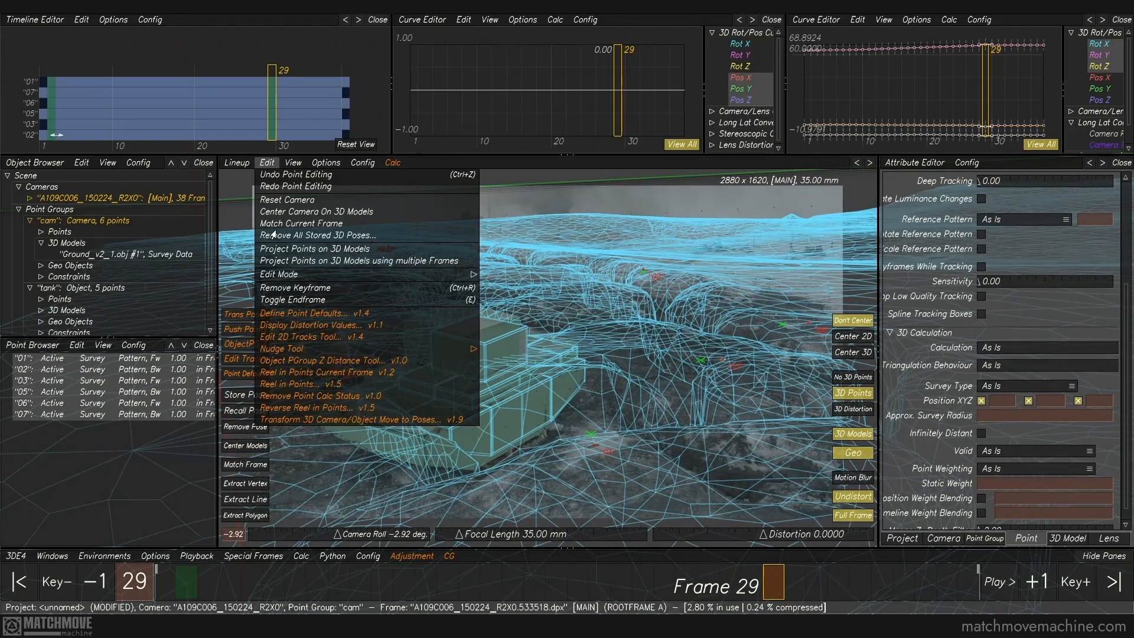
click(269, 251)
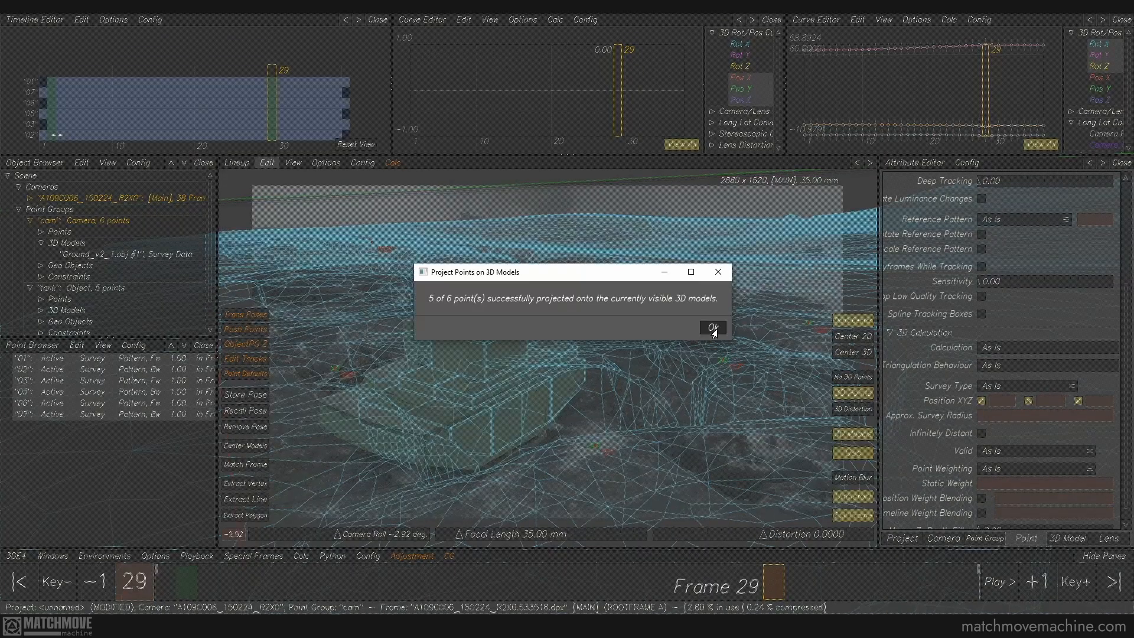
click(713, 328)
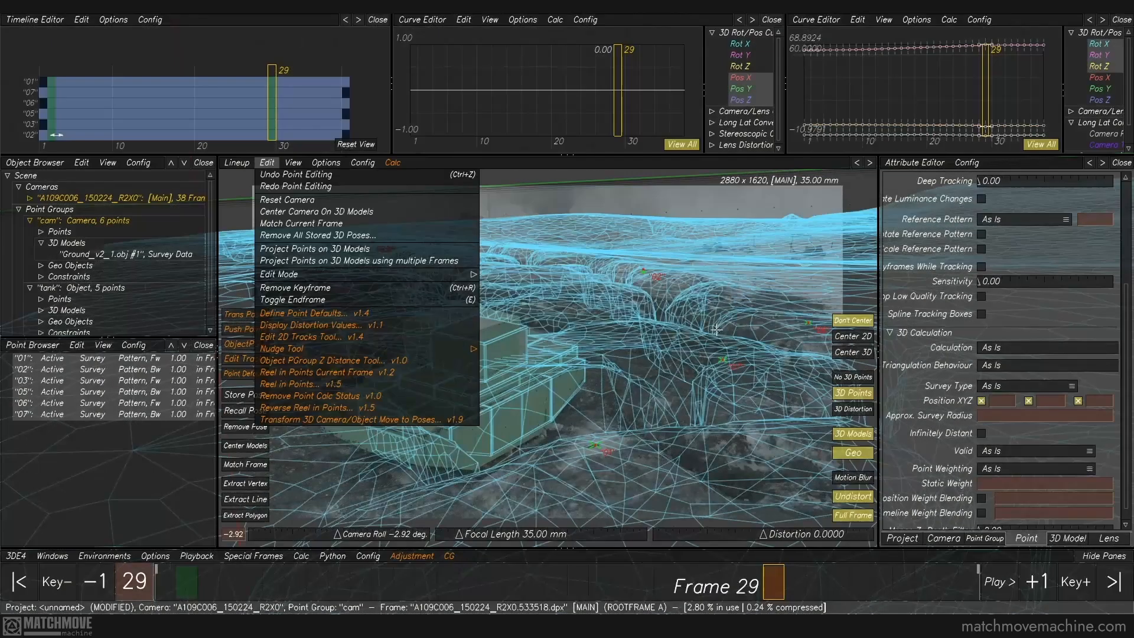
click(596, 299)
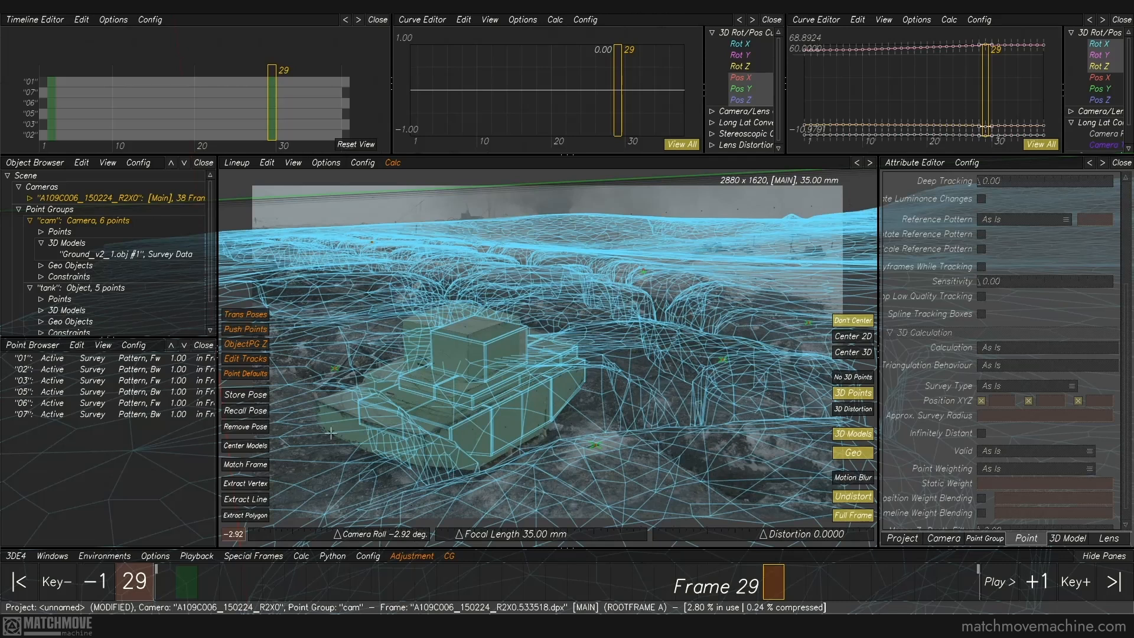
Recalculate everything from scratch using the reprojected points and accept the result
click(295, 558)
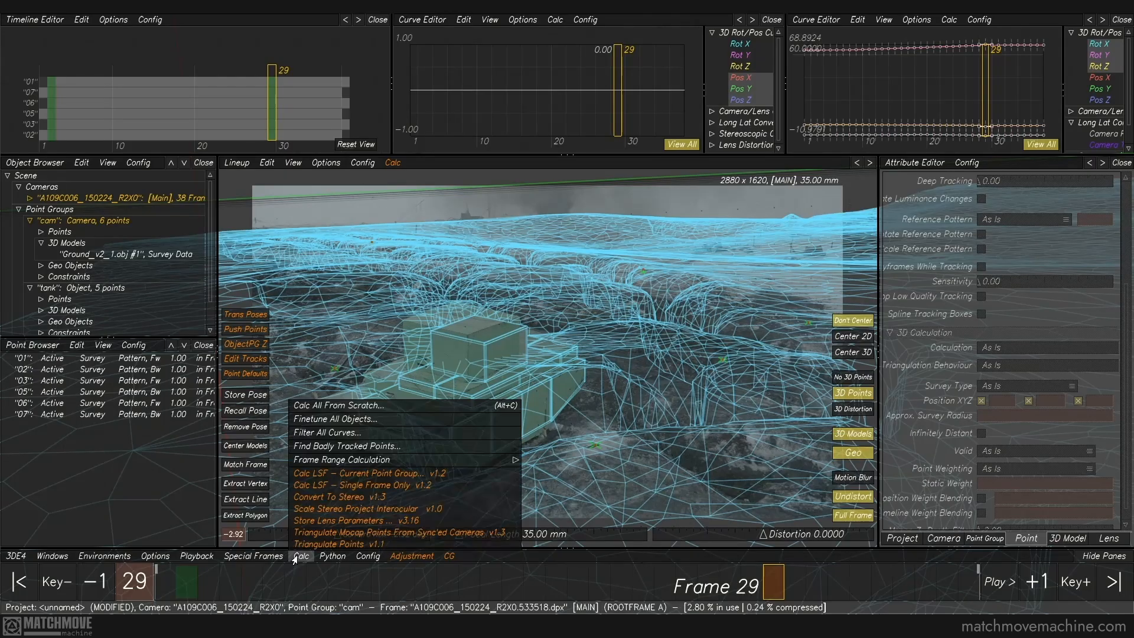
click(325, 407)
click(690, 514)
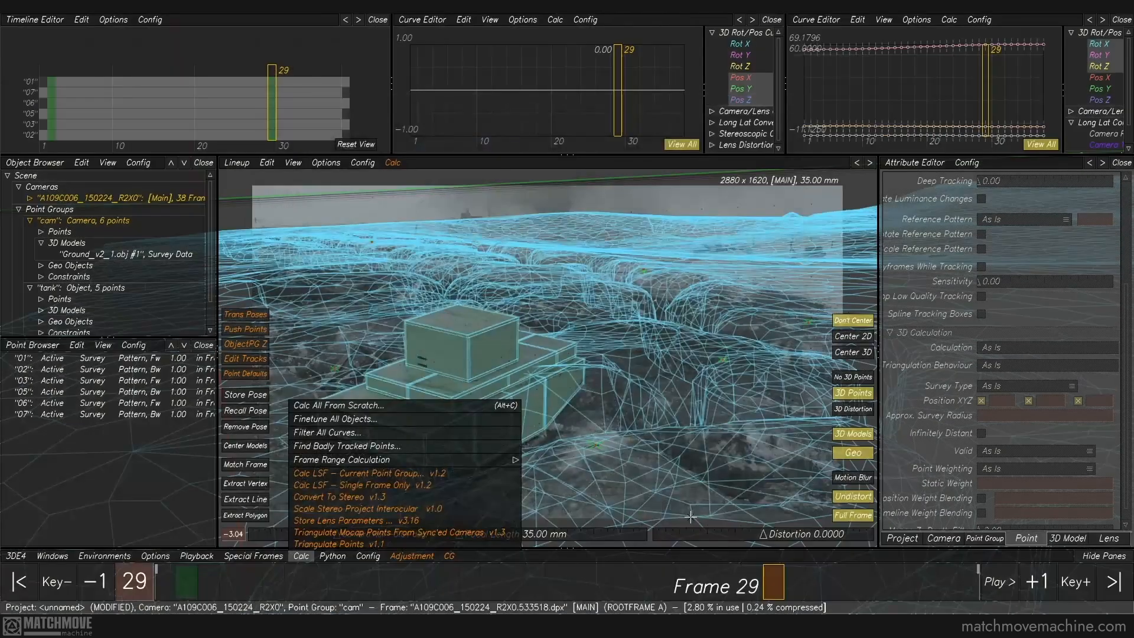
Set the survey type of camera points 01, 02, 03, 05 and 06 to Survey Free, leaving point 07 surveyed
drag(136, 371, 128, 405)
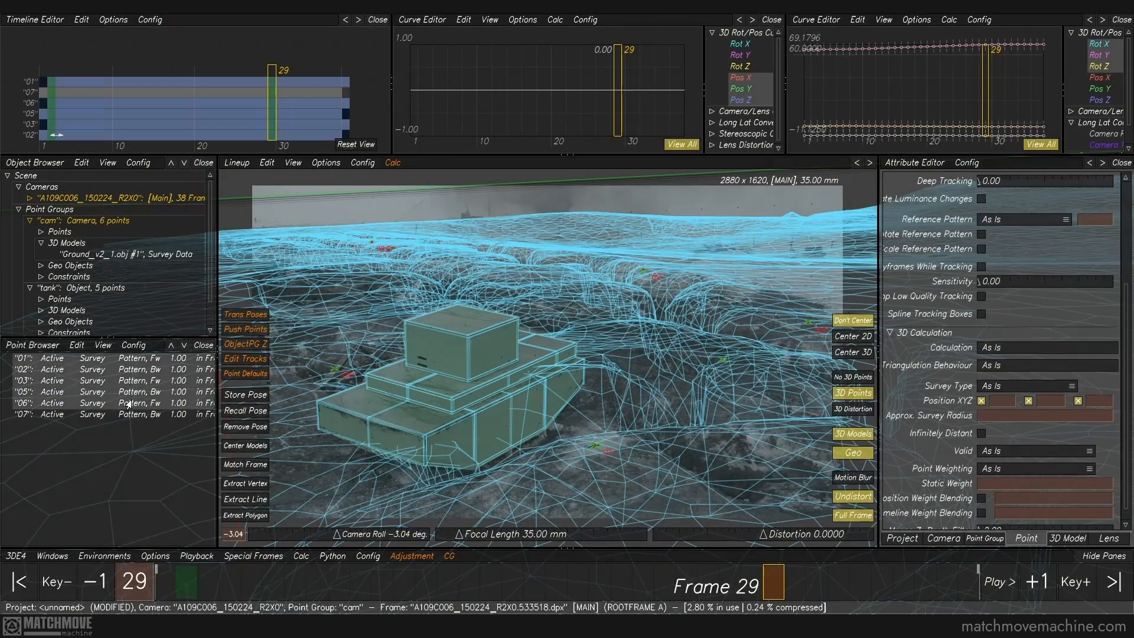
click(1002, 390)
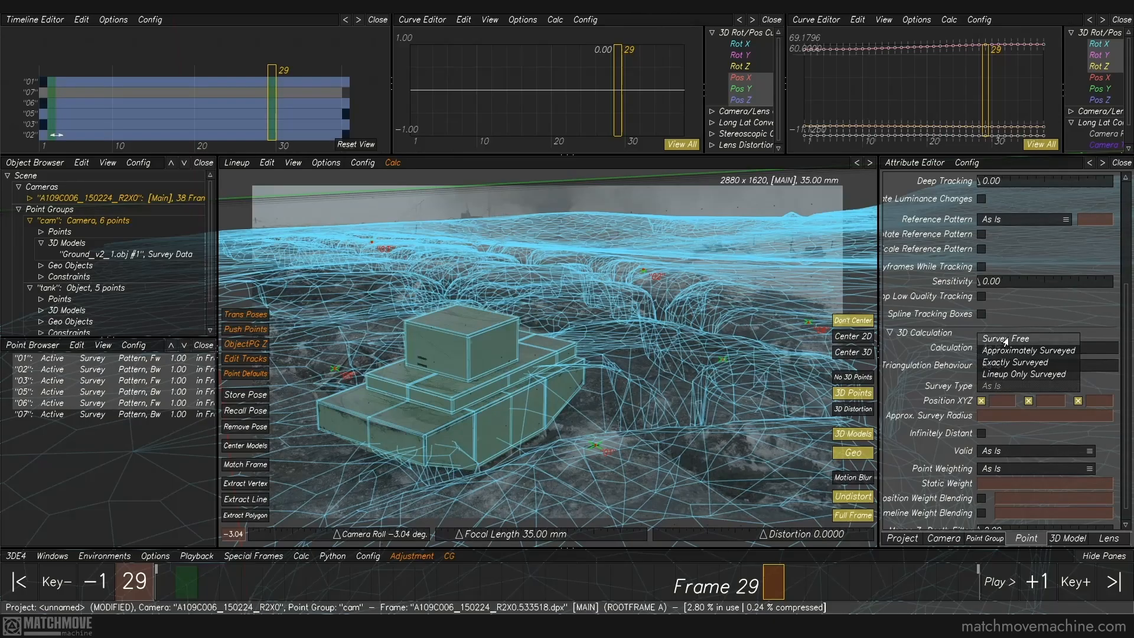
click(1004, 340)
click(695, 437)
Adjust the camera pose at frame 29 and project points 01, 02, 03, 05 and 06 onto the ground model
alt+drag(665, 478, 656, 447)
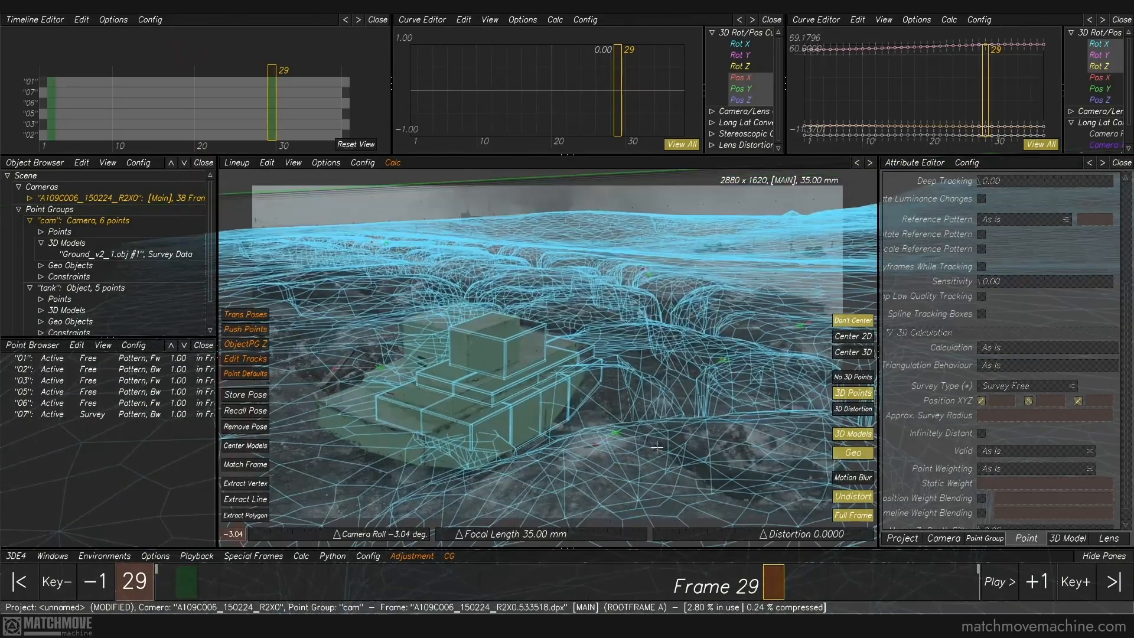
drag(35, 358, 35, 403)
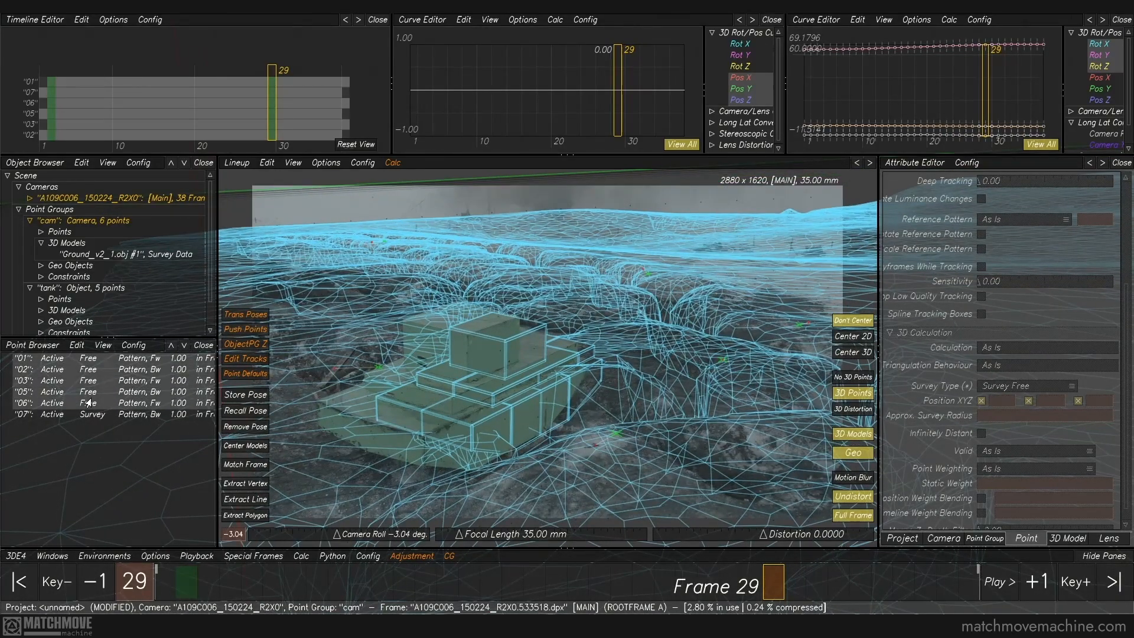
click(267, 163)
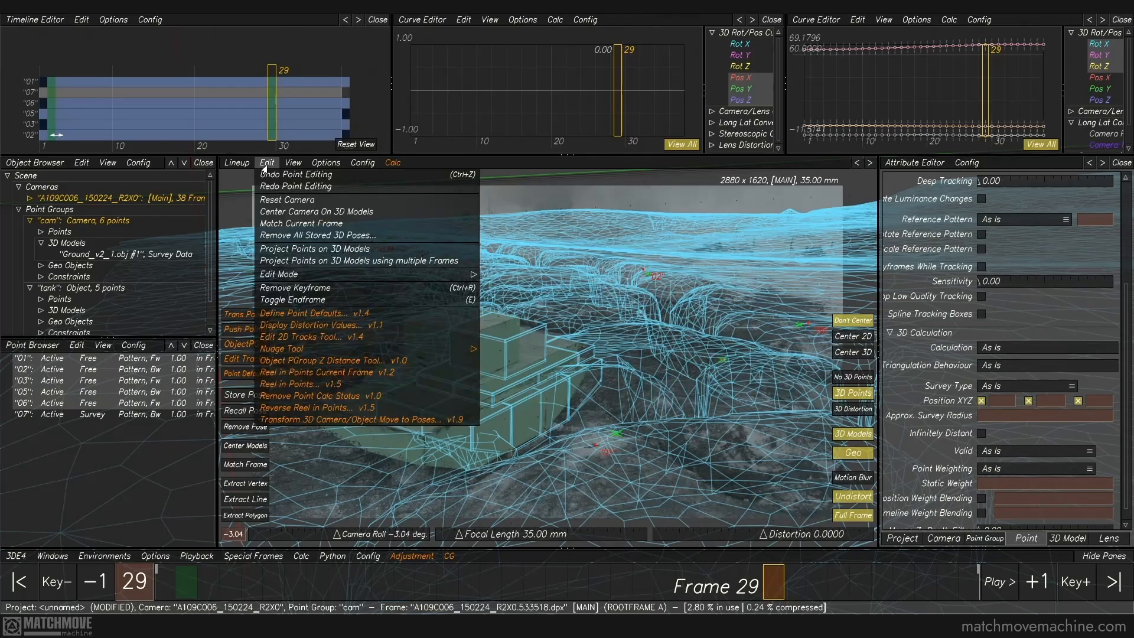
click(270, 249)
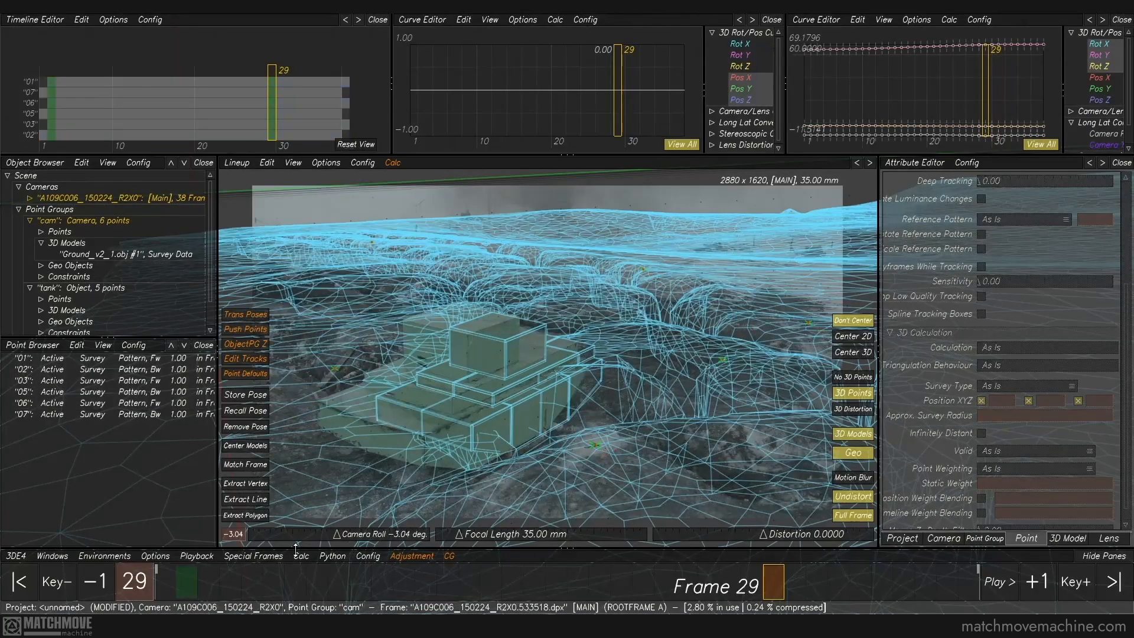
Recalculate everything from scratch for the adjusted camera pose and accept the result
click(300, 555)
click(315, 406)
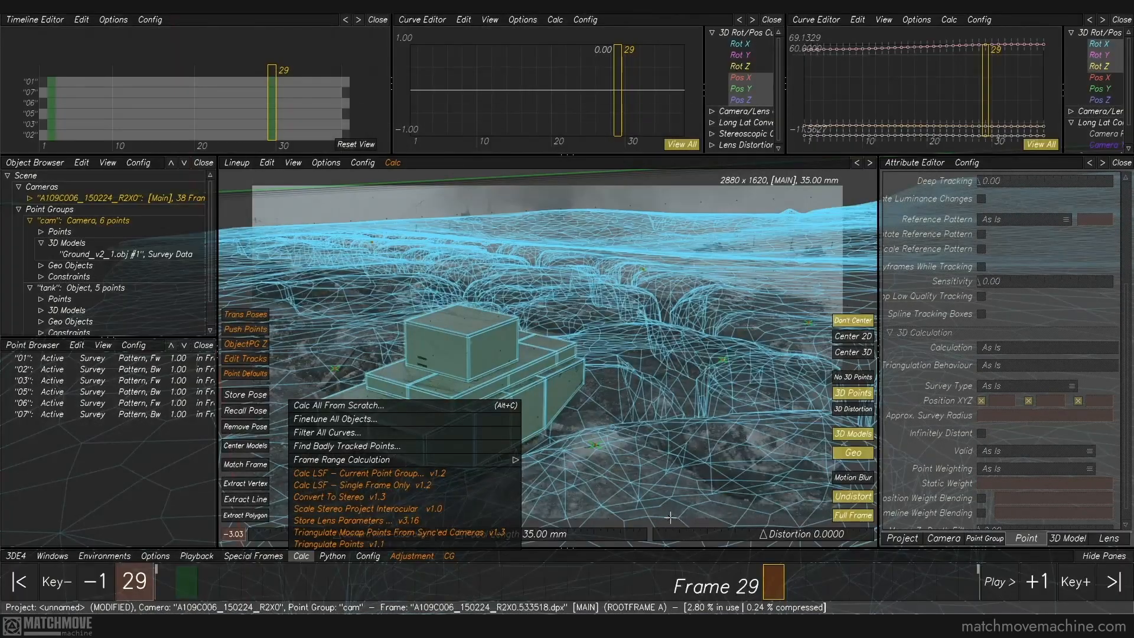
click(670, 467)
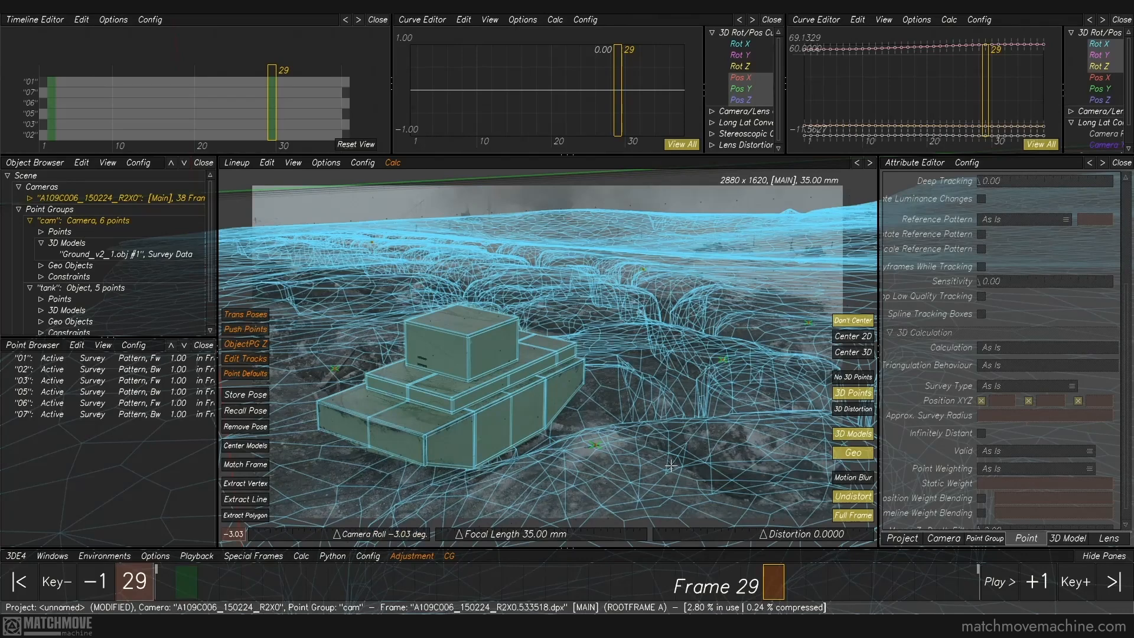
Play the tank's motion over the ground from above in the 3D view and again in the lineup view
key(F6)
alt+drag(591, 277, 584, 307)
alt+middle_drag(574, 408, 590, 349)
alt+drag(591, 348, 578, 374)
key(space)
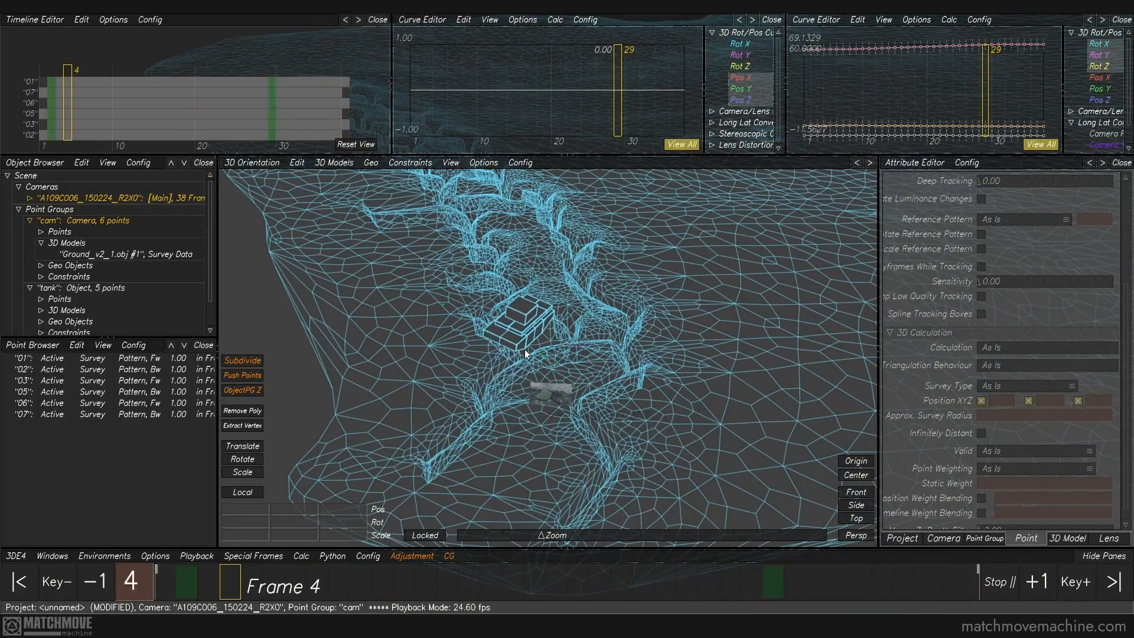
key(F2)
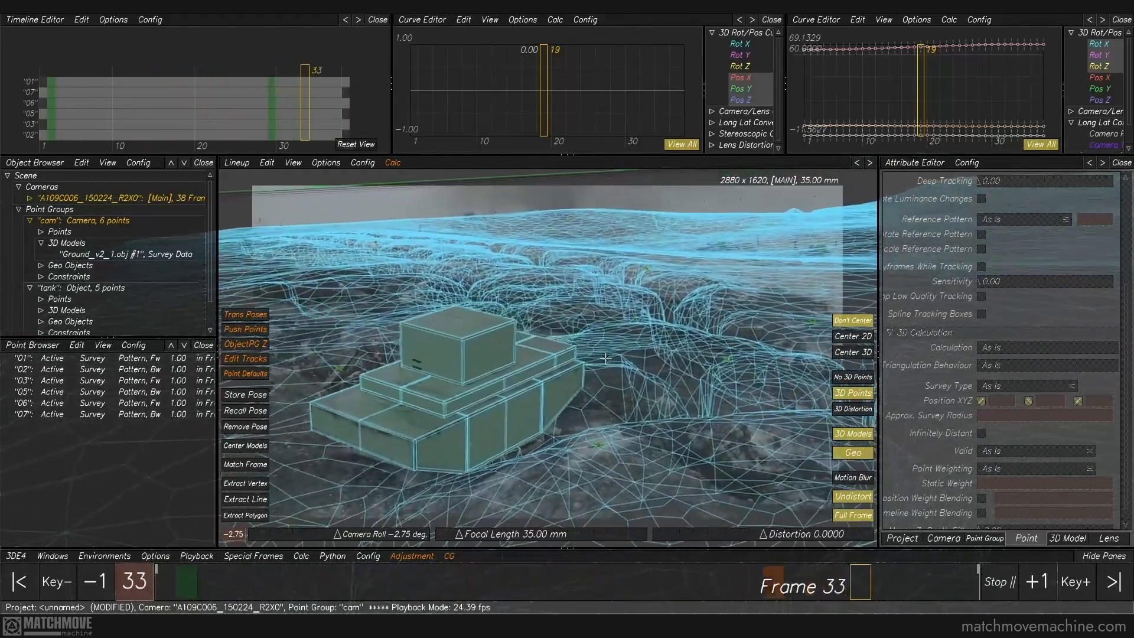
key(space)
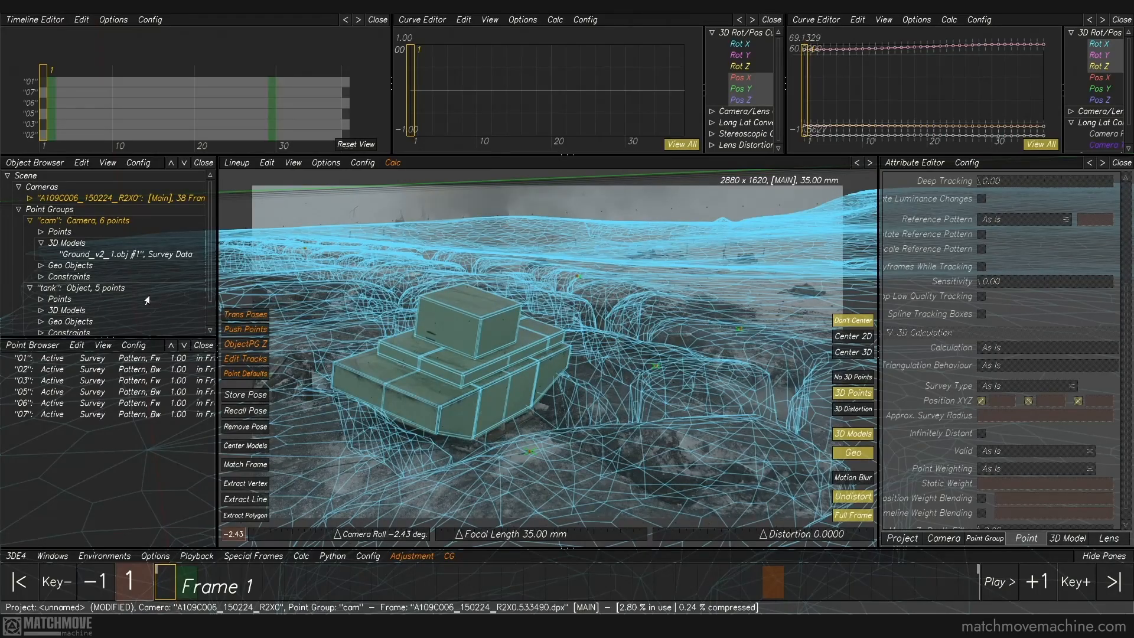
Transform the tank group's 3D points to its stored poses at frames 1, 7, 33 and 38, pivoting on Center Of Mass, and play the result
click(86, 289)
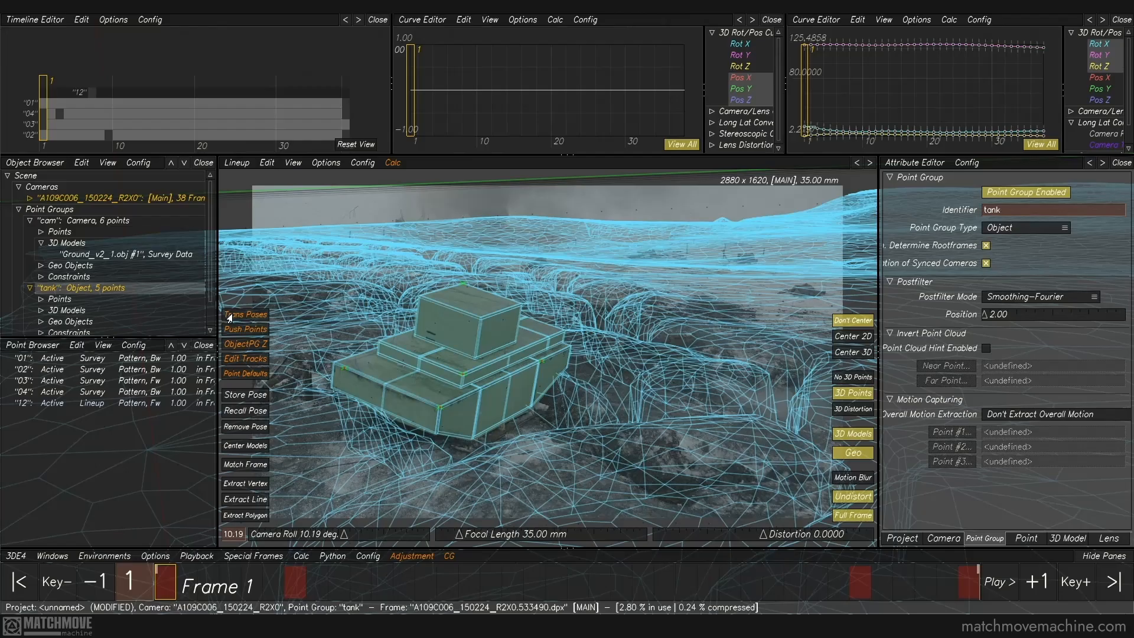
click(289, 583)
scroll(436, 298, up, 6)
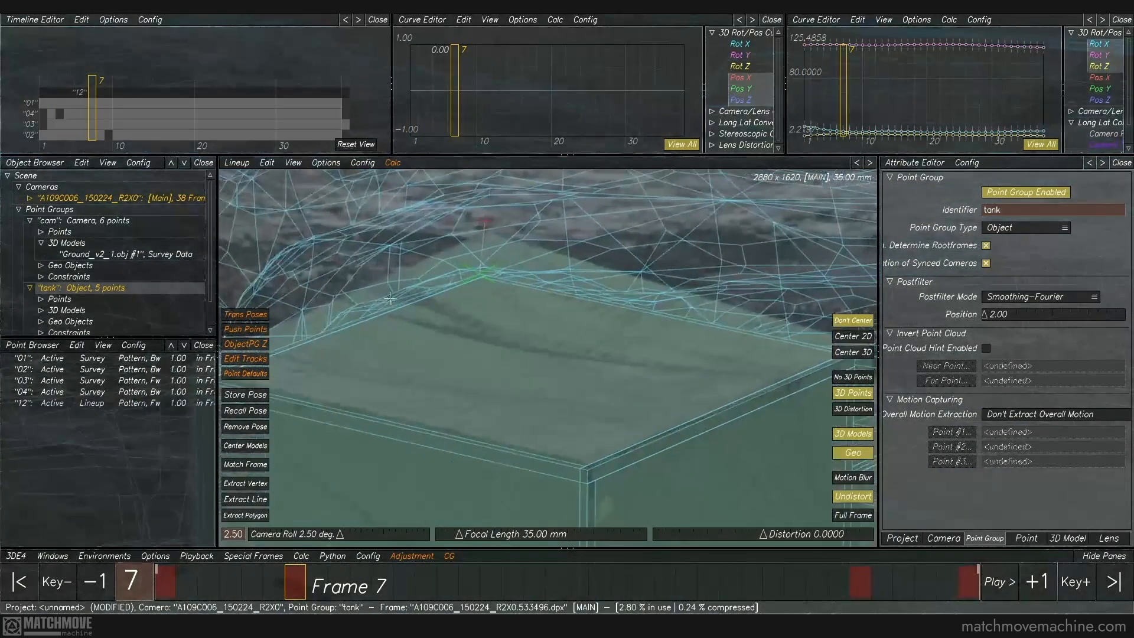
scroll(534, 294, down, 6)
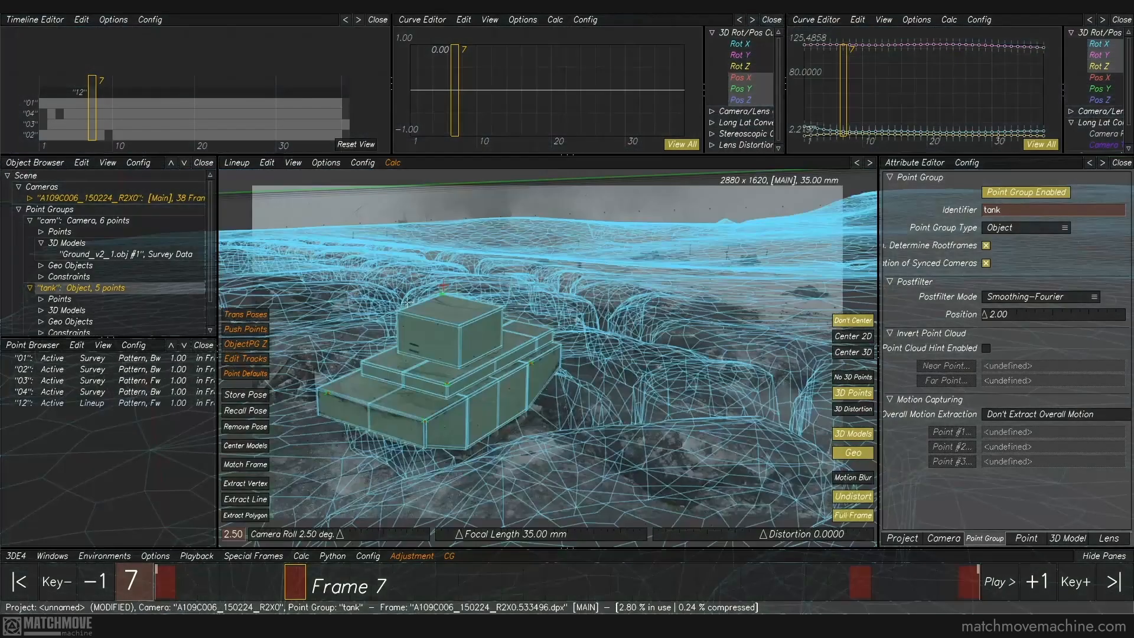
click(260, 316)
click(713, 455)
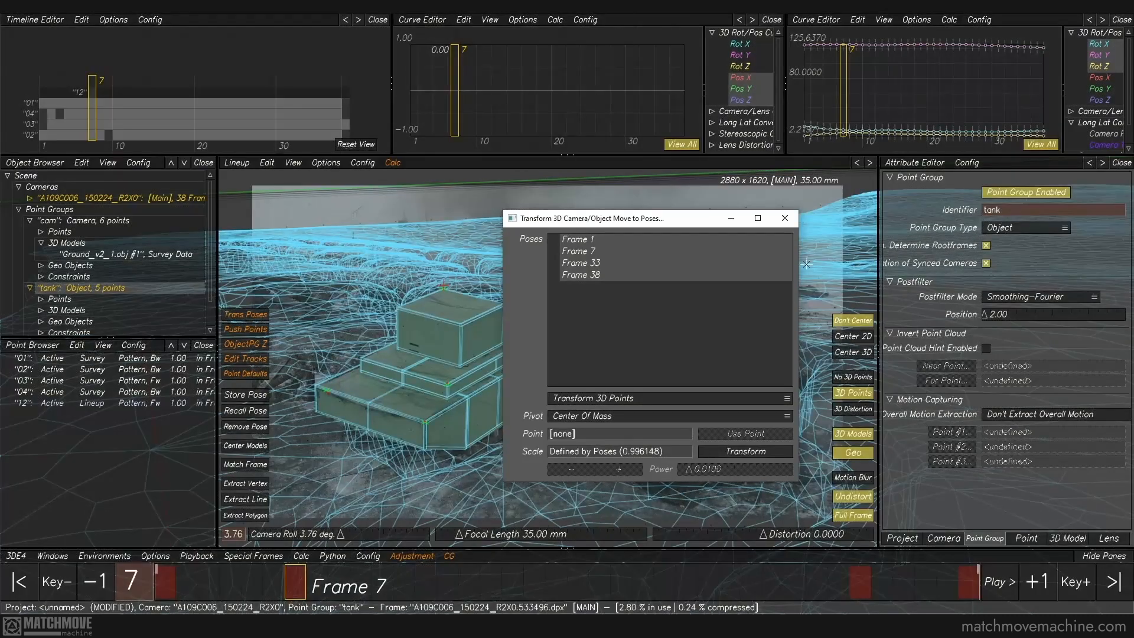
click(784, 219)
key(space)
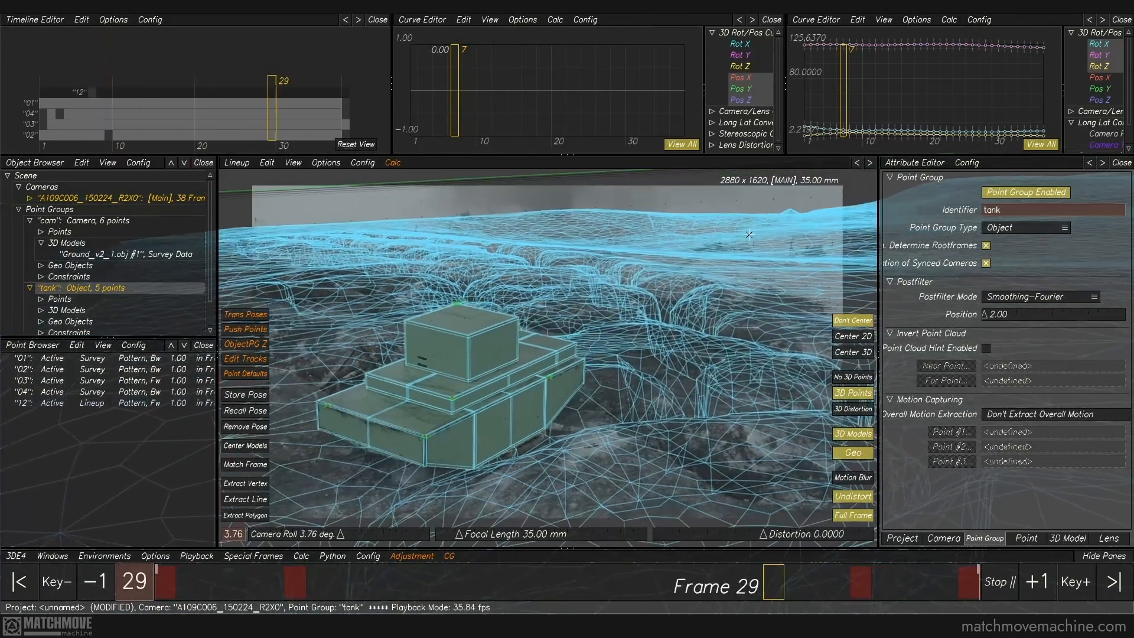